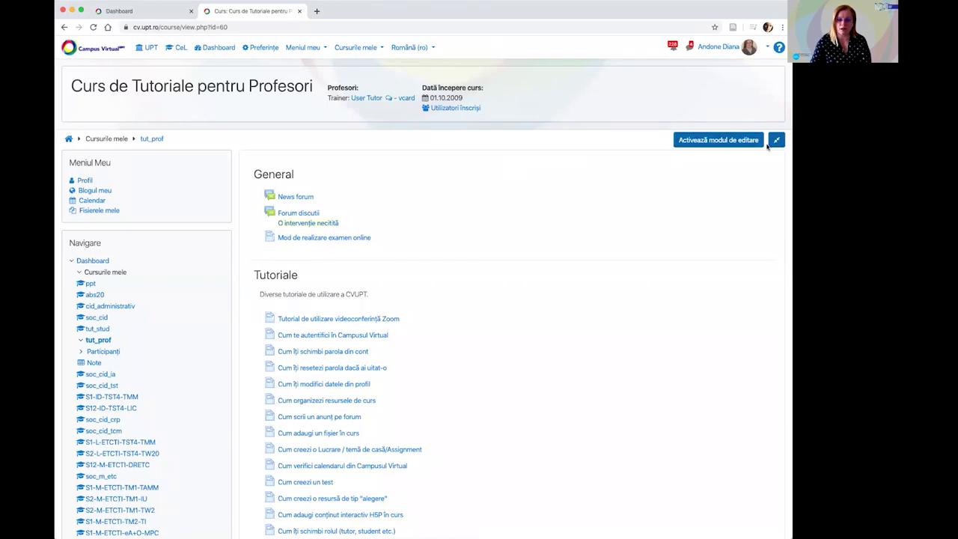
Step: Turn on editing mode, scroll to the Modele section and open its activity chooser
{"action": "left_click", "coordinate": [711, 141]}
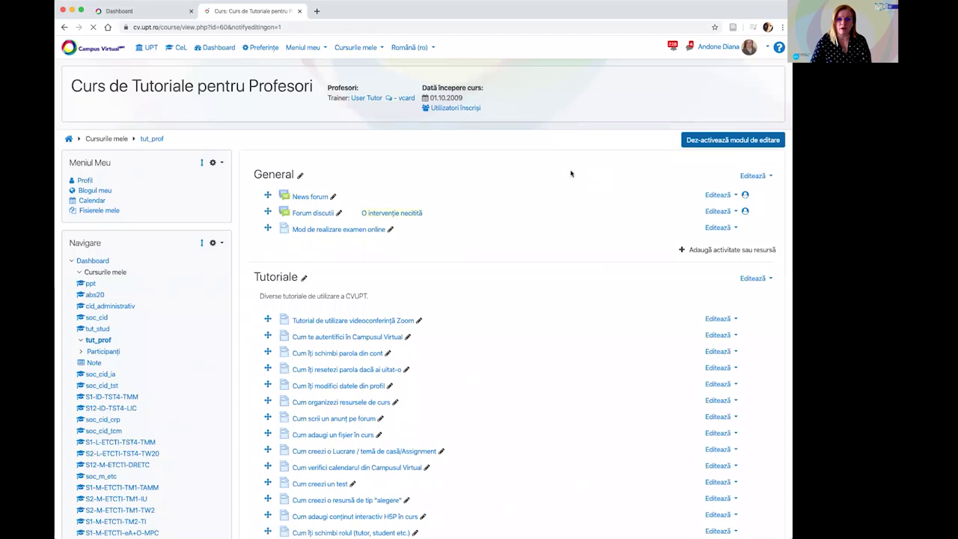
{"action": "scroll", "coordinate": [560, 159], "scroll_direction": "down", "scroll_amount": 1}
{"action": "scroll", "coordinate": [559, 161], "scroll_direction": "down", "scroll_amount": 4}
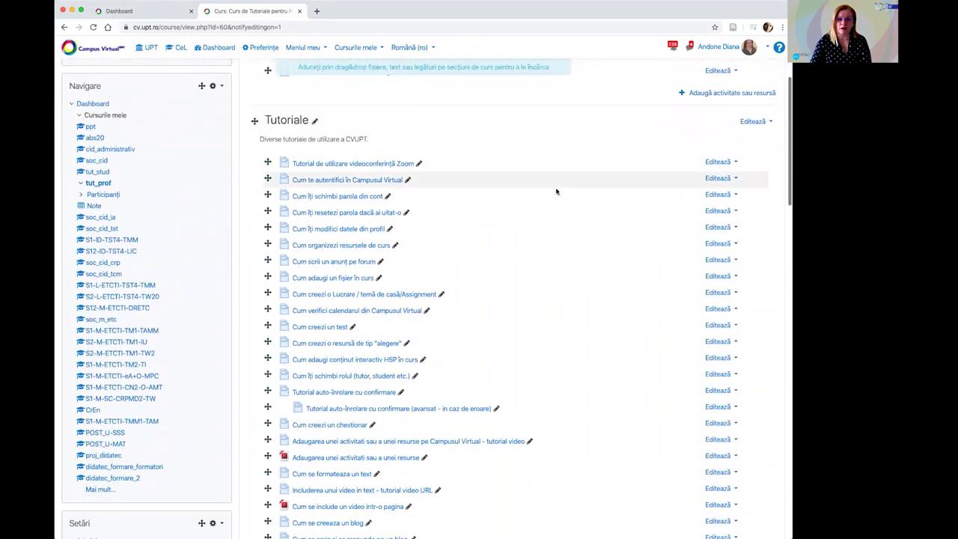
{"action": "scroll", "coordinate": [601, 153], "scroll_direction": "down", "scroll_amount": 3}
{"action": "scroll", "coordinate": [600, 154], "scroll_direction": "up", "scroll_amount": 2}
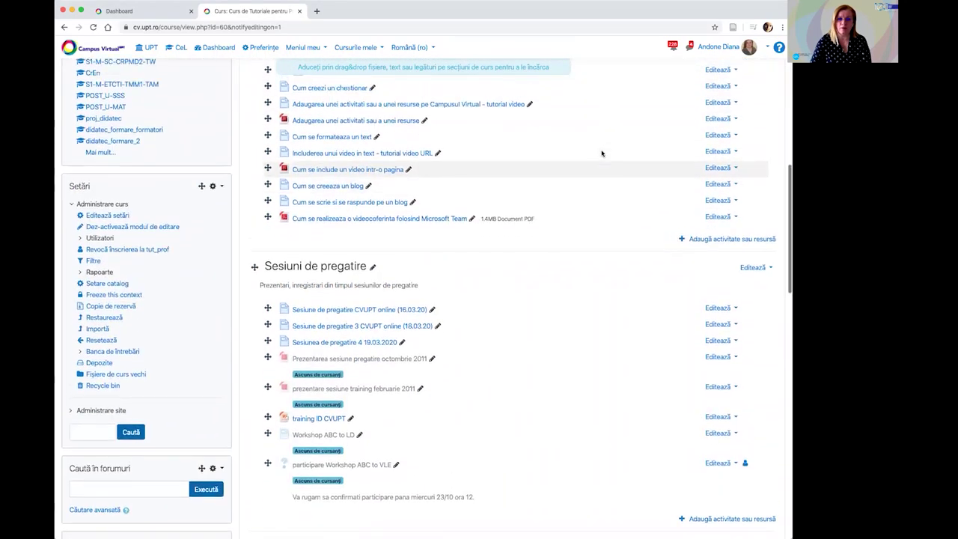
{"action": "scroll", "coordinate": [601, 153], "scroll_direction": "down", "scroll_amount": 5}
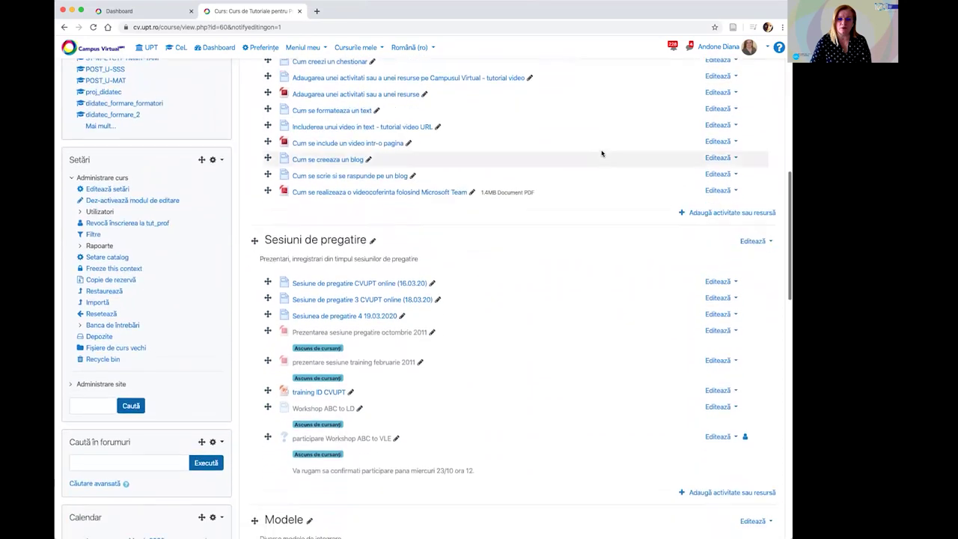
{"action": "scroll", "coordinate": [601, 154], "scroll_direction": "down", "scroll_amount": 3}
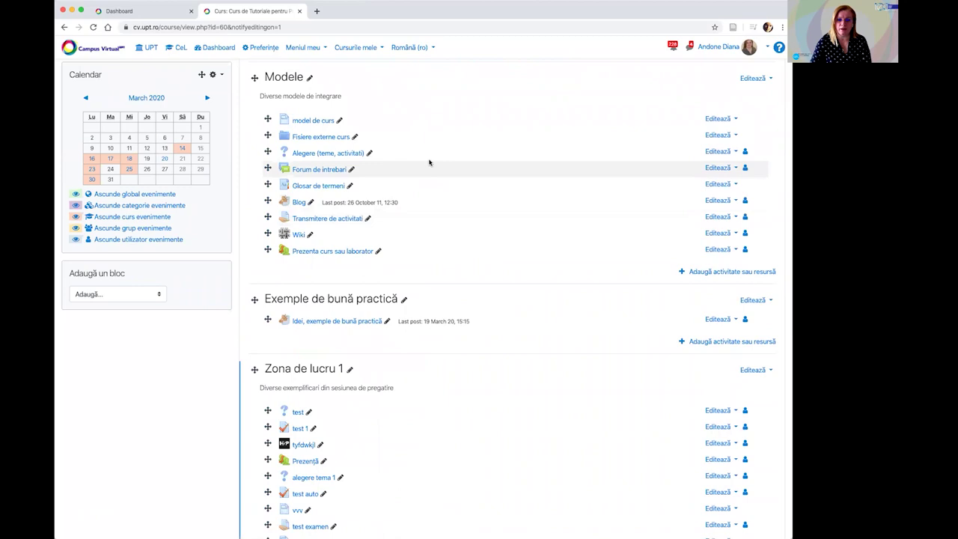
{"action": "scroll", "coordinate": [518, 170], "scroll_direction": "down", "scroll_amount": 1}
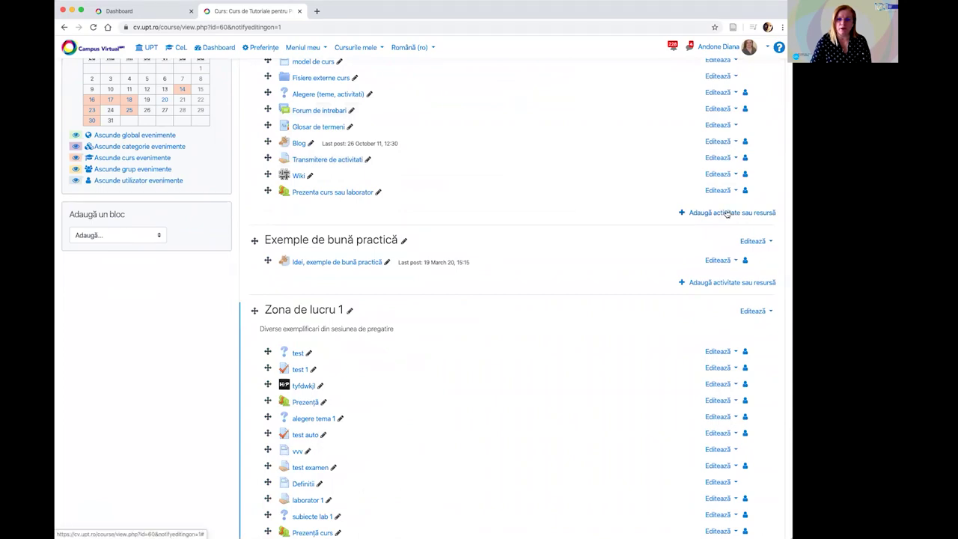
{"action": "left_click", "coordinate": [725, 213]}
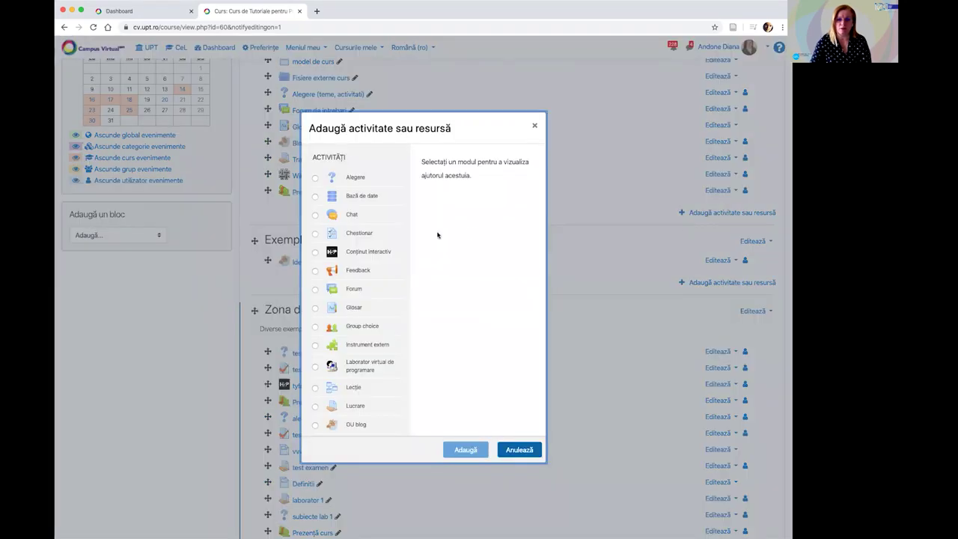
Step: Choose the Test activity type in the chooser and add it to Modele
{"action": "scroll", "coordinate": [338, 317], "scroll_direction": "down", "scroll_amount": 5}
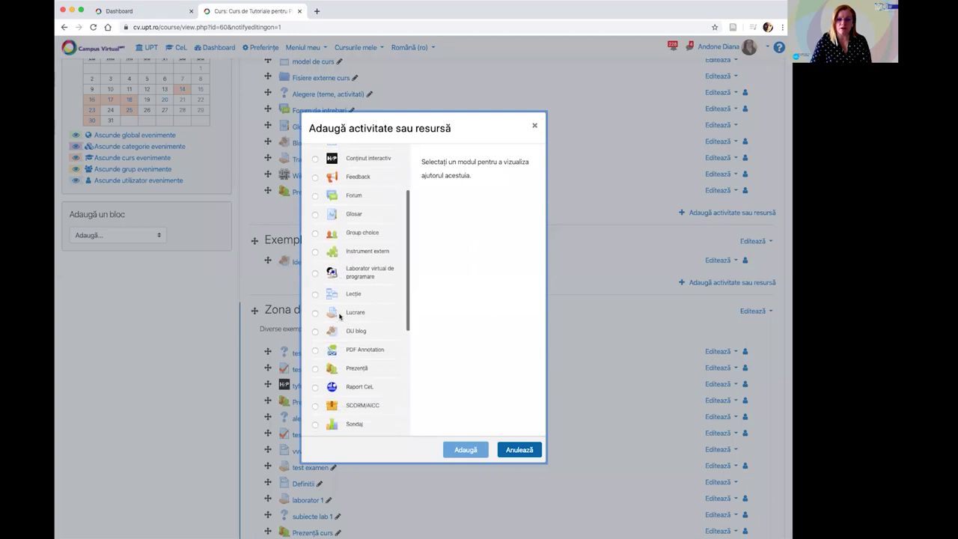
{"action": "scroll", "coordinate": [337, 314], "scroll_direction": "down", "scroll_amount": 2}
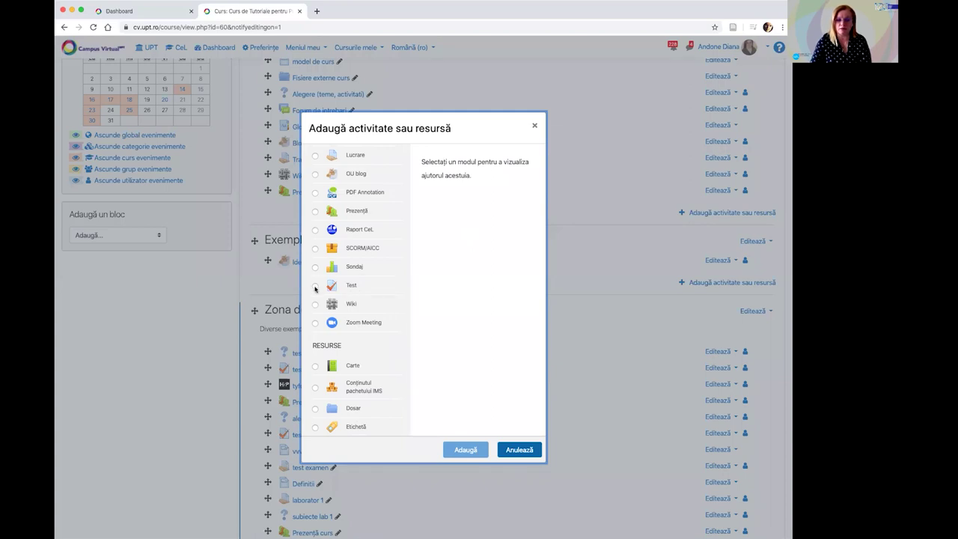
{"action": "left_click", "coordinate": [315, 286]}
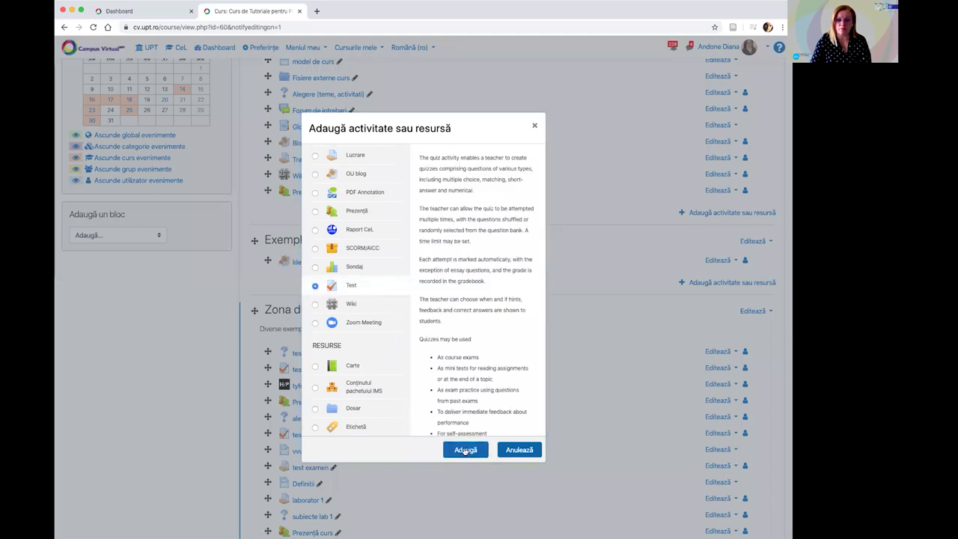
{"action": "left_click", "coordinate": [464, 450]}
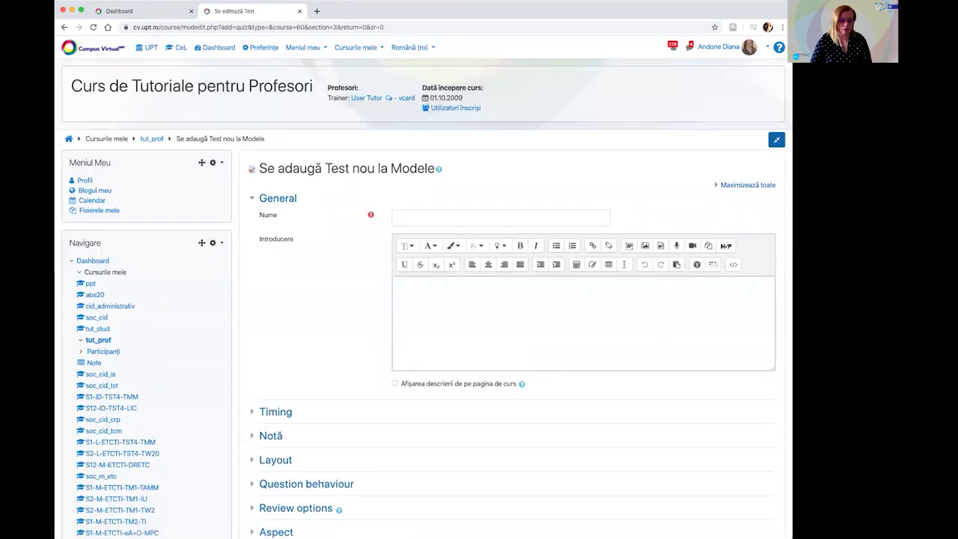
Step: Enter 'Test proba' as the new test's name
{"action": "left_click", "coordinate": [425, 218]}
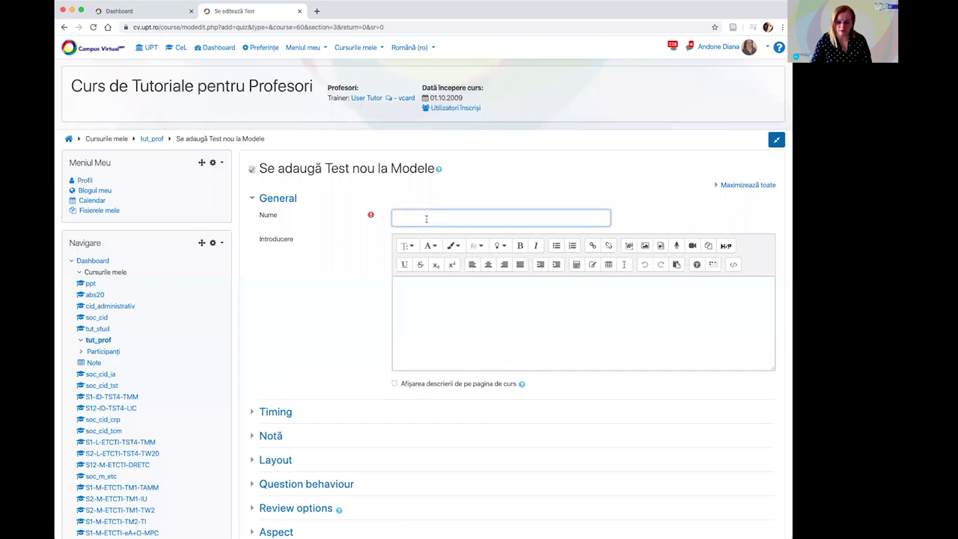
{"action": "type", "text": "Test pr"}
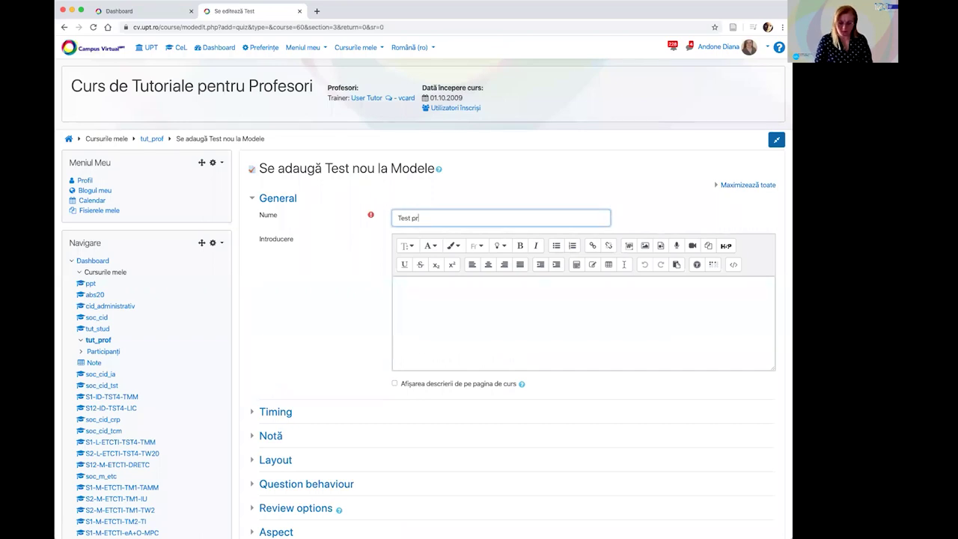
{"action": "type", "text": "oba"}
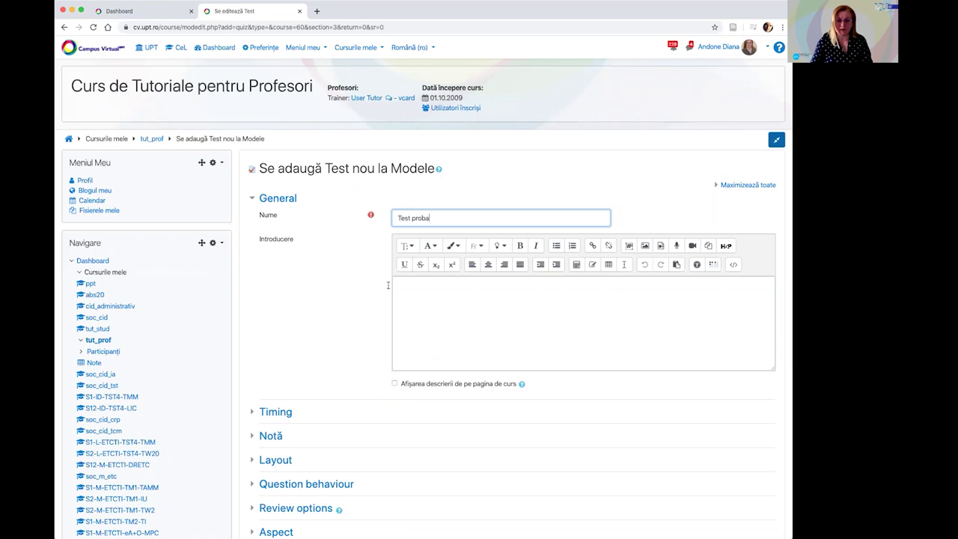
{"action": "scroll", "coordinate": [335, 263], "scroll_direction": "down", "scroll_amount": 2}
{"action": "scroll", "coordinate": [335, 263], "scroll_direction": "down", "scroll_amount": 2}
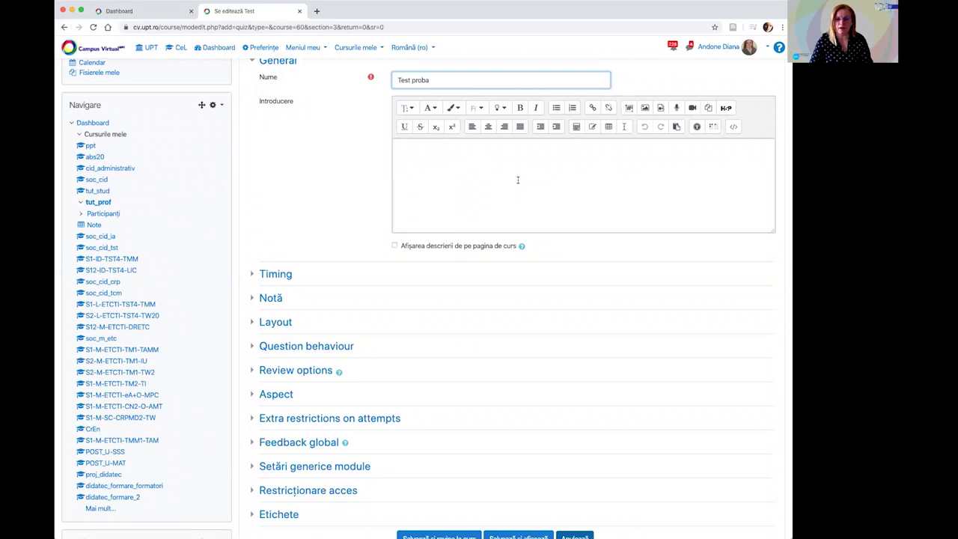
Step: Tick 'Afișarea descrierii de pe pagina de curs' below the Introducere editor
{"action": "left_click", "coordinate": [394, 245]}
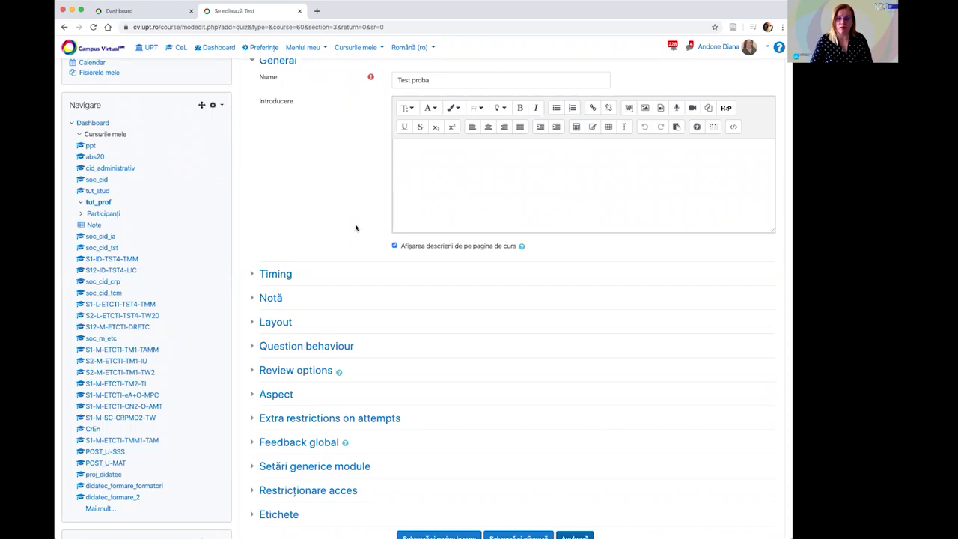
{"action": "scroll", "coordinate": [355, 227], "scroll_direction": "down", "scroll_amount": 1}
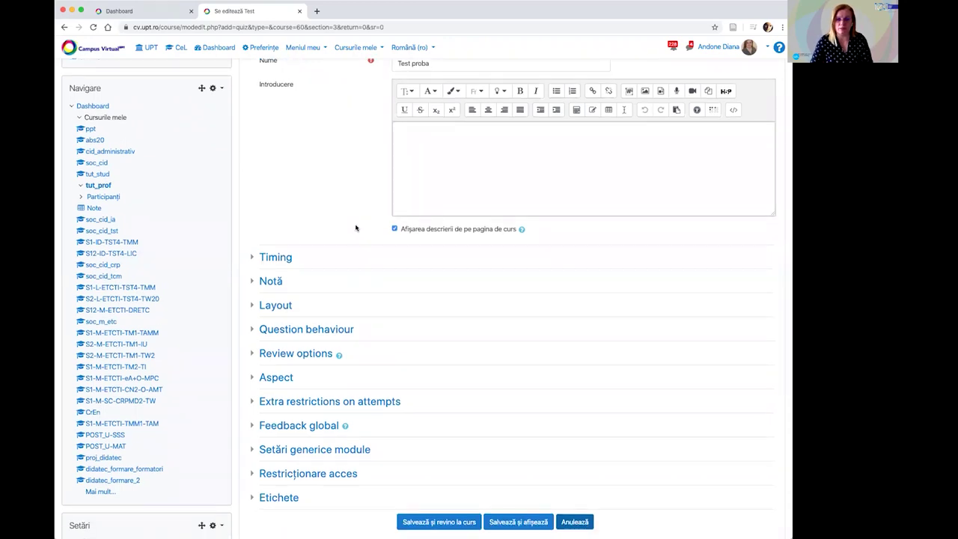
{"action": "scroll", "coordinate": [355, 227], "scroll_direction": "down", "scroll_amount": 2}
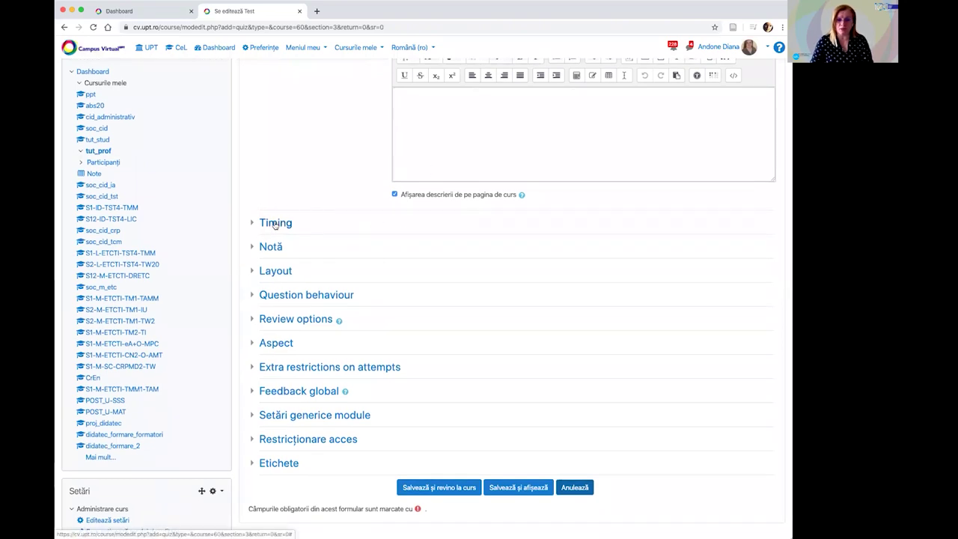
Step: Expand Timing, enable the opening and closing dates, and set the closing day to 22
{"action": "left_click", "coordinate": [275, 222]}
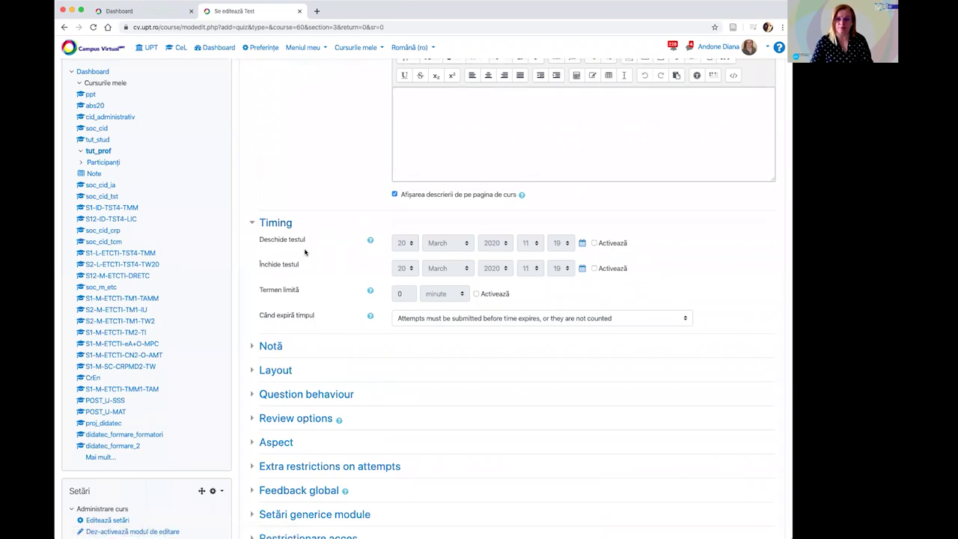
{"action": "scroll", "coordinate": [304, 252], "scroll_direction": "down", "scroll_amount": 2}
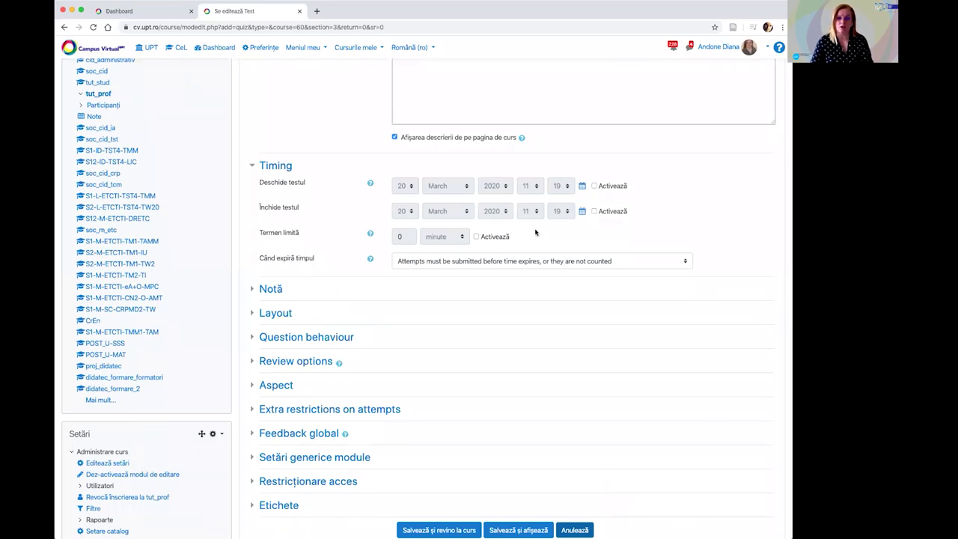
{"action": "left_click", "coordinate": [594, 187]}
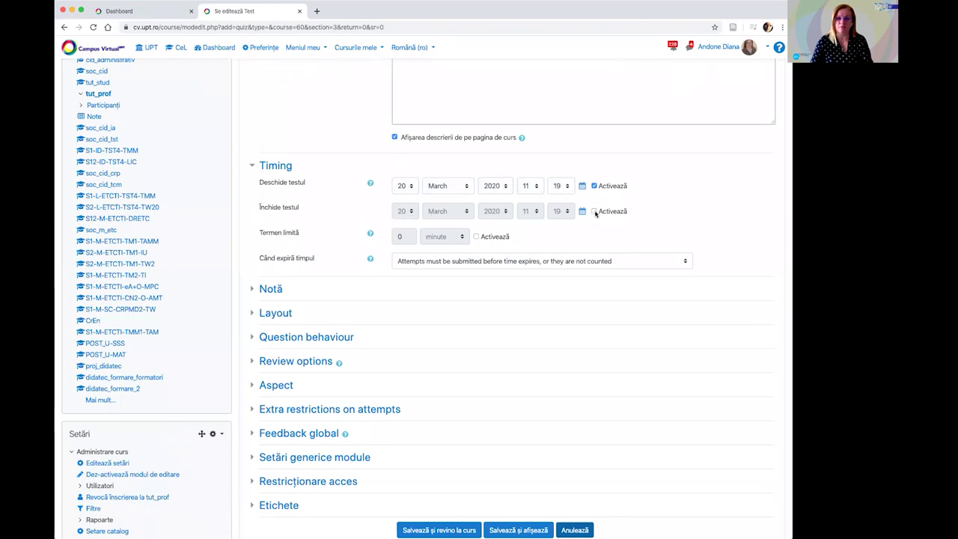
{"action": "left_click", "coordinate": [594, 211]}
{"action": "left_click", "coordinate": [409, 215]}
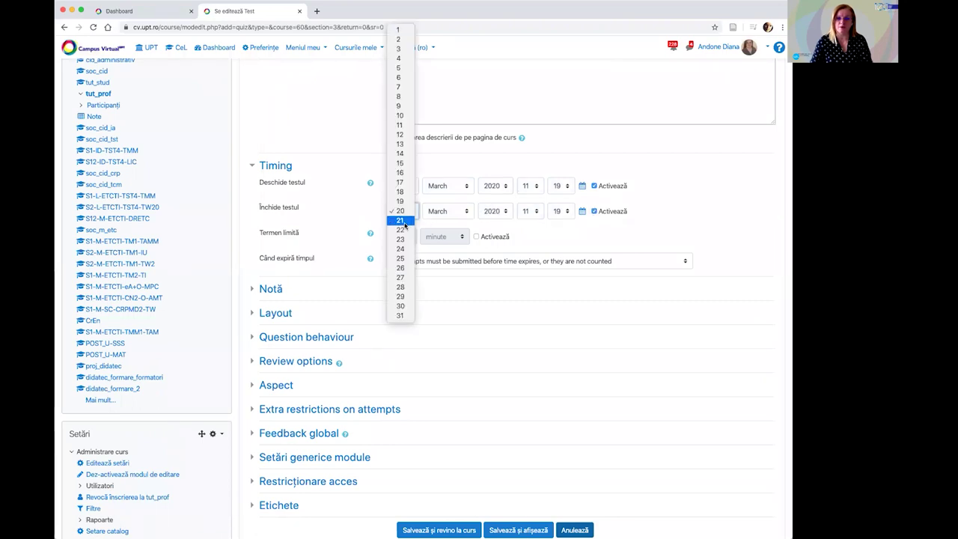
{"action": "left_click", "coordinate": [400, 230]}
{"action": "left_click", "coordinate": [403, 211]}
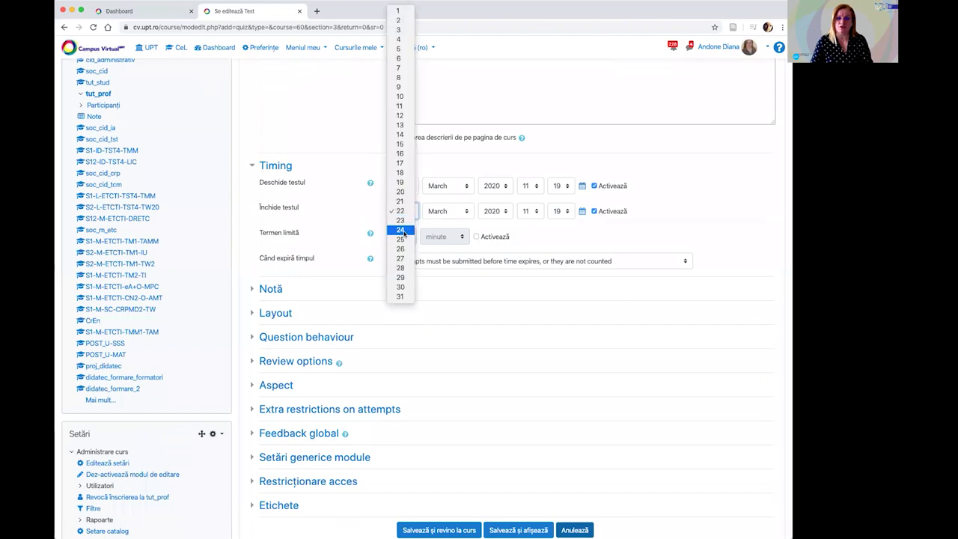
Step: Set the opening minute to 00 so the test opens at 11:00
{"action": "left_click", "coordinate": [403, 221]}
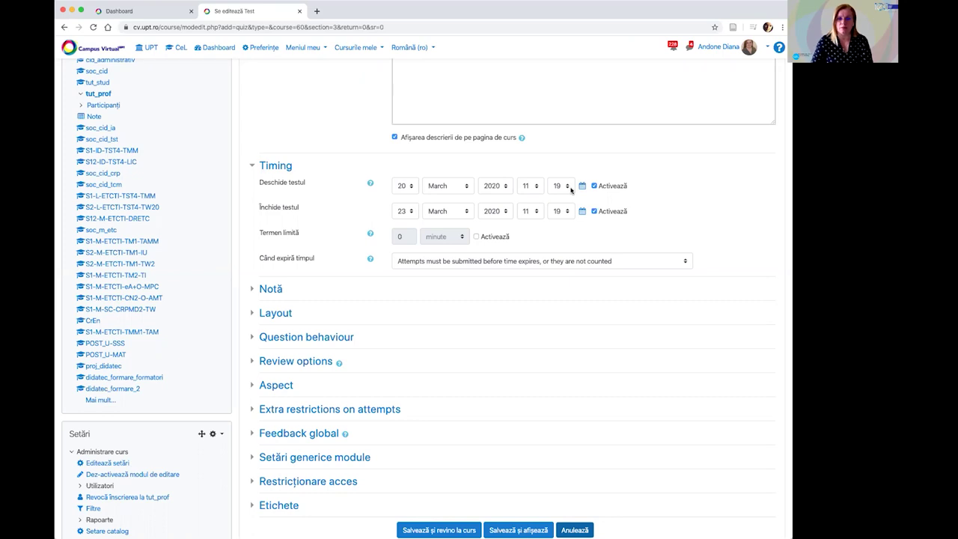
{"action": "left_click", "coordinate": [568, 189]}
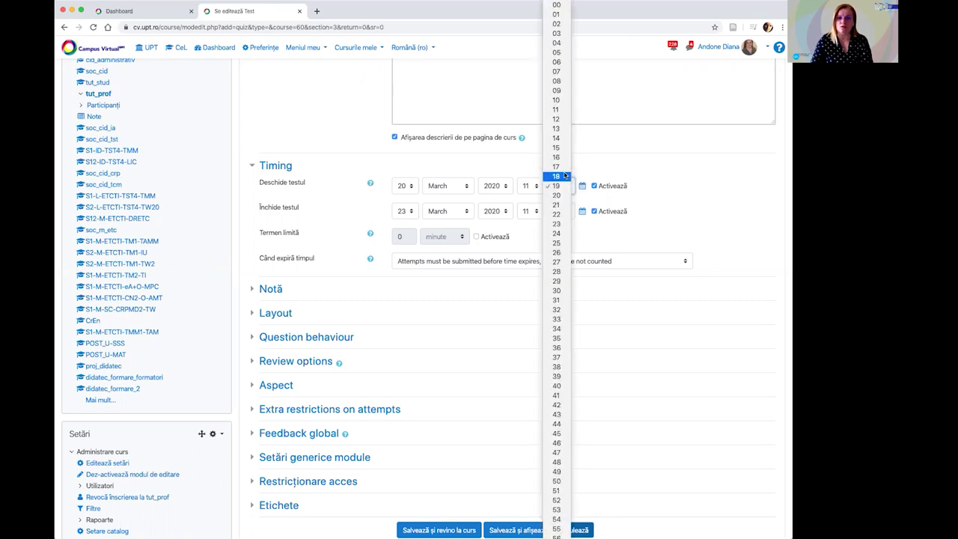
{"action": "left_click", "coordinate": [557, 5]}
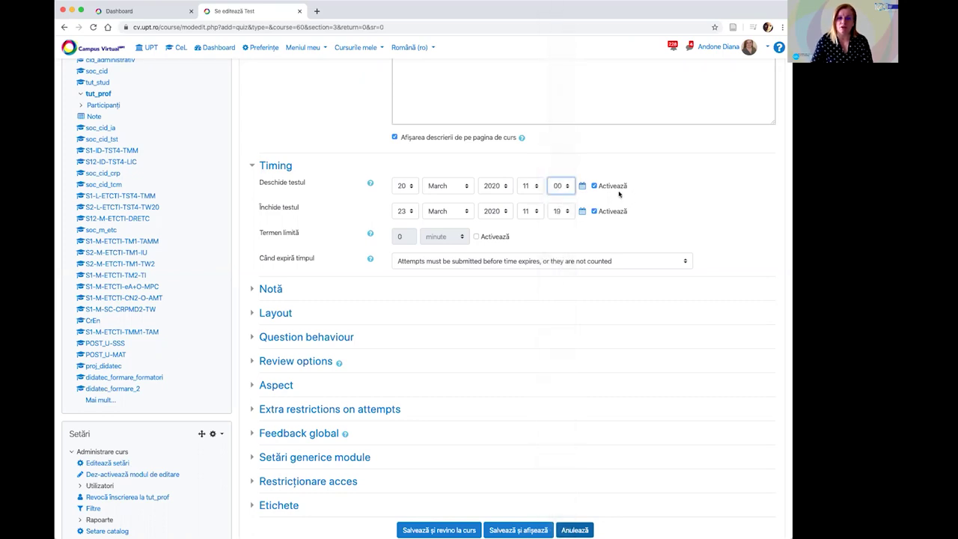
Step: Set the test to close on 20 March 2020 at 12:30
{"action": "left_click", "coordinate": [413, 214]}
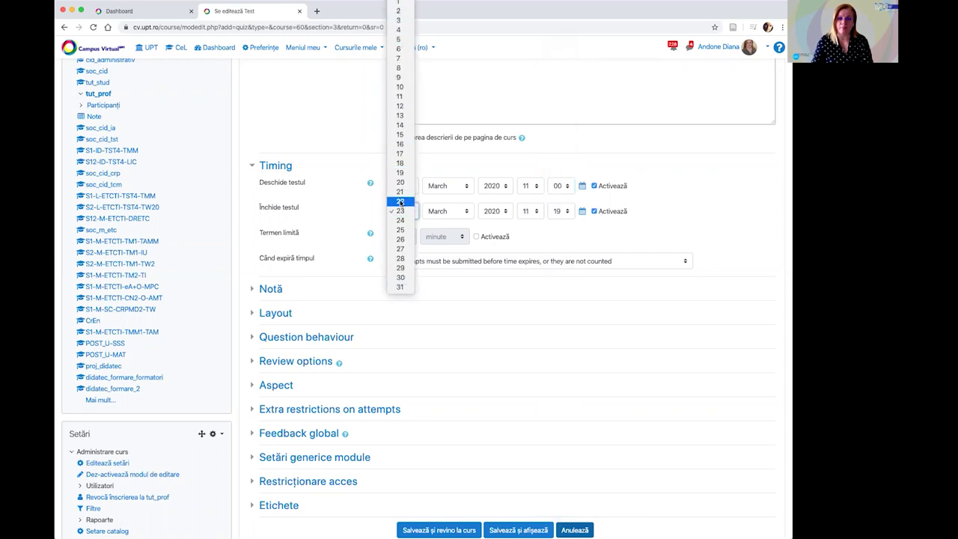
{"action": "left_click", "coordinate": [400, 192]}
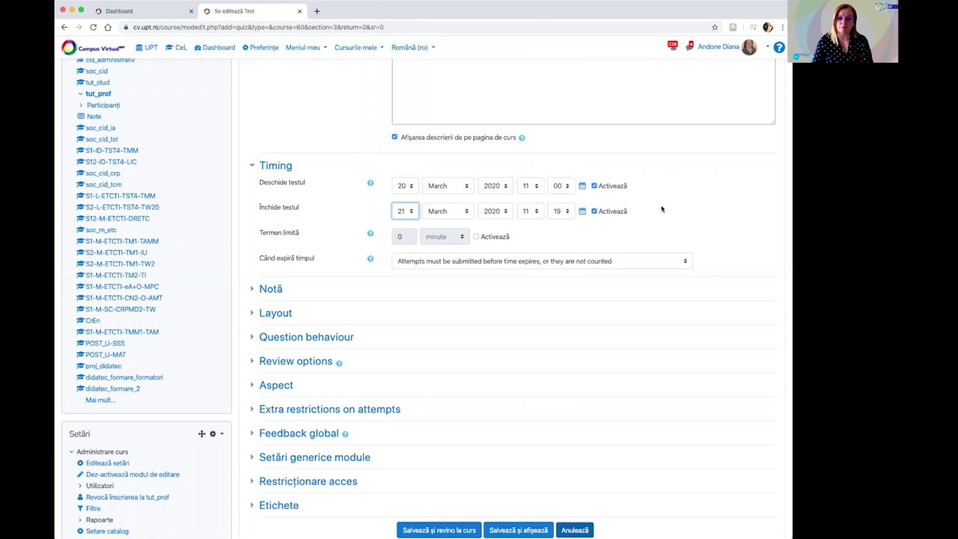
{"action": "left_click", "coordinate": [402, 213]}
{"action": "left_click", "coordinate": [400, 201]}
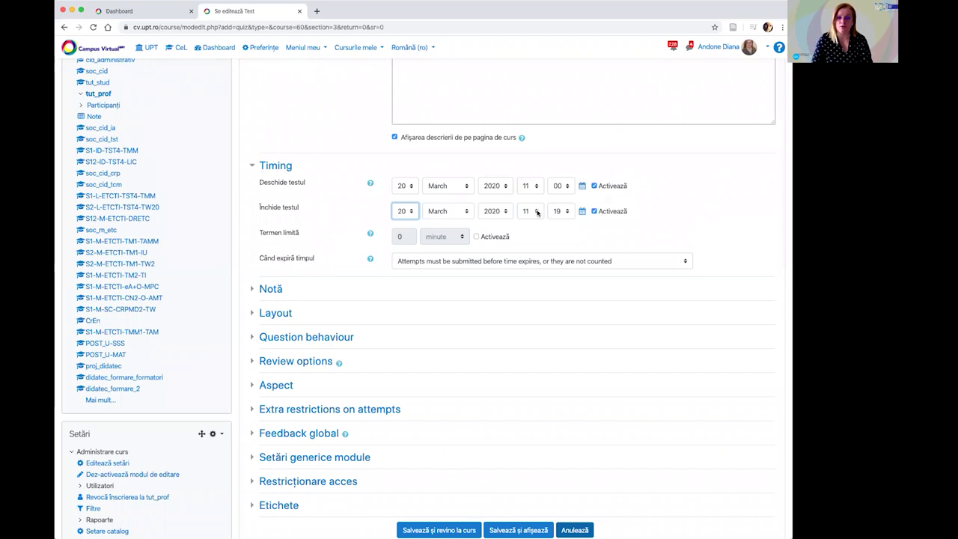
{"action": "left_click", "coordinate": [537, 213]}
{"action": "left_click", "coordinate": [568, 217]}
{"action": "left_click", "coordinate": [569, 216]}
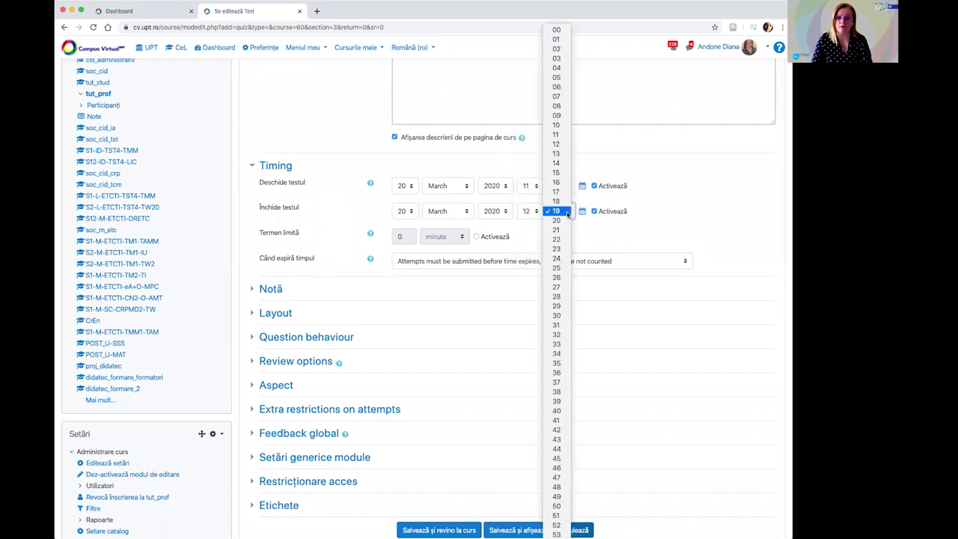
{"action": "left_click", "coordinate": [559, 315]}
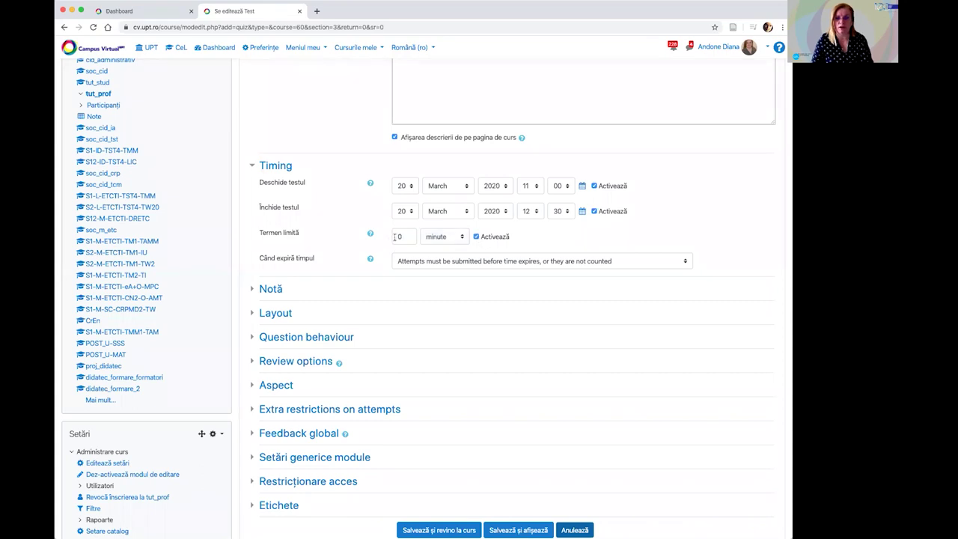
Step: Keep minutes as the unit and enter a 70-minute time limit
{"action": "left_click", "coordinate": [452, 237]}
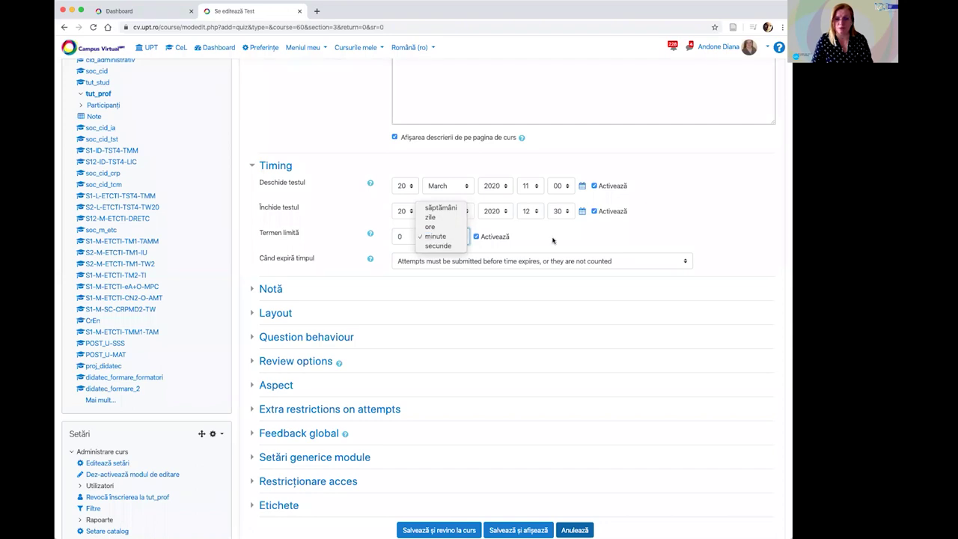
{"action": "left_click", "coordinate": [373, 235]}
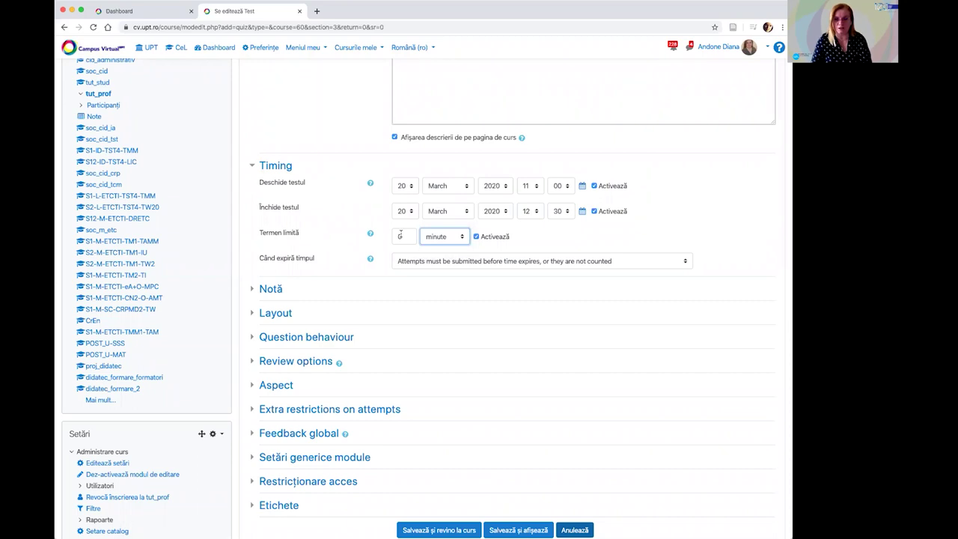
{"action": "left_click", "coordinate": [397, 235]}
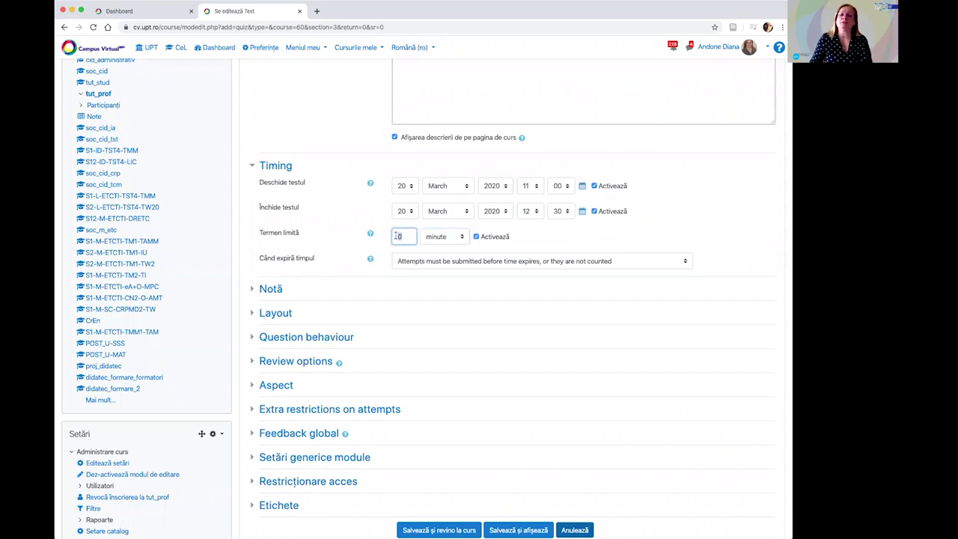
{"action": "type", "text": "70"}
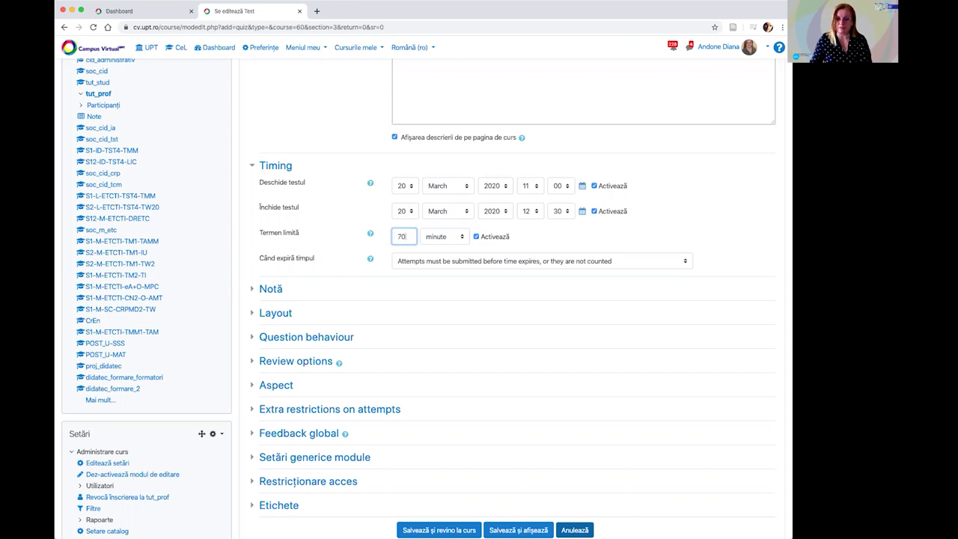
{"action": "left_click", "coordinate": [571, 237]}
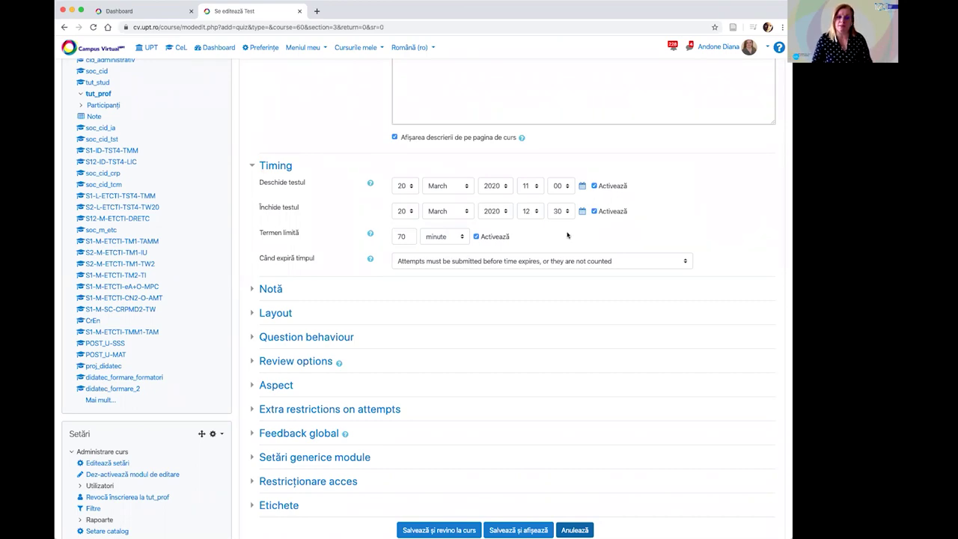
{"action": "scroll", "coordinate": [467, 131], "scroll_direction": "up", "scroll_amount": 2}
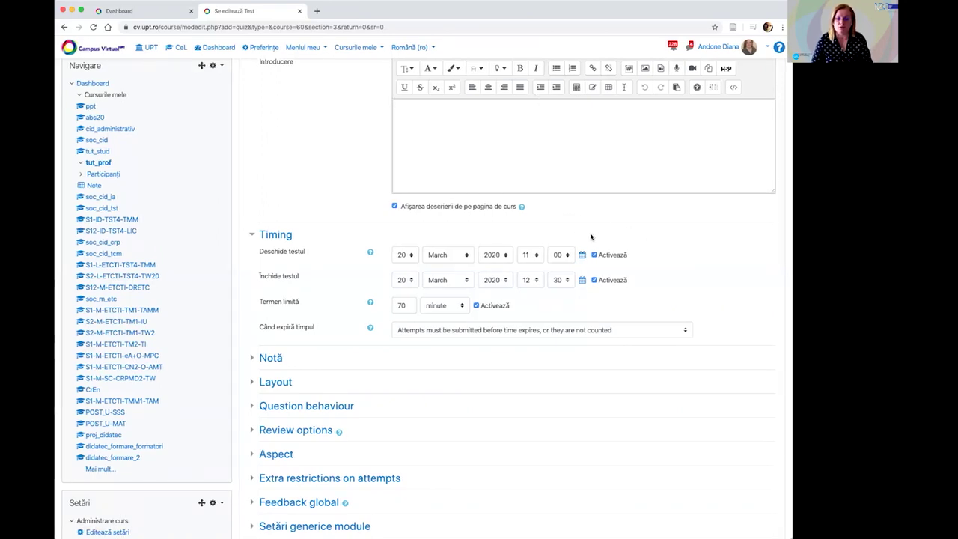
{"action": "scroll", "coordinate": [652, 243], "scroll_direction": "down", "scroll_amount": 3}
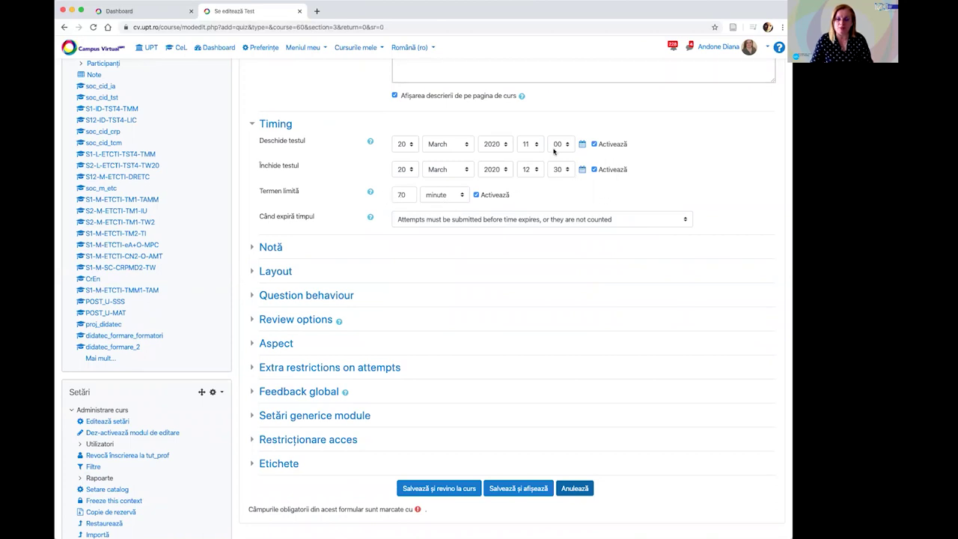
{"action": "scroll", "coordinate": [553, 152], "scroll_direction": "up", "scroll_amount": 2}
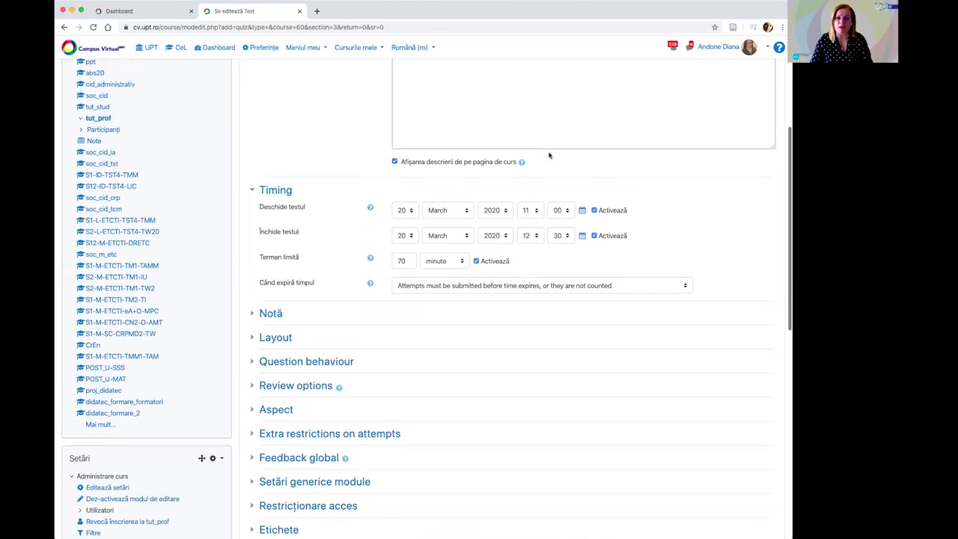
{"action": "scroll", "coordinate": [552, 154], "scroll_direction": "up", "scroll_amount": 1}
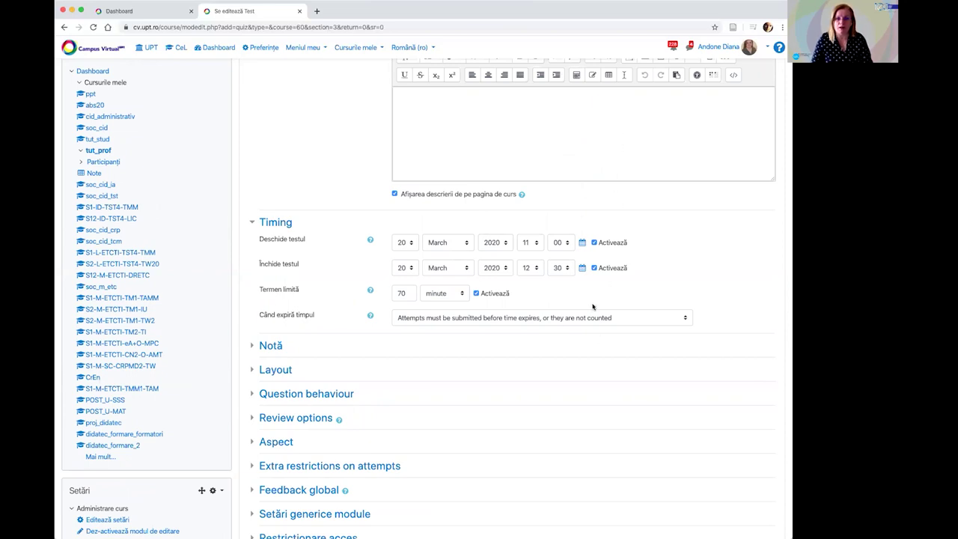
{"action": "scroll", "coordinate": [594, 308], "scroll_direction": "down", "scroll_amount": 3}
{"action": "left_click", "coordinate": [444, 215]}
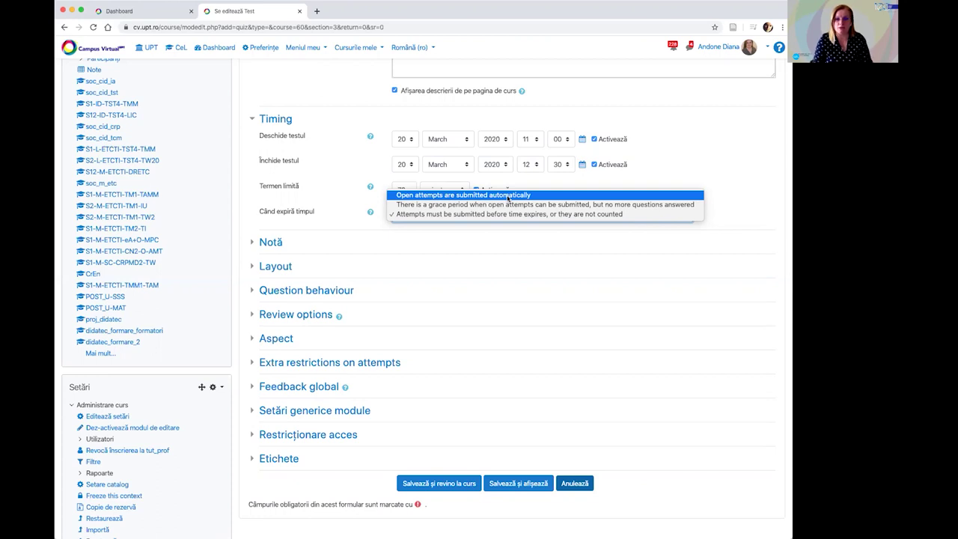
Step: Open the Când expiră timpul dropdown to view the expiry options
{"action": "left_click", "coordinate": [508, 196]}
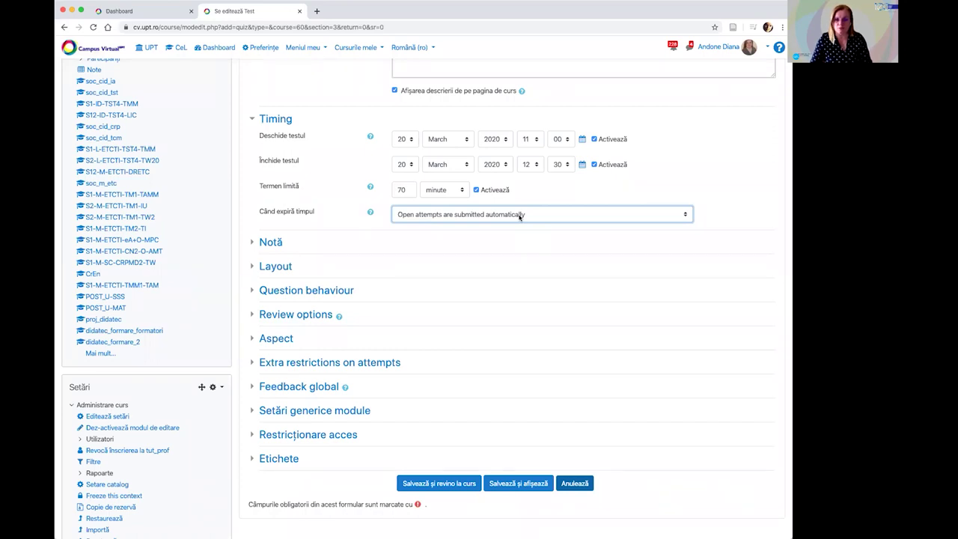
Step: Keep 'Open attempts are submitted automatically' on expiry and expand the Notă section
{"action": "left_click", "coordinate": [519, 216]}
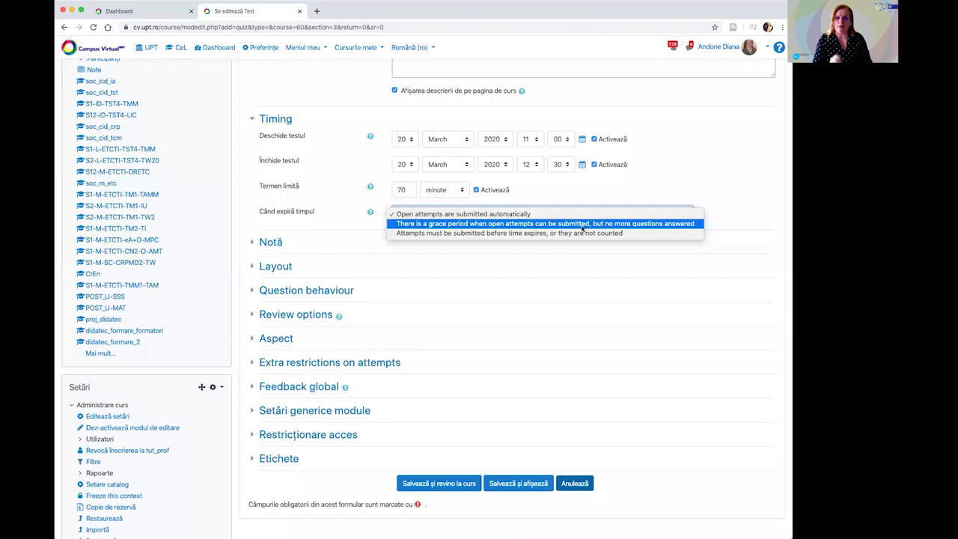
{"action": "left_click", "coordinate": [287, 249]}
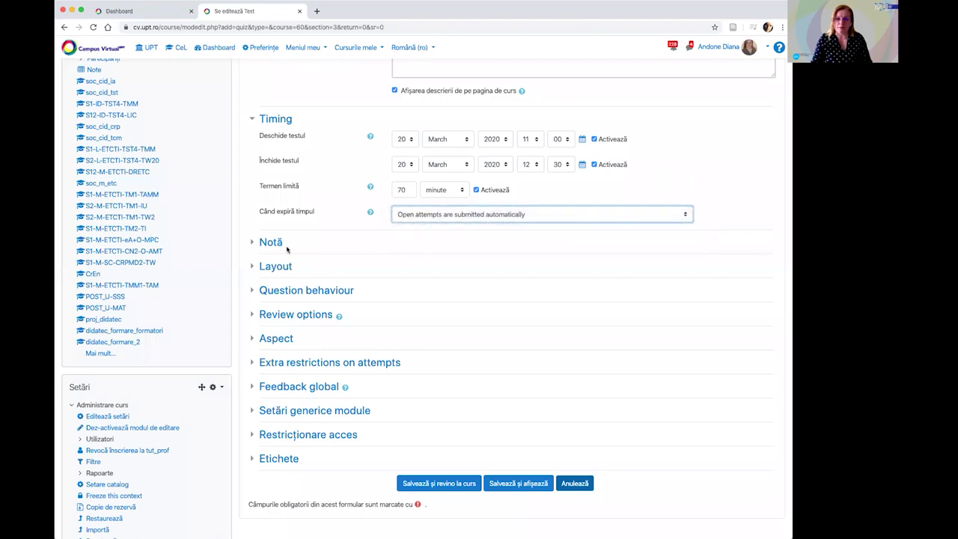
{"action": "left_click", "coordinate": [267, 243]}
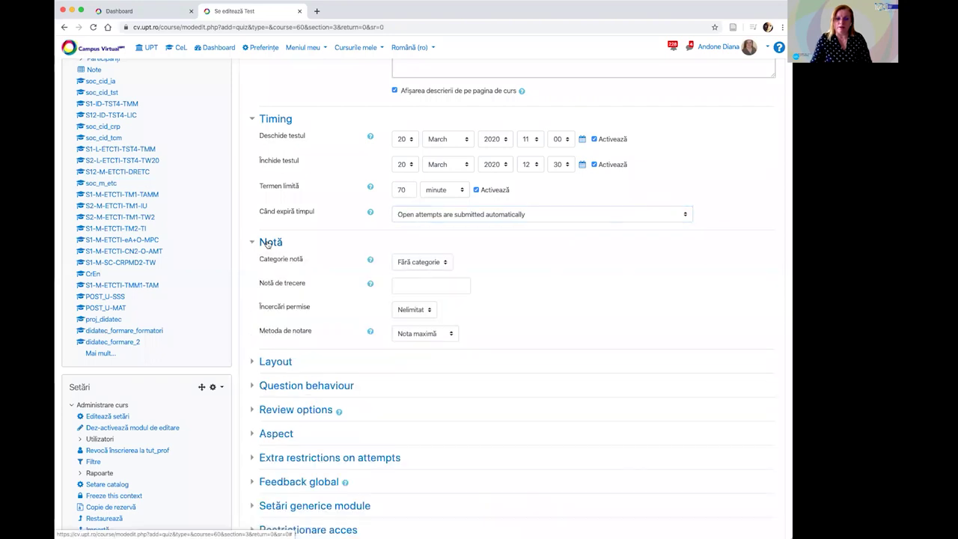
Step: Keep the grade category as Fără categorie
{"action": "scroll", "coordinate": [561, 260], "scroll_direction": "down", "scroll_amount": 1}
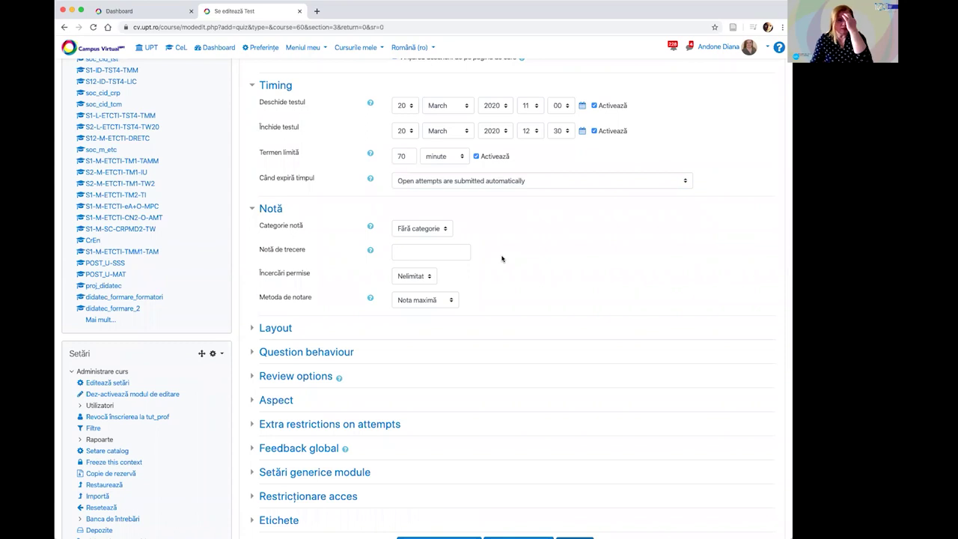
{"action": "left_click", "coordinate": [411, 232]}
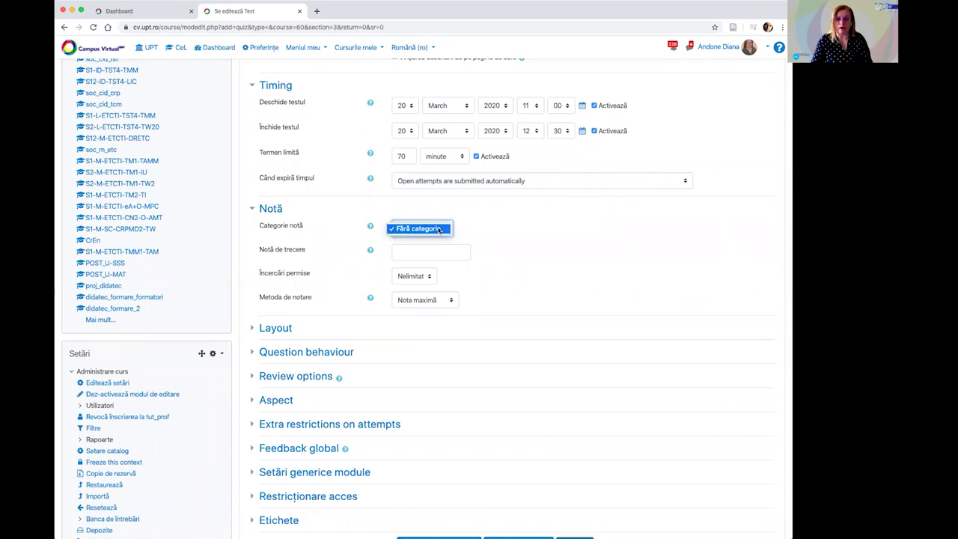
{"action": "left_click", "coordinate": [475, 232]}
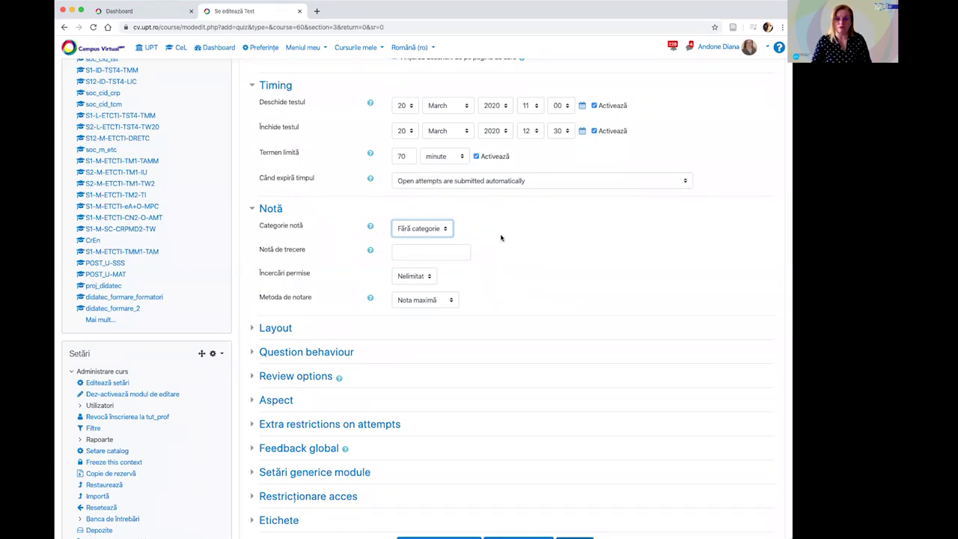
Step: Enter a passing grade of 5, then list the Încercări permise options
{"action": "left_click", "coordinate": [403, 251]}
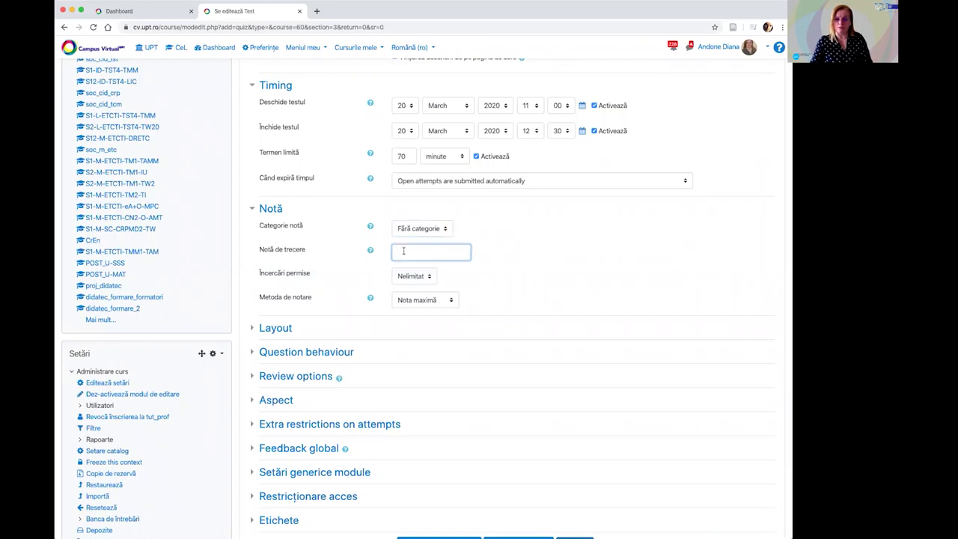
{"action": "type", "text": "4.5"}
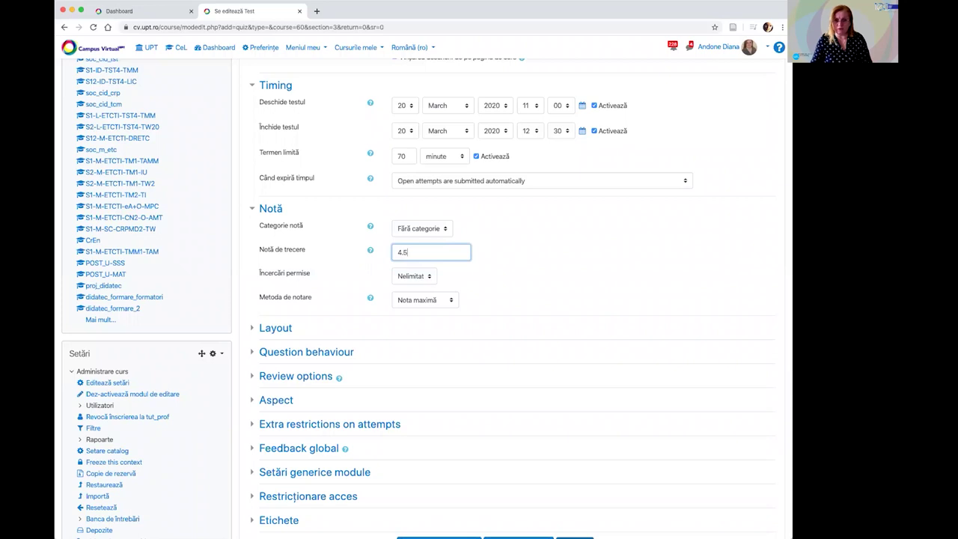
{"action": "key", "text": "BackSpace"}
{"action": "key", "text": "BackSpace"}
{"action": "key", "text": "BackSpace"}
{"action": "type", "text": "5"}
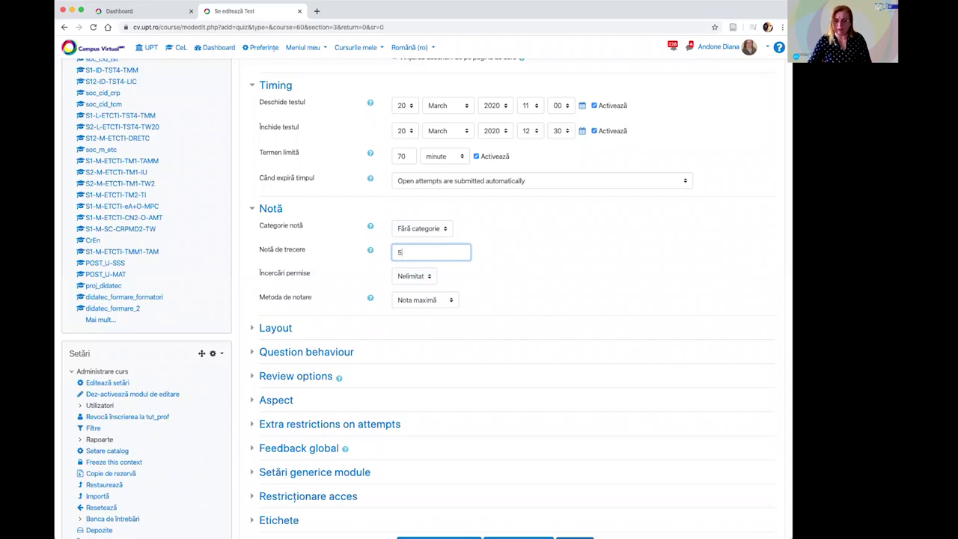
{"action": "left_click", "coordinate": [553, 268]}
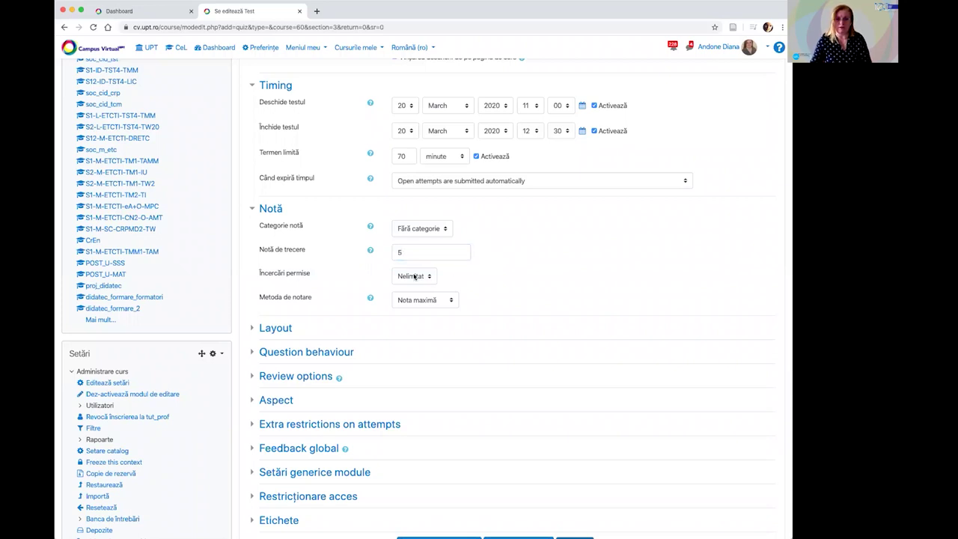
{"action": "scroll", "coordinate": [580, 267], "scroll_direction": "down", "scroll_amount": 2}
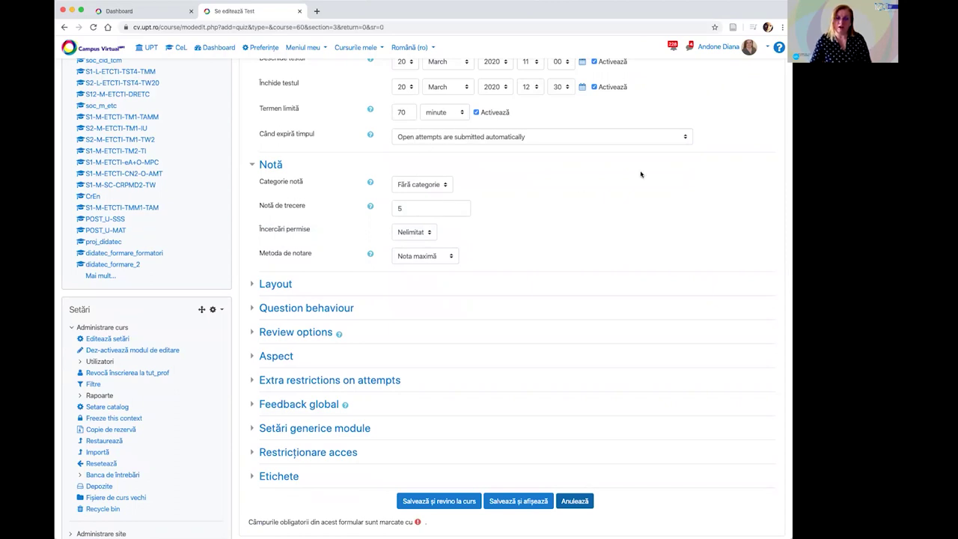
{"action": "left_click", "coordinate": [410, 234]}
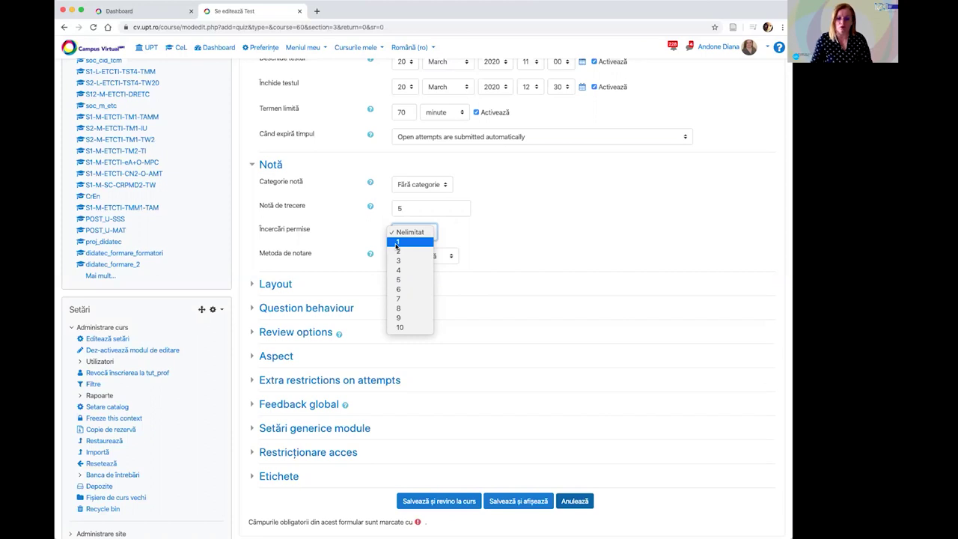
Step: Set Încercări permise to 1 and expand the Layout section with its extra options
{"action": "left_click", "coordinate": [396, 243]}
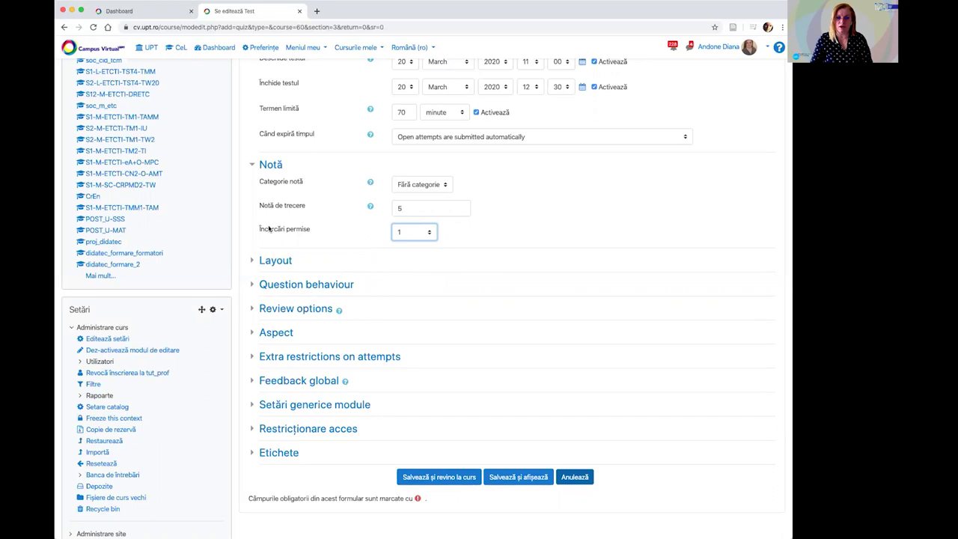
{"action": "scroll", "coordinate": [480, 267], "scroll_direction": "down", "scroll_amount": 1}
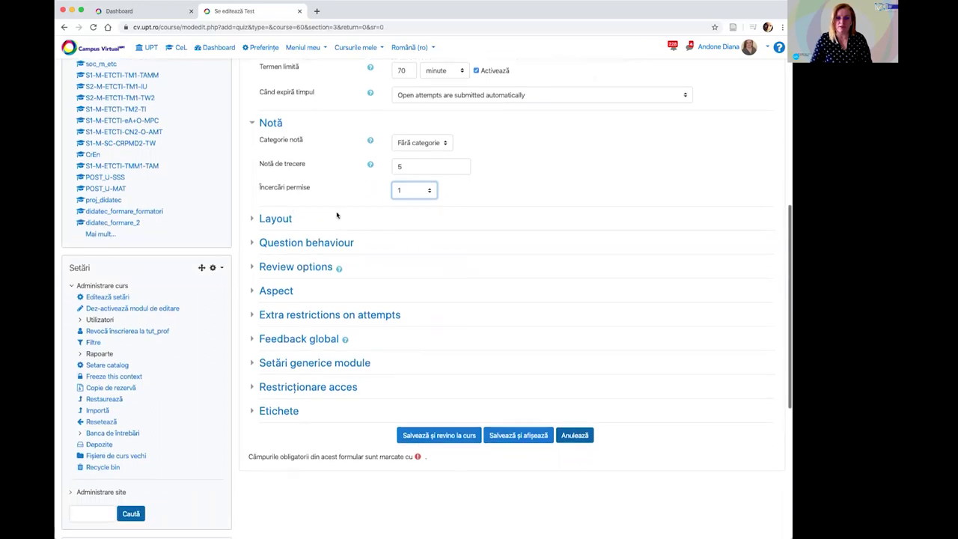
{"action": "left_click", "coordinate": [272, 217]}
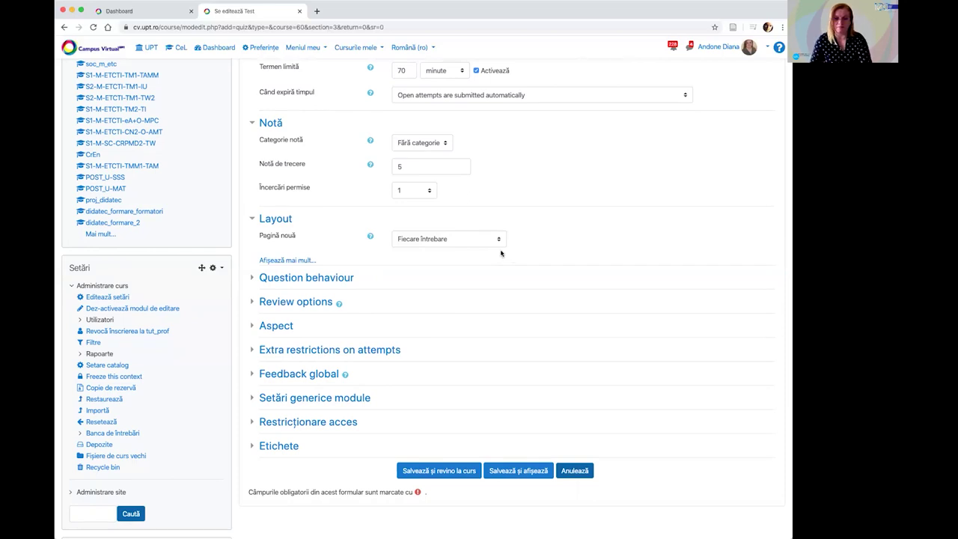
{"action": "left_click", "coordinate": [288, 261]}
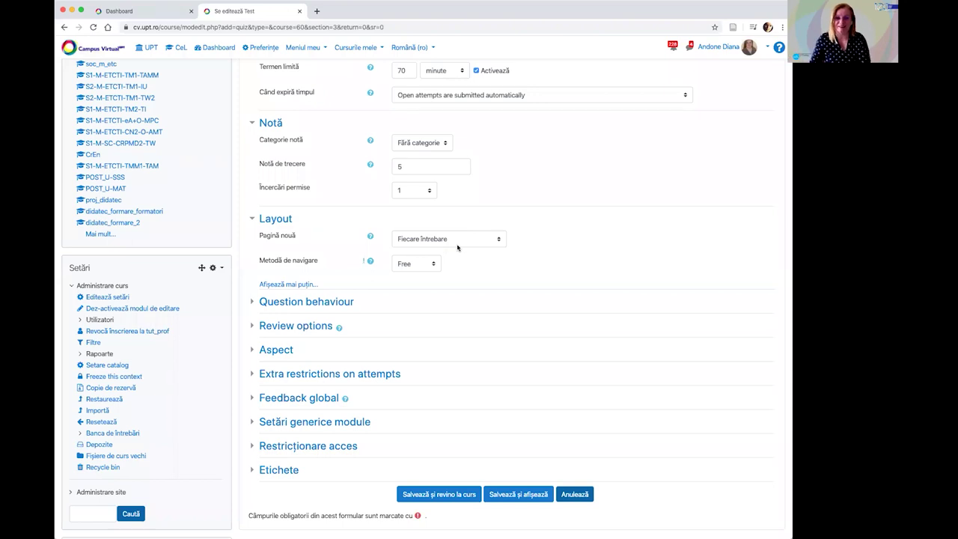
Step: Check the Pagină nouă dropdown but keep it at Fiecare întrebare
{"action": "left_click", "coordinate": [457, 243]}
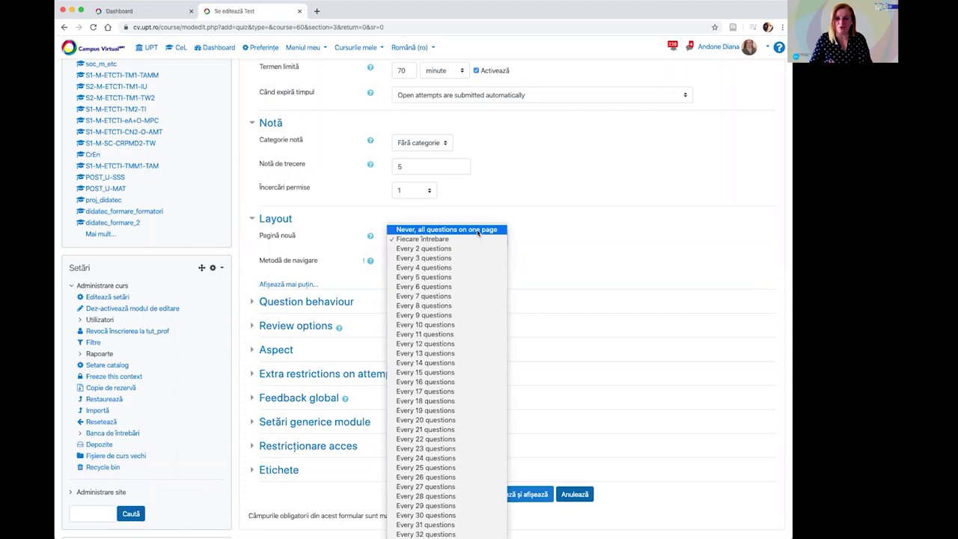
{"action": "left_click", "coordinate": [566, 235]}
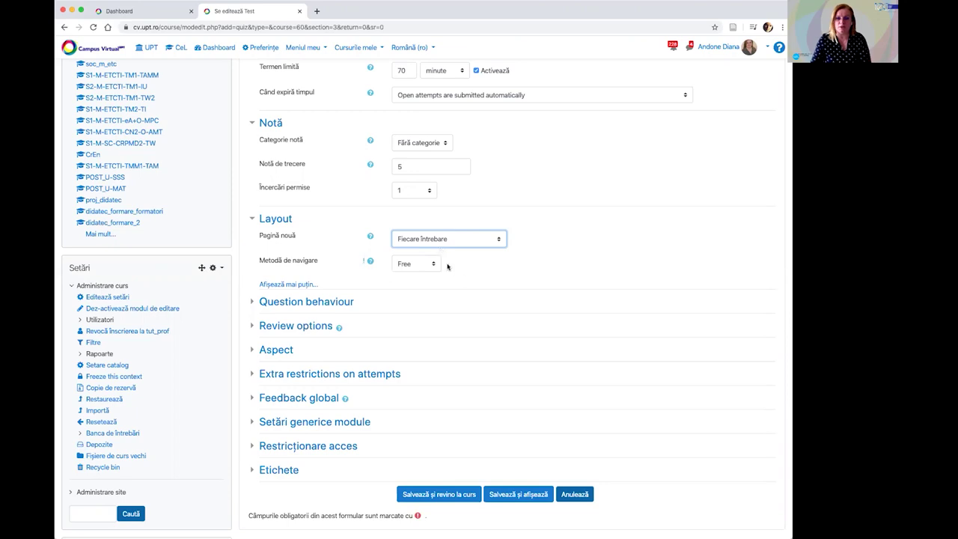
{"action": "left_click", "coordinate": [490, 272]}
{"action": "scroll", "coordinate": [490, 270], "scroll_direction": "down", "scroll_amount": 3}
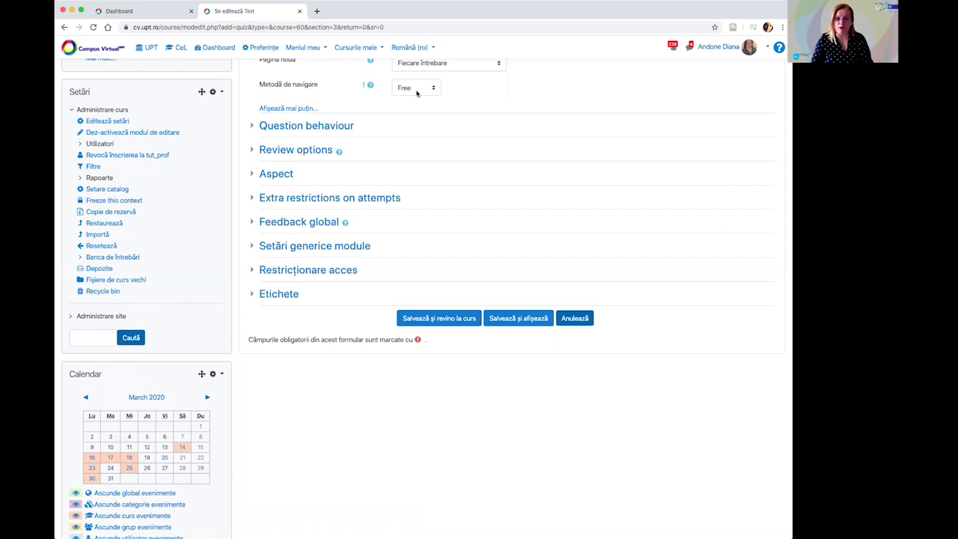
Step: Set Metodă de navigare to Secvențial
{"action": "left_click", "coordinate": [416, 90]}
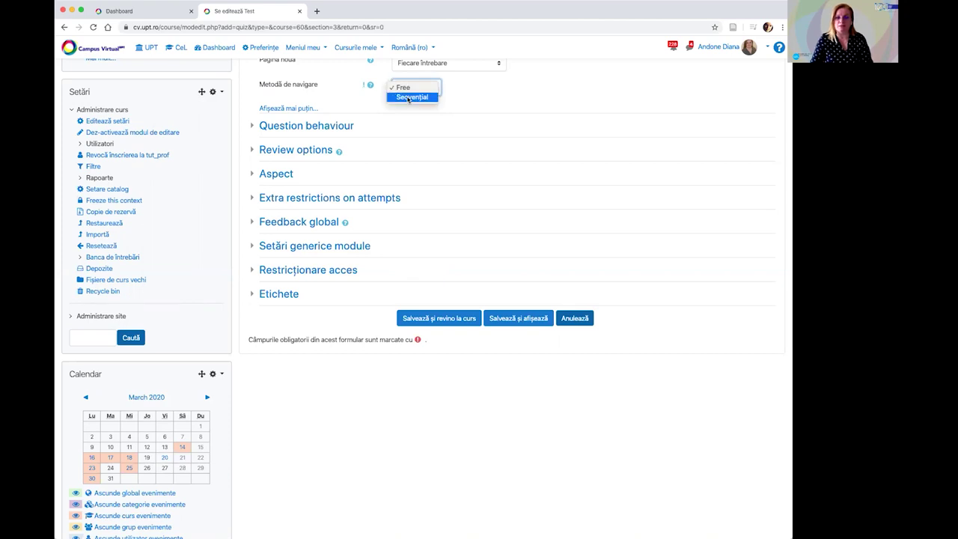
{"action": "left_click", "coordinate": [409, 97]}
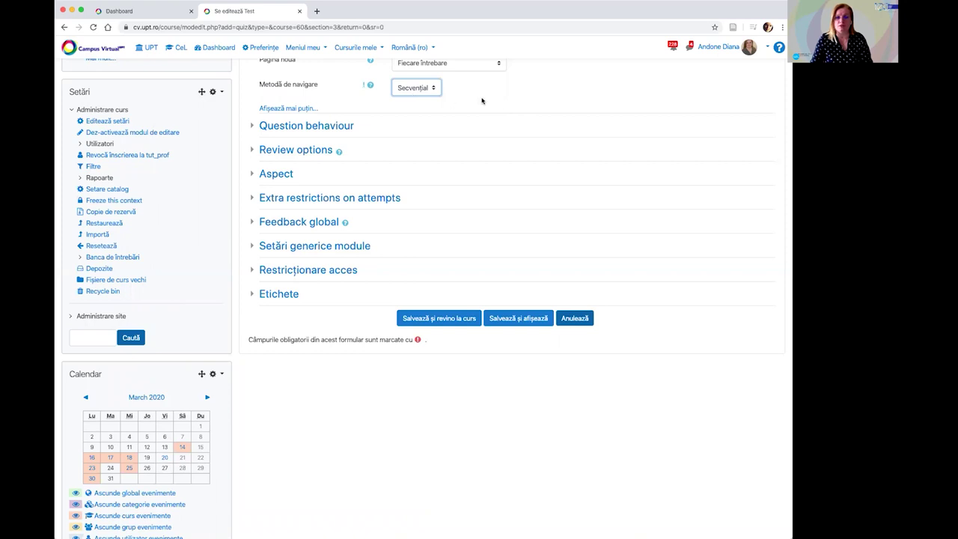
{"action": "scroll", "coordinate": [479, 101], "scroll_direction": "up", "scroll_amount": 1}
{"action": "scroll", "coordinate": [479, 101], "scroll_direction": "up", "scroll_amount": 1}
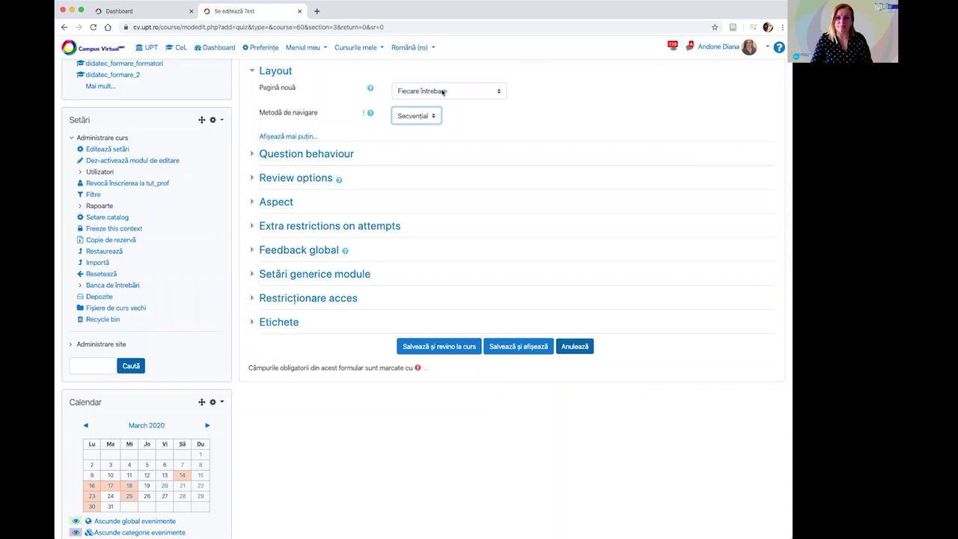
{"action": "scroll", "coordinate": [394, 156], "scroll_direction": "down", "scroll_amount": 1}
Step: Expand Question behaviour and switch the navigation method back to Free
{"action": "left_click", "coordinate": [307, 141]}
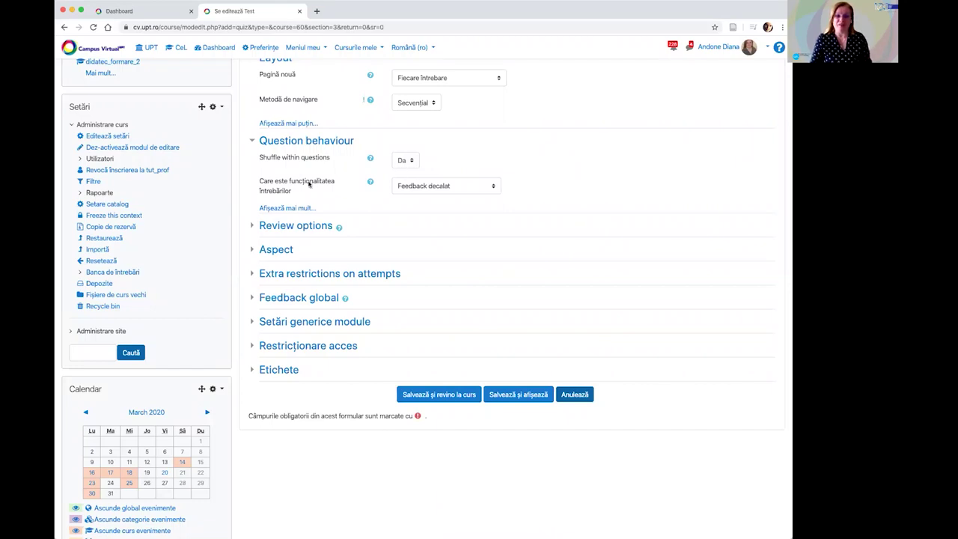
{"action": "scroll", "coordinate": [348, 177], "scroll_direction": "down", "scroll_amount": 3}
{"action": "scroll", "coordinate": [351, 172], "scroll_direction": "up", "scroll_amount": 3}
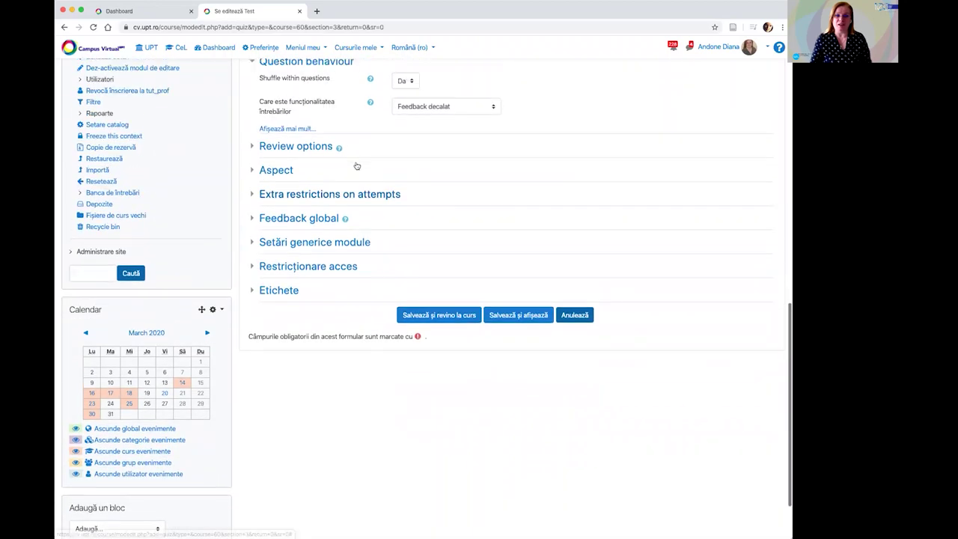
{"action": "left_click", "coordinate": [443, 177]}
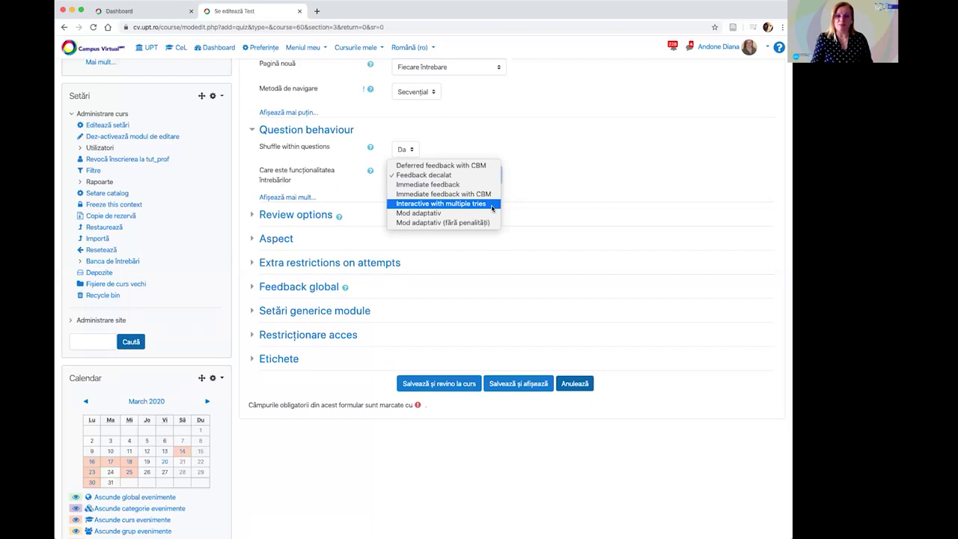
{"action": "left_click", "coordinate": [420, 100]}
{"action": "left_click", "coordinate": [415, 91]}
{"action": "left_click", "coordinate": [408, 80]}
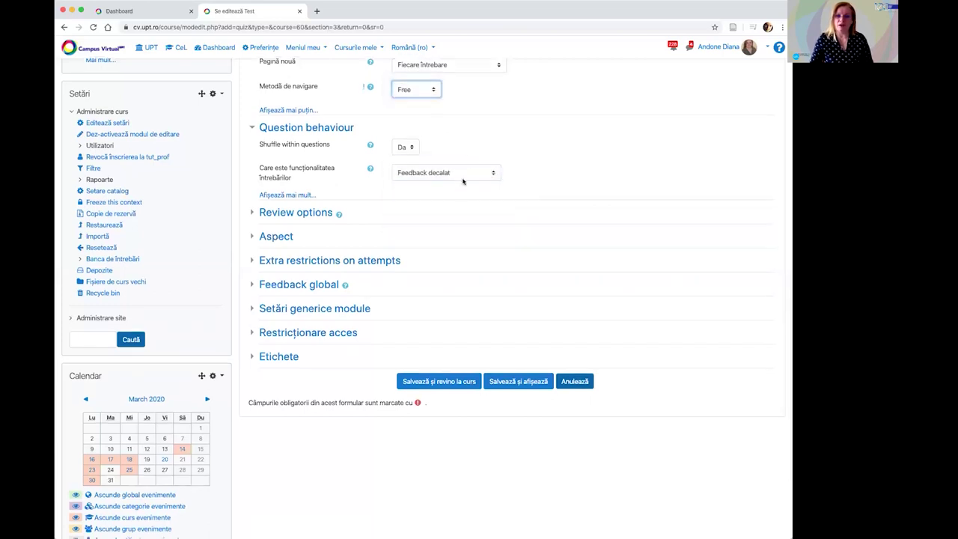
Step: Keep question behaviour on Feedback decalat and reveal its additional settings
{"action": "left_click", "coordinate": [464, 178]}
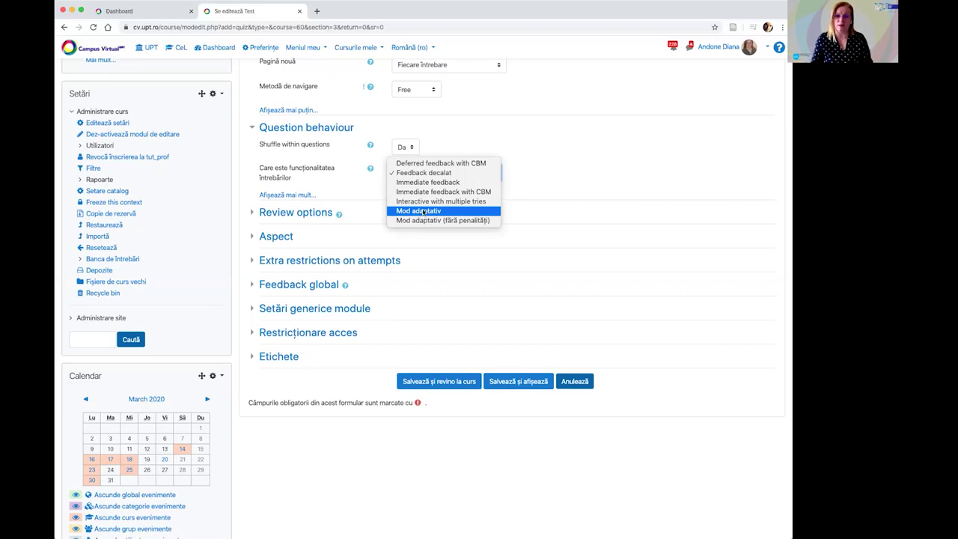
{"action": "left_click", "coordinate": [566, 158]}
{"action": "left_click", "coordinate": [288, 197]}
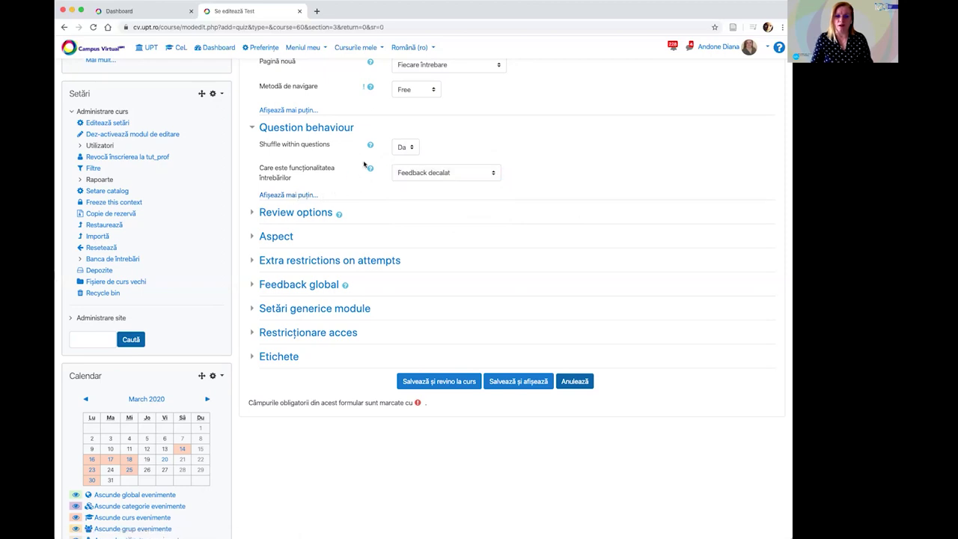
Step: Expand Review options to view the during, after, and after-closing checkbox groups
{"action": "left_click", "coordinate": [295, 214]}
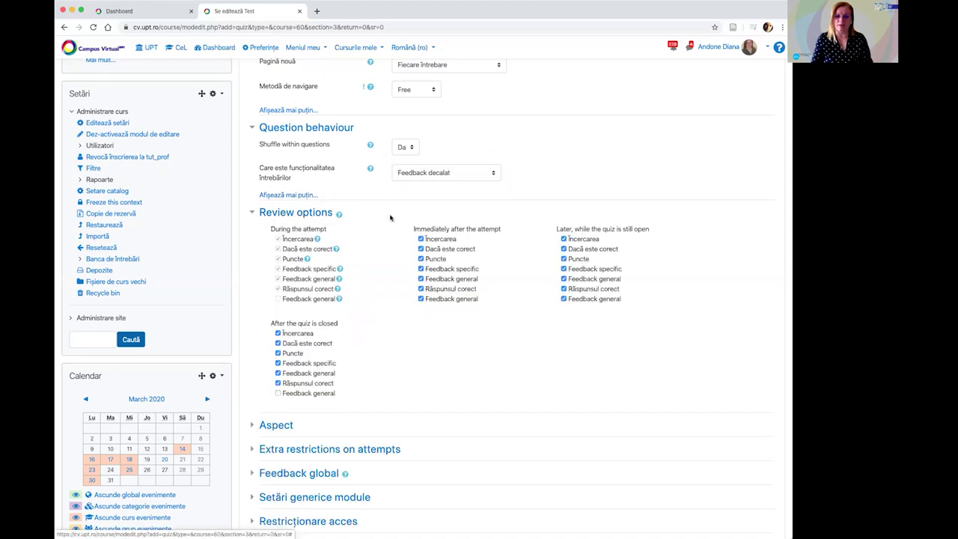
{"action": "scroll", "coordinate": [370, 269], "scroll_direction": "down", "scroll_amount": 2}
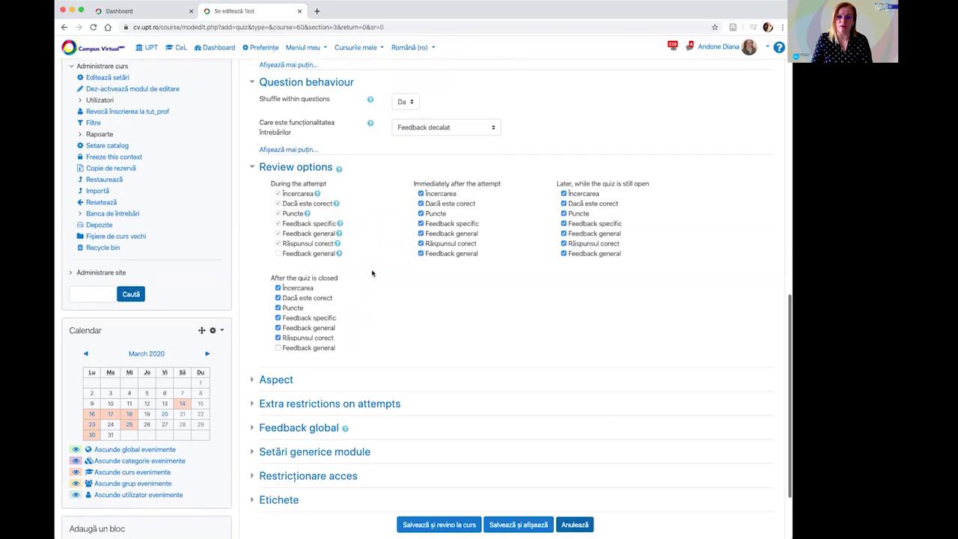
{"action": "scroll", "coordinate": [370, 269], "scroll_direction": "down", "scroll_amount": 1}
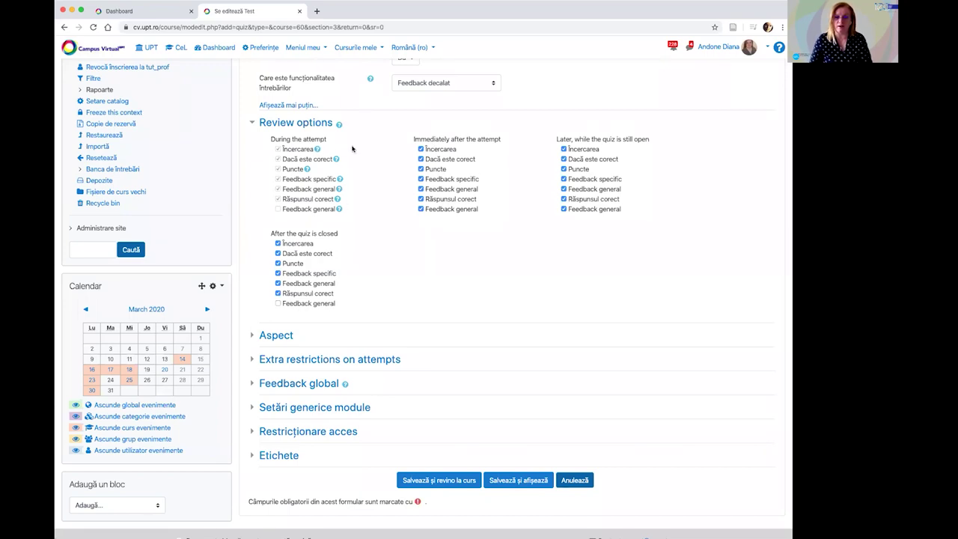
{"action": "left_click", "coordinate": [317, 149]}
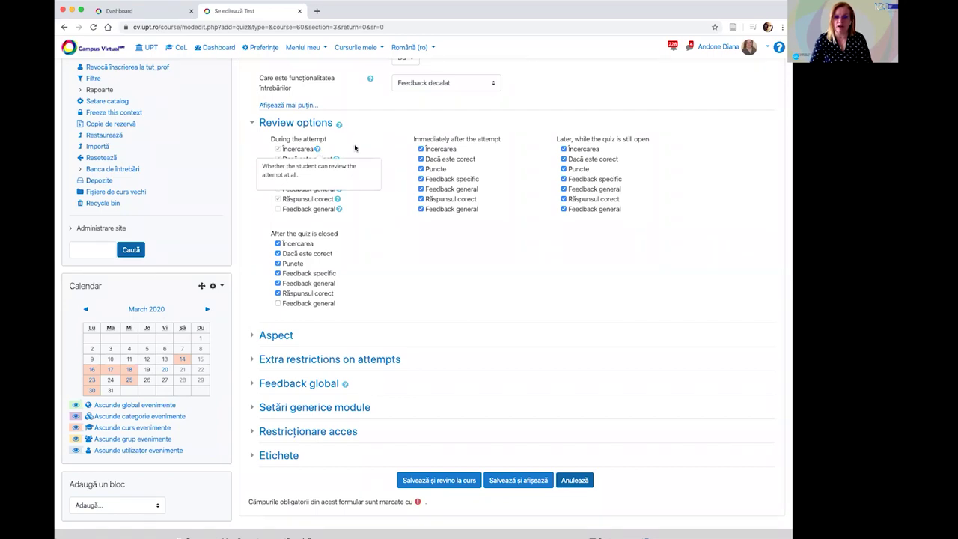
{"action": "left_click", "coordinate": [356, 149]}
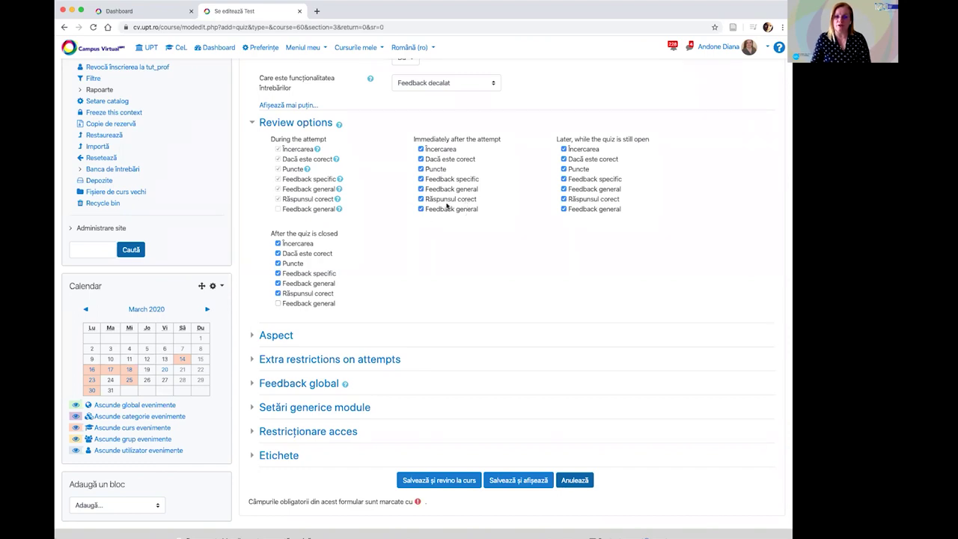
{"action": "scroll", "coordinate": [449, 224], "scroll_direction": "up", "scroll_amount": 1}
{"action": "scroll", "coordinate": [448, 224], "scroll_direction": "down", "scroll_amount": 1}
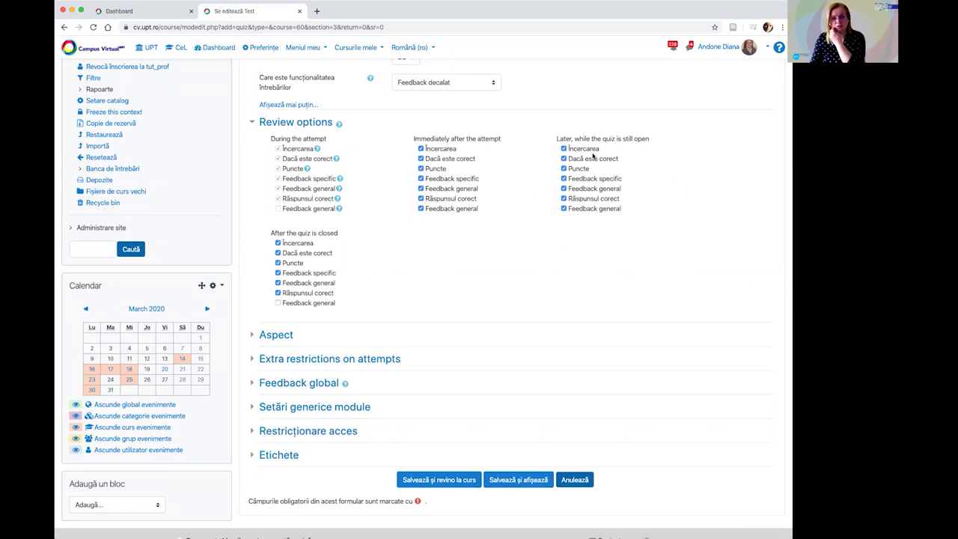
{"action": "scroll", "coordinate": [511, 135], "scroll_direction": "up", "scroll_amount": 3}
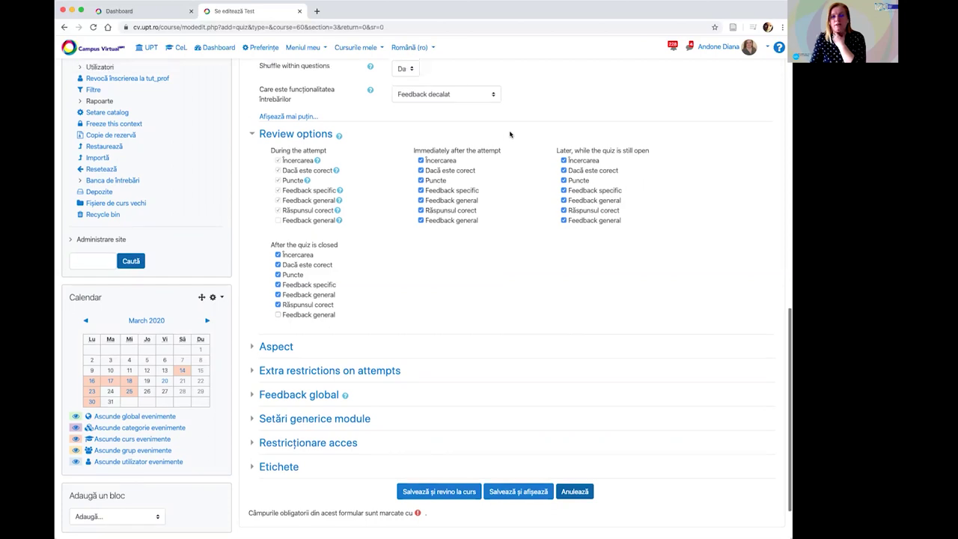
{"action": "scroll", "coordinate": [509, 135], "scroll_direction": "up", "scroll_amount": 3}
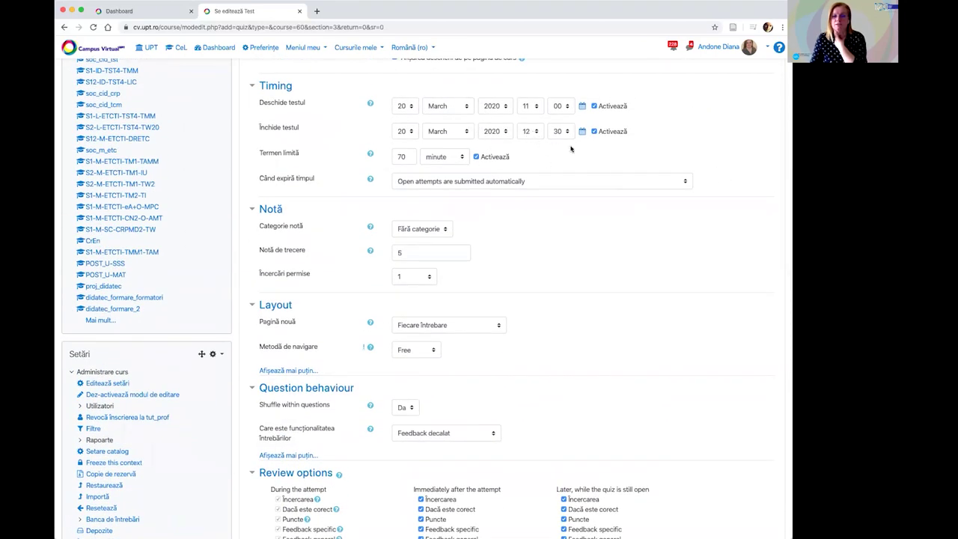
{"action": "scroll", "coordinate": [570, 148], "scroll_direction": "down", "scroll_amount": 8}
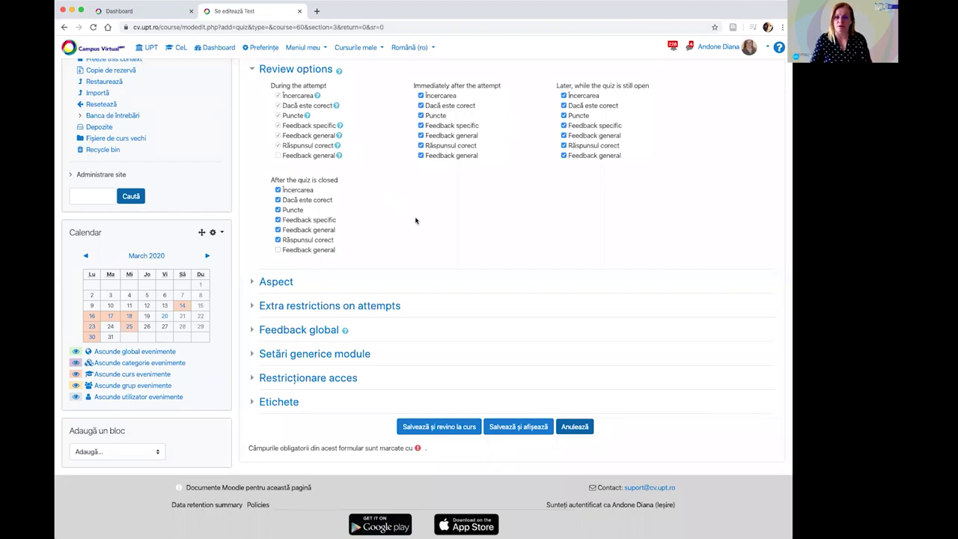
{"action": "left_click", "coordinate": [272, 285]}
Step: Keep Aspect at Fără imagine, question grades same as overall, and 2 decimal places
{"action": "scroll", "coordinate": [458, 224], "scroll_direction": "down", "scroll_amount": 3}
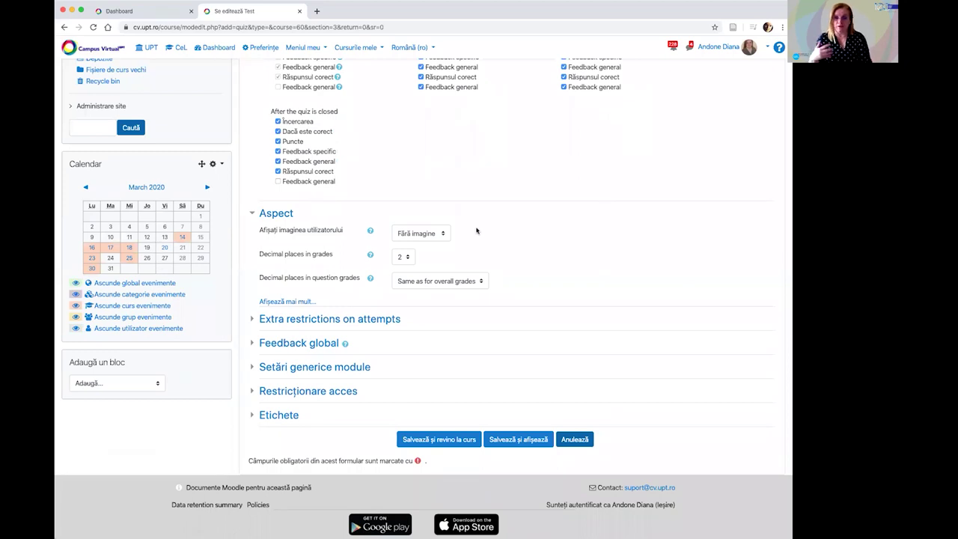
{"action": "left_click", "coordinate": [420, 235]}
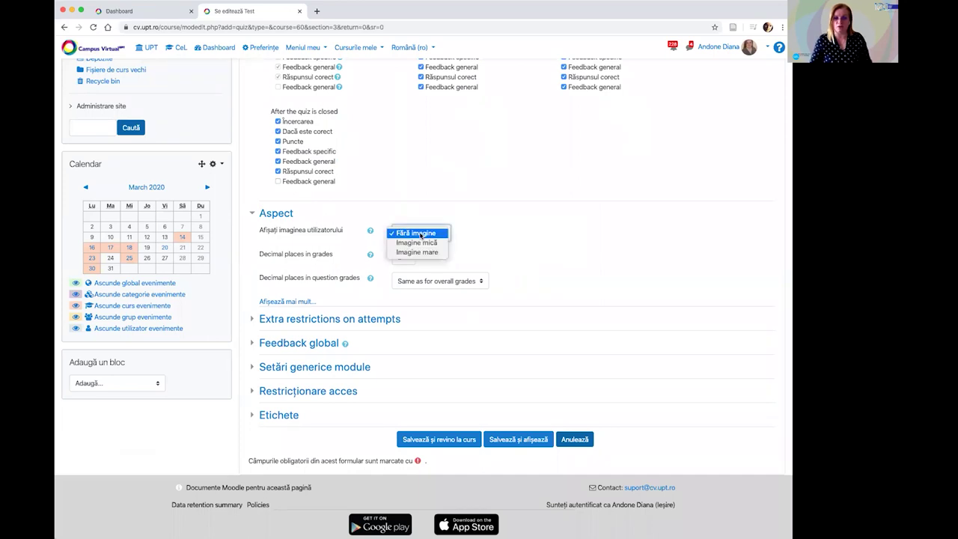
{"action": "left_click", "coordinate": [544, 235]}
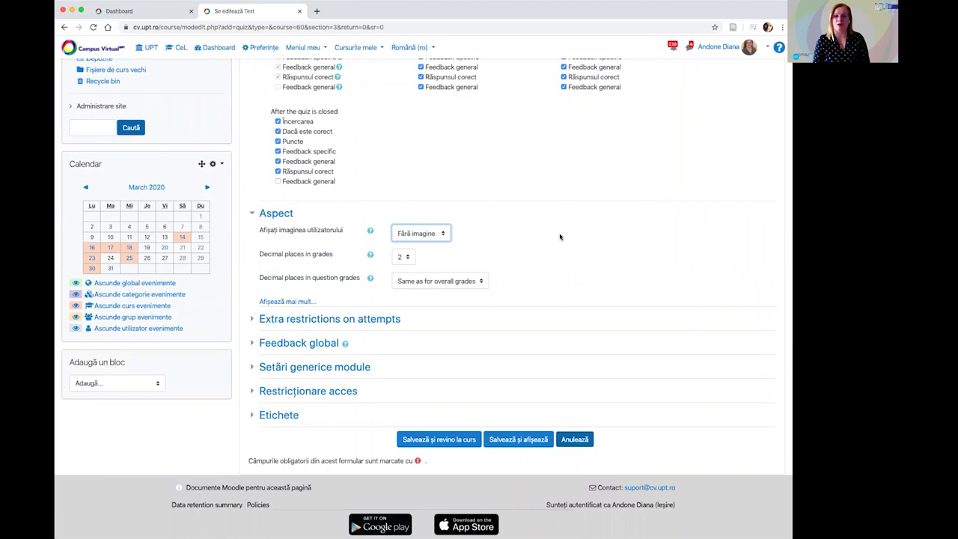
{"action": "left_click", "coordinate": [432, 236]}
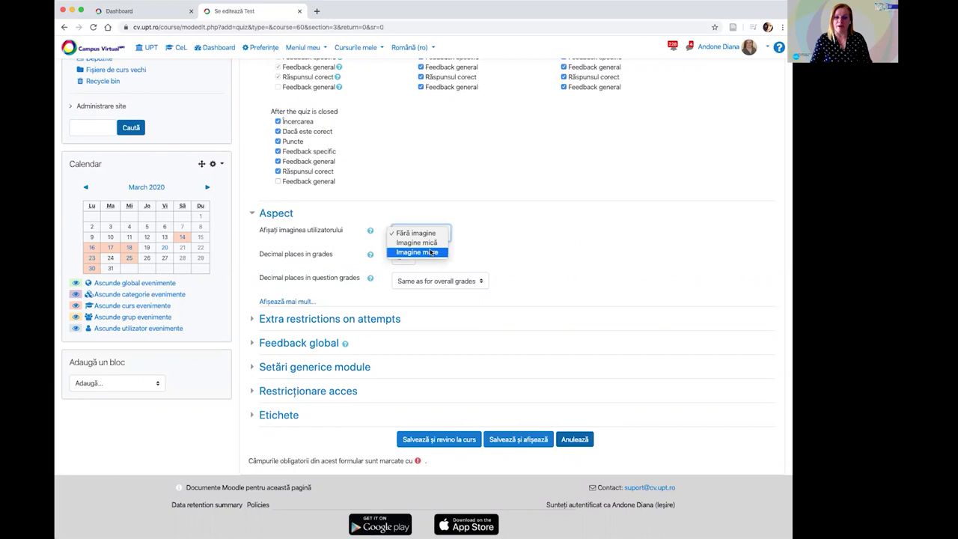
{"action": "left_click", "coordinate": [404, 233]}
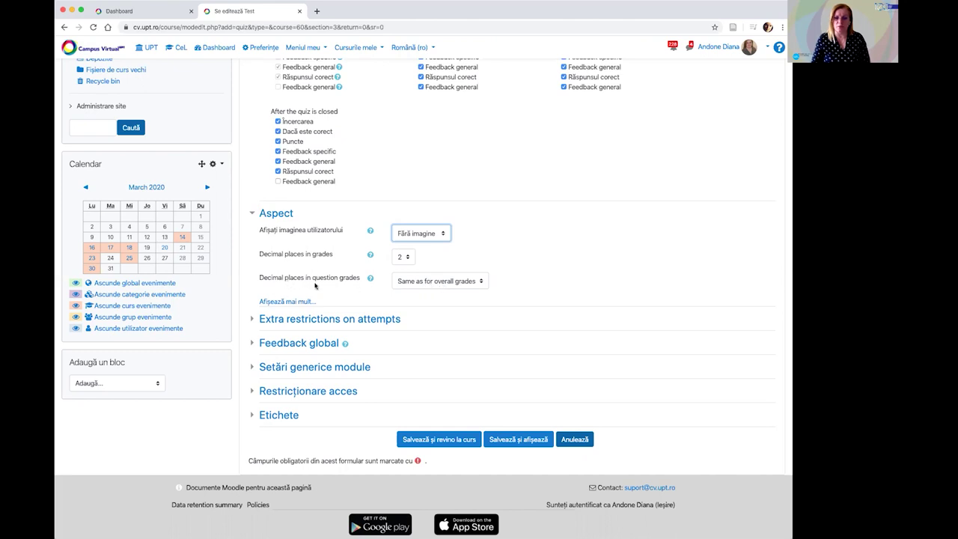
{"action": "left_click", "coordinate": [425, 283]}
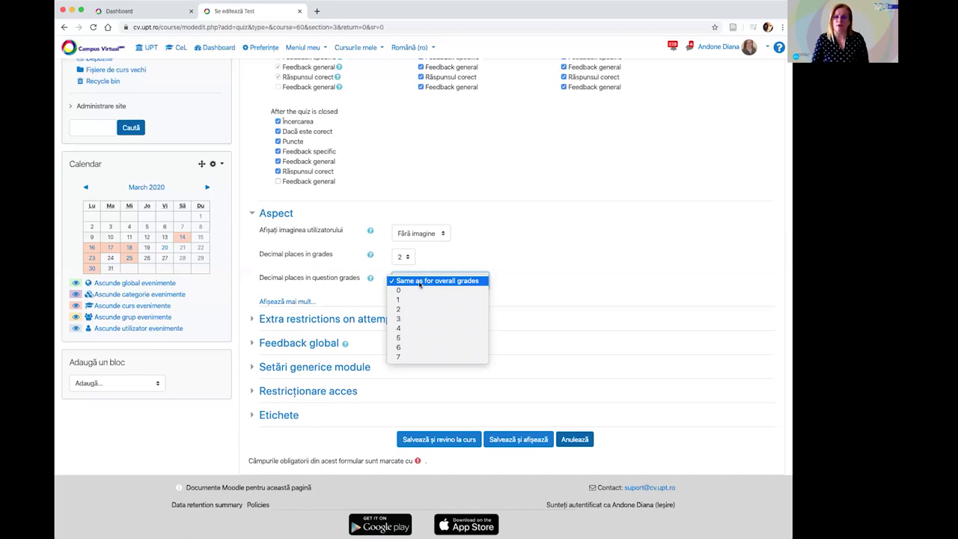
{"action": "left_click", "coordinate": [561, 263]}
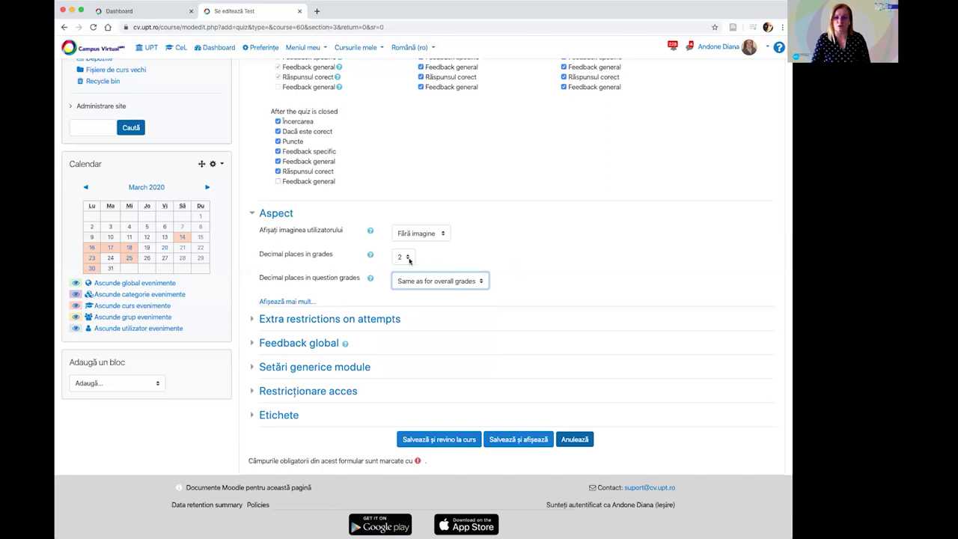
{"action": "left_click", "coordinate": [402, 259]}
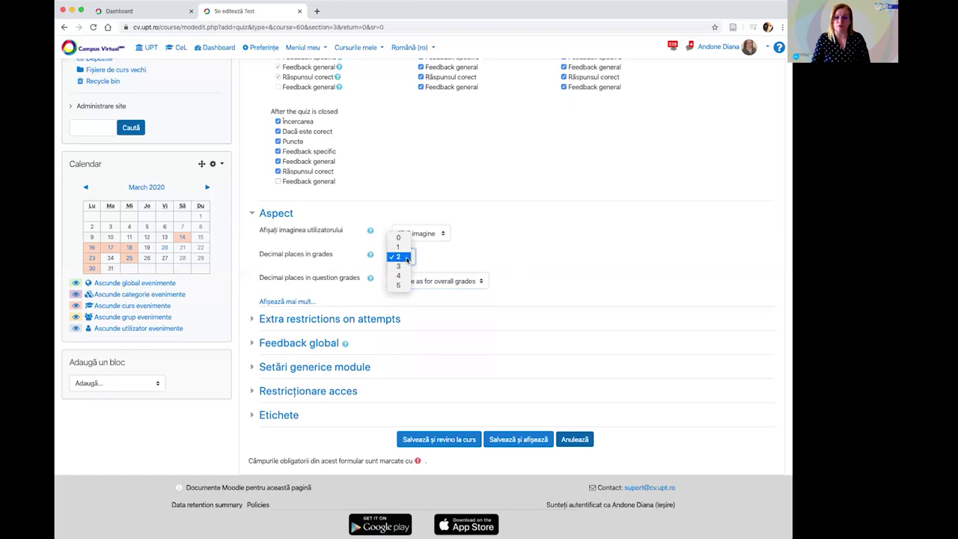
{"action": "left_click", "coordinate": [401, 258]}
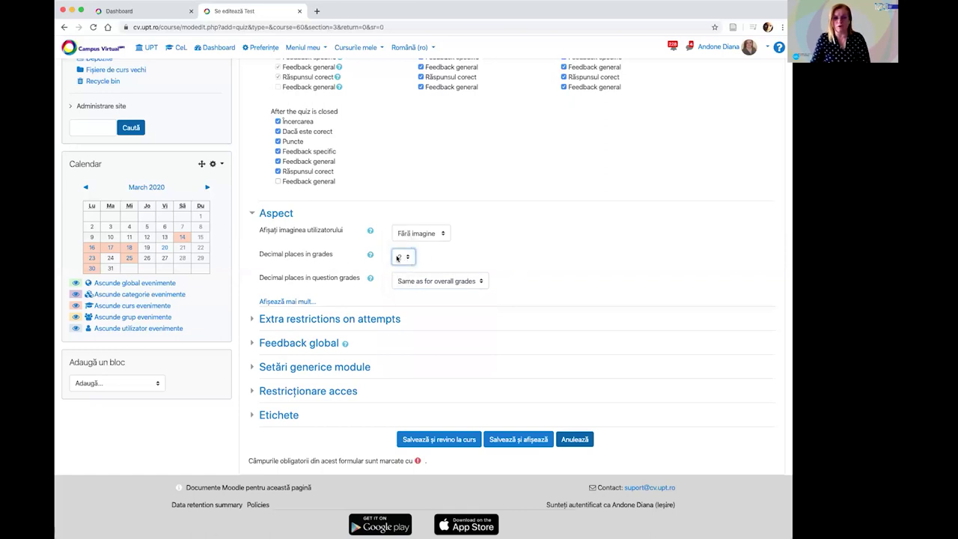
Step: Expand the Extra restrictions on attempts section and browse its settings
{"action": "left_click", "coordinate": [368, 319]}
{"action": "scroll", "coordinate": [342, 319], "scroll_direction": "down", "scroll_amount": 2}
{"action": "scroll", "coordinate": [342, 319], "scroll_direction": "down", "scroll_amount": 1}
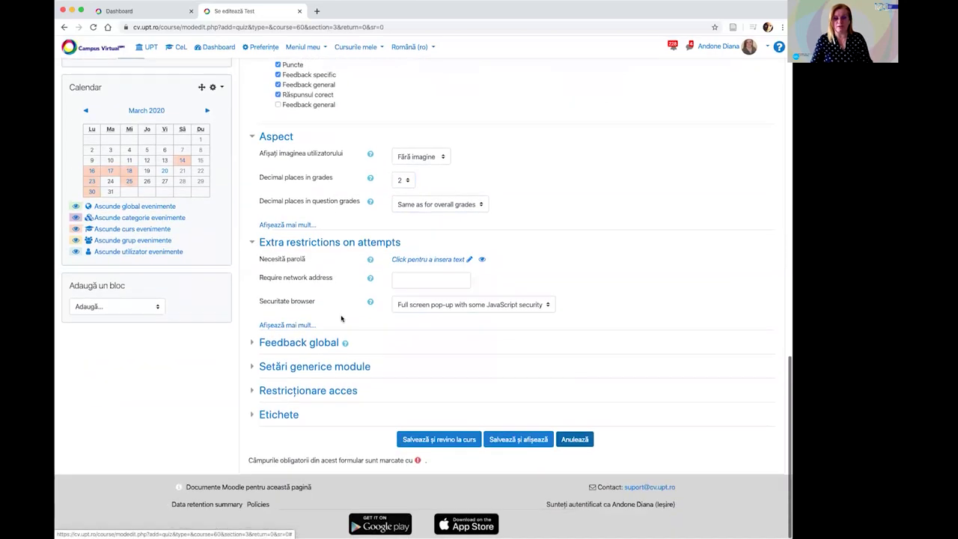
{"action": "scroll", "coordinate": [342, 319], "scroll_direction": "up", "scroll_amount": 2}
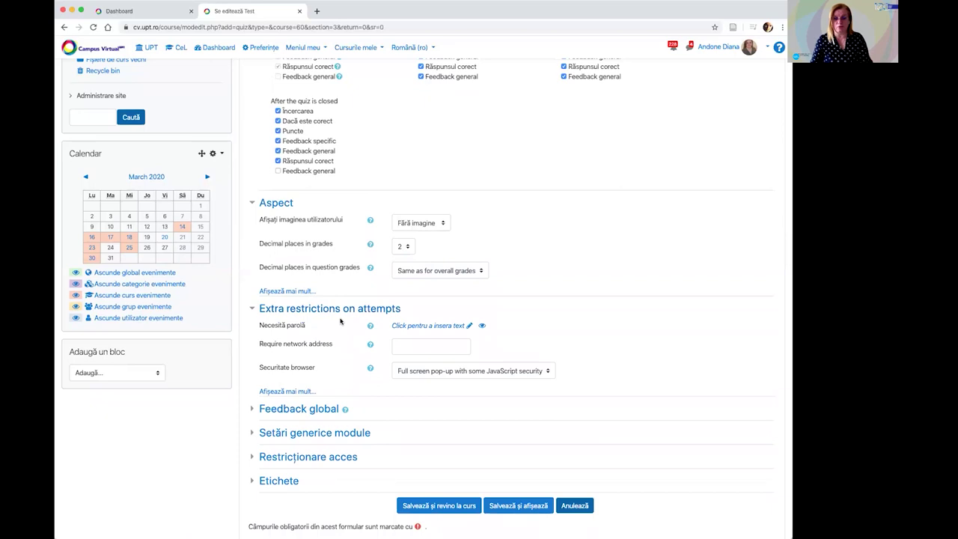
{"action": "scroll", "coordinate": [312, 310], "scroll_direction": "down", "scroll_amount": 1}
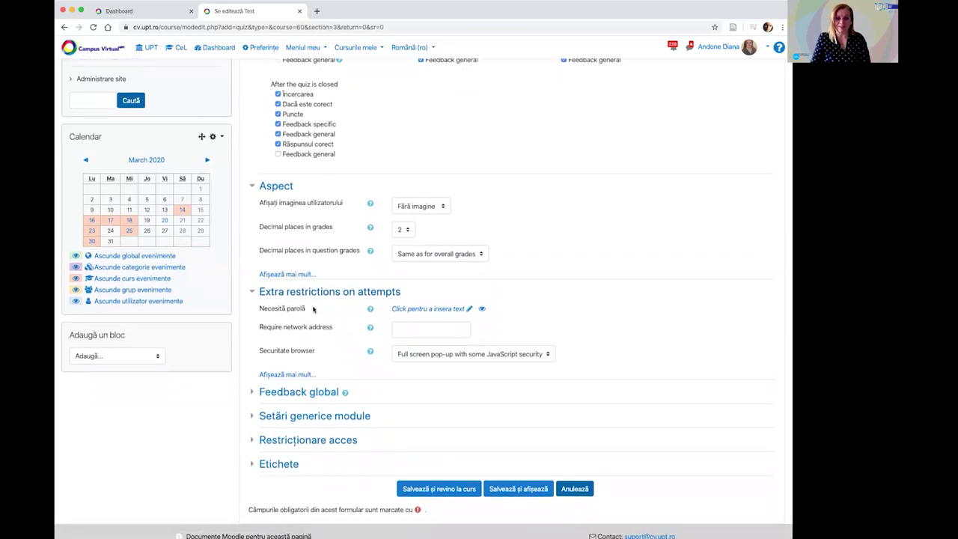
{"action": "scroll", "coordinate": [476, 295], "scroll_direction": "down", "scroll_amount": 1}
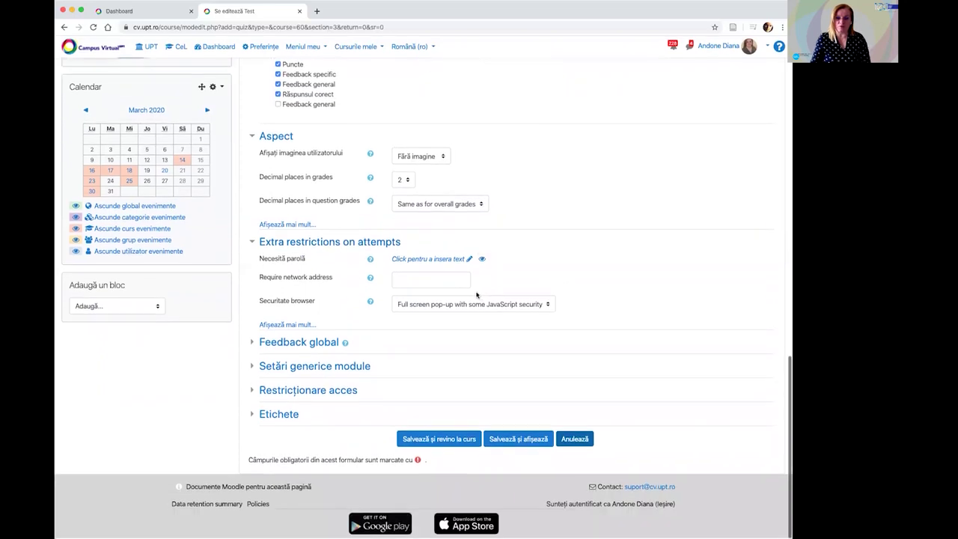
Step: Type a trial quiz password, toggle its visibility, then delete it leaving the field empty
{"action": "left_click", "coordinate": [439, 260]}
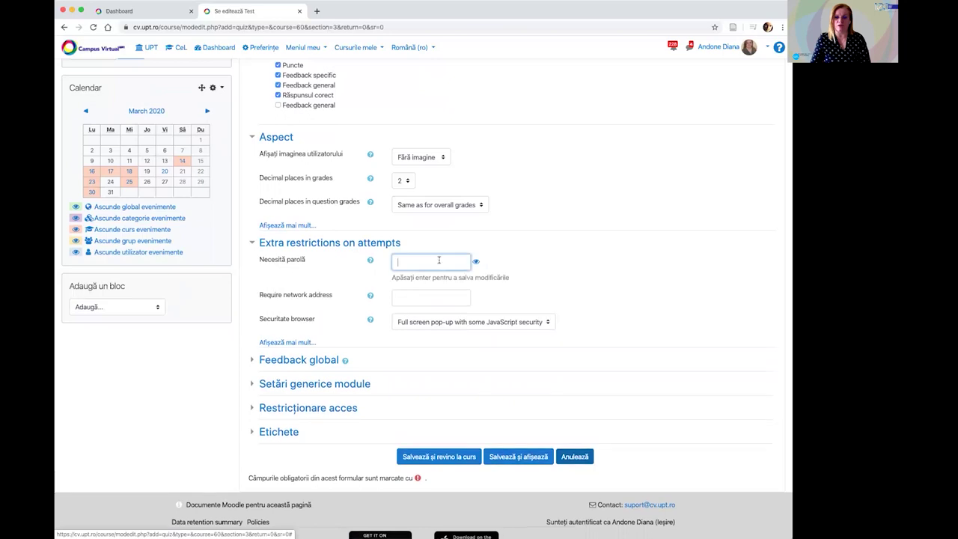
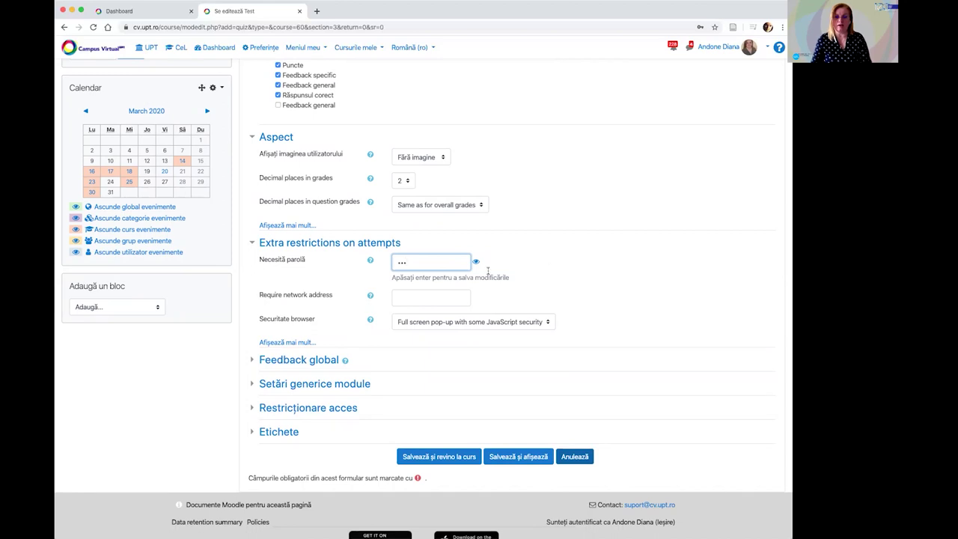
{"action": "left_click", "coordinate": [476, 261]}
{"action": "left_click", "coordinate": [476, 262]}
{"action": "scroll", "coordinate": [476, 265], "scroll_direction": "up", "scroll_amount": 1}
{"action": "left_click", "coordinate": [476, 264]}
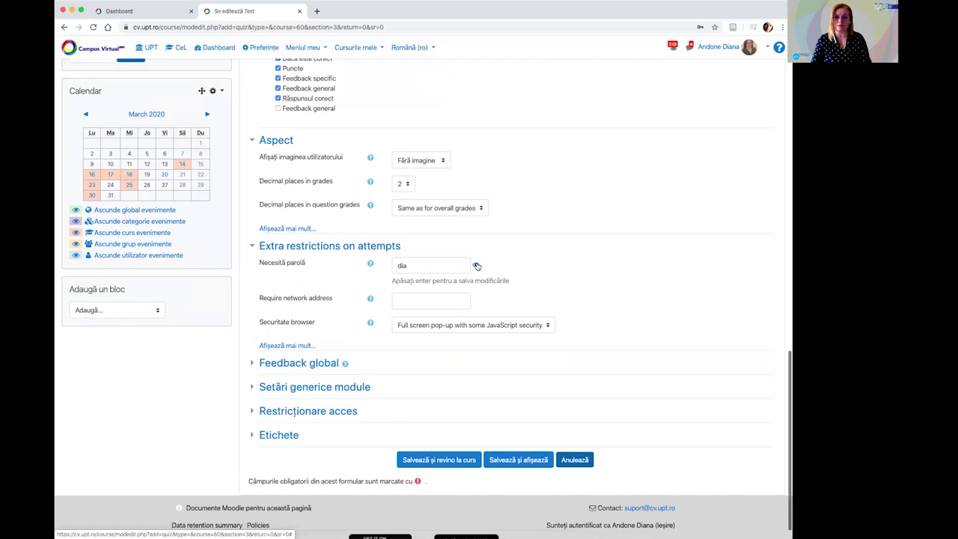
{"action": "left_click", "coordinate": [475, 266]}
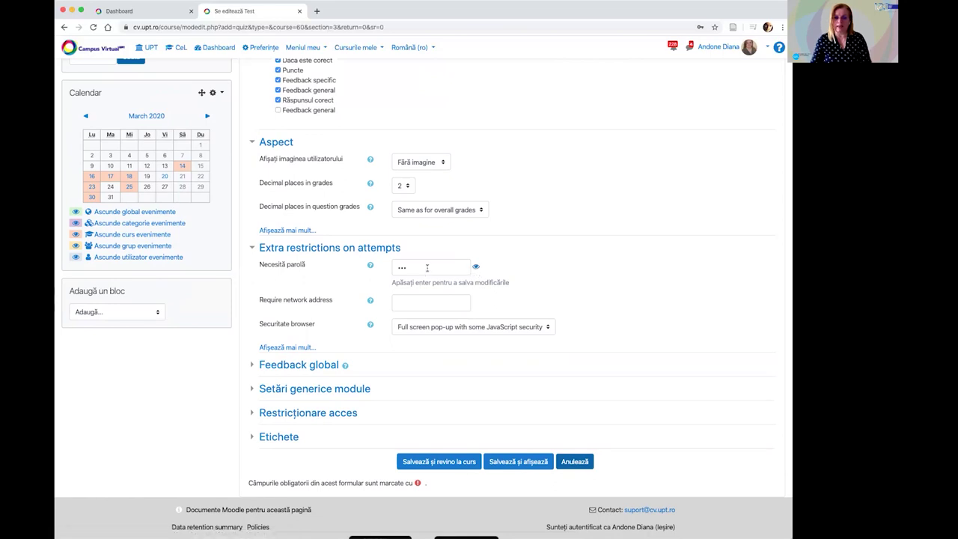
{"action": "left_click", "coordinate": [426, 268]}
{"action": "left_click_drag", "start_coordinate": [423, 268], "coordinate": [375, 266]}
{"action": "key", "text": "BackSpace"}
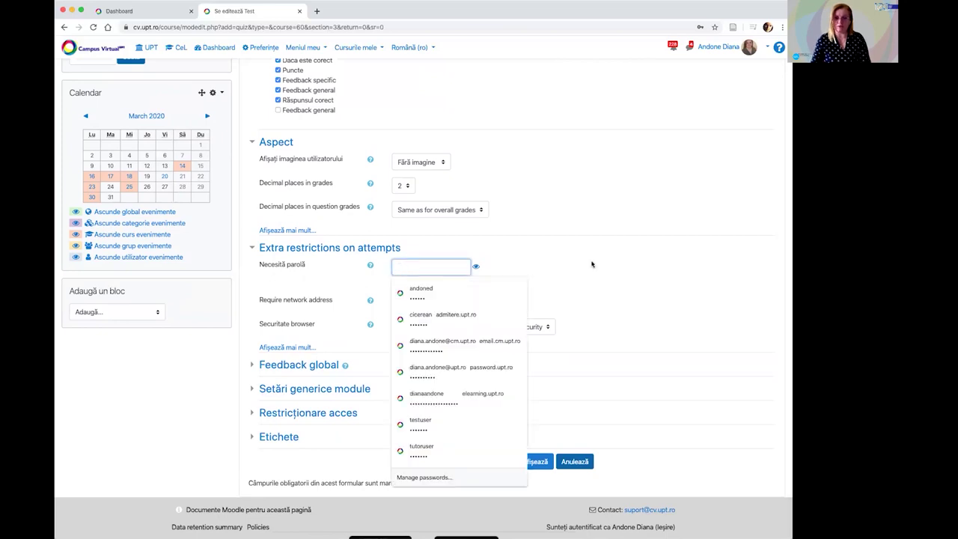
{"action": "key", "text": "Return"}
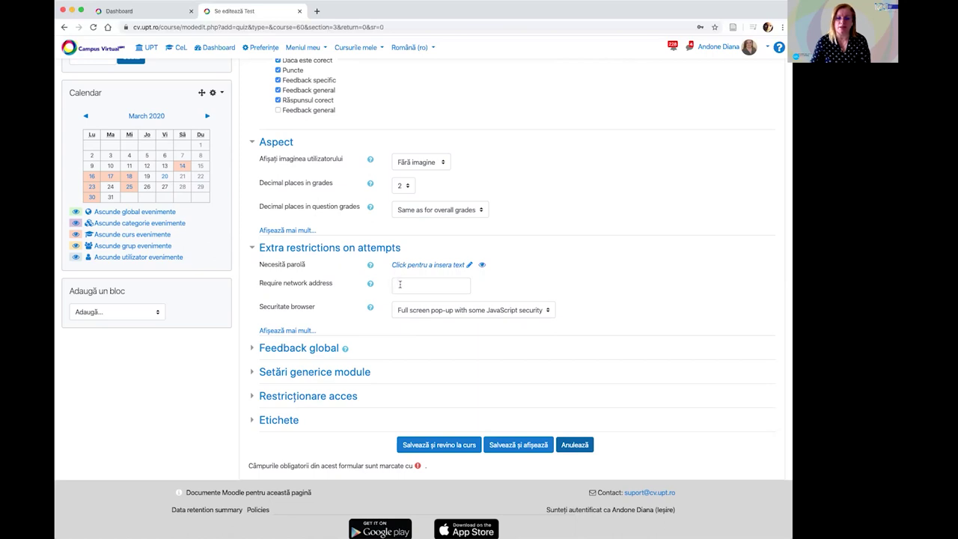
{"action": "scroll", "coordinate": [527, 277], "scroll_direction": "down", "scroll_amount": 1}
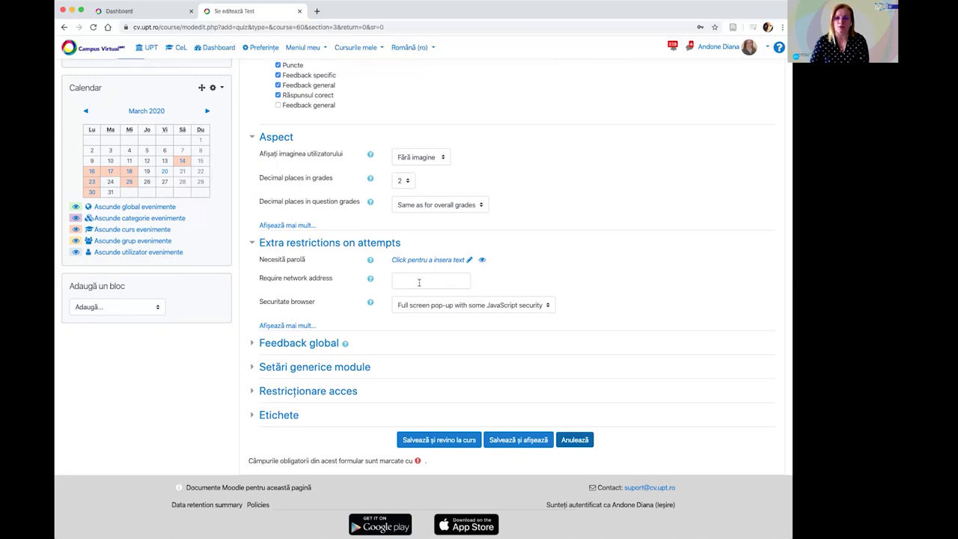
Step: Set Securitate browser to Niciunul and expand the Feedback global section
{"action": "left_click", "coordinate": [369, 279]}
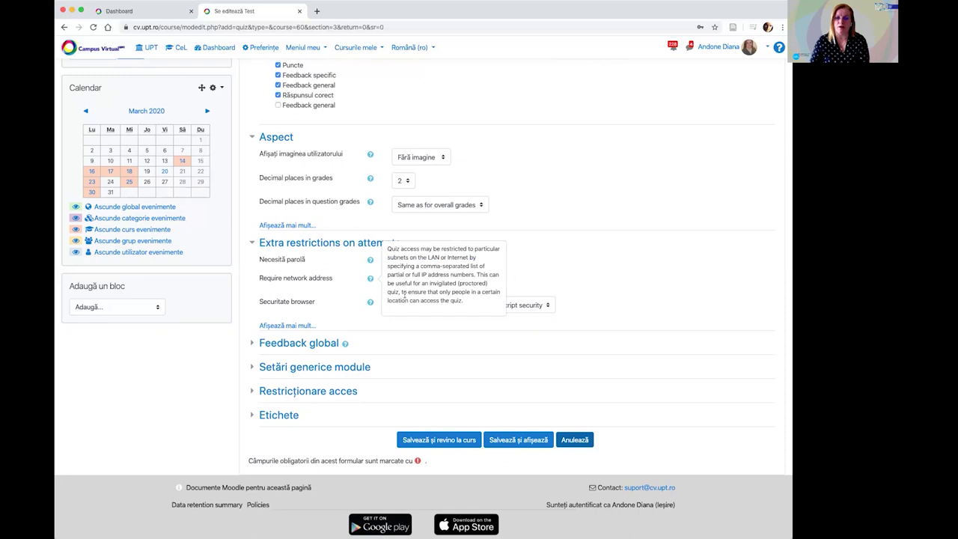
{"action": "left_click", "coordinate": [564, 273]}
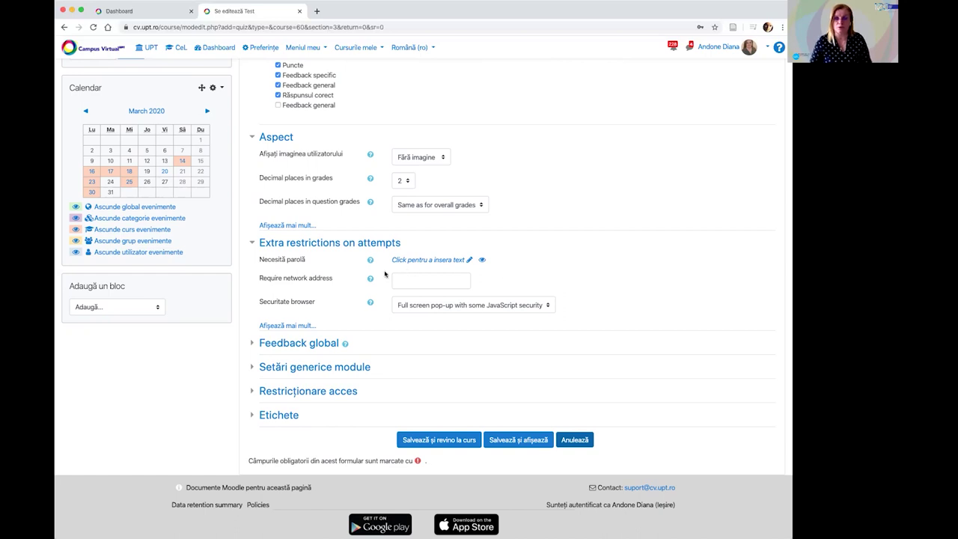
{"action": "left_click", "coordinate": [473, 305]}
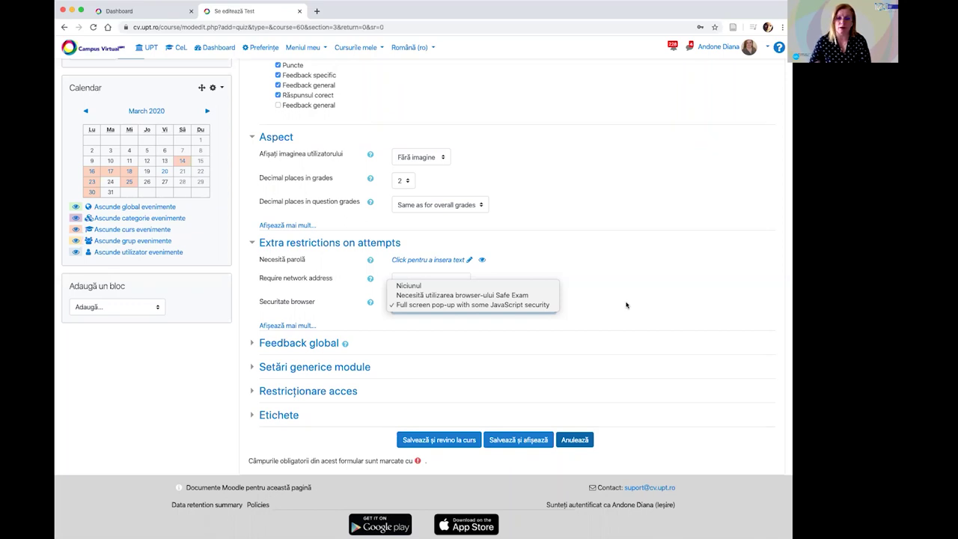
{"action": "left_click", "coordinate": [625, 305]}
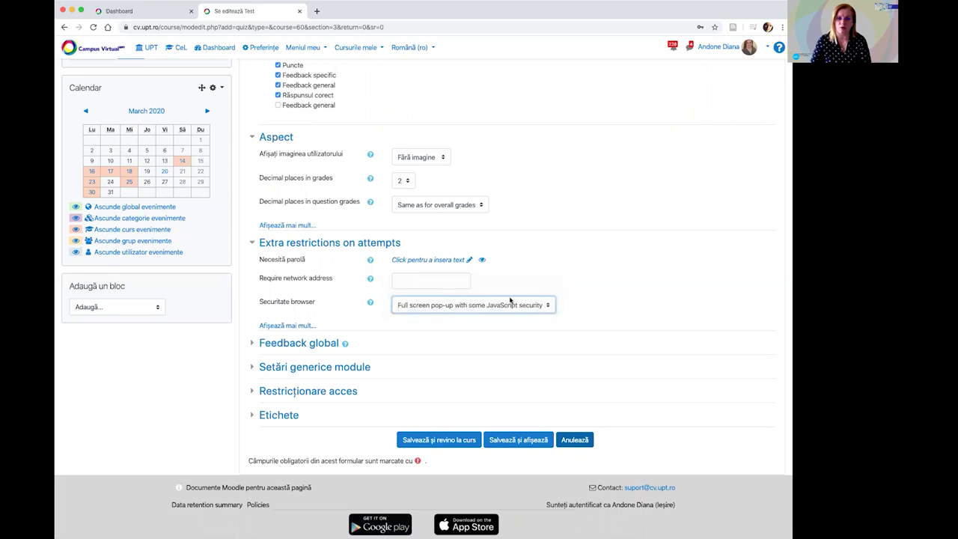
{"action": "left_click", "coordinate": [493, 307]}
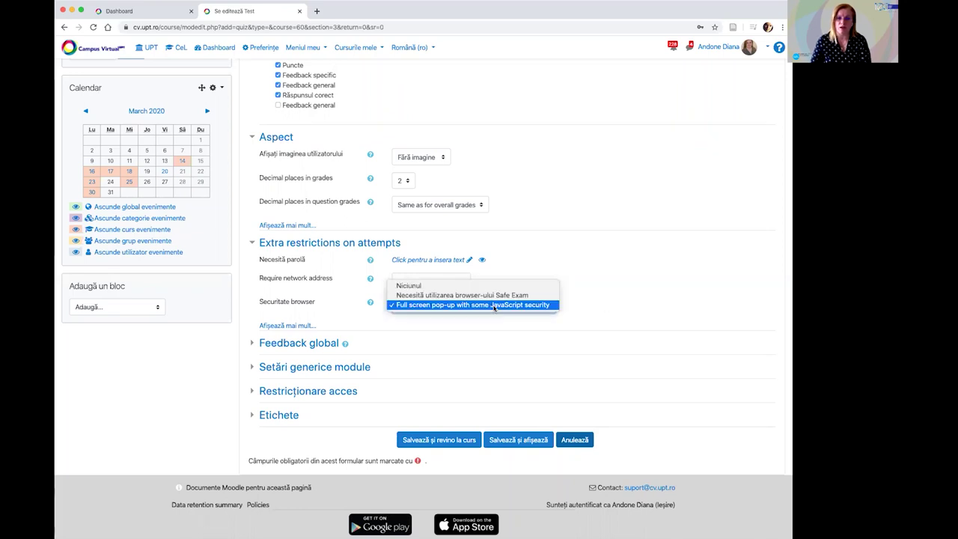
{"action": "left_click", "coordinate": [404, 285]}
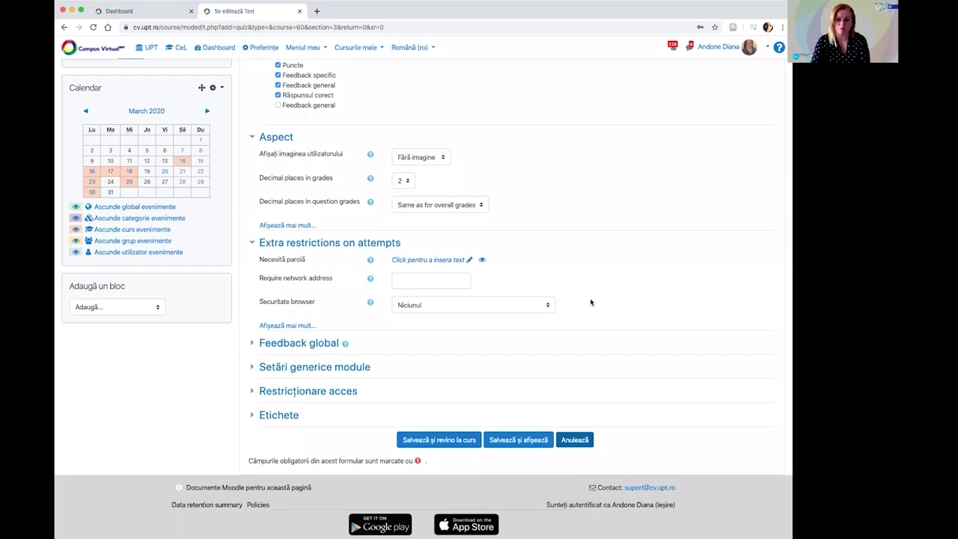
{"action": "left_click", "coordinate": [312, 344]}
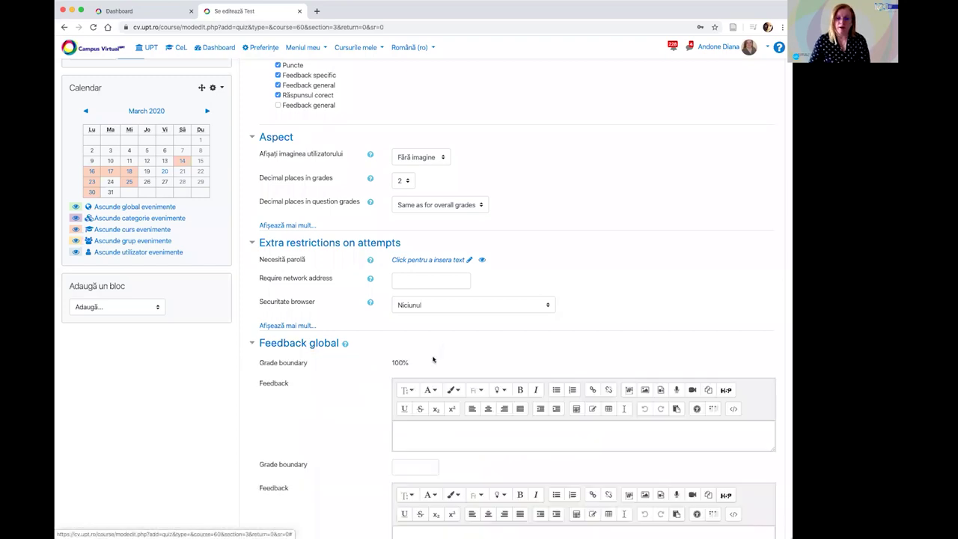
Step: Enter 'Foarte bine!' for the top band, a 50% boundary, and 'Ați reușit!' below it
{"action": "scroll", "coordinate": [433, 357], "scroll_direction": "down", "scroll_amount": 1}
{"action": "scroll", "coordinate": [432, 357], "scroll_direction": "down", "scroll_amount": 3}
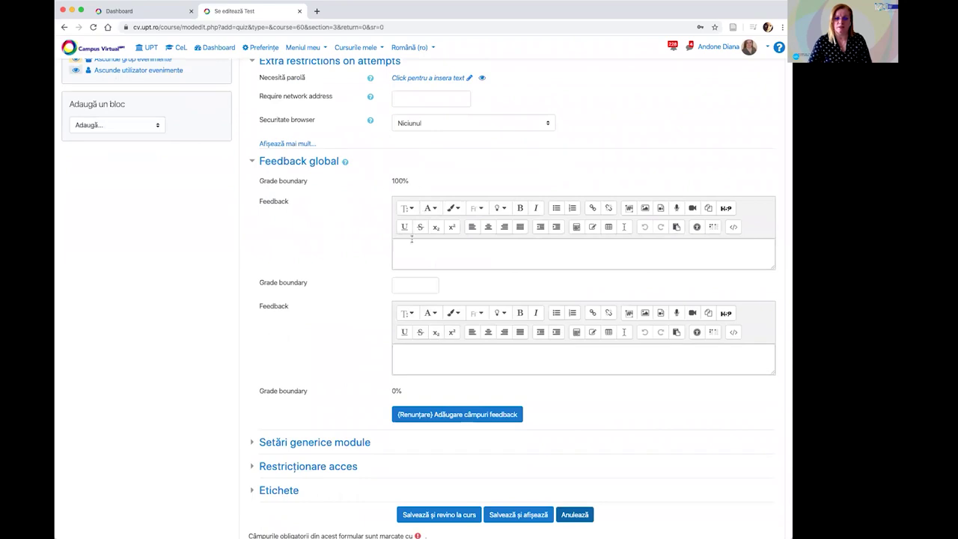
{"action": "left_click", "coordinate": [418, 247]}
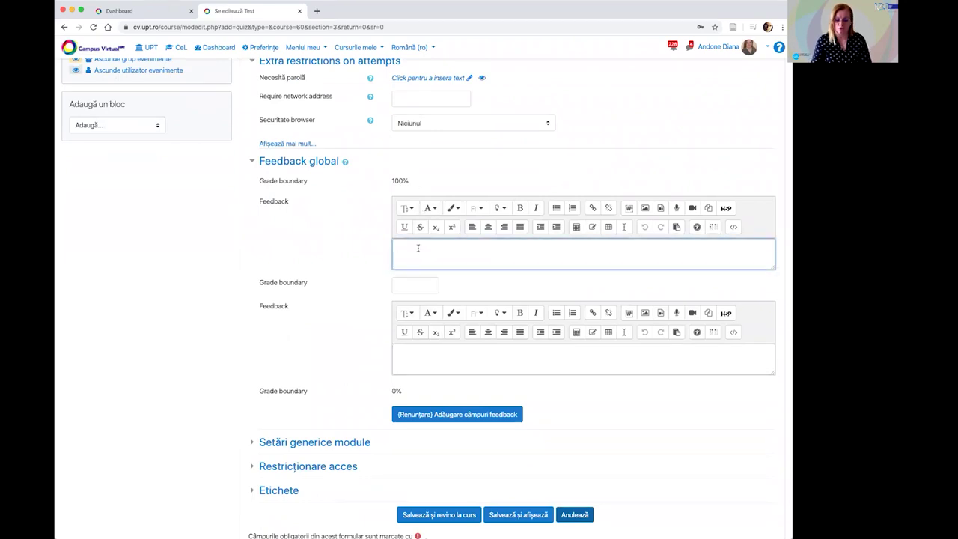
{"action": "type", "text": "Foarte "}
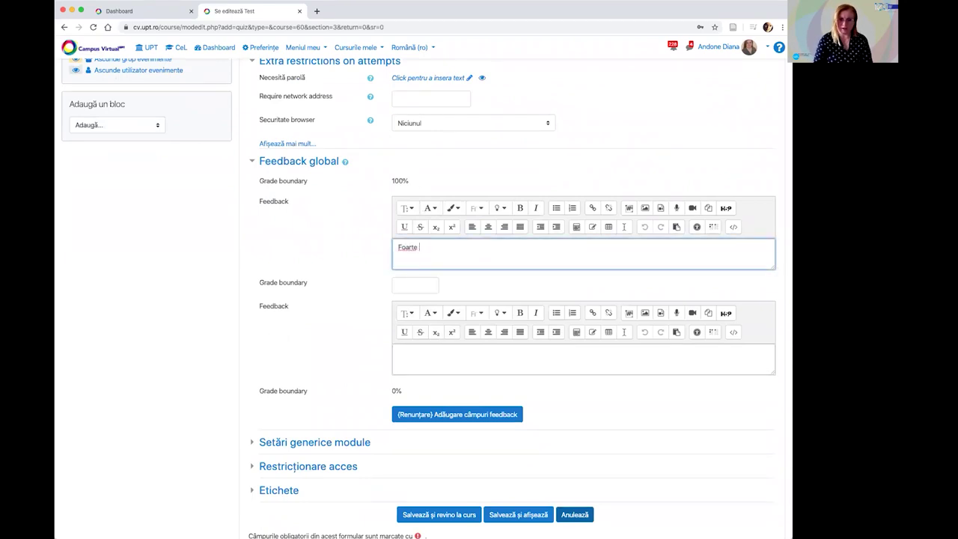
{"action": "type", "text": "bine!"}
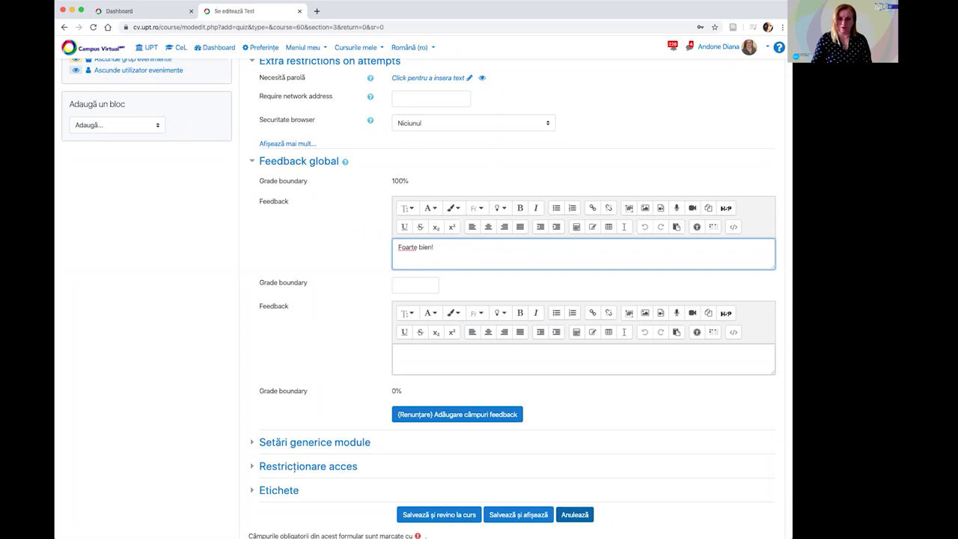
{"action": "key", "text": "BackSpace"}
{"action": "key", "text": "BackSpace"}
{"action": "type", "text": "ne!"}
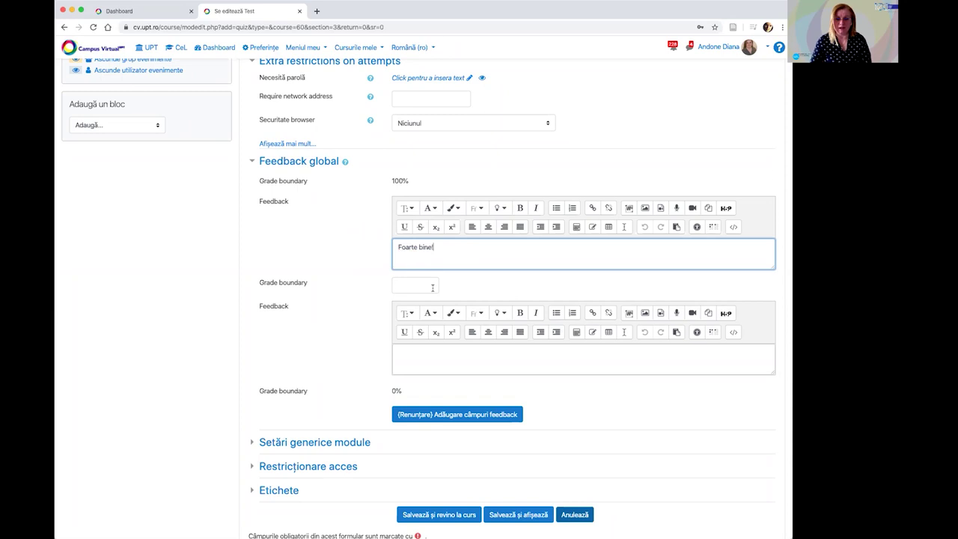
{"action": "left_click", "coordinate": [409, 287]}
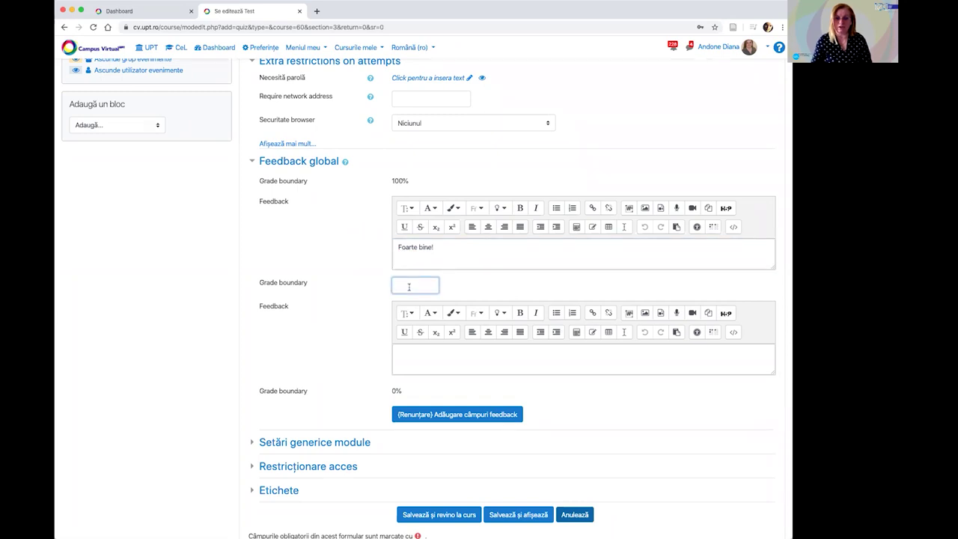
{"action": "type", "text": "50%"}
{"action": "left_click", "coordinate": [408, 356]}
{"action": "type", "text": "Ați reusit!"}
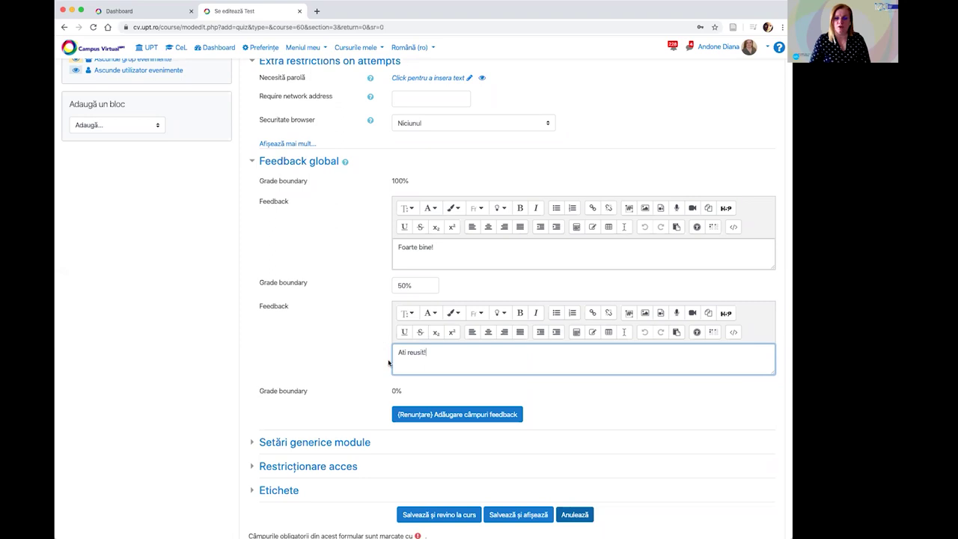
{"action": "scroll", "coordinate": [462, 387], "scroll_direction": "down", "scroll_amount": 1}
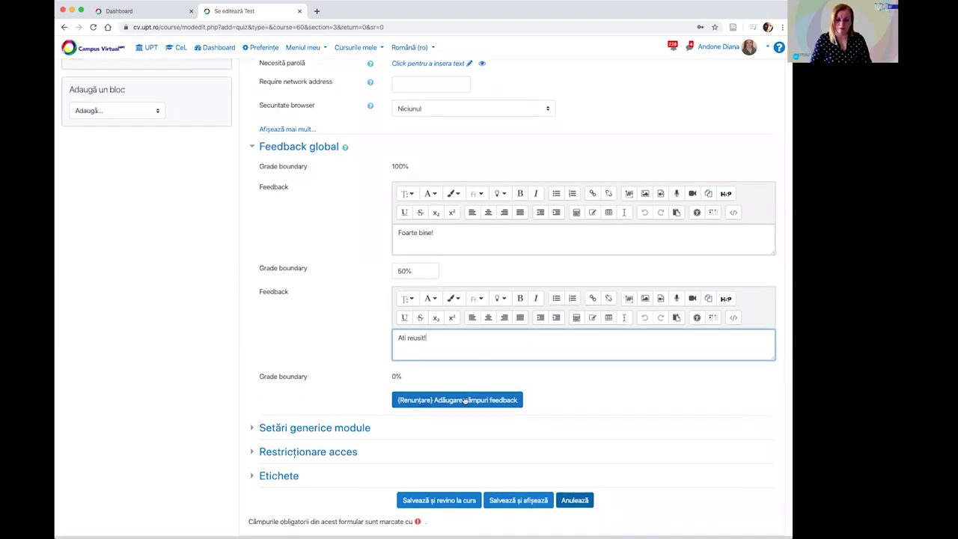
{"action": "scroll", "coordinate": [592, 391], "scroll_direction": "down", "scroll_amount": 3}
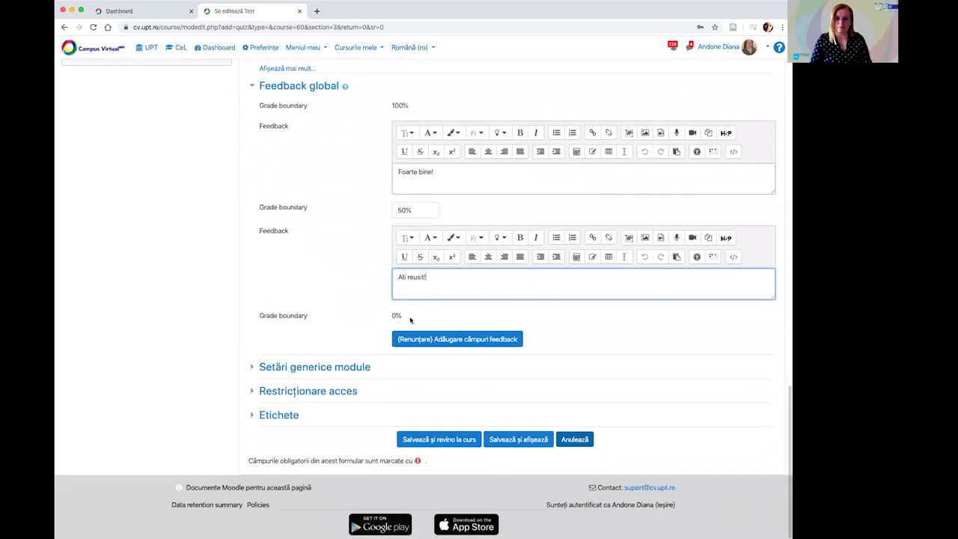
Step: Expand Setări generice module, try Separă grupuri, then reset Mod Grupuri to Fără grupuri
{"action": "left_click", "coordinate": [349, 367]}
{"action": "scroll", "coordinate": [320, 330], "scroll_direction": "down", "scroll_amount": 3}
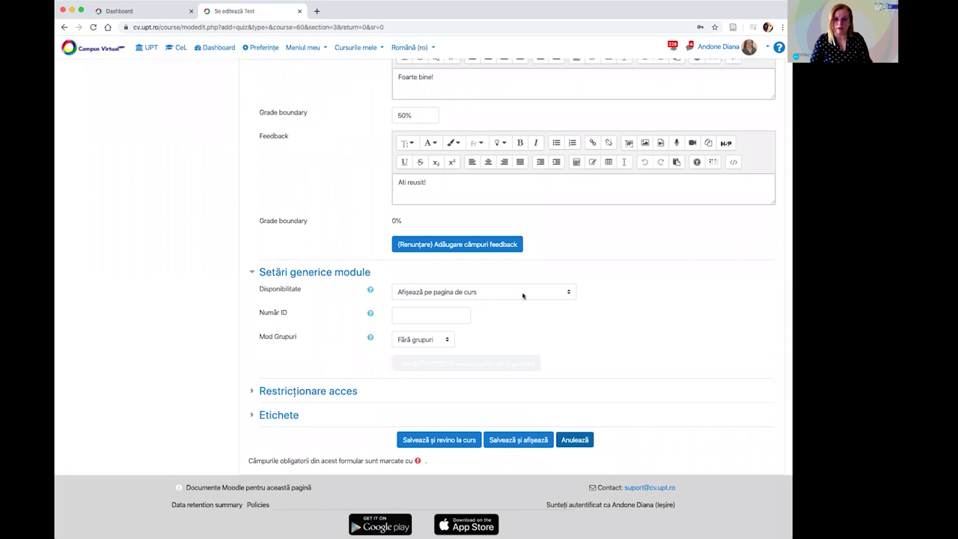
{"action": "left_click", "coordinate": [419, 340]}
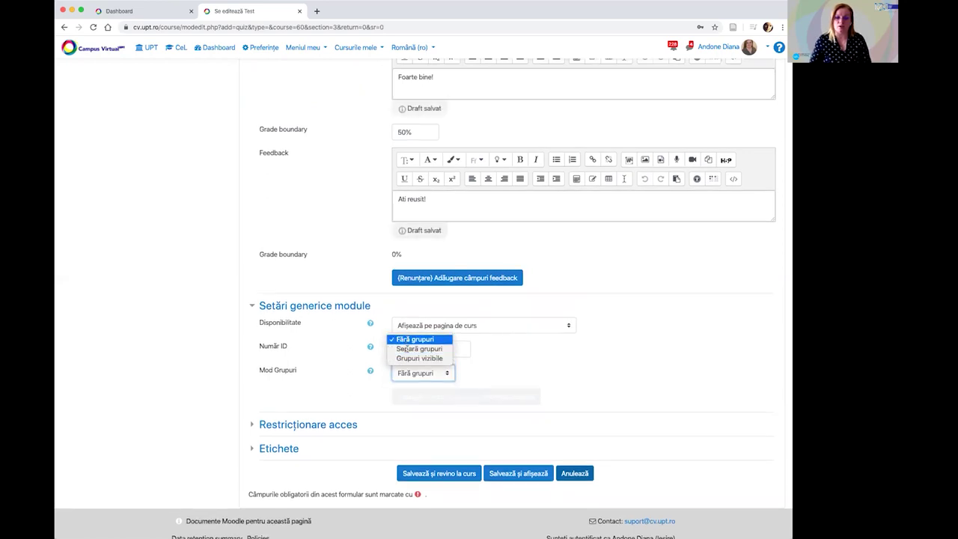
{"action": "left_click", "coordinate": [419, 348]}
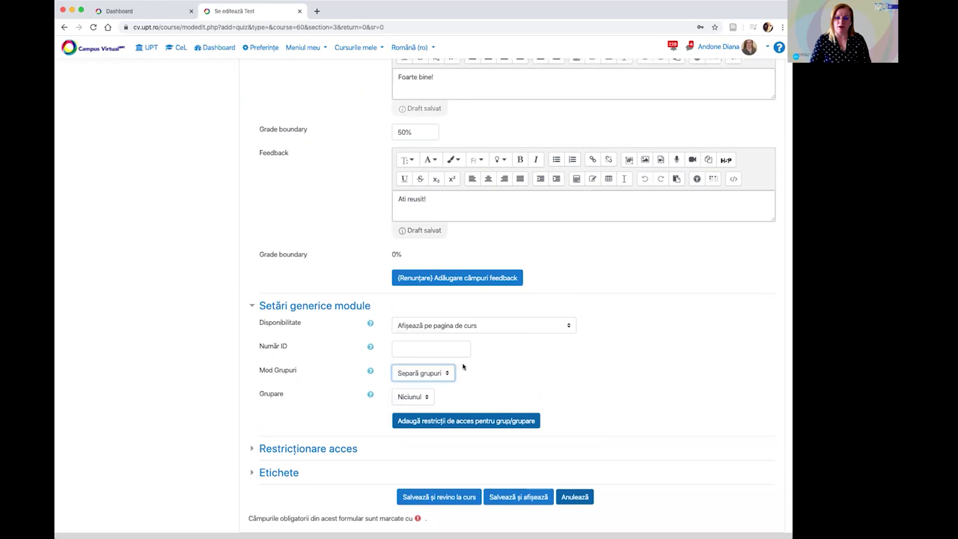
{"action": "left_click", "coordinate": [428, 345]}
{"action": "left_click", "coordinate": [506, 362]}
{"action": "left_click", "coordinate": [413, 363]}
{"action": "left_click", "coordinate": [516, 358]}
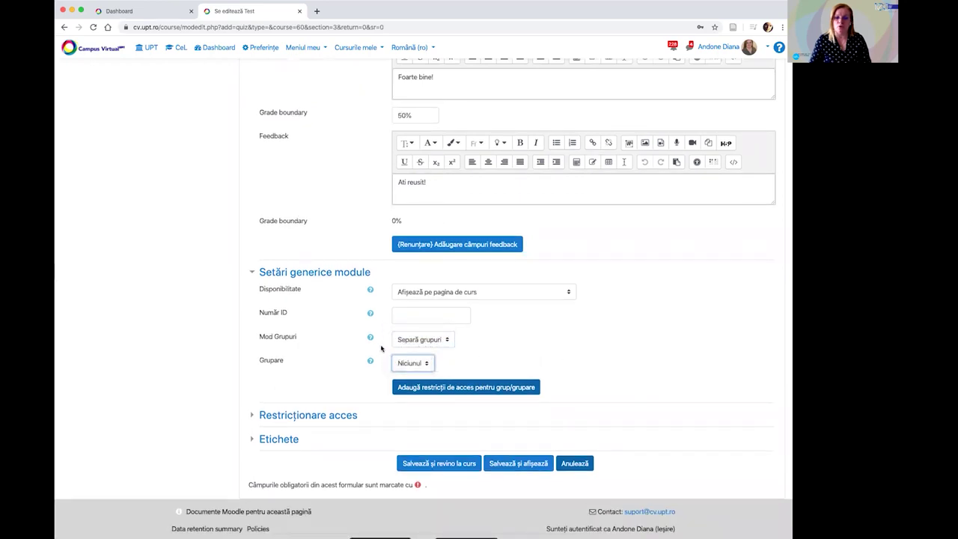
{"action": "left_click", "coordinate": [431, 345]}
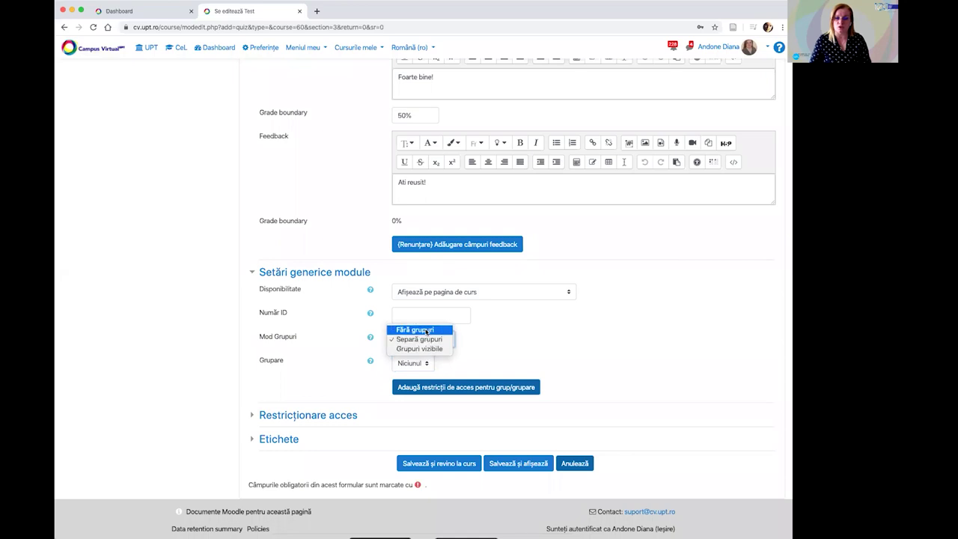
{"action": "left_click", "coordinate": [425, 331]}
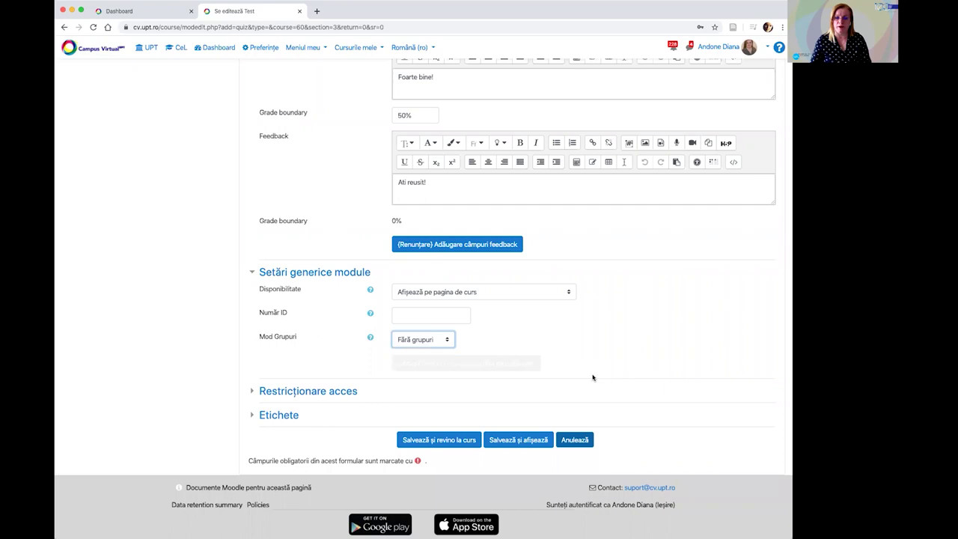
{"action": "left_click", "coordinate": [371, 314]}
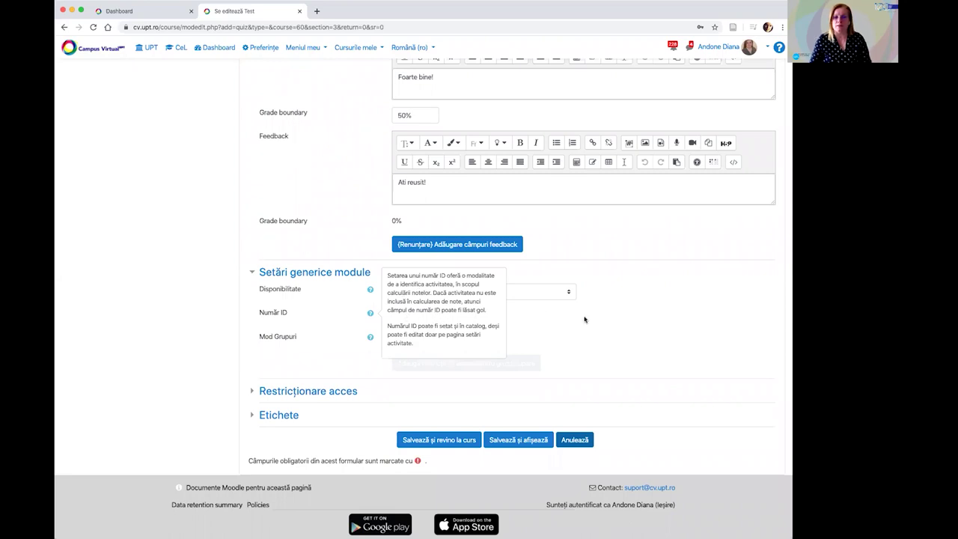
{"action": "left_click", "coordinate": [606, 327]}
{"action": "scroll", "coordinate": [605, 327], "scroll_direction": "up", "scroll_amount": 1}
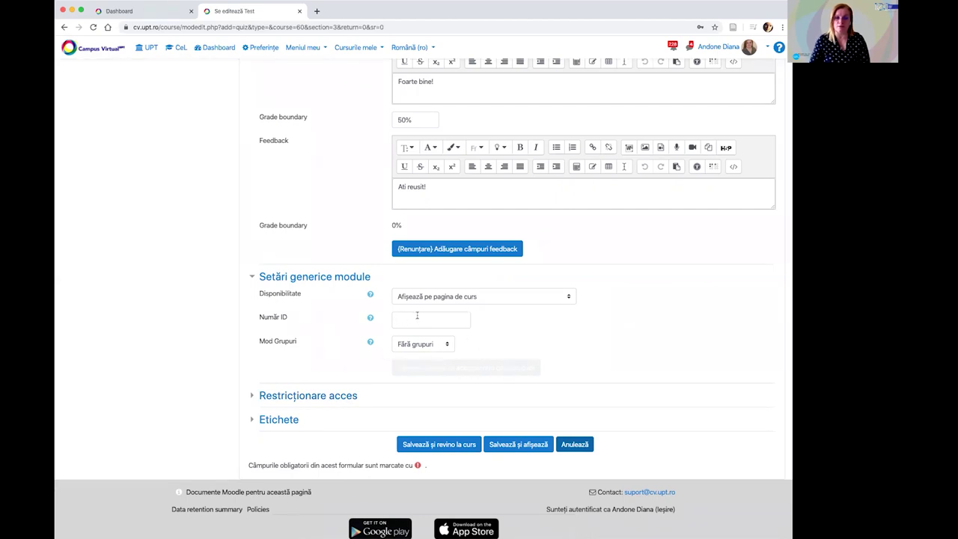
Step: Expand Restricționare acces and bring up the Adăugare restricție... choices
{"action": "left_click", "coordinate": [323, 396]}
{"action": "scroll", "coordinate": [497, 362], "scroll_direction": "down", "scroll_amount": 2}
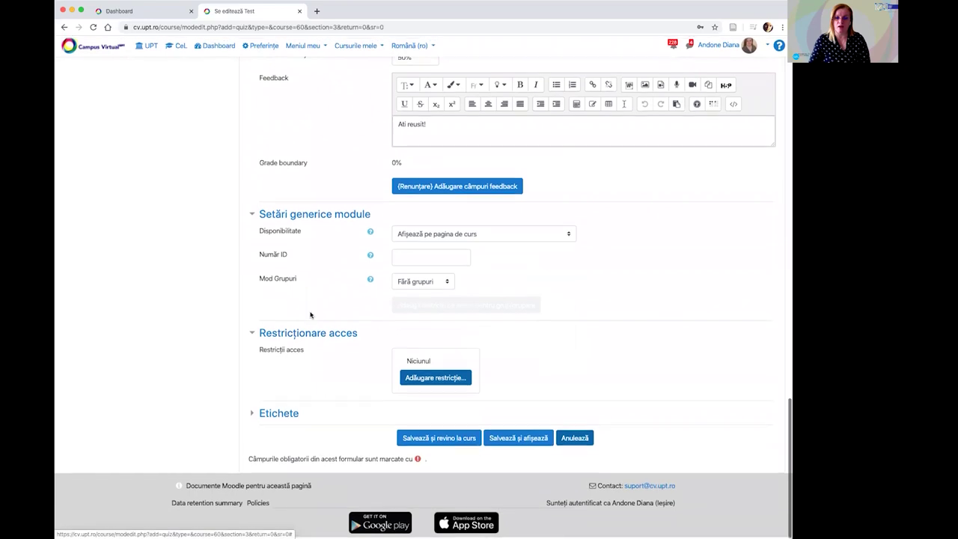
{"action": "left_click", "coordinate": [449, 380]}
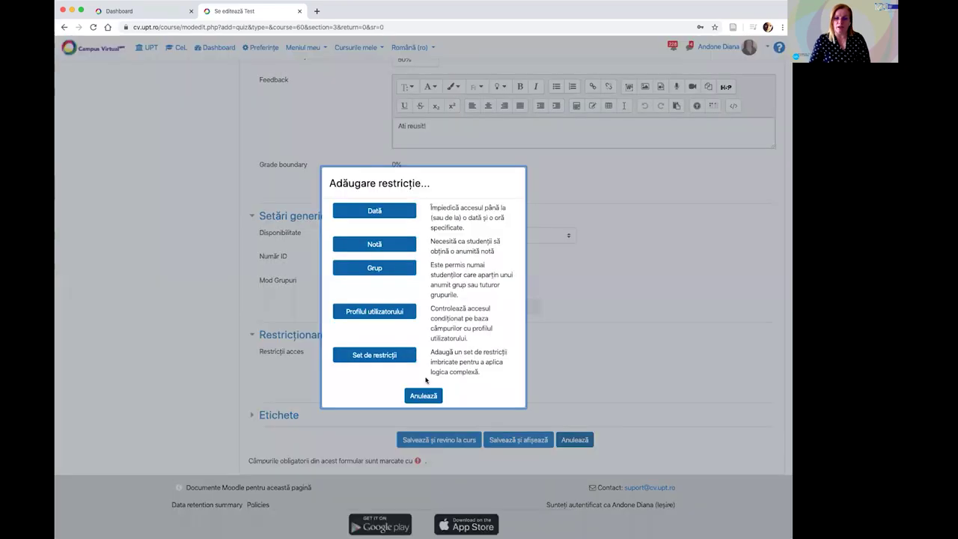
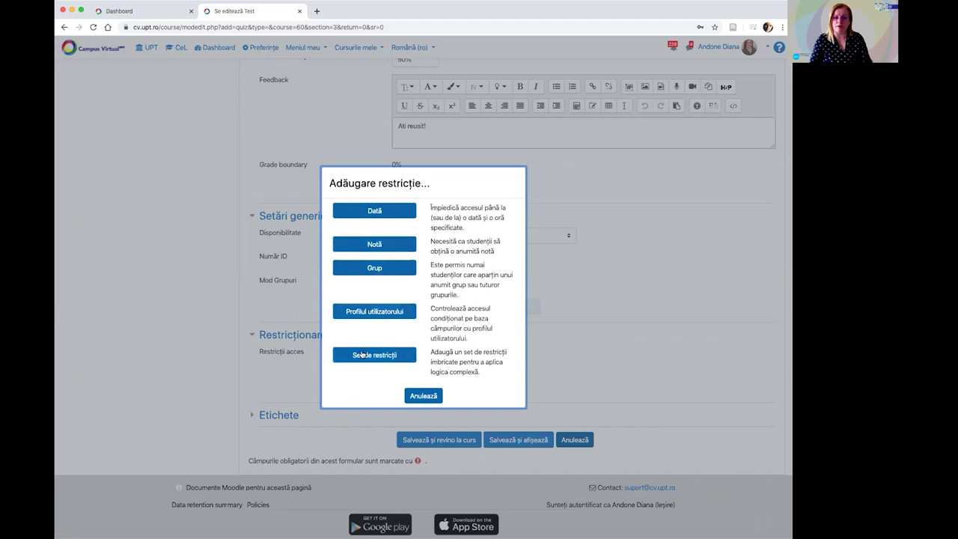
Step: Add a Dată restriction allowing access from 20 March 2020 00:00, then reopen the restriction picker
{"action": "left_click", "coordinate": [375, 211]}
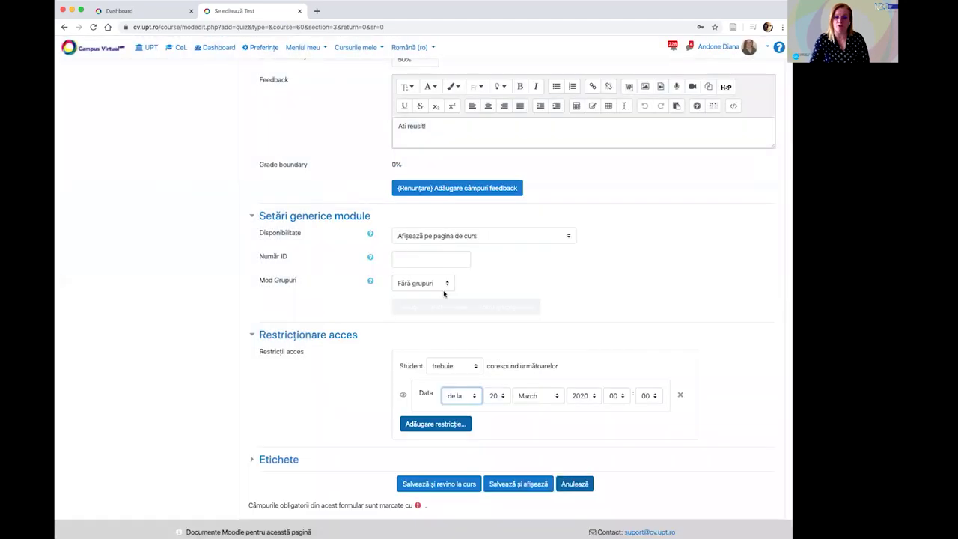
{"action": "scroll", "coordinate": [353, 348], "scroll_direction": "down", "scroll_amount": 2}
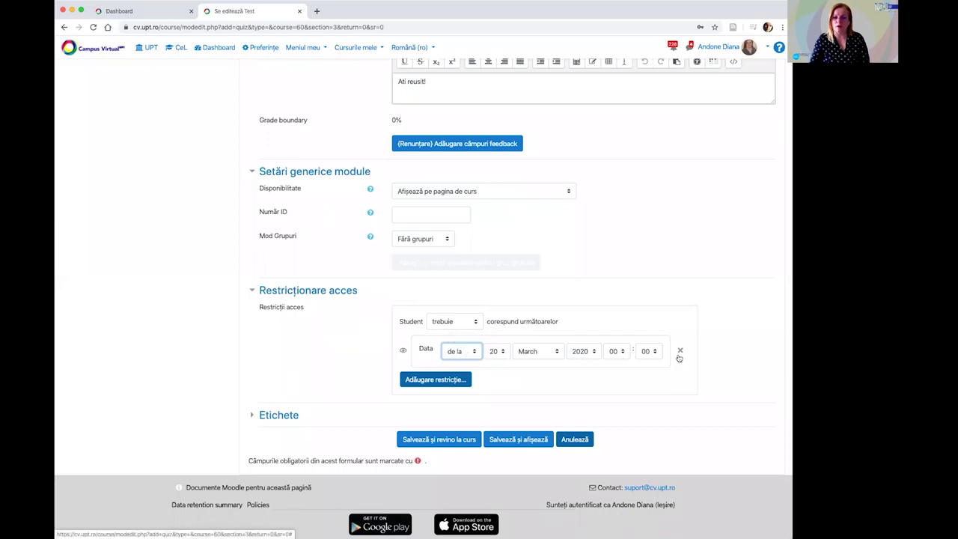
{"action": "left_click", "coordinate": [466, 352]}
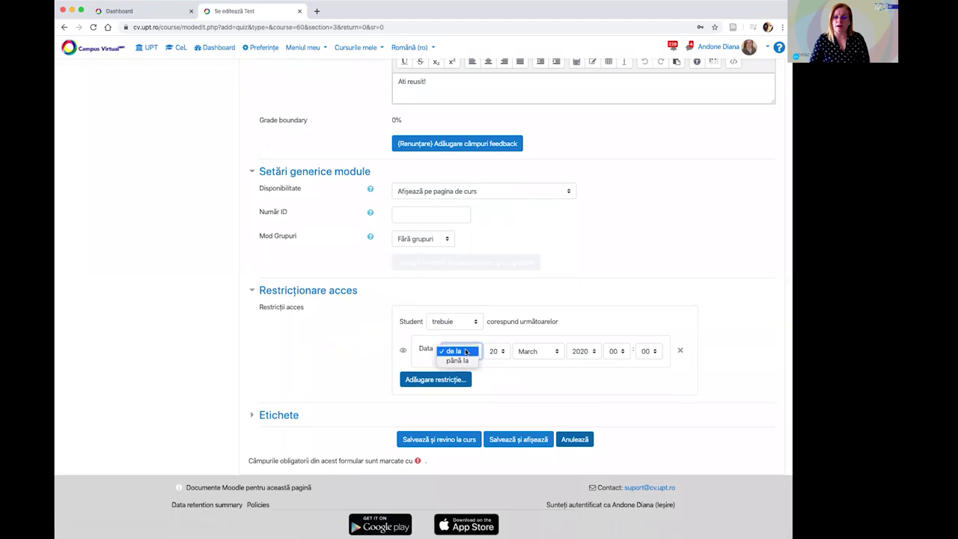
{"action": "key", "text": "Escape"}
{"action": "left_click", "coordinate": [494, 351]}
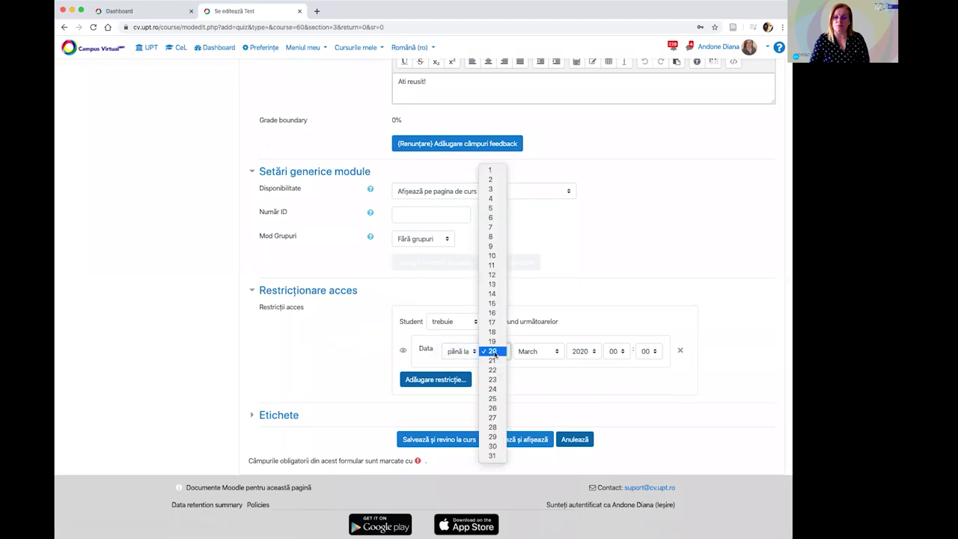
{"action": "left_click", "coordinate": [494, 354]}
{"action": "left_click", "coordinate": [470, 356]}
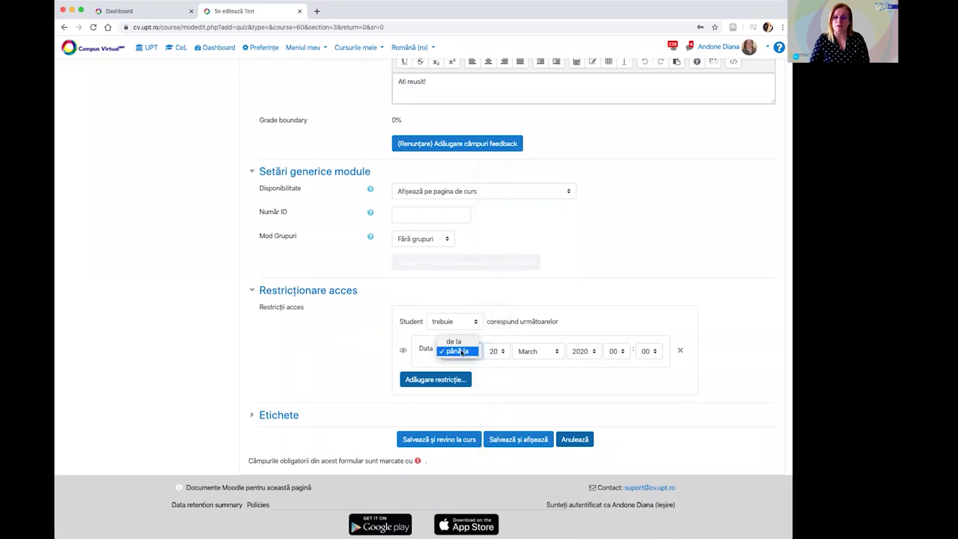
{"action": "left_click", "coordinate": [457, 341]}
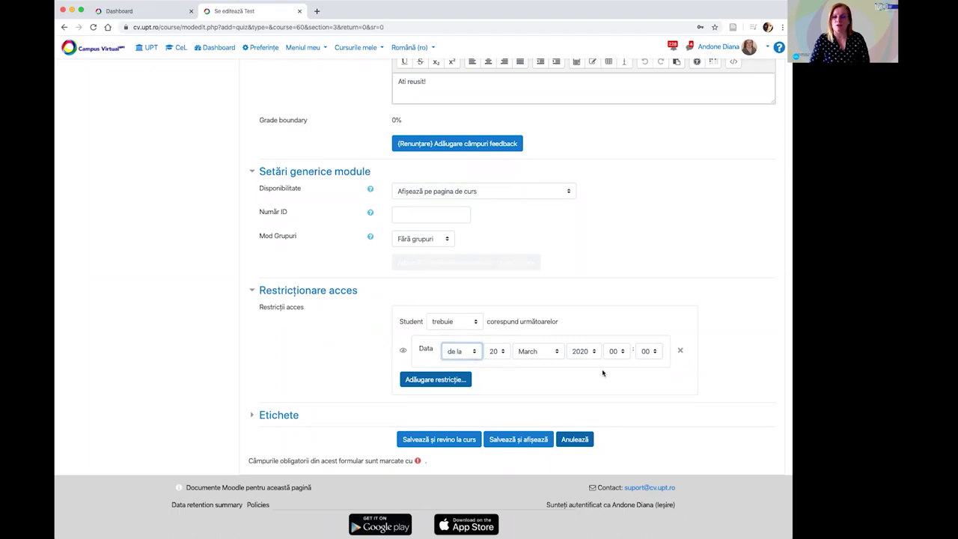
{"action": "left_click", "coordinate": [452, 380]}
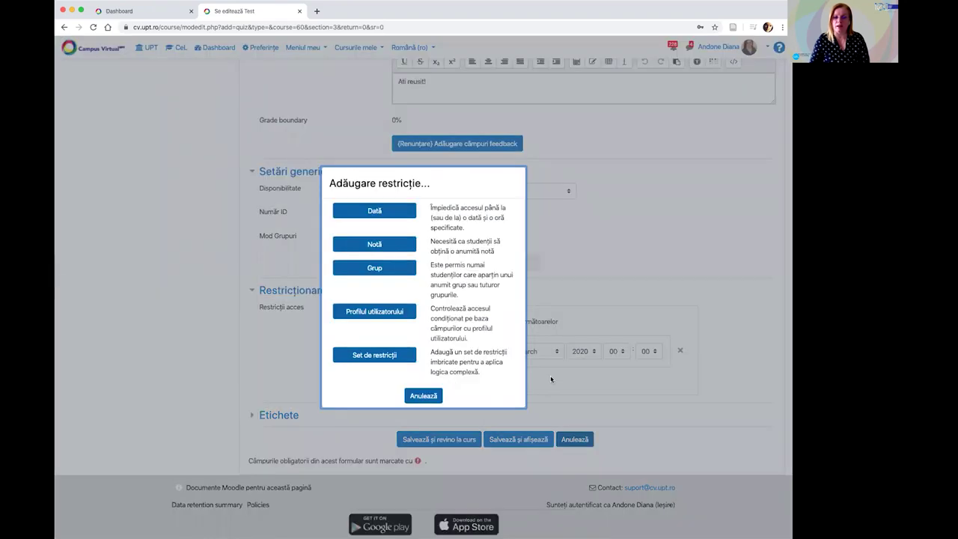
Step: Add a Notă condition requiring at least 50% on laborator 1, then delete it again
{"action": "left_click", "coordinate": [368, 246]}
{"action": "scroll", "coordinate": [686, 382], "scroll_direction": "down", "scroll_amount": 3}
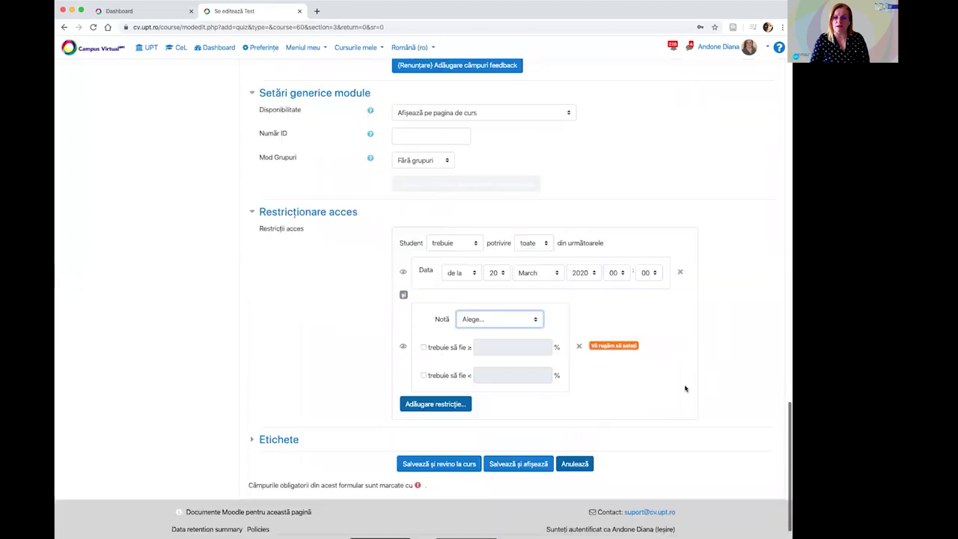
{"action": "left_click", "coordinate": [514, 296]}
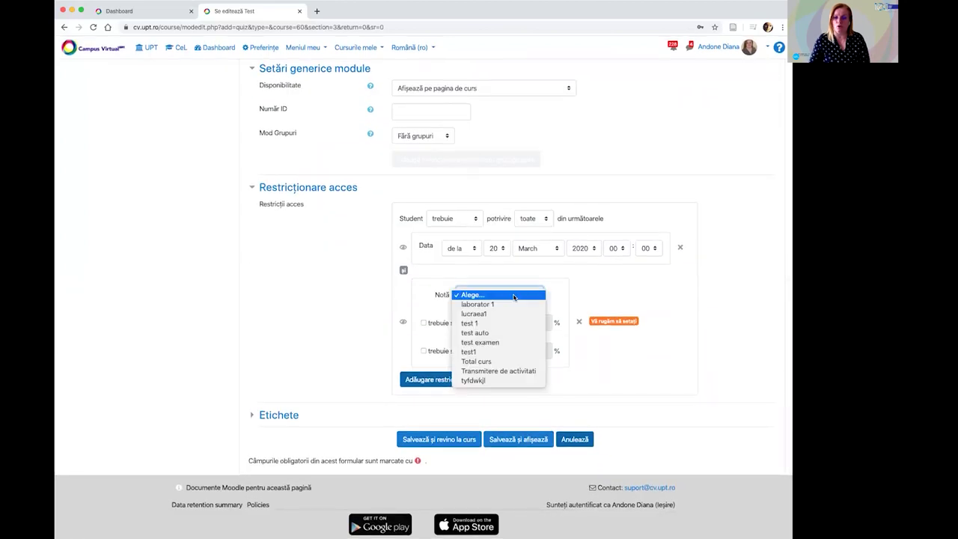
{"action": "left_click", "coordinate": [494, 305]}
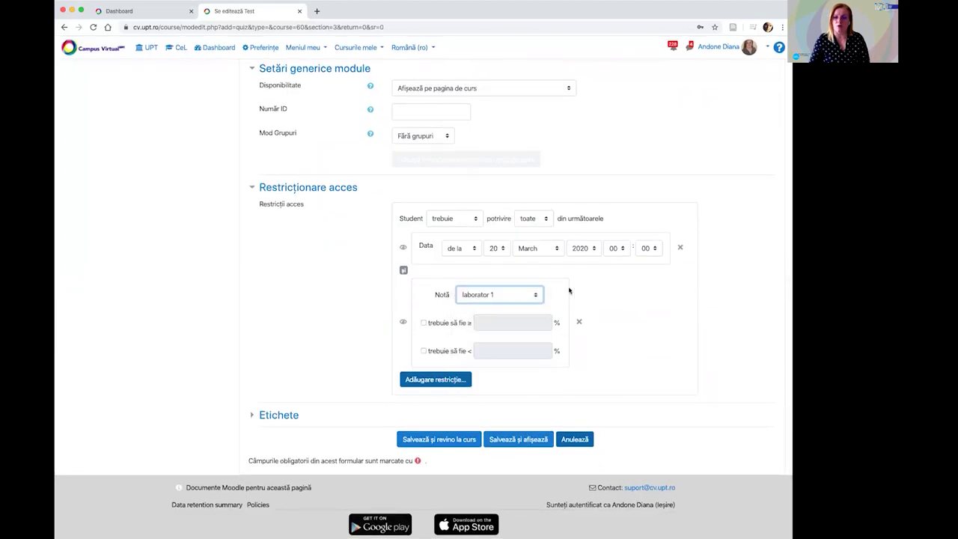
{"action": "left_click", "coordinate": [423, 323]}
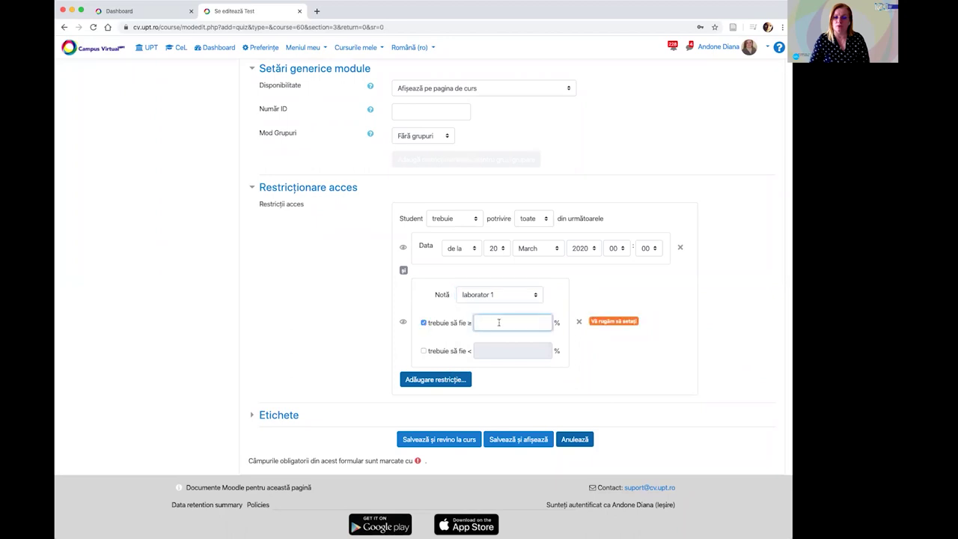
{"action": "type", "text": "50"}
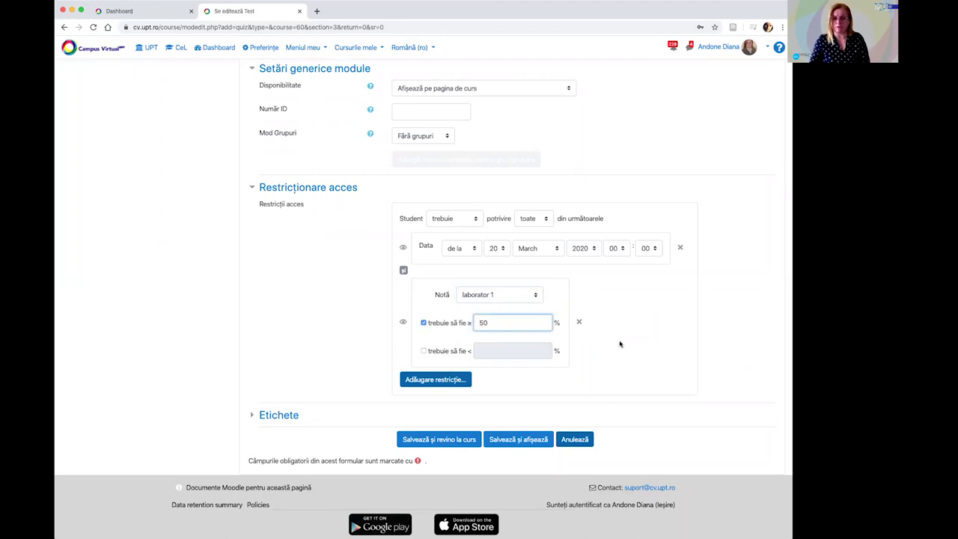
{"action": "left_click", "coordinate": [620, 343]}
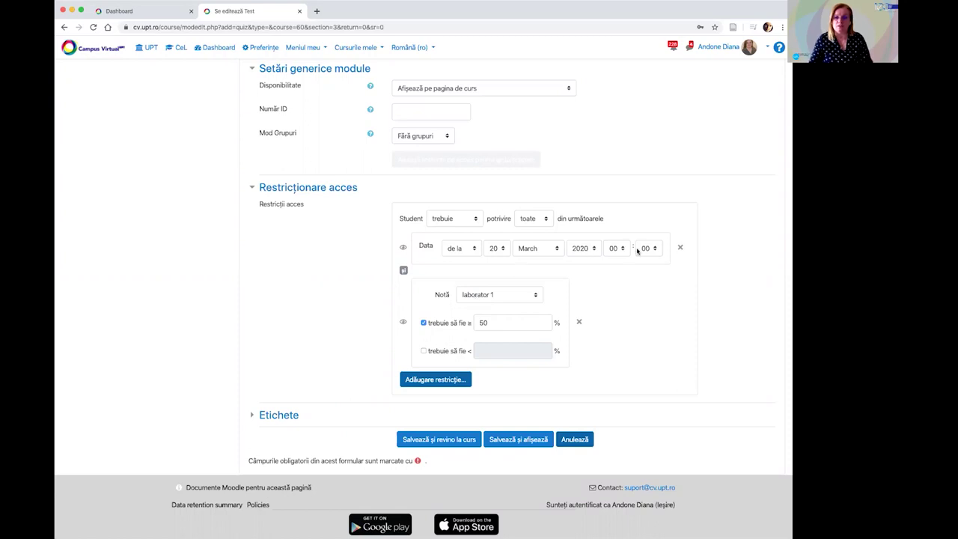
{"action": "left_click", "coordinate": [580, 323]}
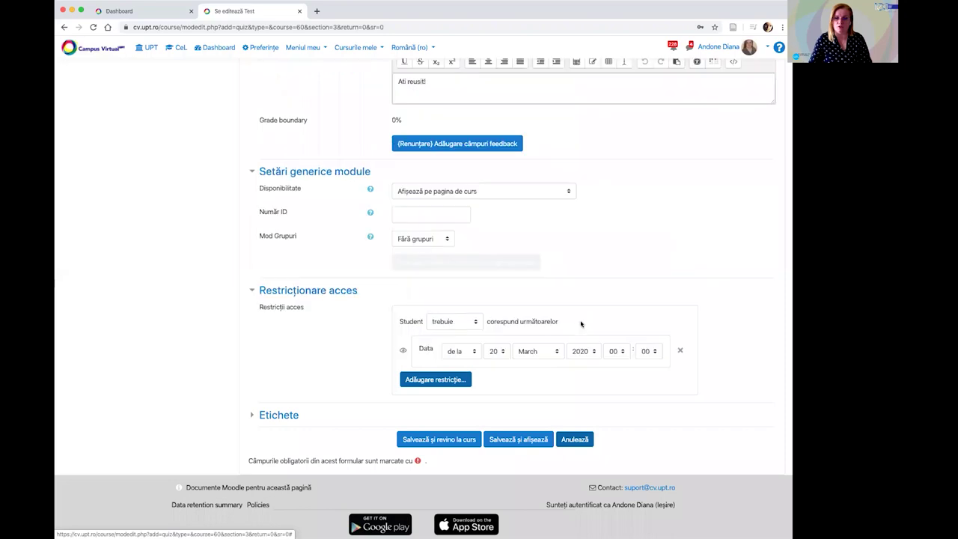
Step: Delete the date restriction, expand the Etichete tags section, and save with Salvează și afișează
{"action": "left_click", "coordinate": [680, 352]}
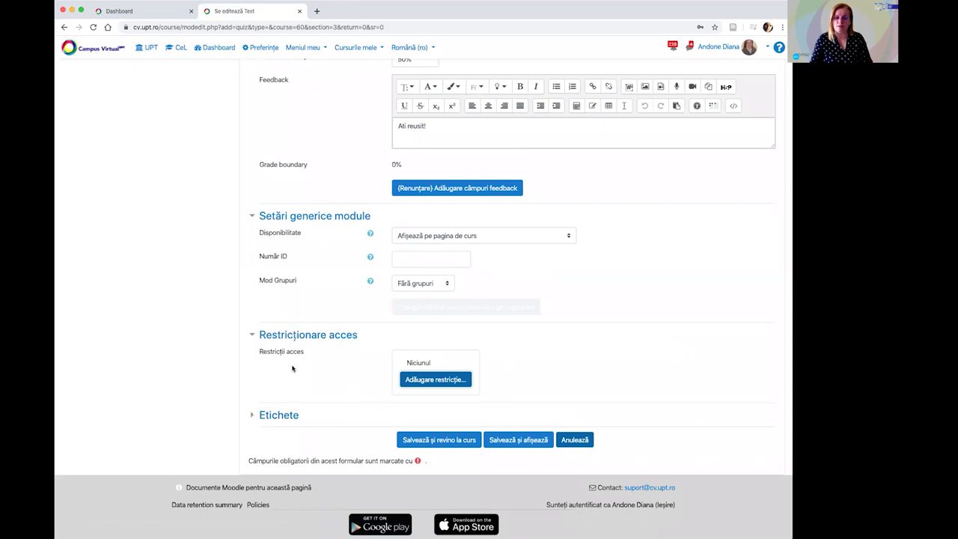
{"action": "left_click", "coordinate": [291, 413]}
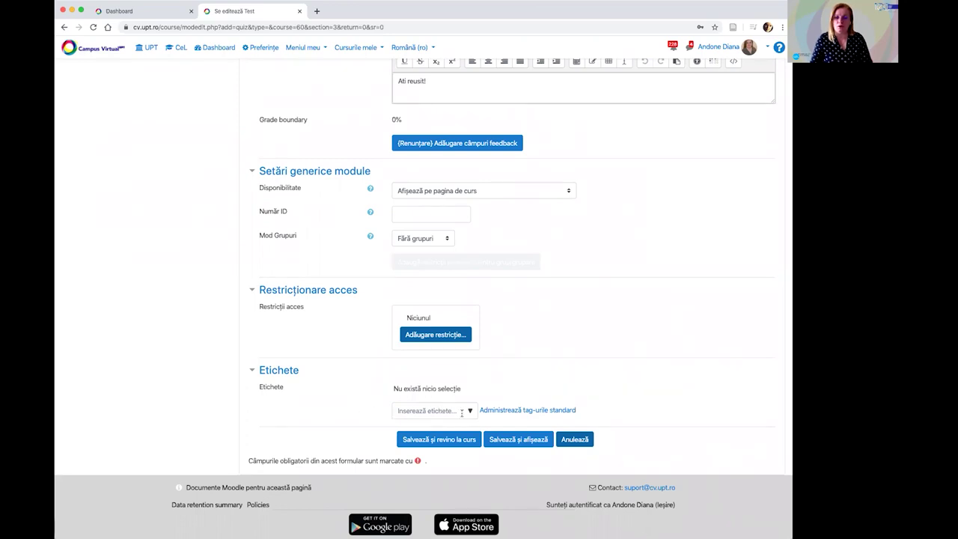
{"action": "left_click", "coordinate": [427, 410]}
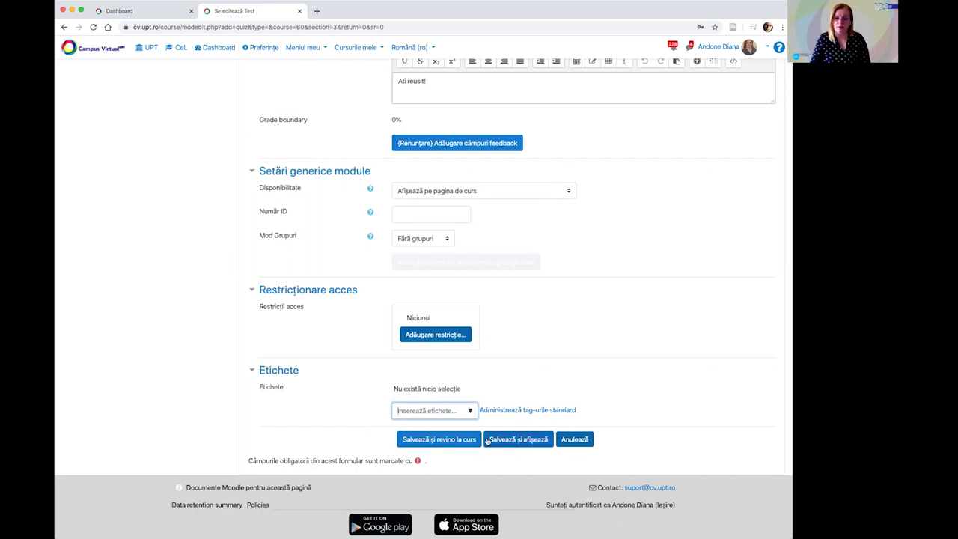
{"action": "left_click", "coordinate": [515, 442]}
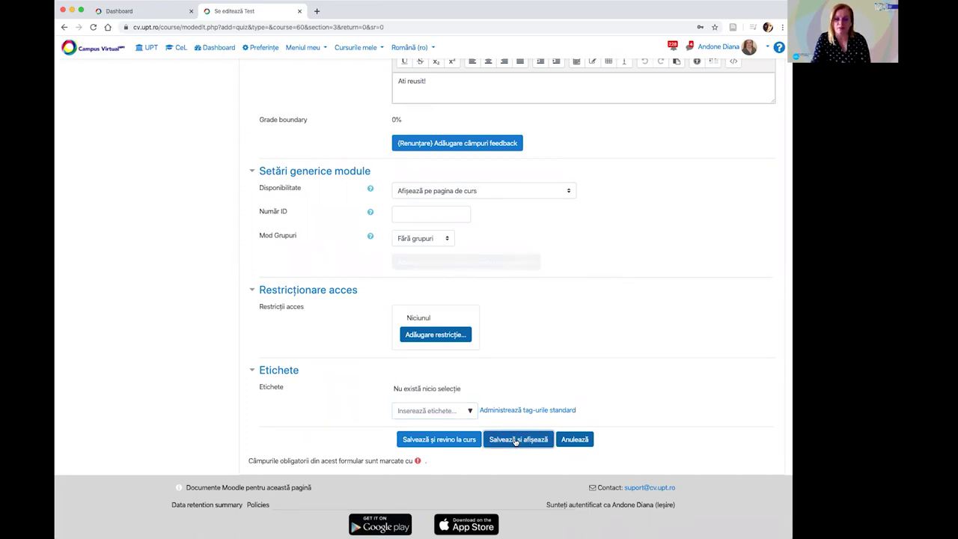
{"action": "left_click", "coordinate": [520, 440]}
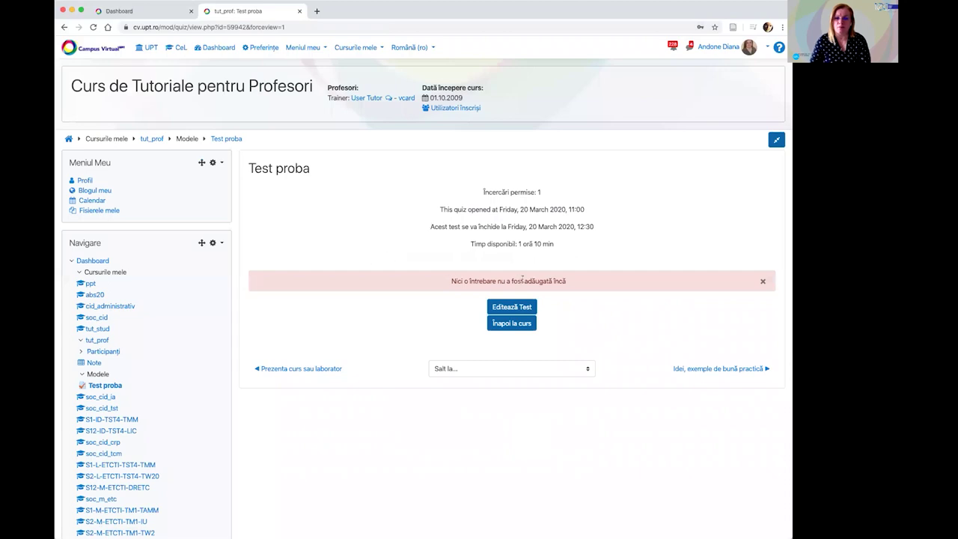
Step: Open Editează Test for the quiz, then return to the Test proba page via the breadcrumb
{"action": "left_click", "coordinate": [512, 306]}
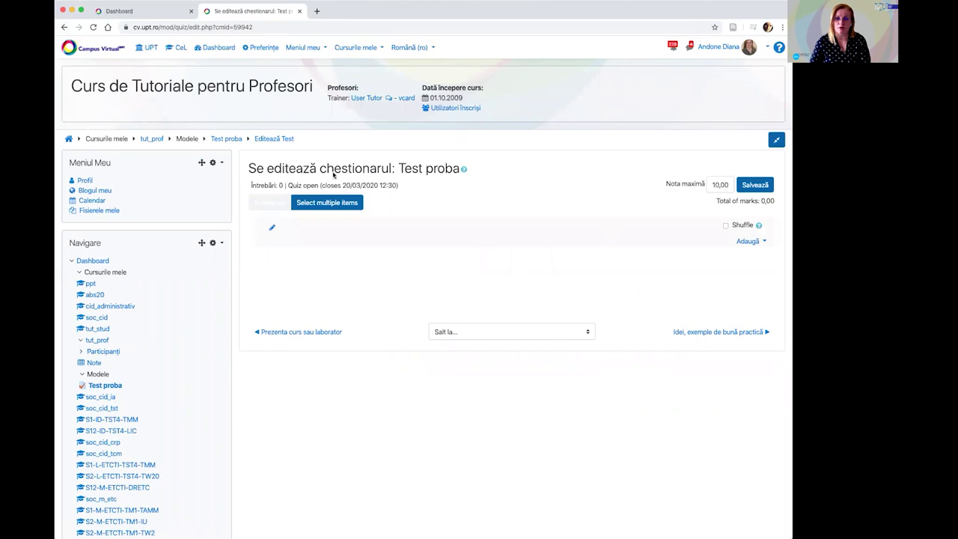
{"action": "left_click", "coordinate": [226, 139]}
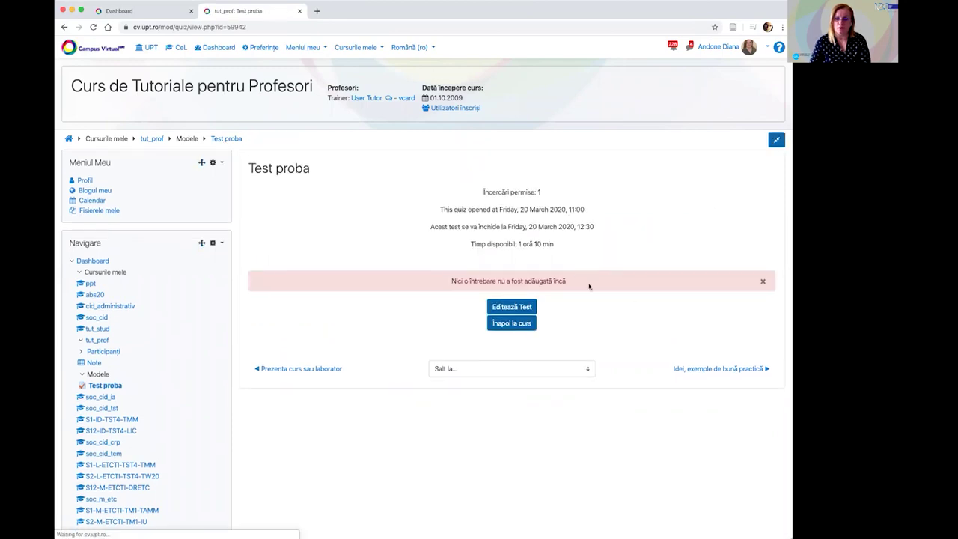
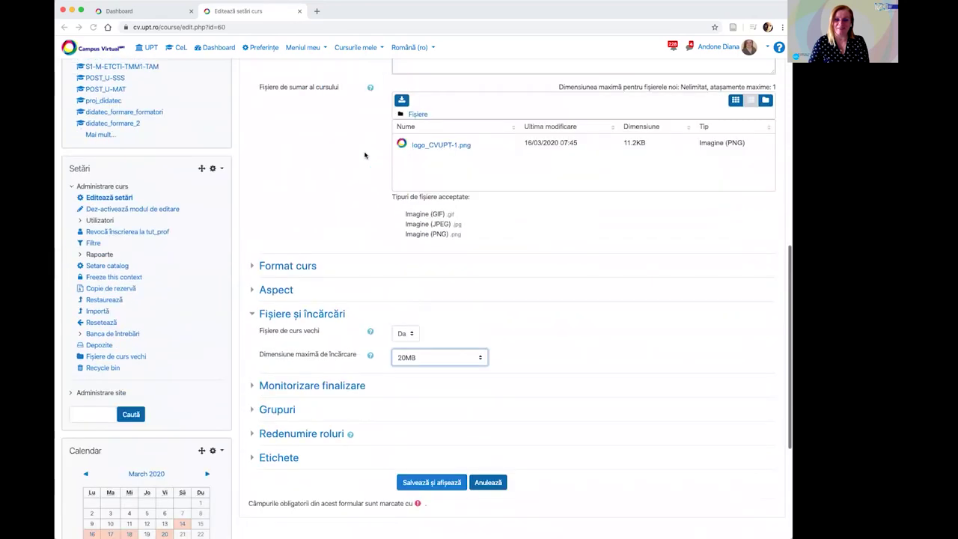
Step: Go back to the course's main page without saving the settings
{"action": "scroll", "coordinate": [381, 133], "scroll_direction": "up", "scroll_amount": 5}
{"action": "scroll", "coordinate": [283, 116], "scroll_direction": "up", "scroll_amount": 5}
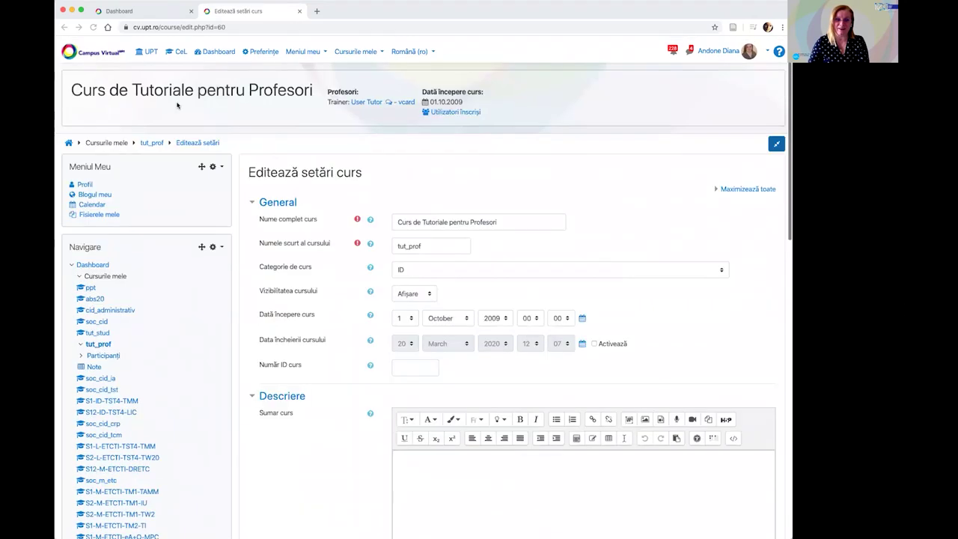
{"action": "left_click", "coordinate": [197, 139]}
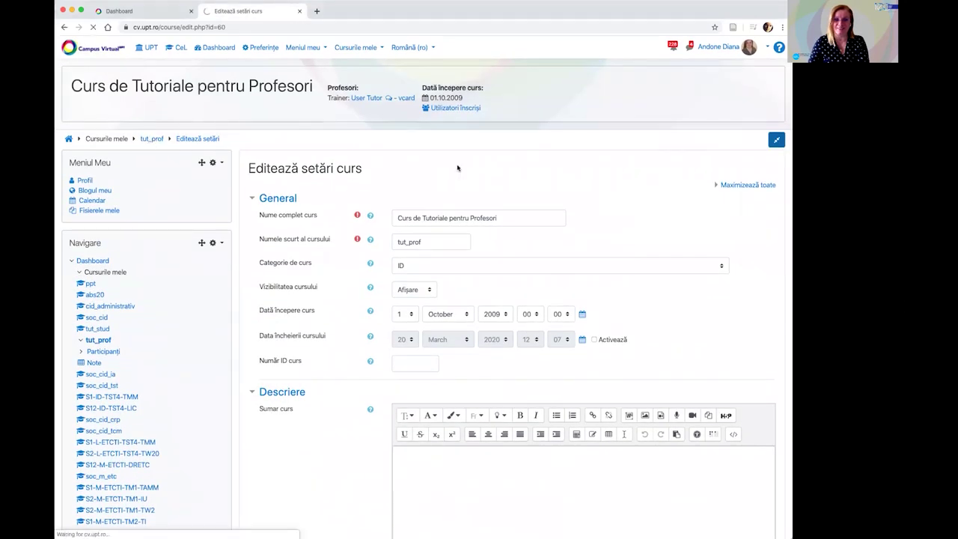
Step: Hide the Test proba quiz from students via Editează > Ascunde
{"action": "scroll", "coordinate": [338, 208], "scroll_direction": "down", "scroll_amount": 15}
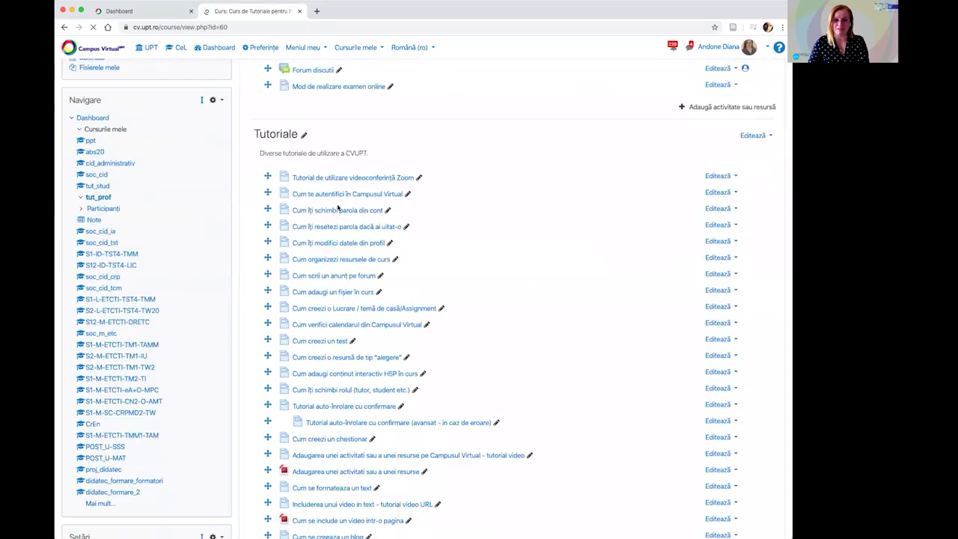
{"action": "scroll", "coordinate": [338, 208], "scroll_direction": "down", "scroll_amount": 6}
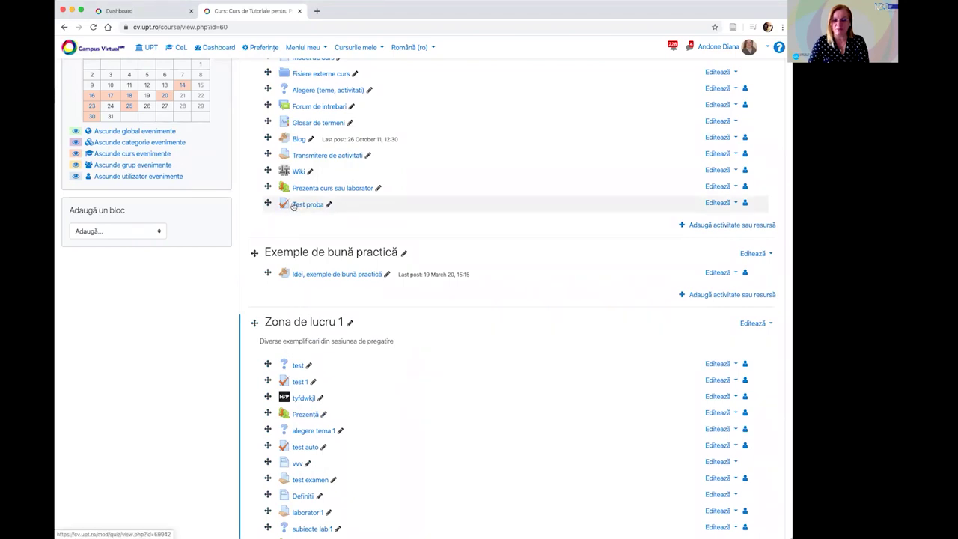
{"action": "left_click", "coordinate": [734, 203]}
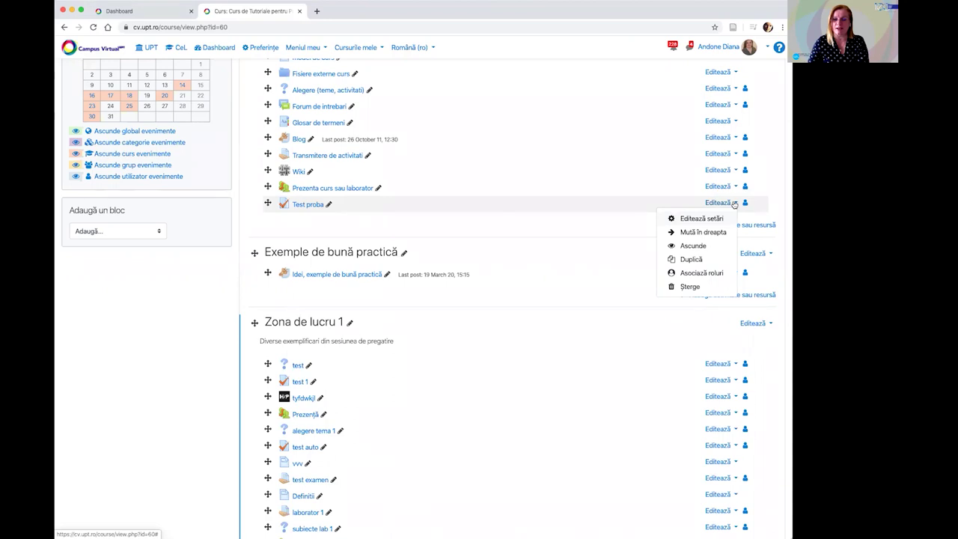
{"action": "left_click", "coordinate": [690, 245]}
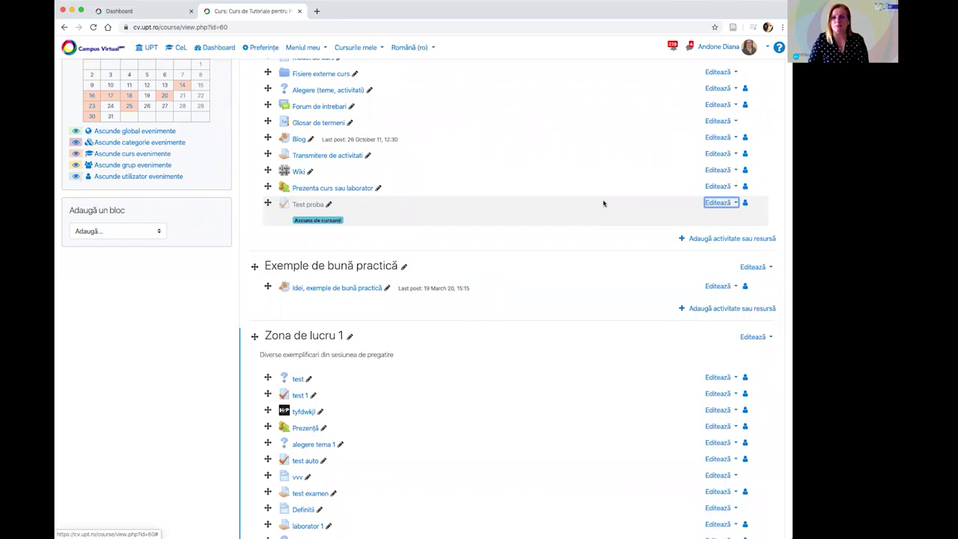
Step: Make Test proba visible again with Afișare and open the quiz page
{"action": "left_click", "coordinate": [727, 203]}
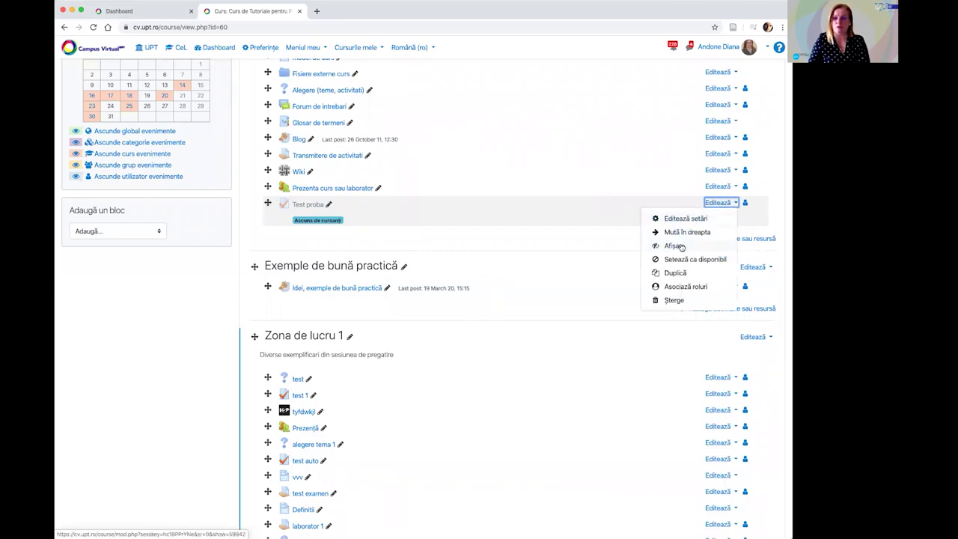
{"action": "left_click", "coordinate": [675, 246]}
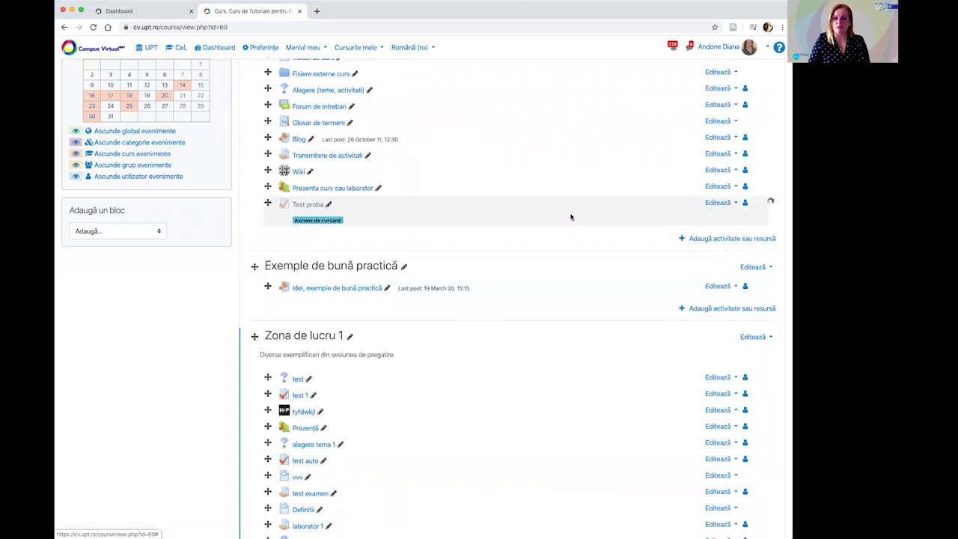
{"action": "left_click", "coordinate": [305, 205]}
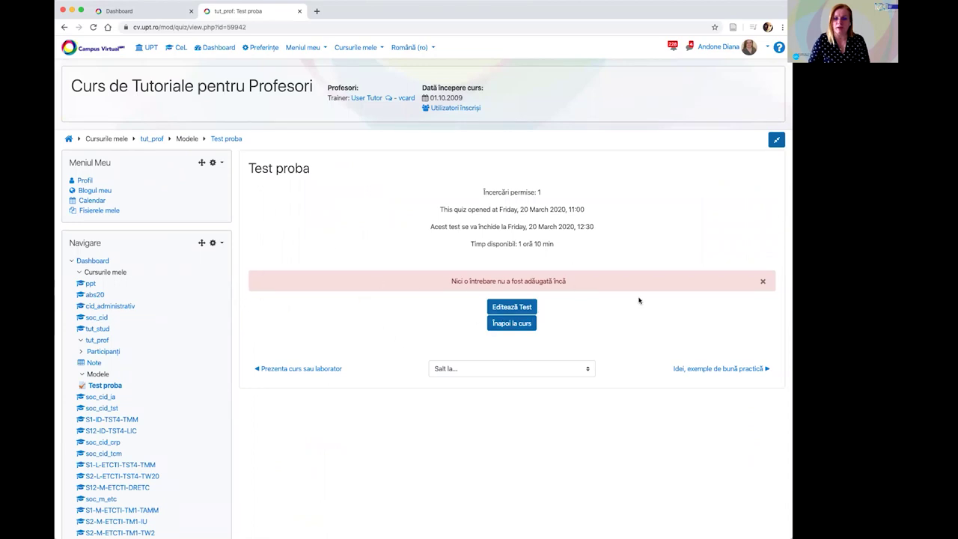
Step: Open Banca de întrebări from the Administrare test section of the Setări block
{"action": "scroll", "coordinate": [340, 317], "scroll_direction": "down", "scroll_amount": 5}
{"action": "scroll", "coordinate": [369, 312], "scroll_direction": "down", "scroll_amount": 1}
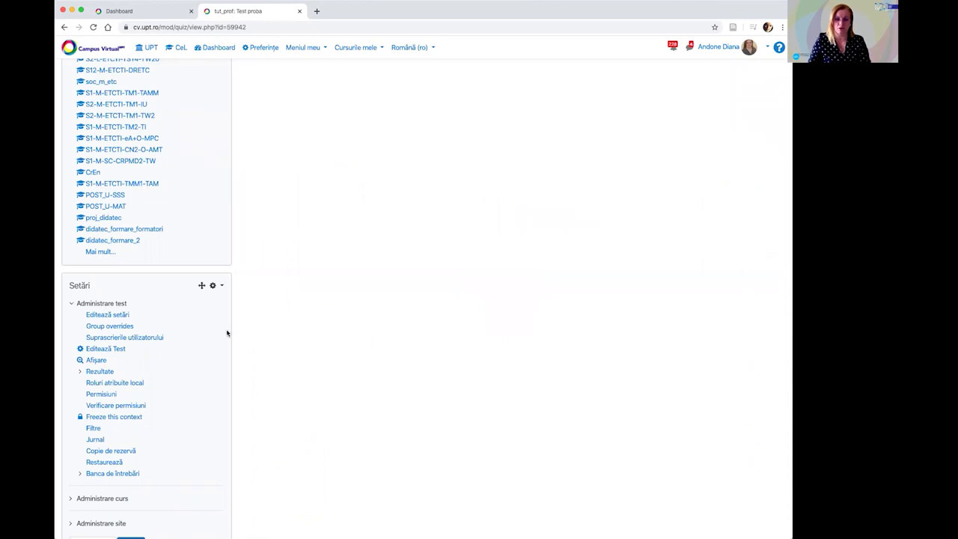
{"action": "scroll", "coordinate": [227, 331], "scroll_direction": "down", "scroll_amount": 3}
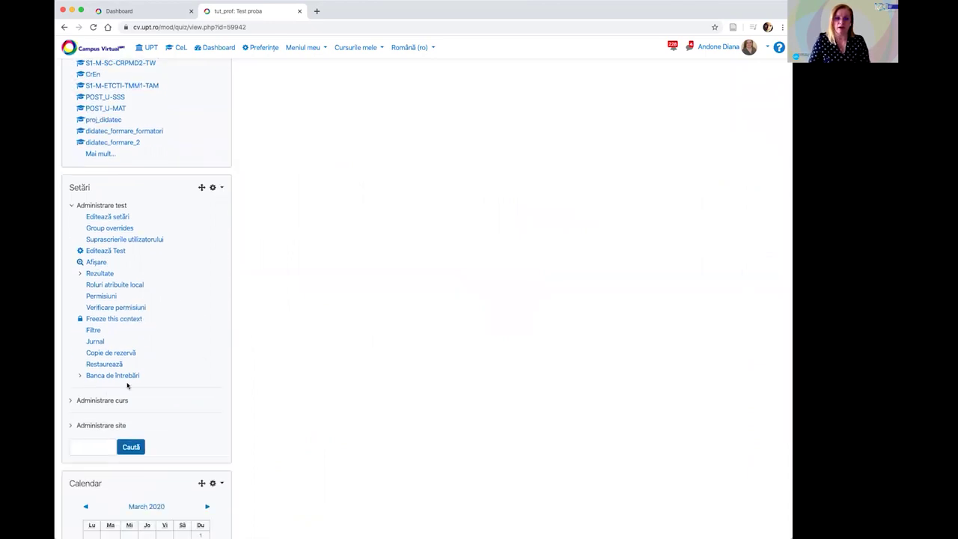
{"action": "scroll", "coordinate": [359, 314], "scroll_direction": "down", "scroll_amount": 4}
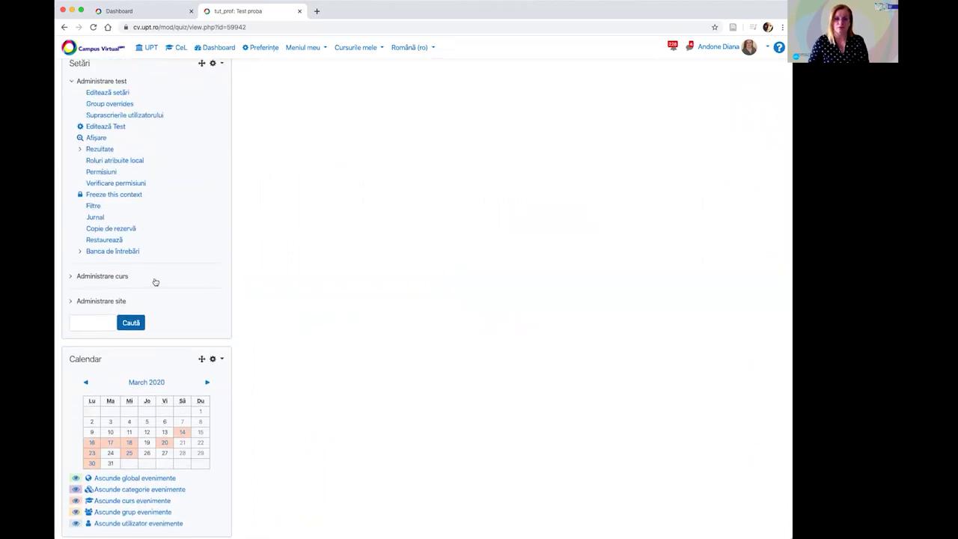
{"action": "scroll", "coordinate": [120, 233], "scroll_direction": "down", "scroll_amount": 1}
{"action": "scroll", "coordinate": [93, 251], "scroll_direction": "up", "scroll_amount": 1}
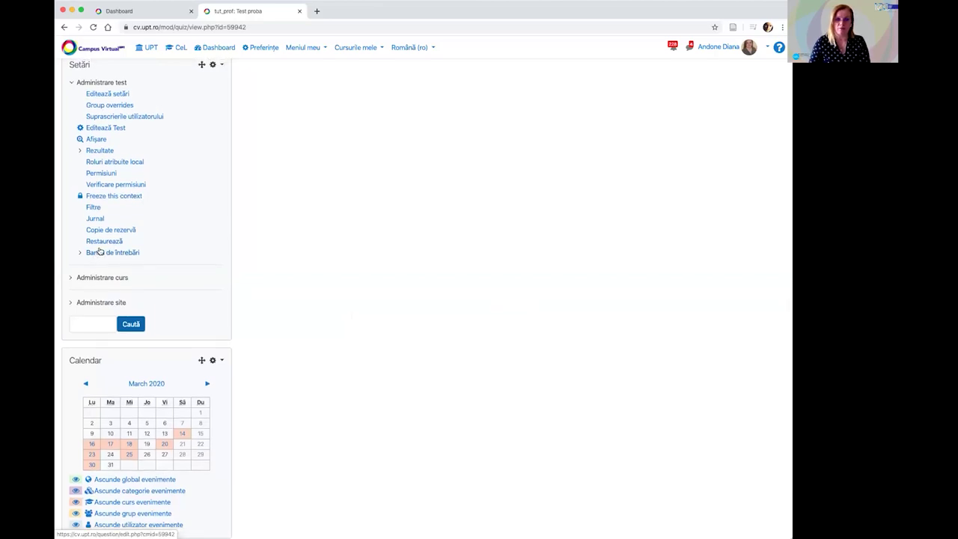
{"action": "left_click", "coordinate": [105, 253]}
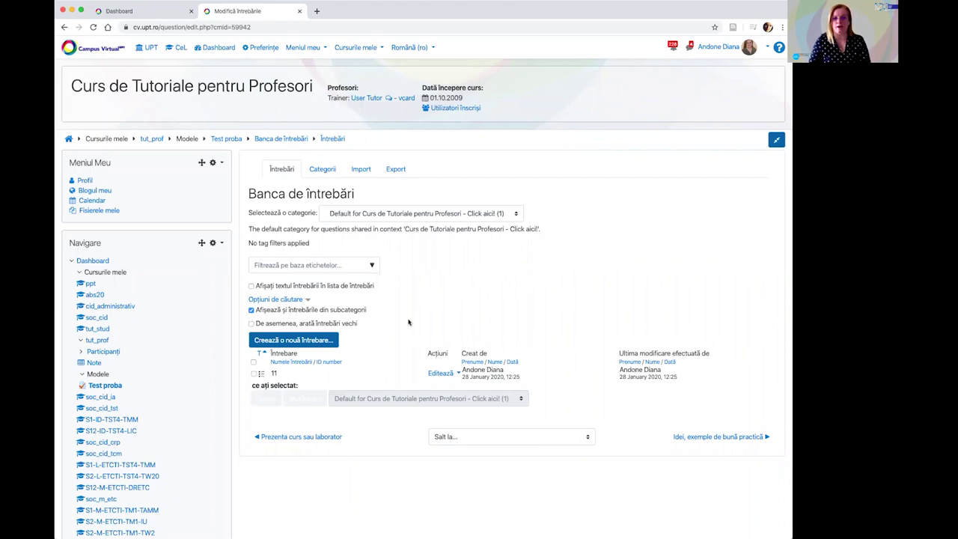
Step: Switch the question bank category to Top for Test proba
{"action": "left_click", "coordinate": [449, 217]}
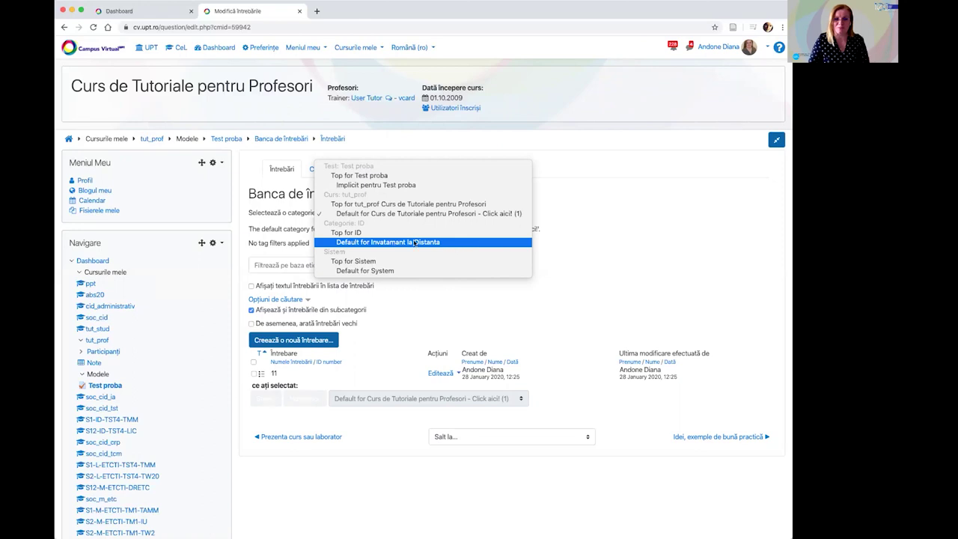
{"action": "key", "text": "Escape"}
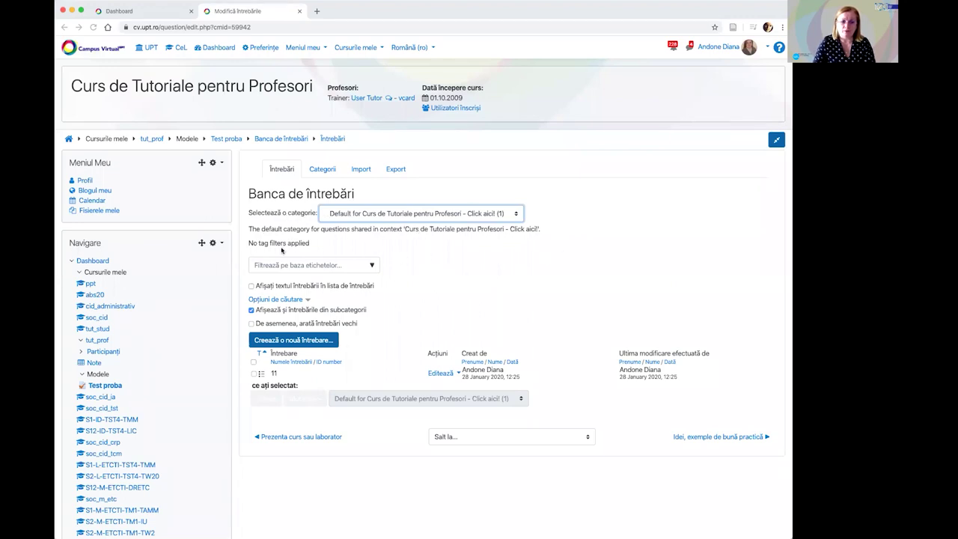
{"action": "left_click", "coordinate": [442, 214]}
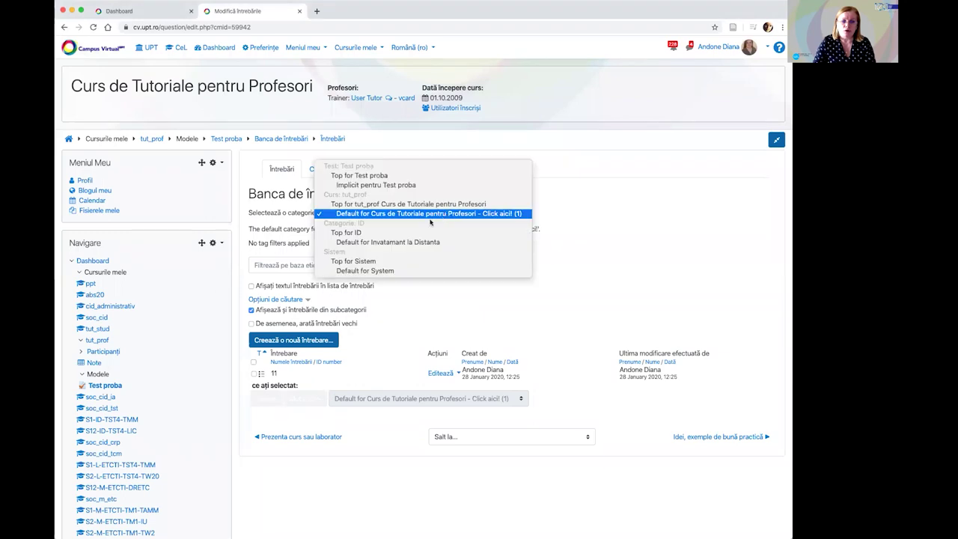
{"action": "left_click", "coordinate": [363, 175]}
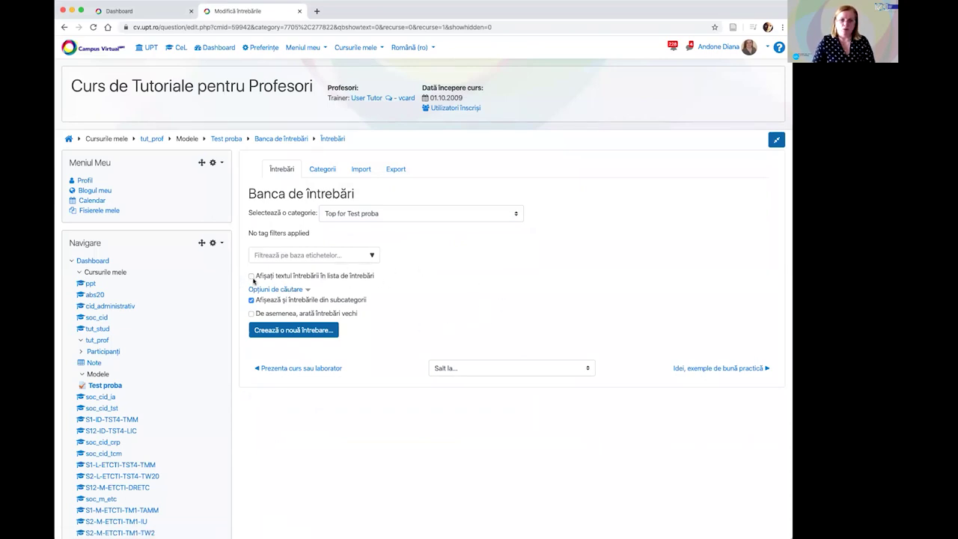
Step: Show question text and old questions in the list, then go to Categorii
{"action": "left_click", "coordinate": [251, 276]}
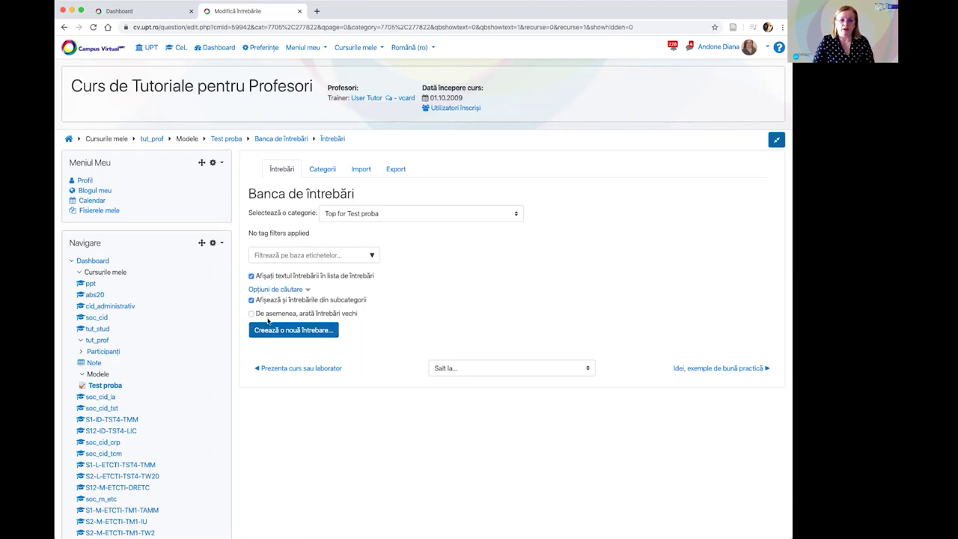
{"action": "left_click", "coordinate": [252, 314]}
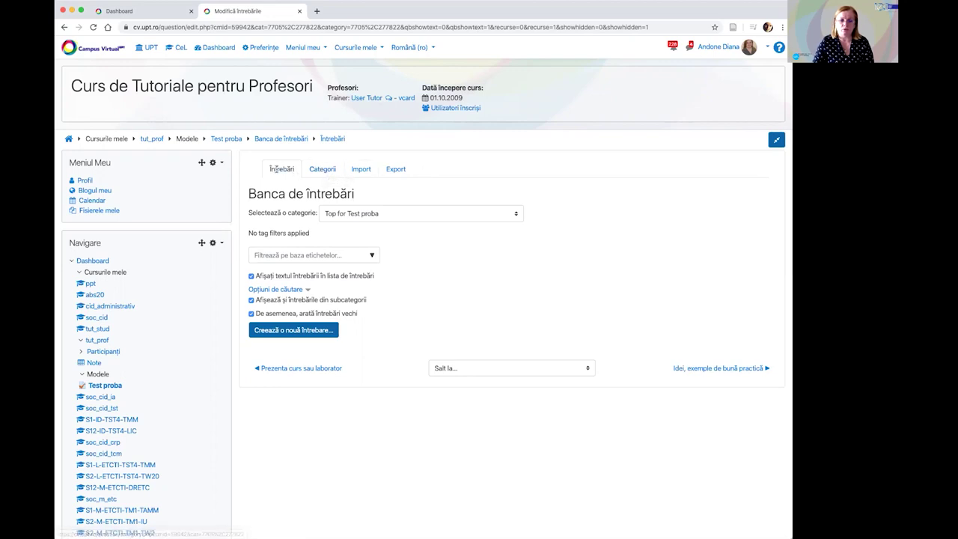
{"action": "left_click", "coordinate": [322, 171]}
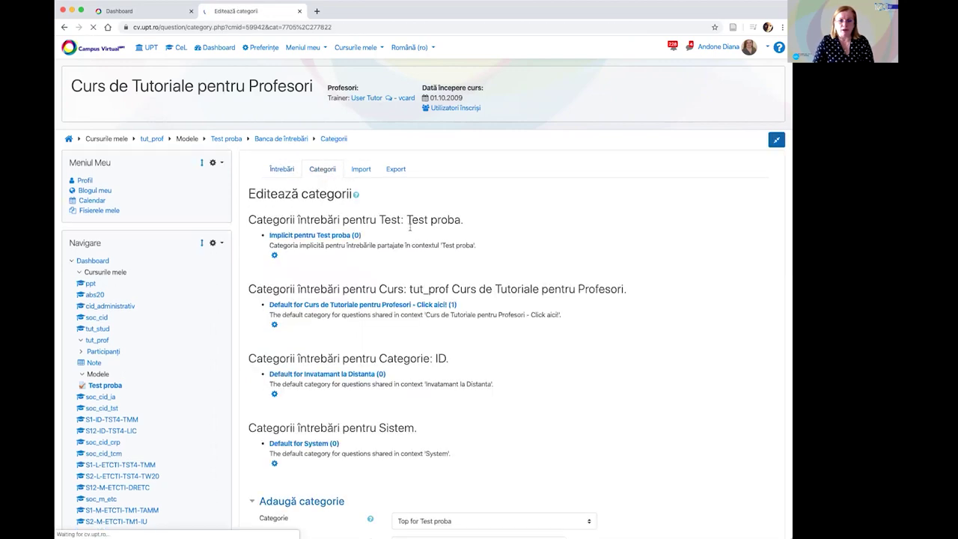
Step: Inspect the Implicit pentru Test proba category's edit form, then return to the category list
{"action": "left_click", "coordinate": [274, 255]}
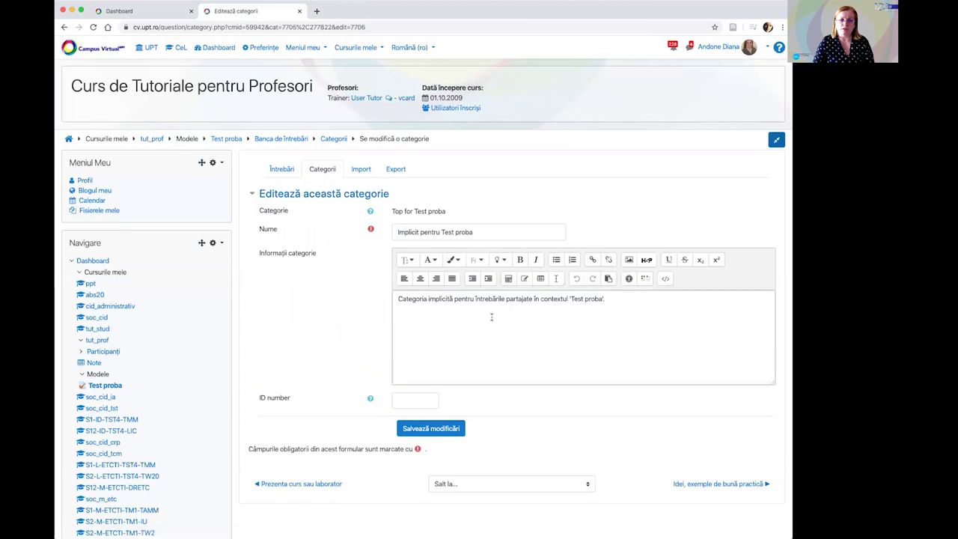
{"action": "scroll", "coordinate": [494, 345], "scroll_direction": "down", "scroll_amount": 3}
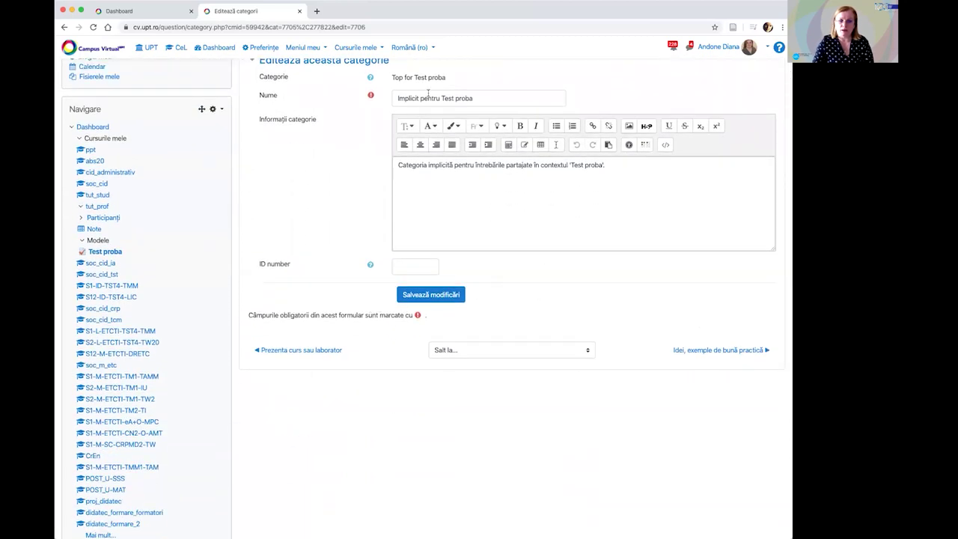
{"action": "scroll", "coordinate": [417, 108], "scroll_direction": "up", "scroll_amount": 3}
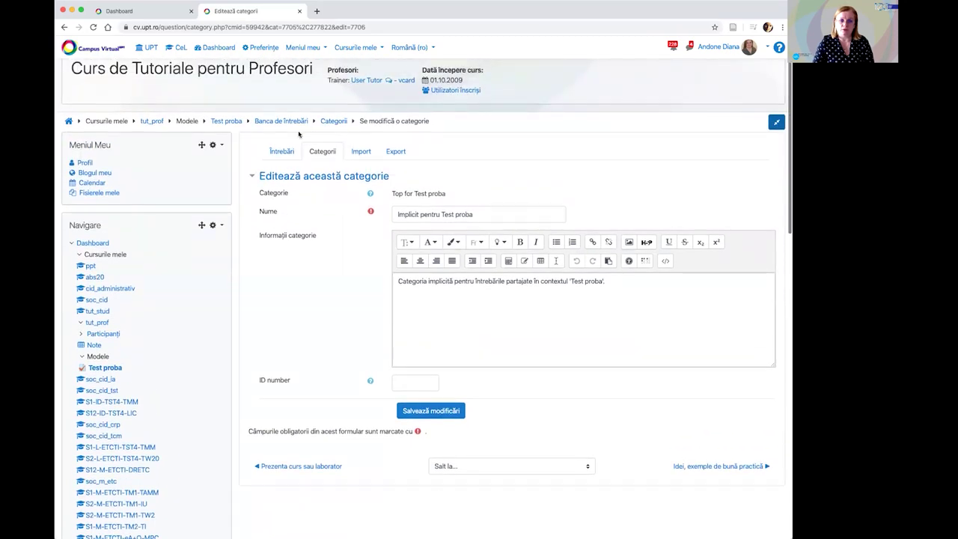
{"action": "left_click", "coordinate": [334, 122]}
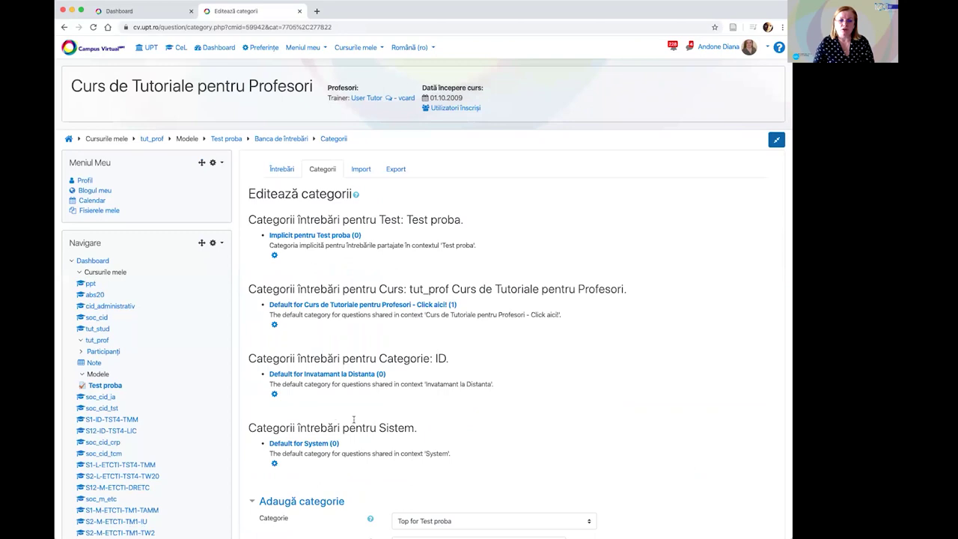
Step: Check the parent category options, keeping Top for Test proba, then open the Import page
{"action": "scroll", "coordinate": [514, 380], "scroll_direction": "down", "scroll_amount": 5}
{"action": "scroll", "coordinate": [337, 335], "scroll_direction": "down", "scroll_amount": 2}
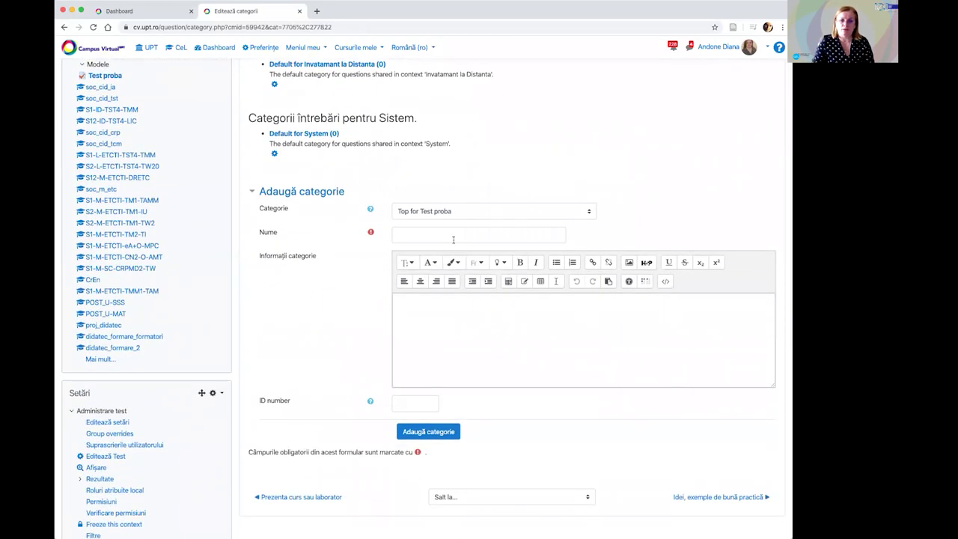
{"action": "left_click", "coordinate": [445, 214]}
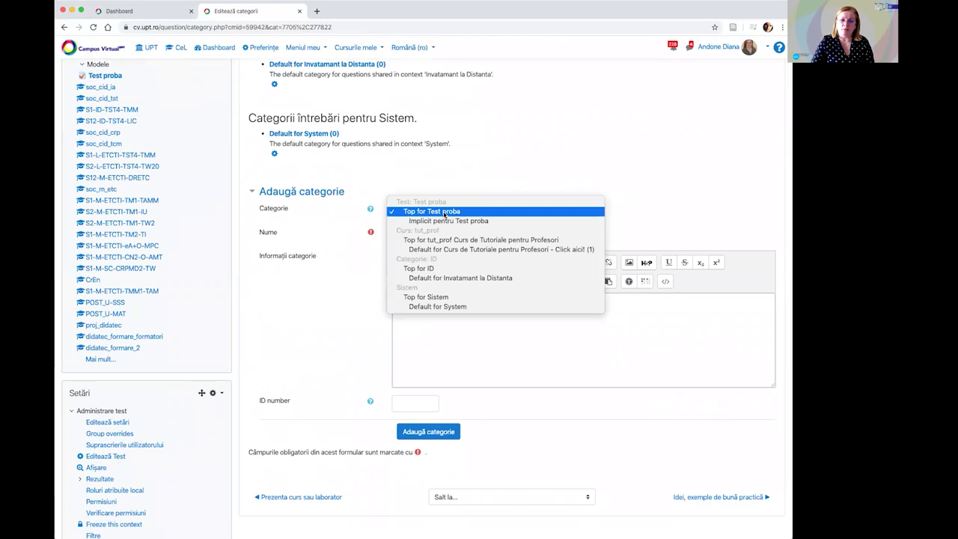
{"action": "left_click", "coordinate": [444, 211]}
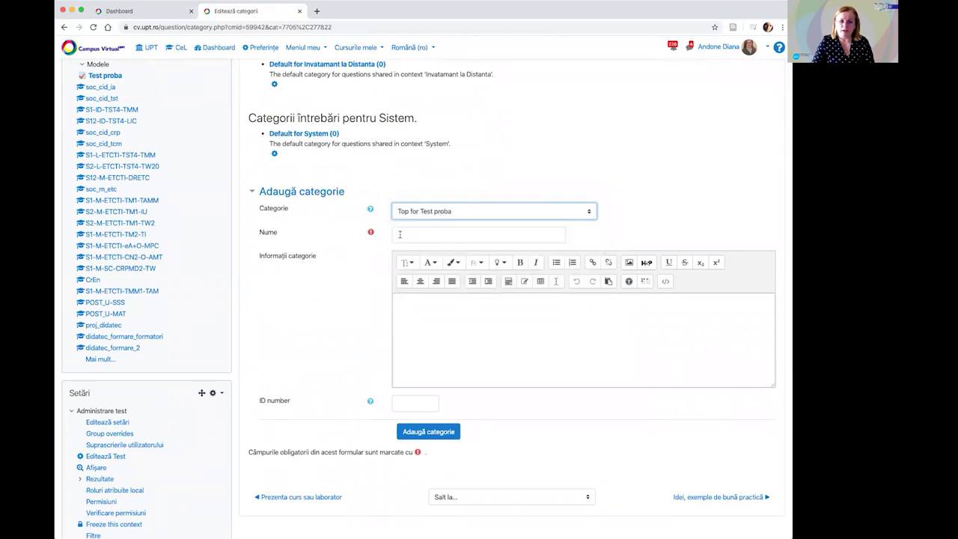
{"action": "scroll", "coordinate": [410, 325], "scroll_direction": "down", "scroll_amount": 3}
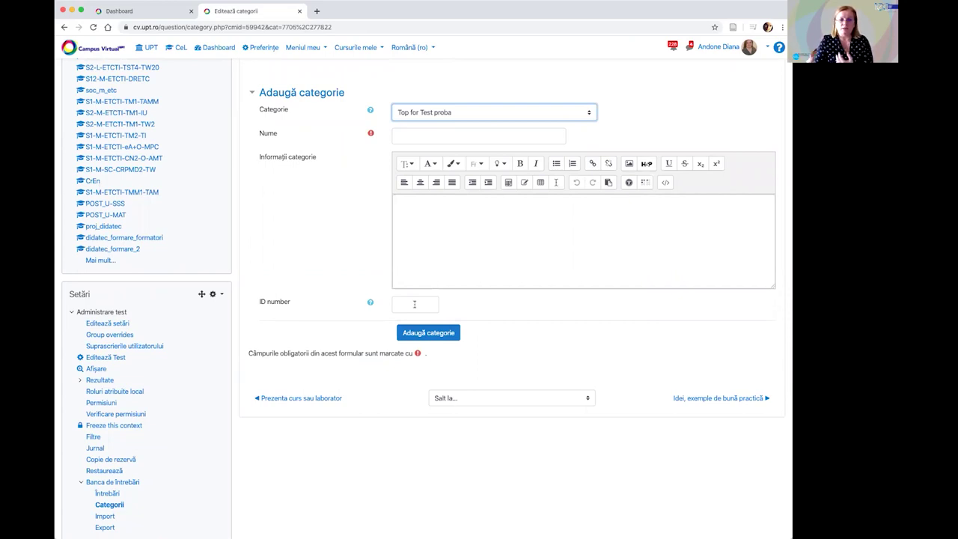
{"action": "scroll", "coordinate": [419, 303], "scroll_direction": "up", "scroll_amount": 6}
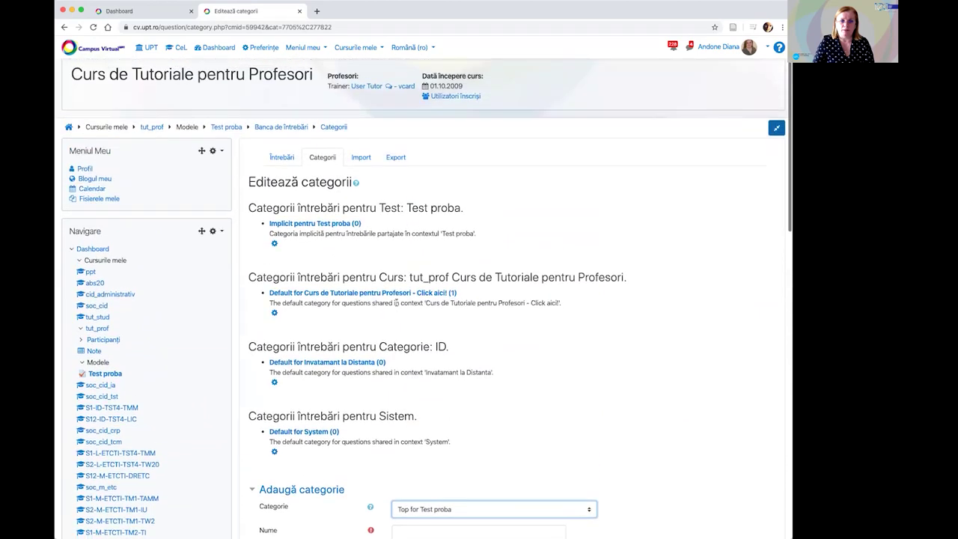
{"action": "left_click", "coordinate": [362, 170]}
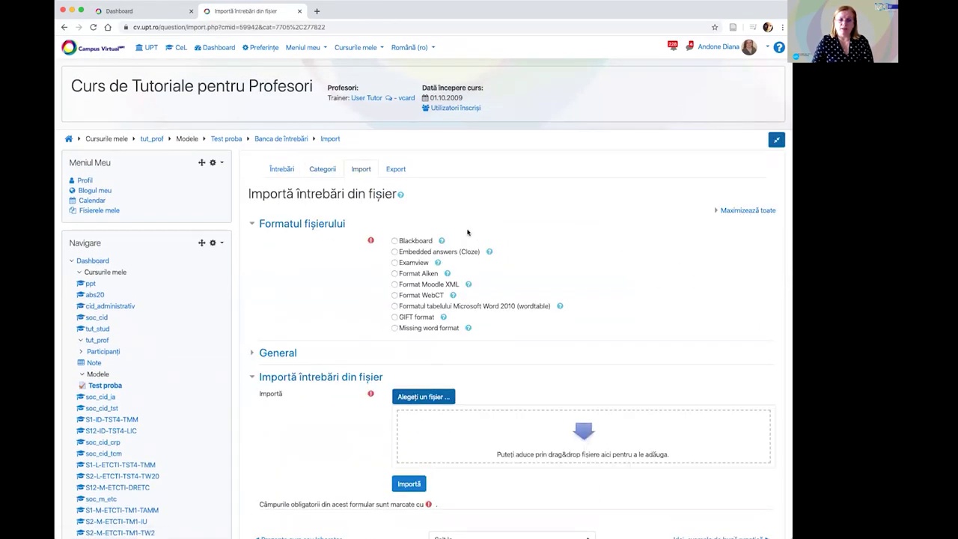
Step: Expand the General import settings, showing import category Implicit pentru Test proba
{"action": "scroll", "coordinate": [544, 240], "scroll_direction": "down", "scroll_amount": 2}
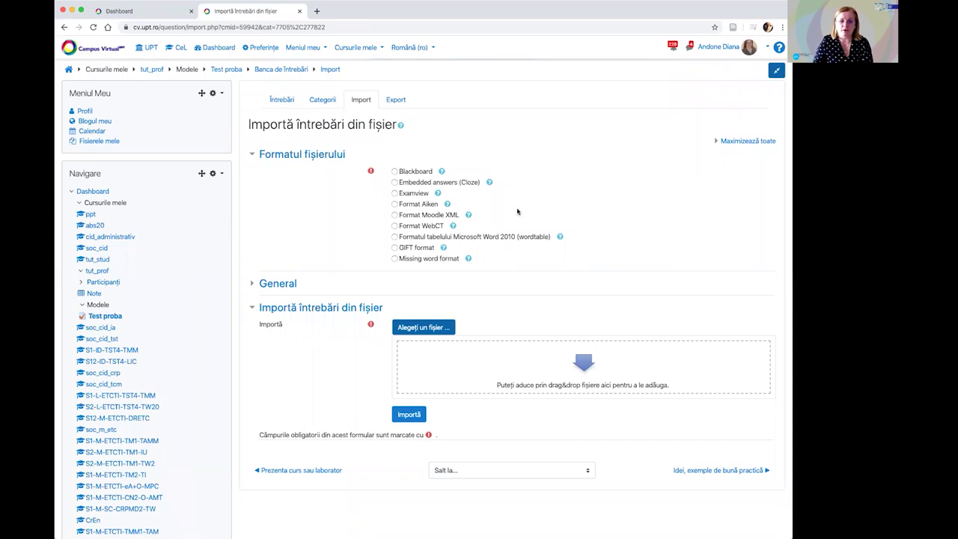
{"action": "scroll", "coordinate": [440, 196], "scroll_direction": "down", "scroll_amount": 1}
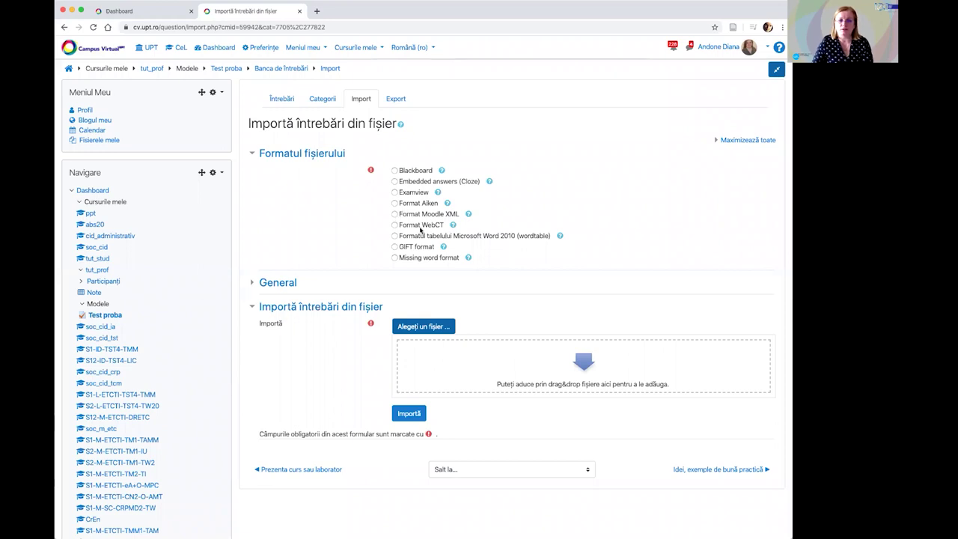
{"action": "scroll", "coordinate": [572, 252], "scroll_direction": "down", "scroll_amount": 3}
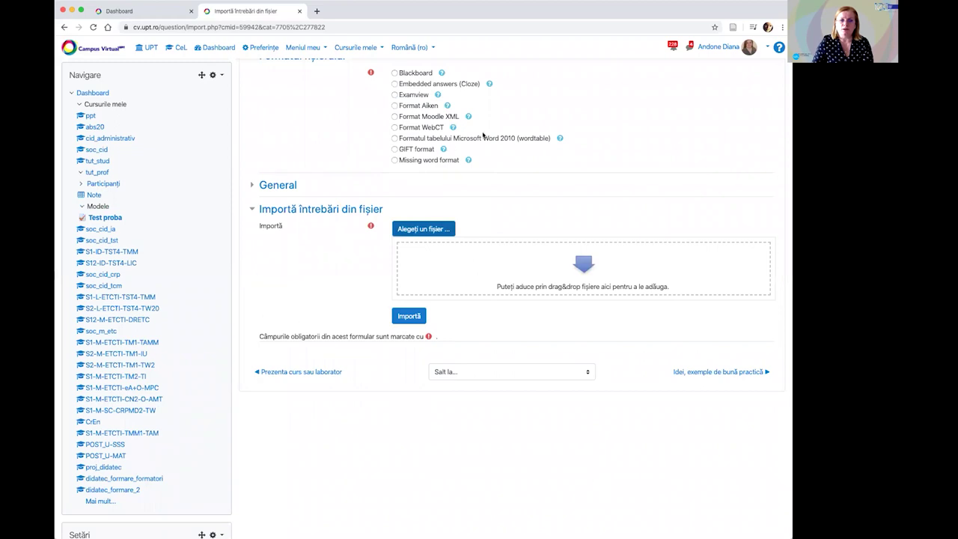
{"action": "left_click", "coordinate": [272, 190]}
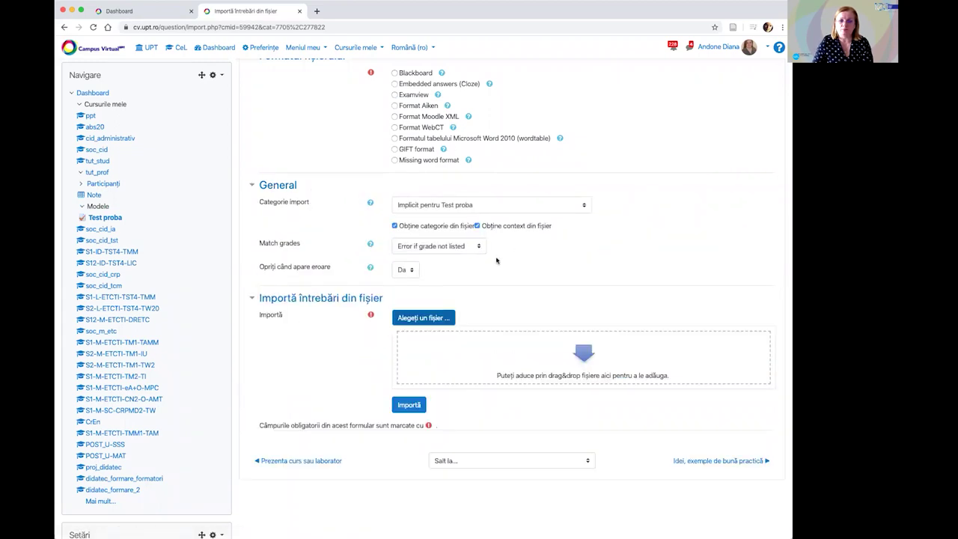
Step: Read the GIFT format help popup and then dismiss it
{"action": "scroll", "coordinate": [477, 256], "scroll_direction": "up", "scroll_amount": 2}
{"action": "scroll", "coordinate": [476, 255], "scroll_direction": "up", "scroll_amount": 1}
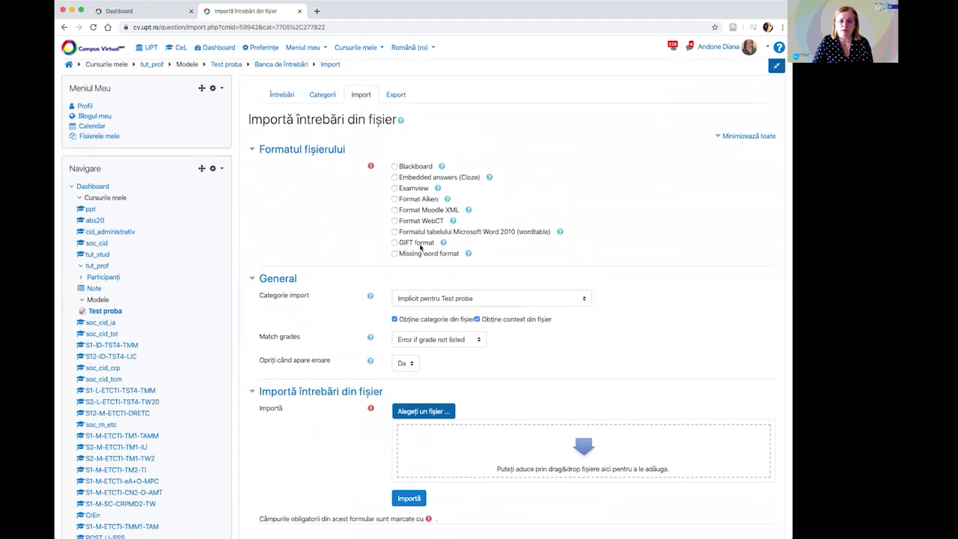
{"action": "left_click", "coordinate": [442, 243]}
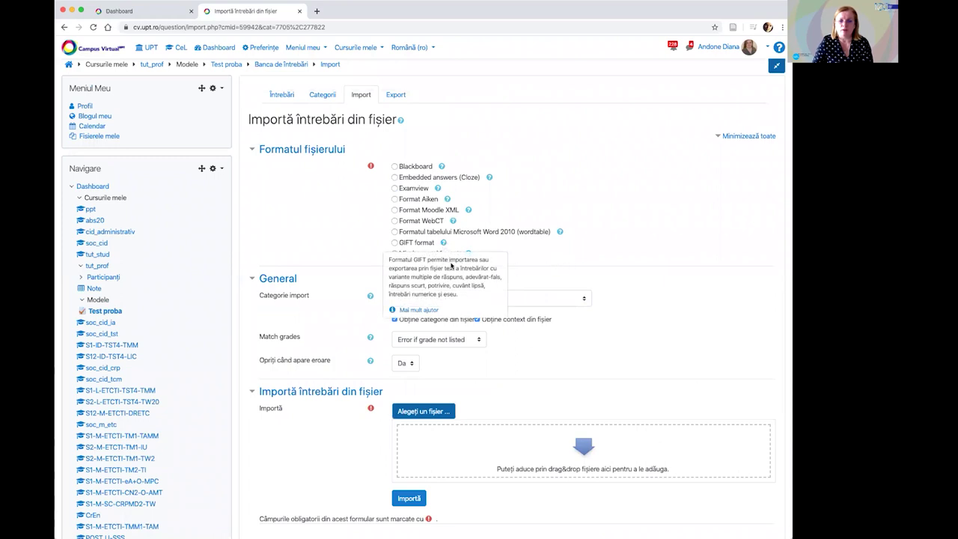
{"action": "left_click", "coordinate": [559, 254]}
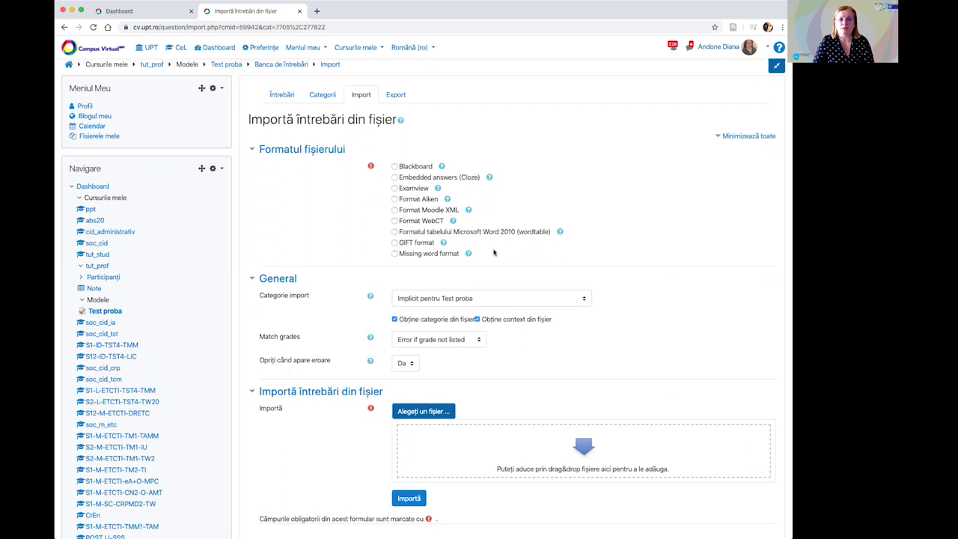
Step: Glance at the Export page, return to Categorii, then open the Întrebări question list
{"action": "left_click", "coordinate": [398, 96]}
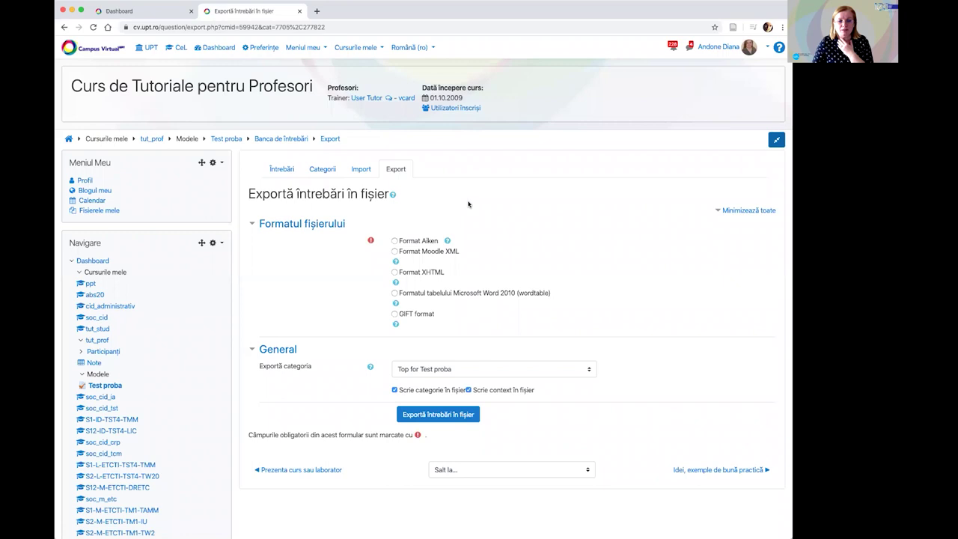
{"action": "left_click", "coordinate": [322, 171]}
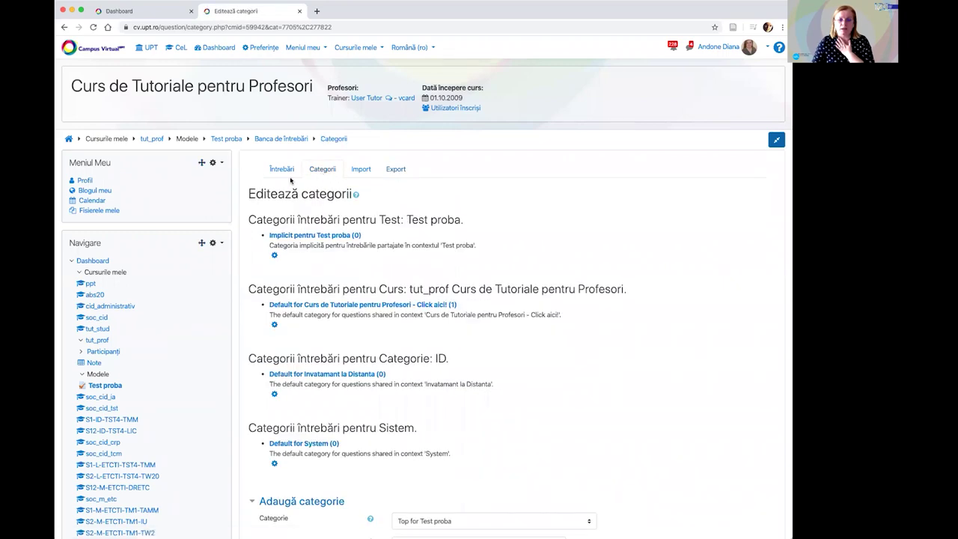
{"action": "scroll", "coordinate": [602, 337], "scroll_direction": "down", "scroll_amount": 3}
{"action": "scroll", "coordinate": [603, 335], "scroll_direction": "up", "scroll_amount": 2}
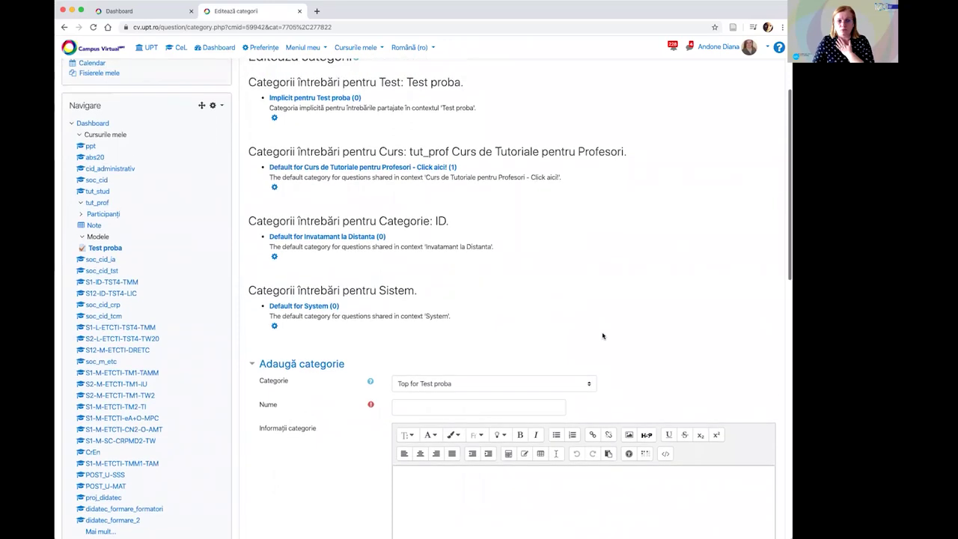
{"action": "scroll", "coordinate": [602, 336], "scroll_direction": "up", "scroll_amount": 1}
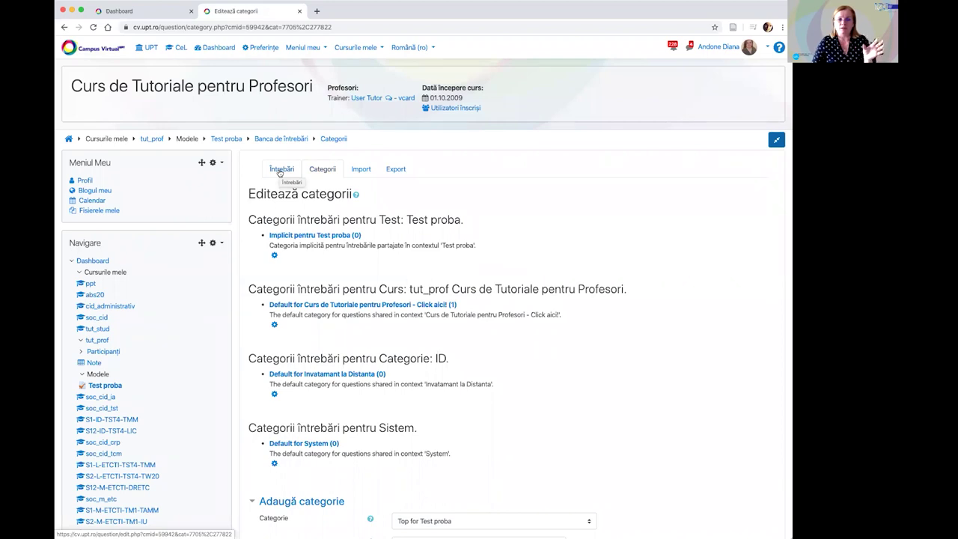
{"action": "left_click", "coordinate": [278, 172]}
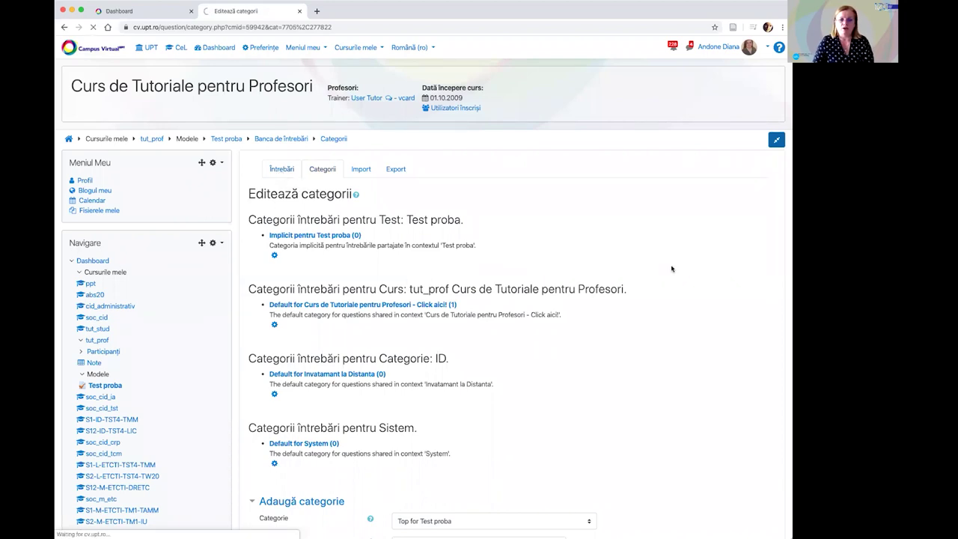
Step: Start a new question and read the Răspuns scurt, then Numeric type descriptions
{"action": "scroll", "coordinate": [299, 314], "scroll_direction": "down", "scroll_amount": 1}
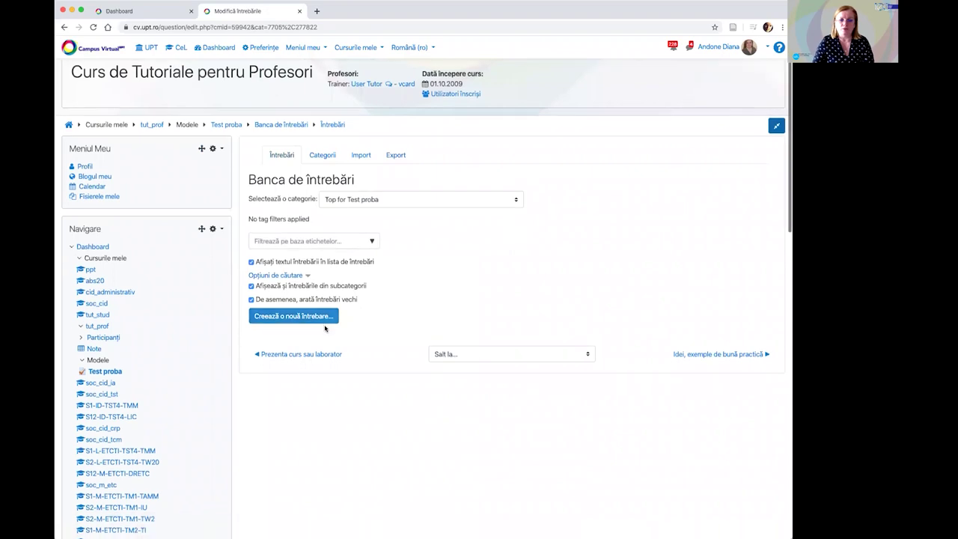
{"action": "left_click", "coordinate": [295, 267]}
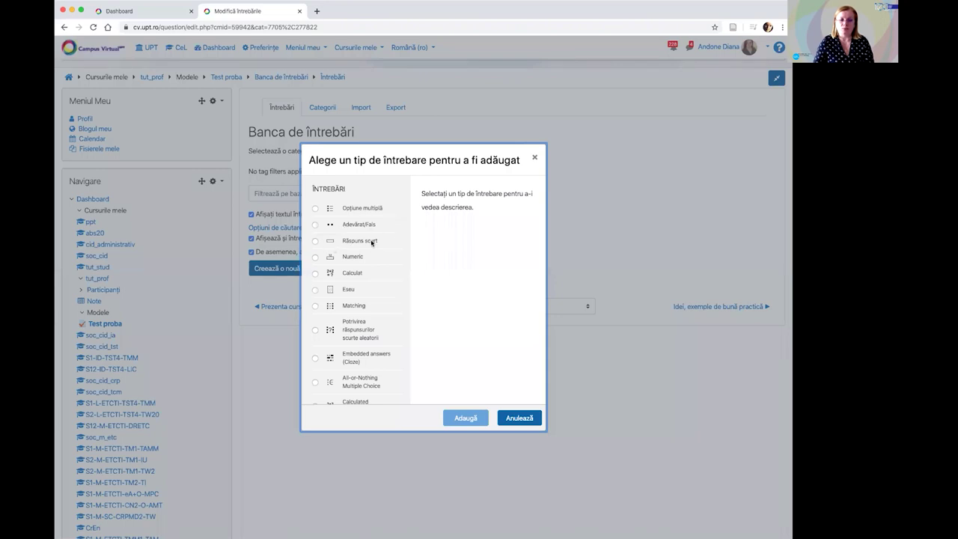
{"action": "left_click", "coordinate": [314, 242]}
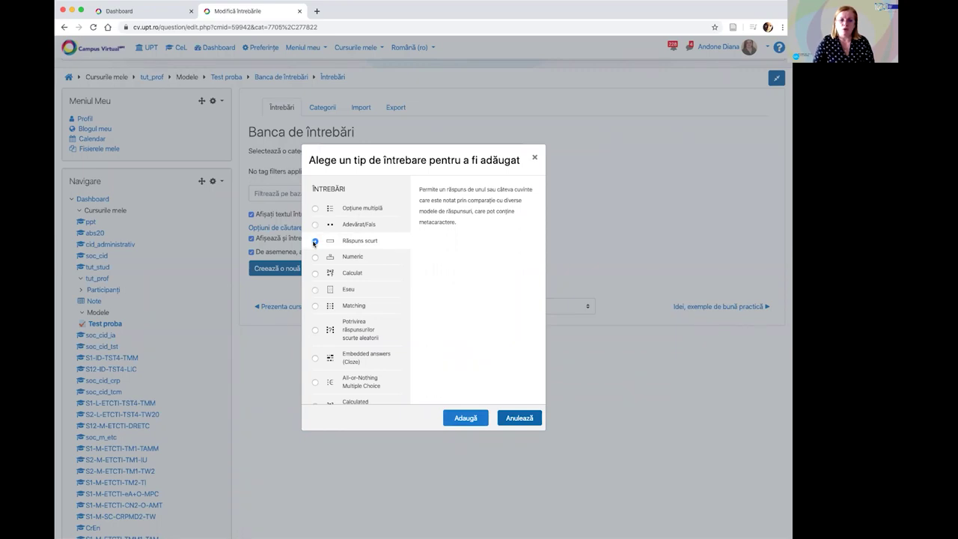
{"action": "left_click", "coordinate": [314, 258]}
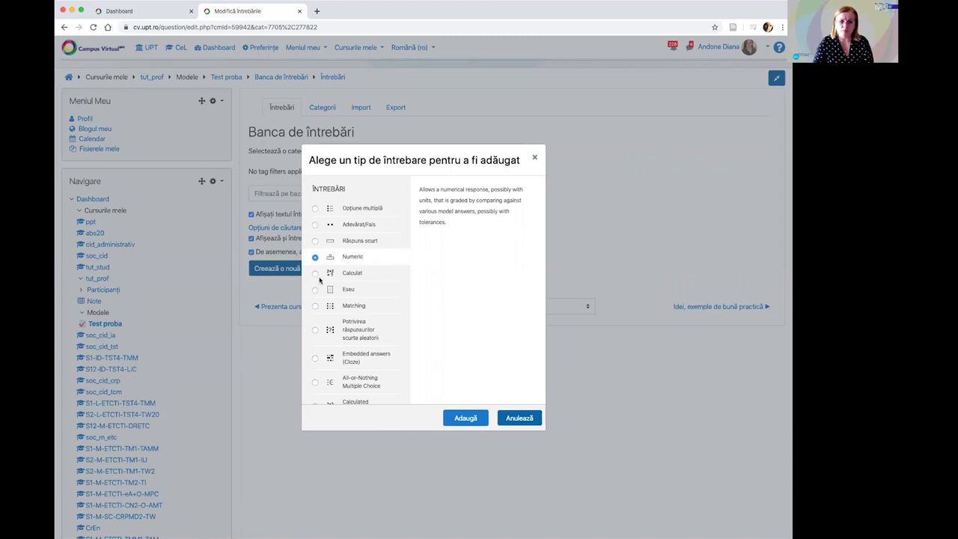
Step: Read the Calculat, Eseu and Matching descriptions, ending on Potrivirea răspunsurilor scurte aleatorii
{"action": "left_click", "coordinate": [315, 276]}
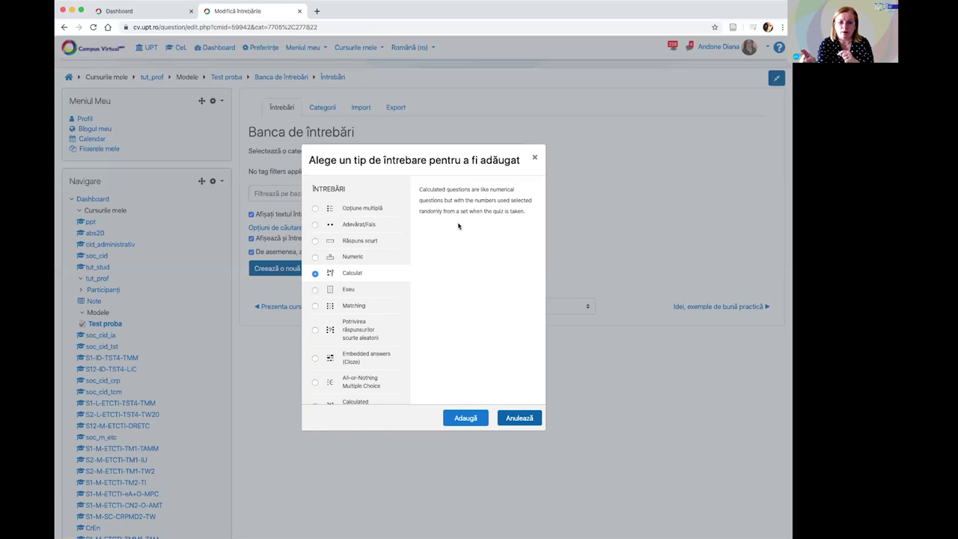
{"action": "left_click", "coordinate": [315, 290]}
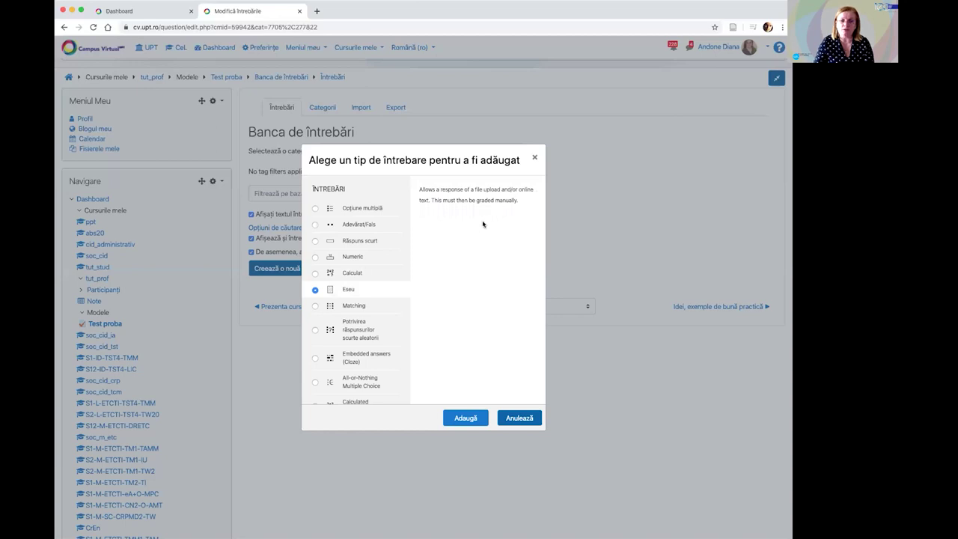
{"action": "left_click", "coordinate": [315, 306]}
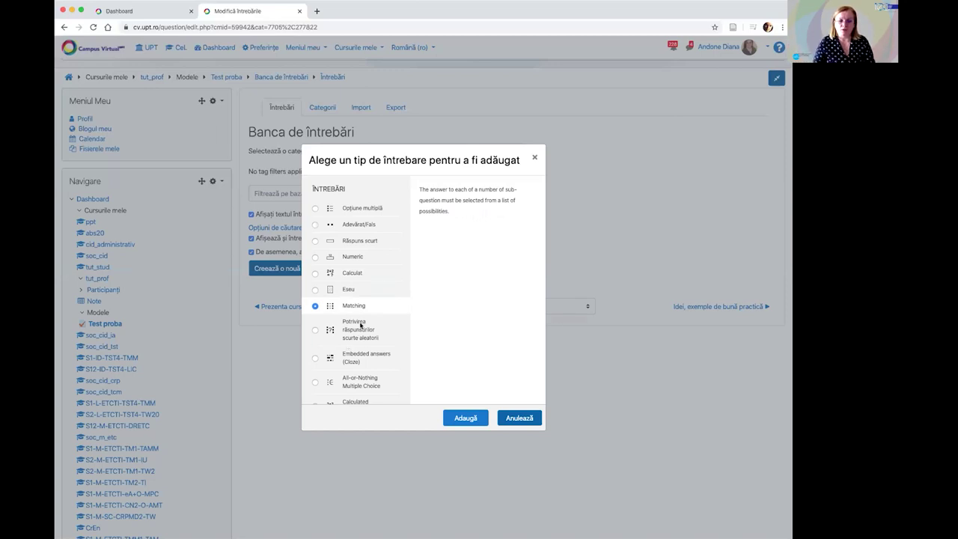
{"action": "left_click", "coordinate": [316, 332]}
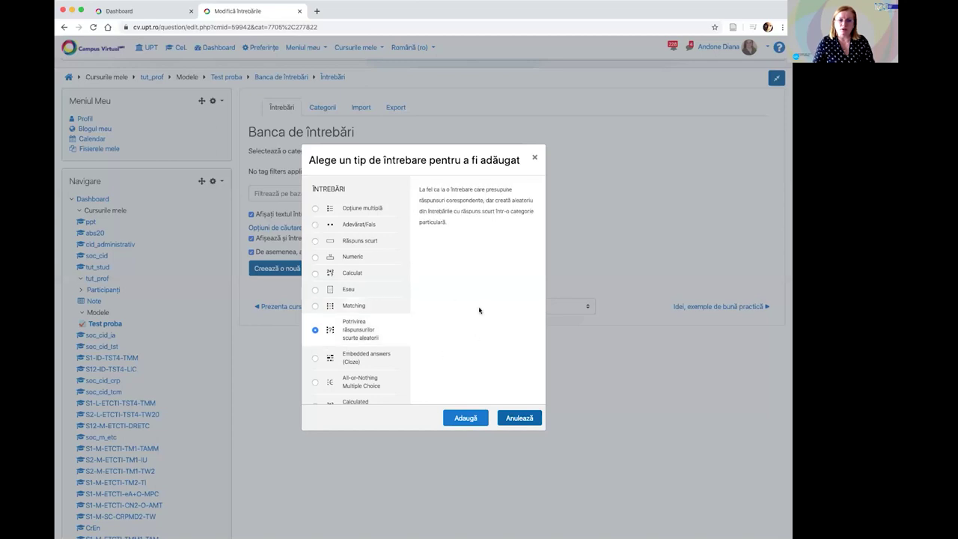
{"action": "scroll", "coordinate": [396, 327], "scroll_direction": "down", "scroll_amount": 1}
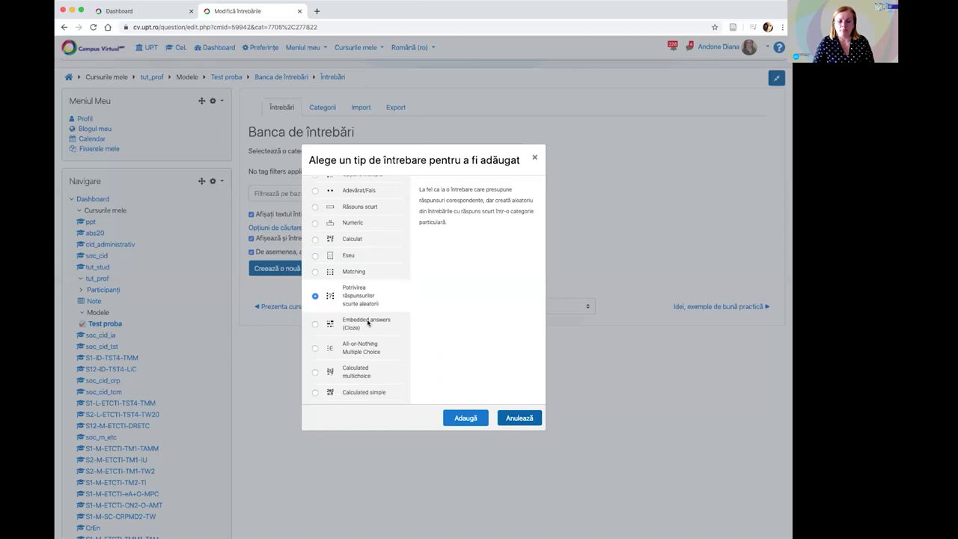
Step: Read the Embedded answers (Cloze) description, then select All-or-Nothing Multiple Choice
{"action": "left_click", "coordinate": [315, 324]}
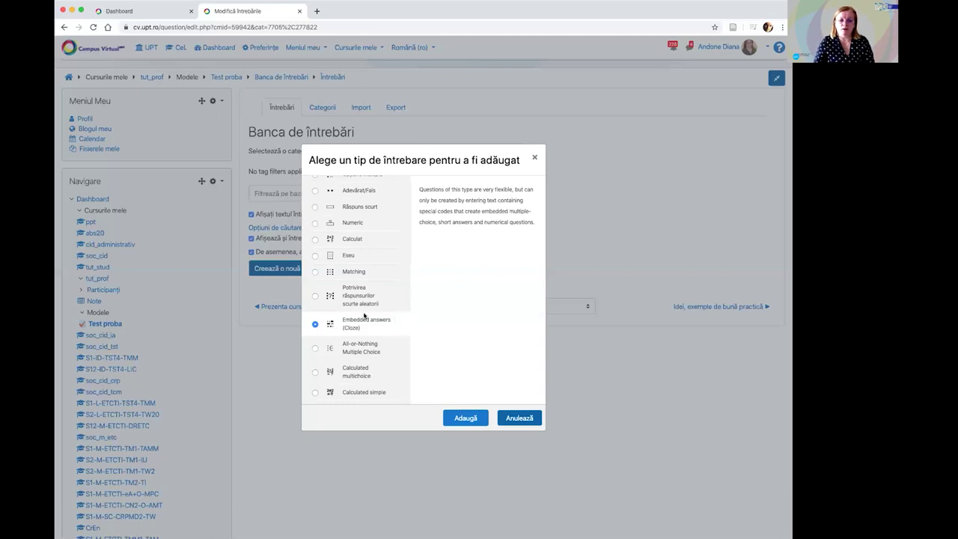
{"action": "left_click", "coordinate": [315, 348]}
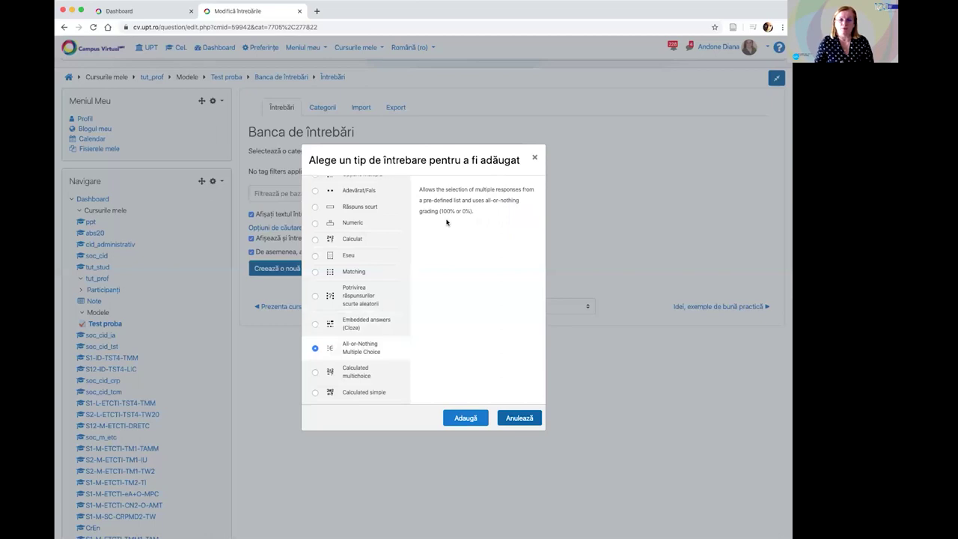
{"action": "scroll", "coordinate": [389, 351], "scroll_direction": "down", "scroll_amount": 5}
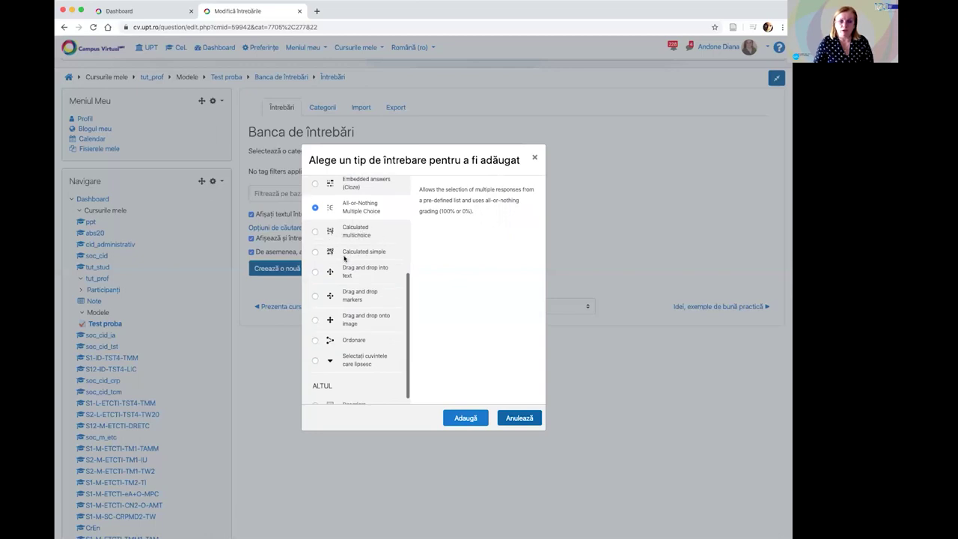
Step: Browse the Drag and drop onto image, Selectați cuvintele care lipsesc and Descriere descriptions
{"action": "scroll", "coordinate": [384, 255], "scroll_direction": "down", "scroll_amount": 1}
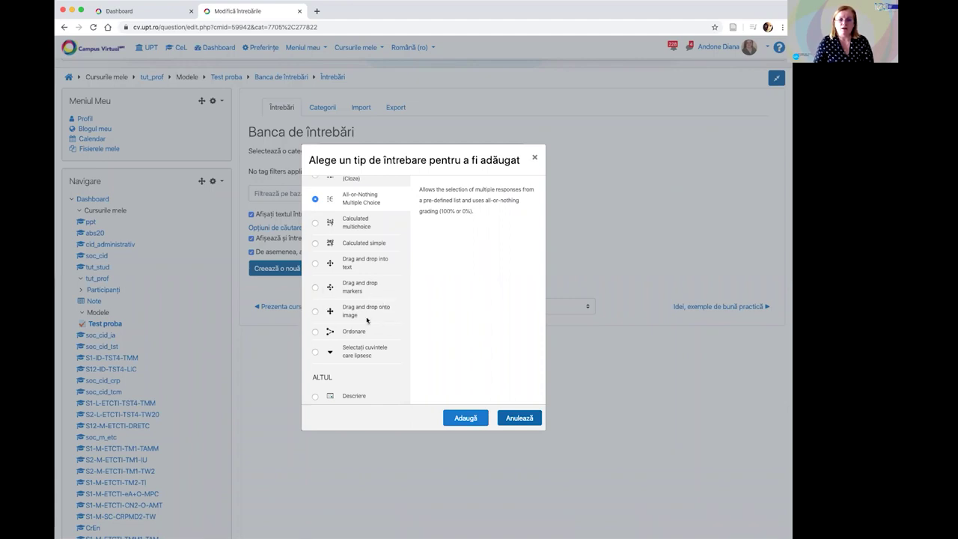
{"action": "left_click", "coordinate": [316, 312]}
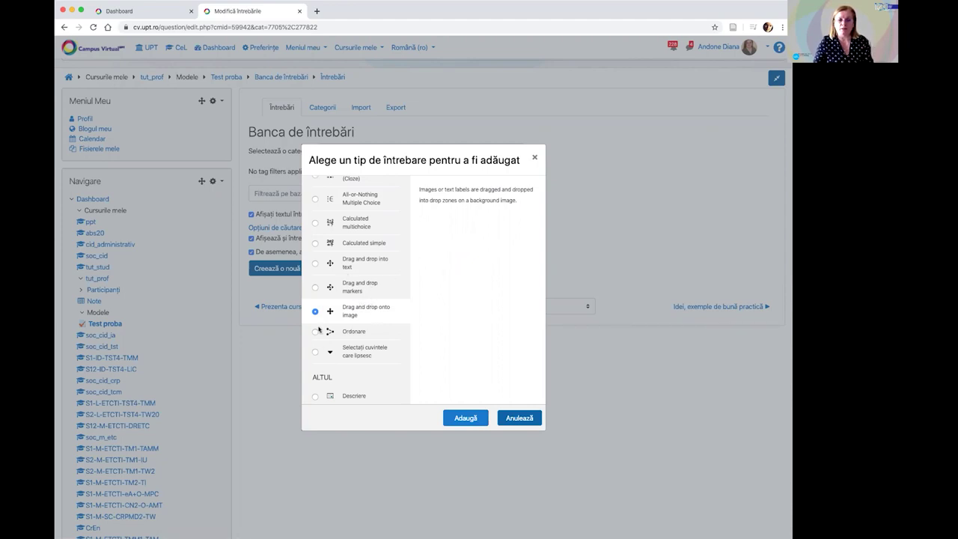
{"action": "left_click", "coordinate": [331, 353]}
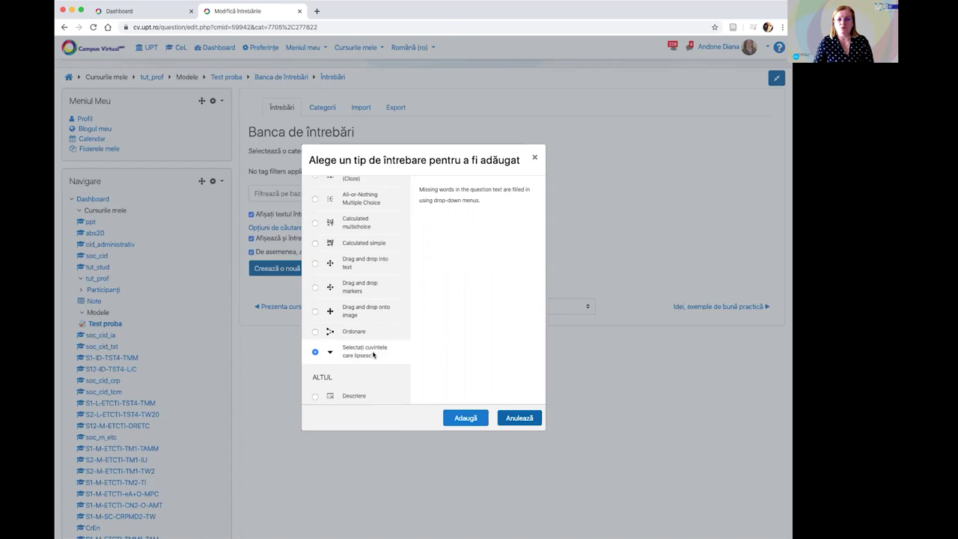
{"action": "left_click", "coordinate": [315, 396]}
{"action": "scroll", "coordinate": [367, 315], "scroll_direction": "up", "scroll_amount": 3}
{"action": "scroll", "coordinate": [366, 315], "scroll_direction": "down", "scroll_amount": 3}
{"action": "scroll", "coordinate": [366, 315], "scroll_direction": "up", "scroll_amount": 2}
{"action": "scroll", "coordinate": [365, 315], "scroll_direction": "down", "scroll_amount": 2}
{"action": "scroll", "coordinate": [365, 315], "scroll_direction": "up", "scroll_amount": 1}
{"action": "scroll", "coordinate": [366, 315], "scroll_direction": "up", "scroll_amount": 5}
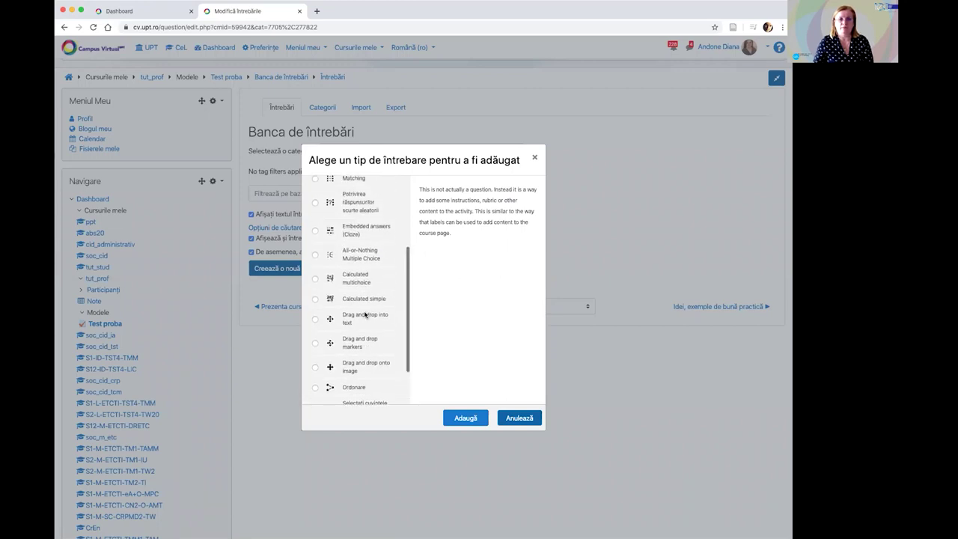
Step: Choose Opțiune multiplă as the new question's type and add it
{"action": "left_click", "coordinate": [315, 210]}
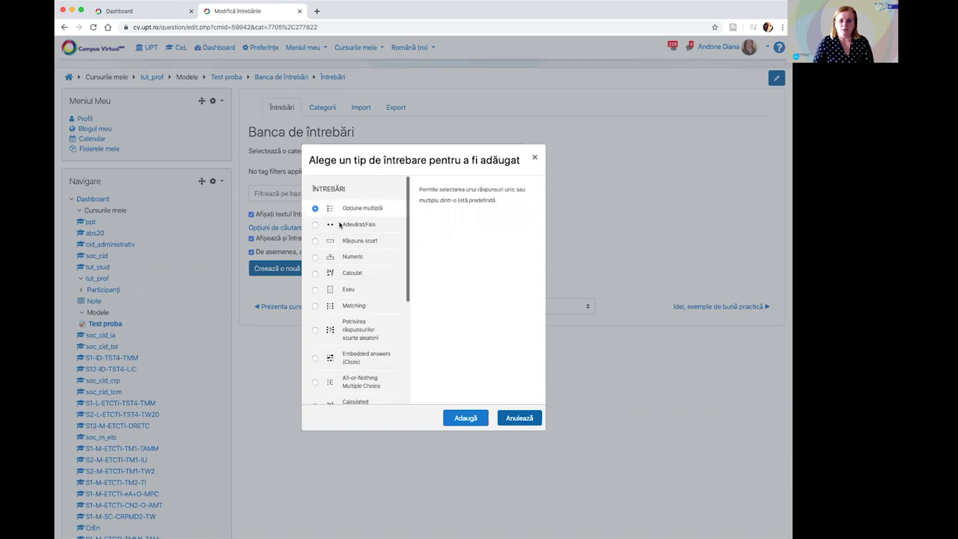
{"action": "left_click", "coordinate": [465, 418]}
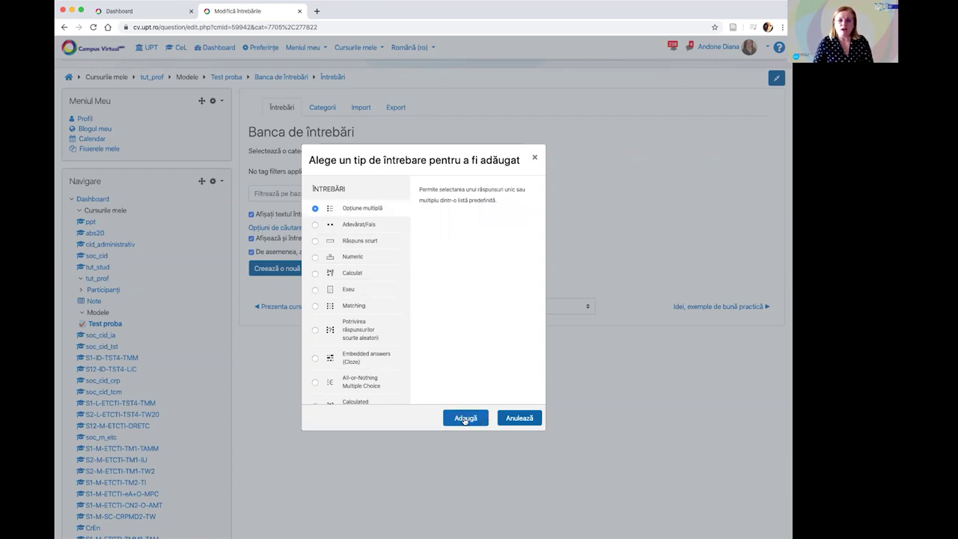
{"action": "left_click", "coordinate": [464, 419]}
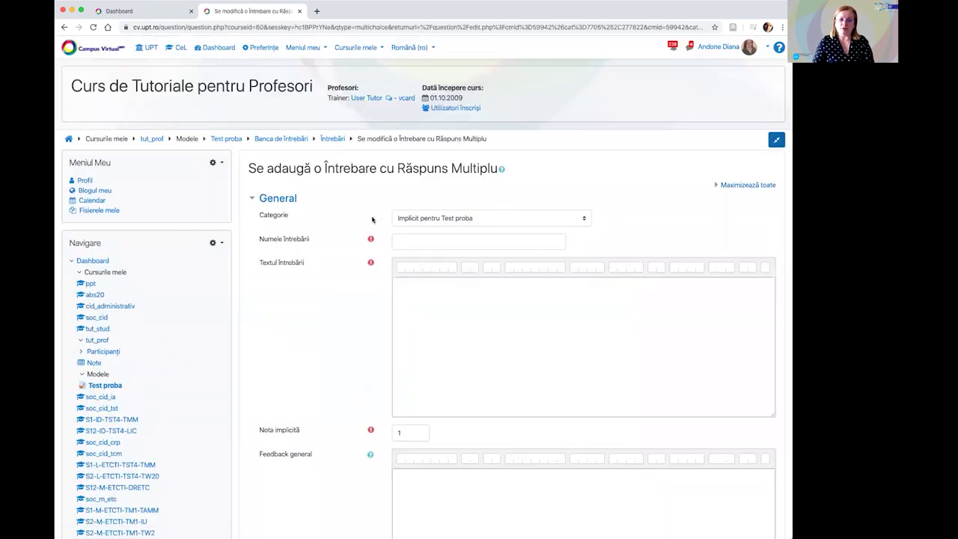
Step: Keep 'Implicit pentru Test proba' as the new multiple-choice question's category
{"action": "left_click", "coordinate": [419, 220]}
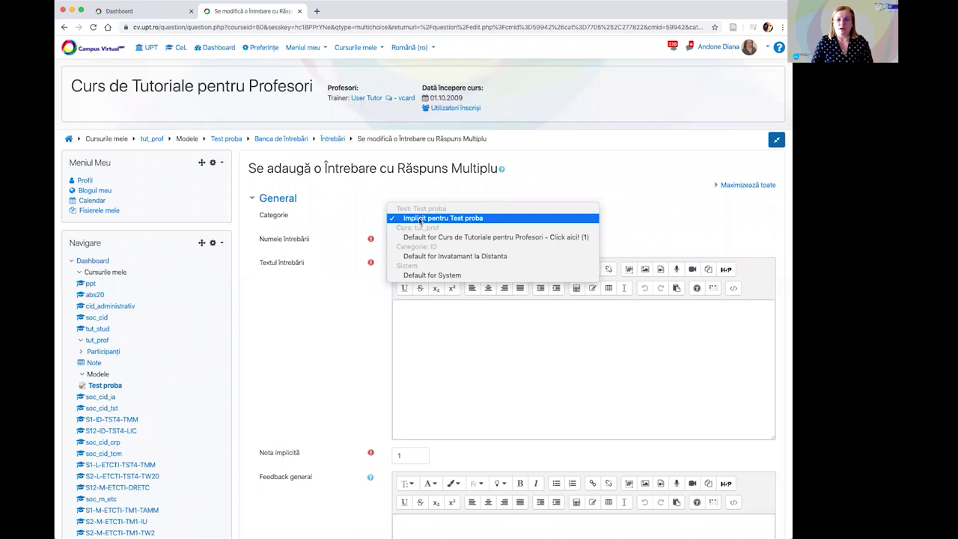
{"action": "left_click", "coordinate": [449, 218]}
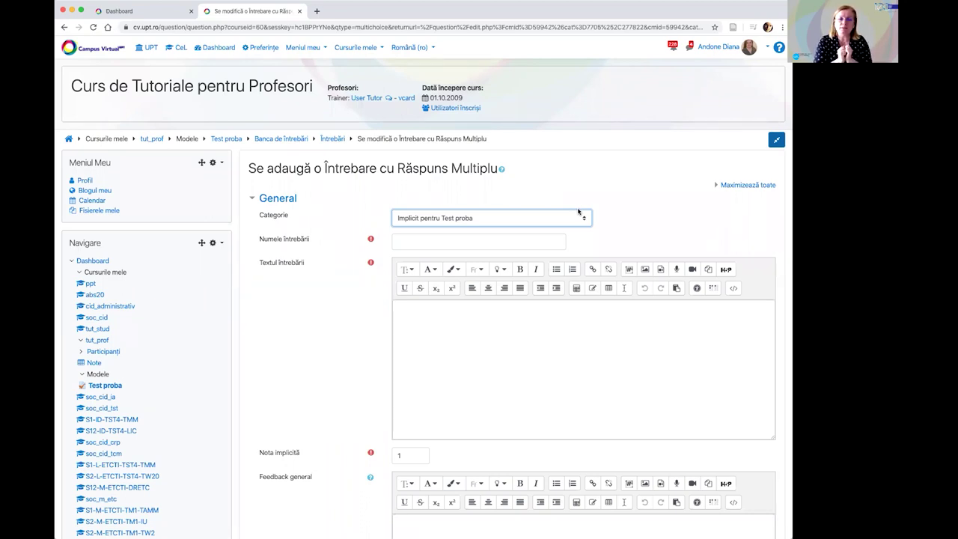
{"action": "left_click", "coordinate": [553, 219]}
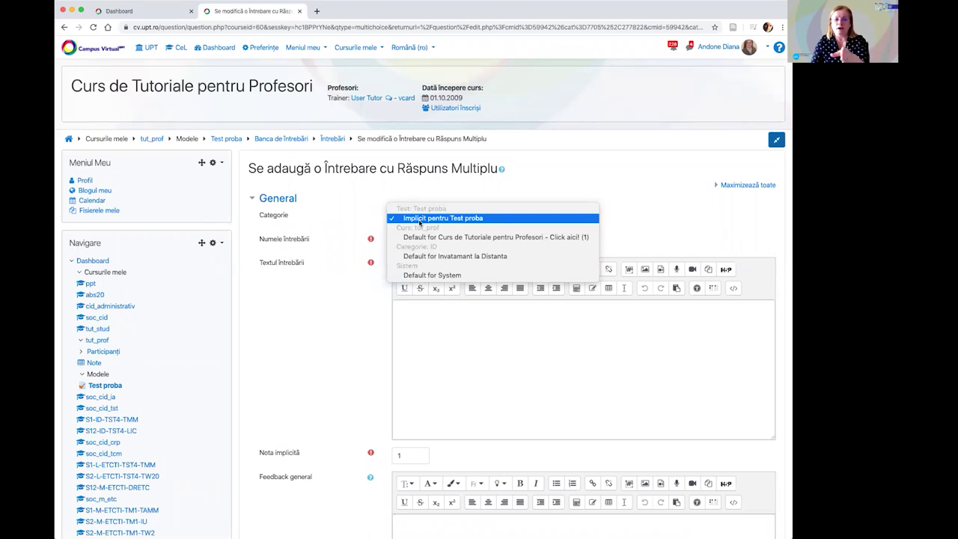
{"action": "left_click", "coordinate": [673, 208]}
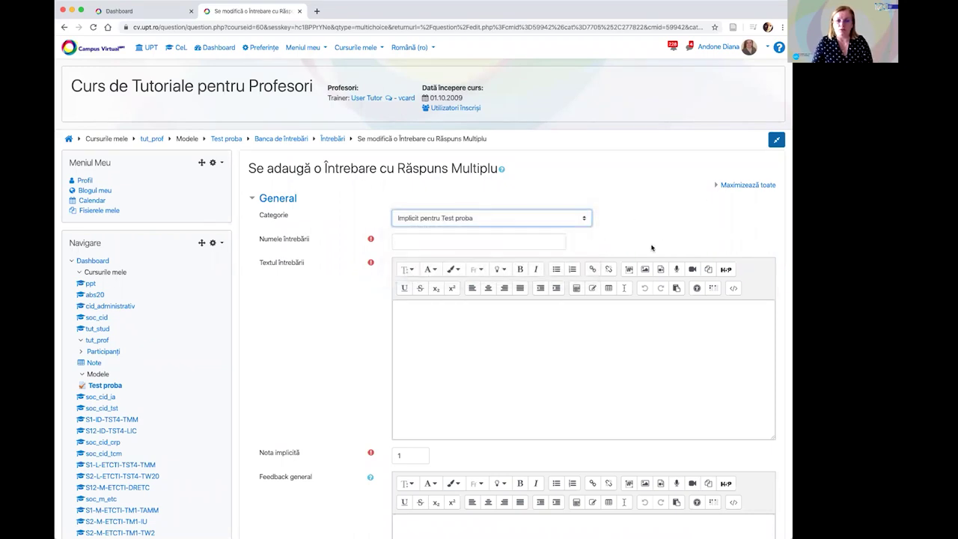
{"action": "left_click", "coordinate": [421, 241]}
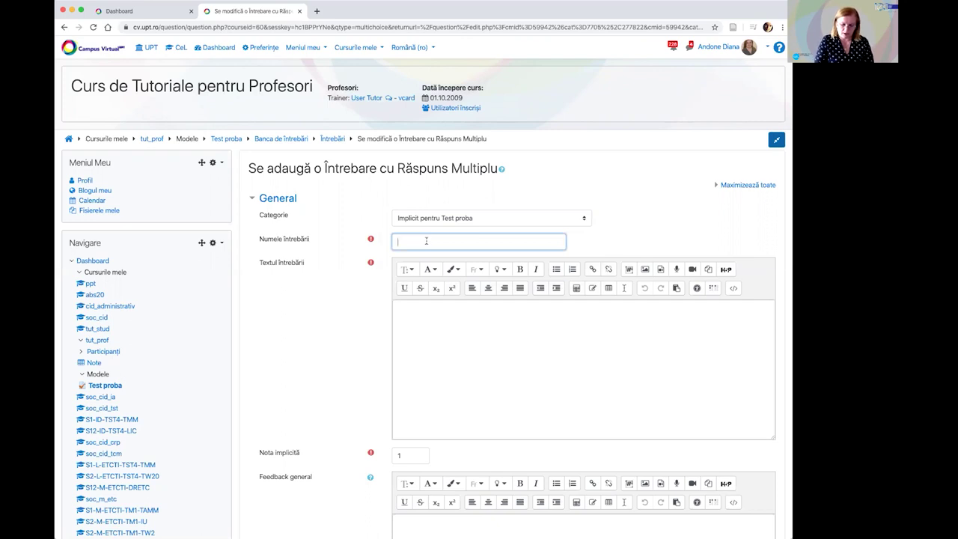
Step: Name the question '1' and paste 'Care sunt definitiile multimedia?' as its question text
{"action": "type", "text": "1"}
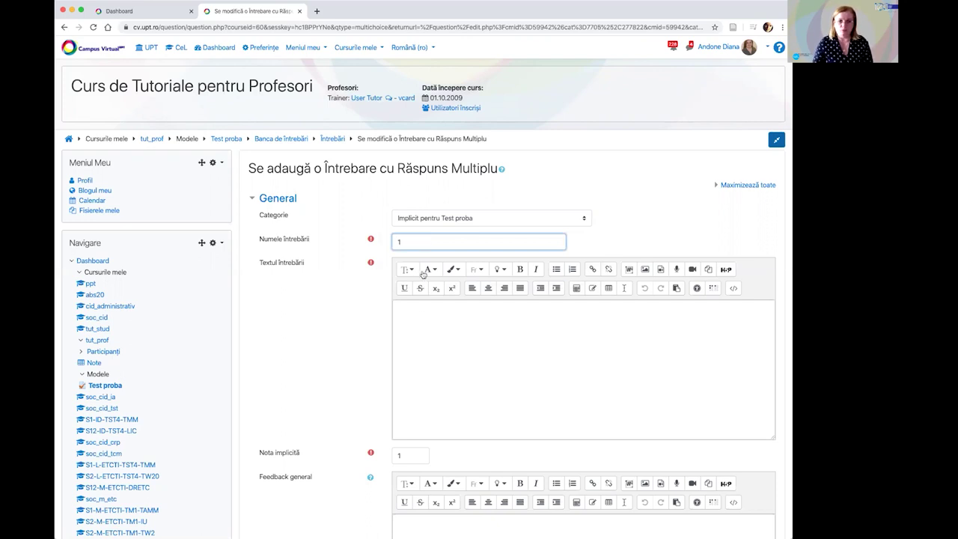
{"action": "left_click", "coordinate": [415, 305]}
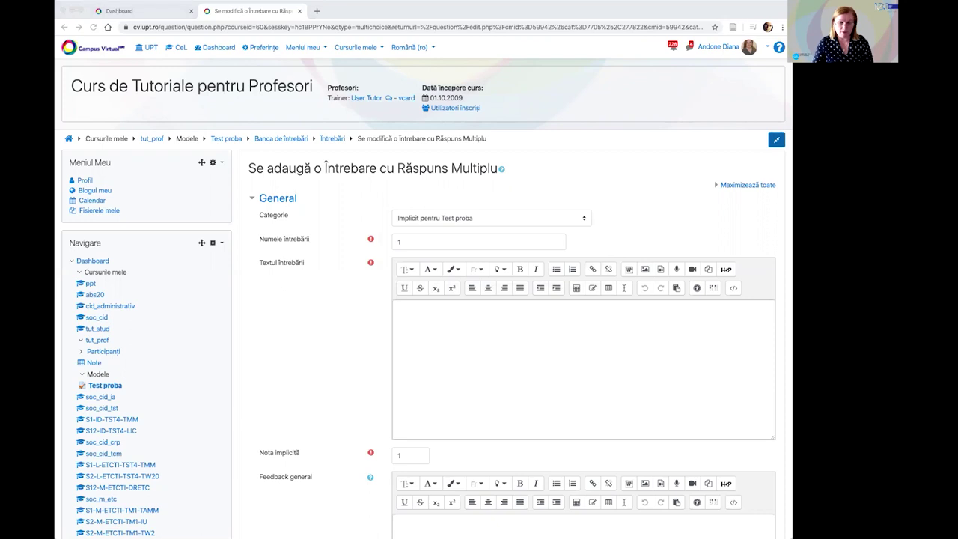
{"action": "left_click", "coordinate": [425, 307]}
{"action": "type", "text": "Care sunt definitiile multimedia?"}
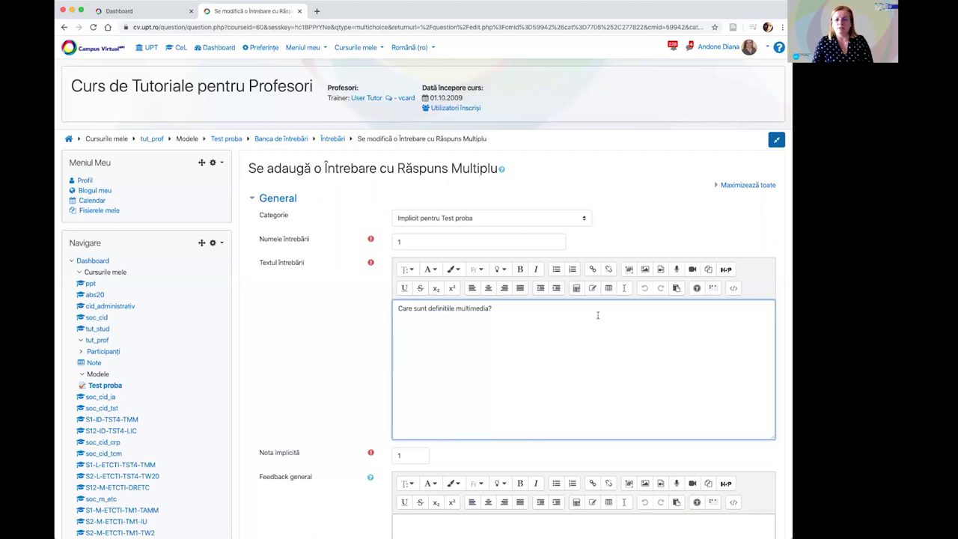
Step: Check the question text's HTML source, then return to the normal editor view
{"action": "left_click", "coordinate": [733, 288]}
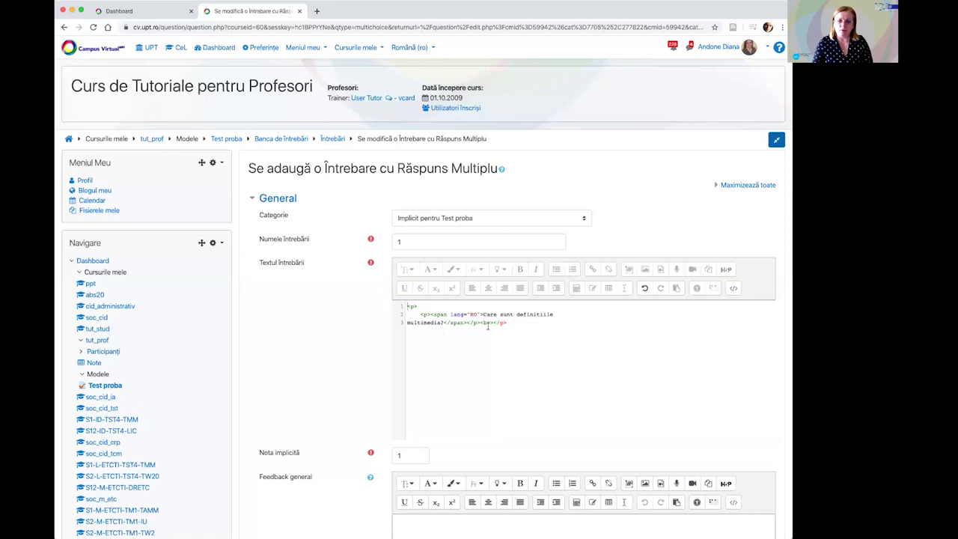
{"action": "left_click", "coordinate": [733, 288]}
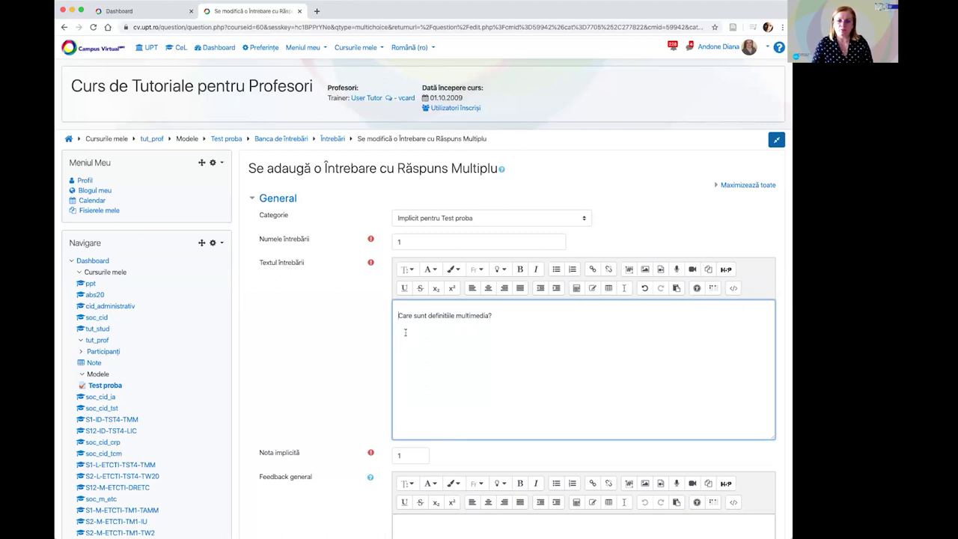
{"action": "scroll", "coordinate": [335, 329], "scroll_direction": "down", "scroll_amount": 2}
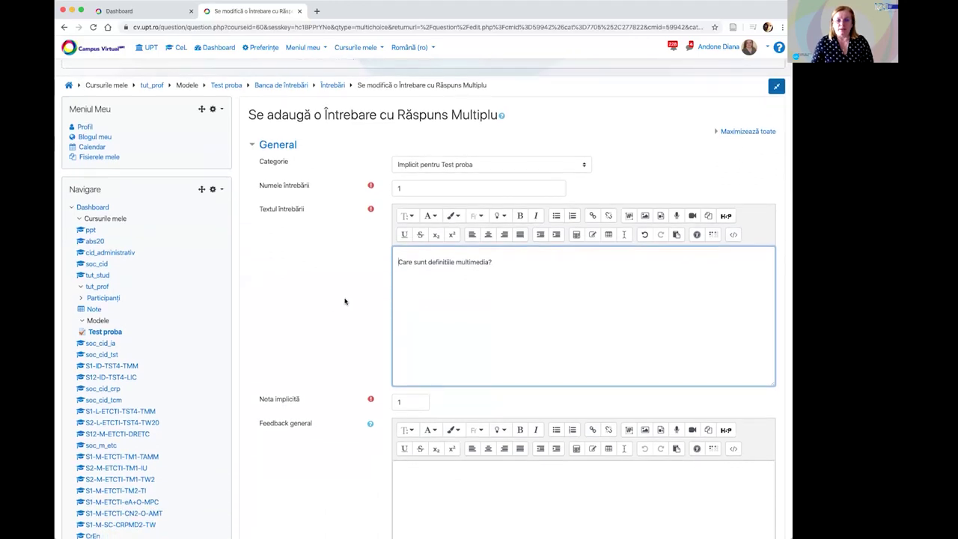
{"action": "scroll", "coordinate": [349, 301], "scroll_direction": "down", "scroll_amount": 2}
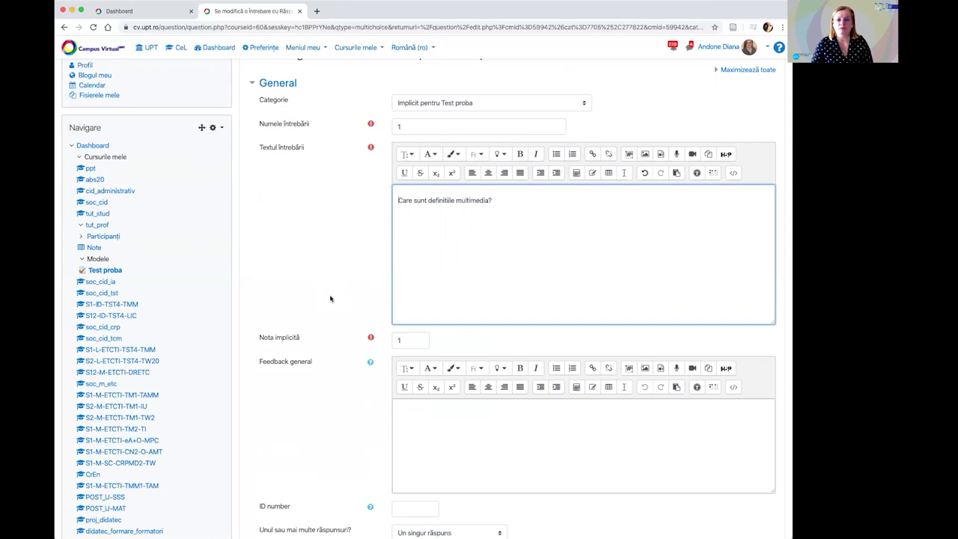
{"action": "scroll", "coordinate": [330, 299], "scroll_direction": "down", "scroll_amount": 2}
{"action": "scroll", "coordinate": [355, 286], "scroll_direction": "up", "scroll_amount": 1}
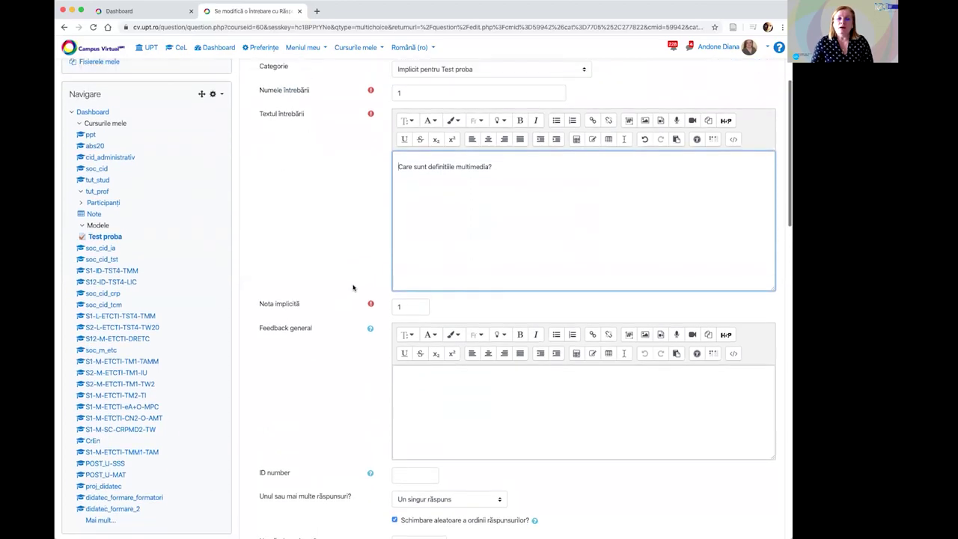
{"action": "scroll", "coordinate": [372, 235], "scroll_direction": "down", "scroll_amount": 1}
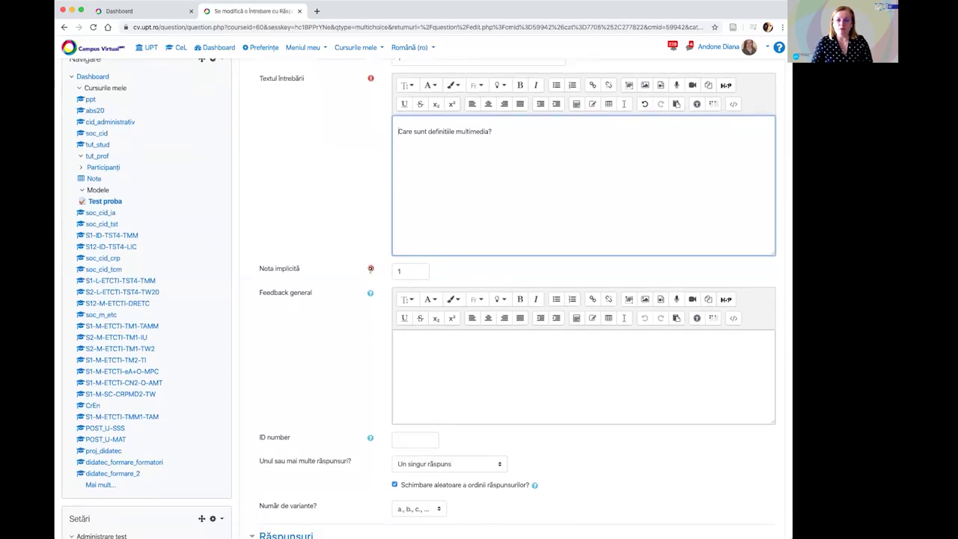
Step: Confirm the default mark of 1 and enter 'E bine' as the general feedback
{"action": "left_click", "coordinate": [409, 271]}
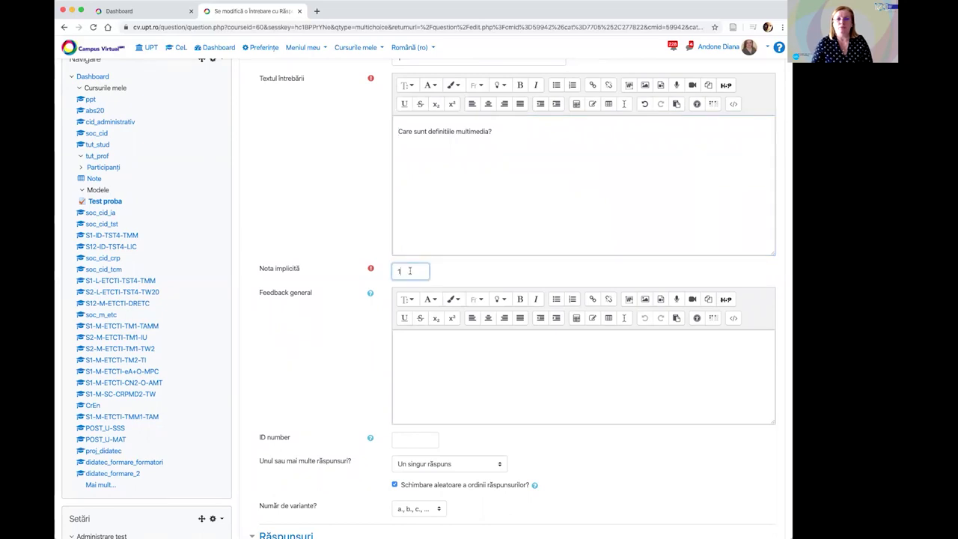
{"action": "scroll", "coordinate": [409, 271], "scroll_direction": "down", "scroll_amount": 1}
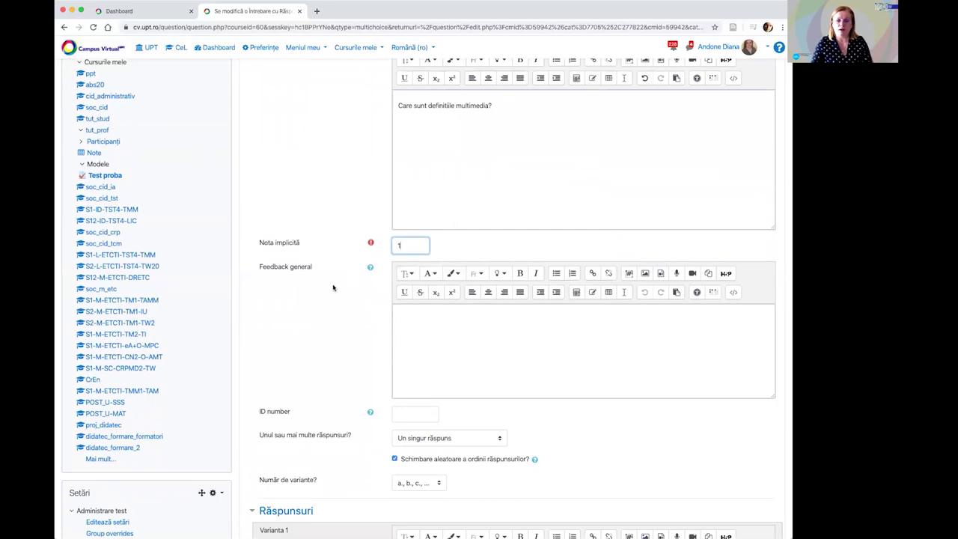
{"action": "scroll", "coordinate": [324, 285], "scroll_direction": "down", "scroll_amount": 2}
{"action": "left_click", "coordinate": [409, 264]}
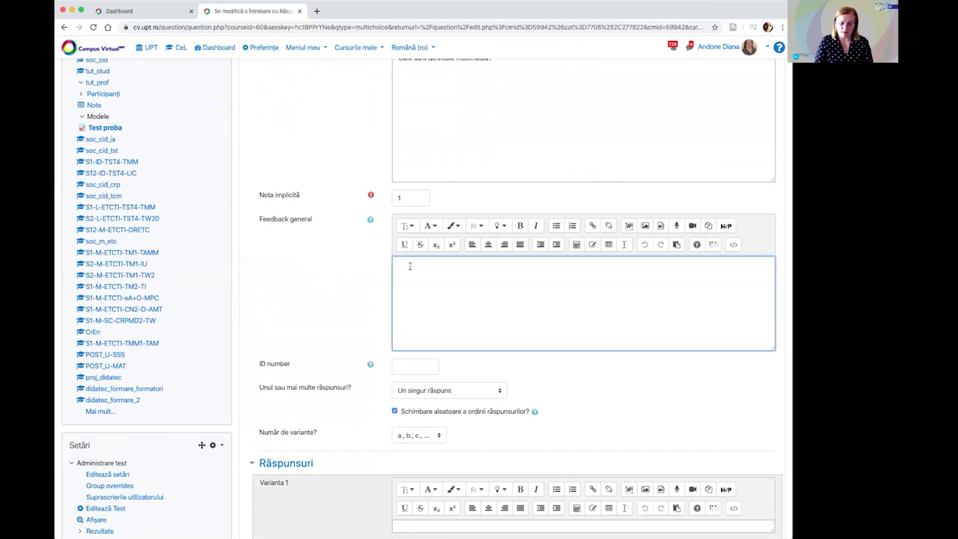
{"action": "type", "text": "E co"}
{"action": "key", "text": "BackSpace"}
{"action": "key", "text": "BackSpace"}
{"action": "key", "text": "BackSpace"}
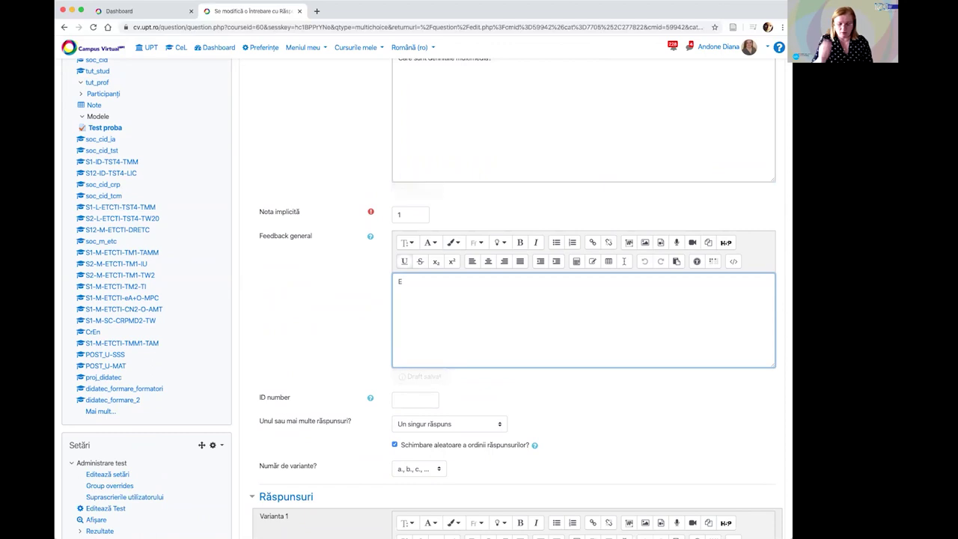
{"action": "type", "text": "bine"}
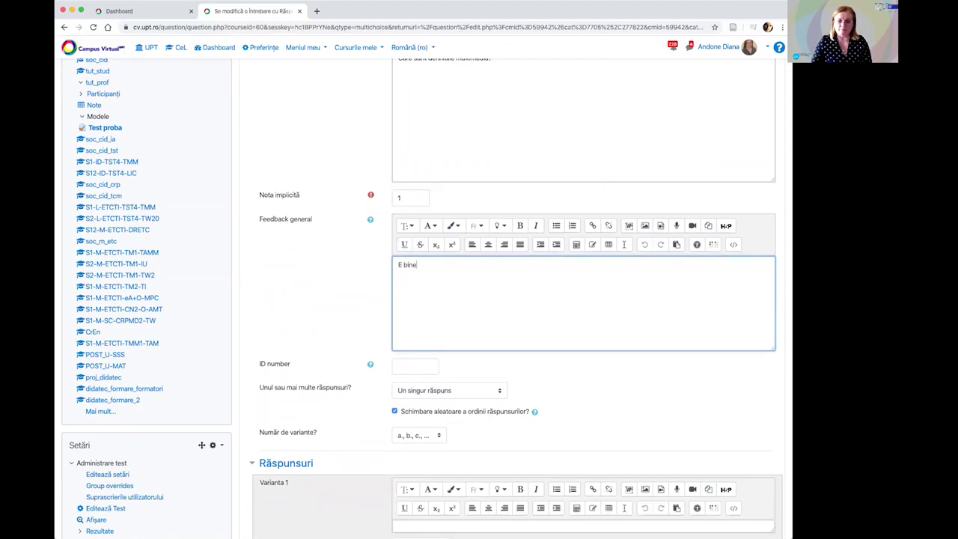
{"action": "scroll", "coordinate": [521, 361], "scroll_direction": "down", "scroll_amount": 2}
{"action": "scroll", "coordinate": [522, 361], "scroll_direction": "down", "scroll_amount": 2}
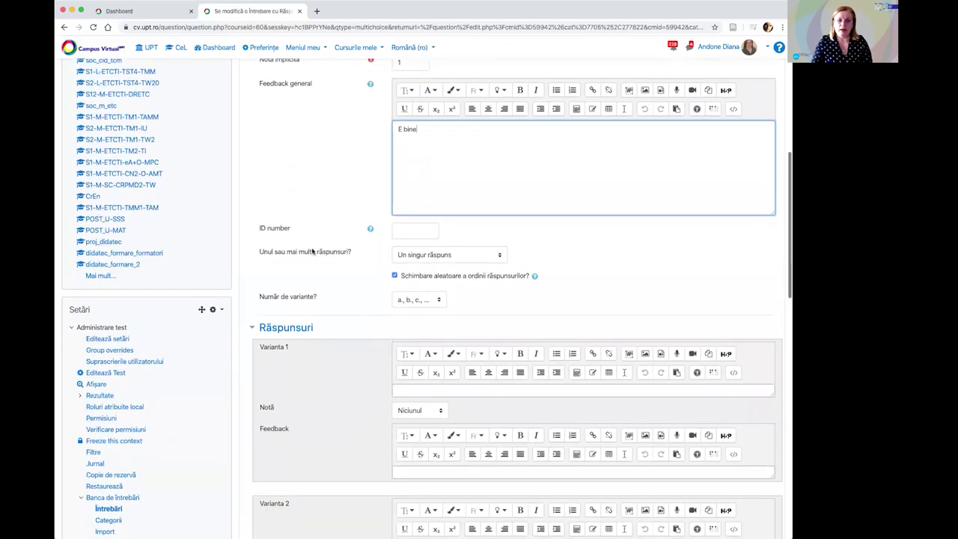
{"action": "left_click", "coordinate": [451, 254]}
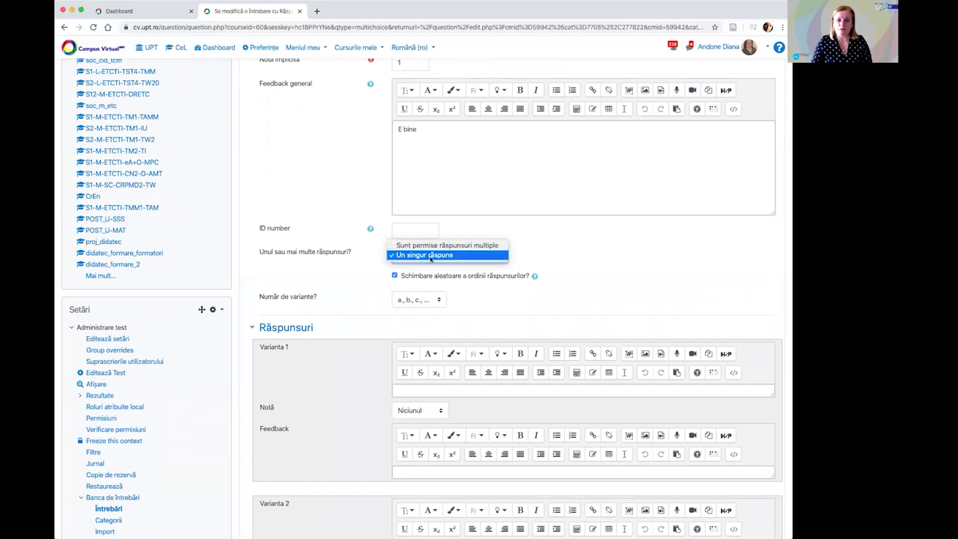
{"action": "left_click", "coordinate": [502, 256]}
{"action": "scroll", "coordinate": [577, 258], "scroll_direction": "down", "scroll_amount": 2}
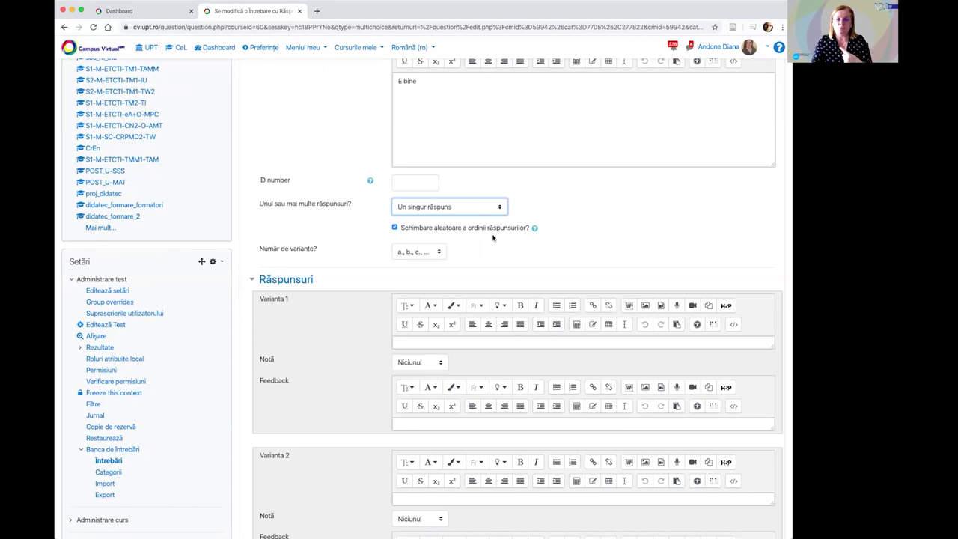
Step: Keep the 'a., b., c., ...' answer numbering and go to the Varianta 1 field
{"action": "scroll", "coordinate": [474, 237], "scroll_direction": "down", "scroll_amount": 3}
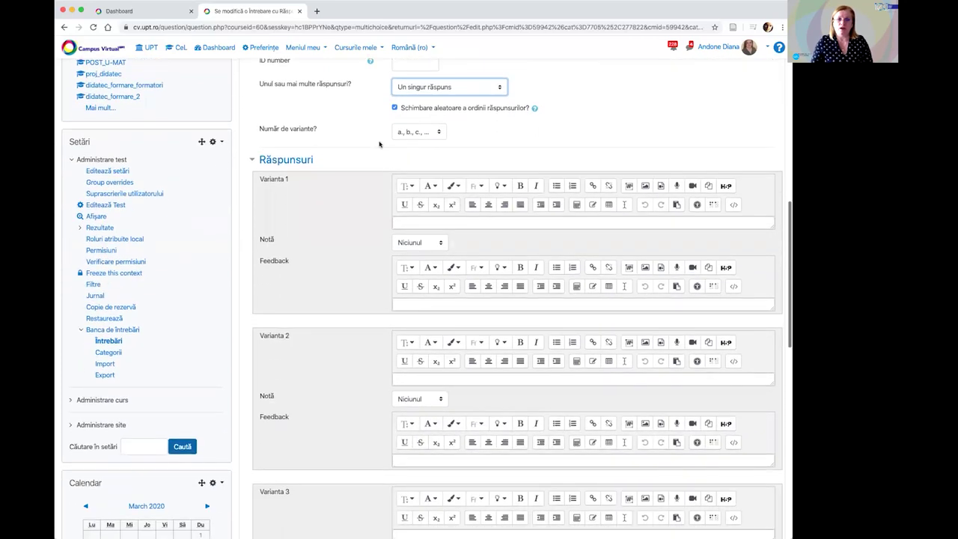
{"action": "left_click", "coordinate": [419, 132]}
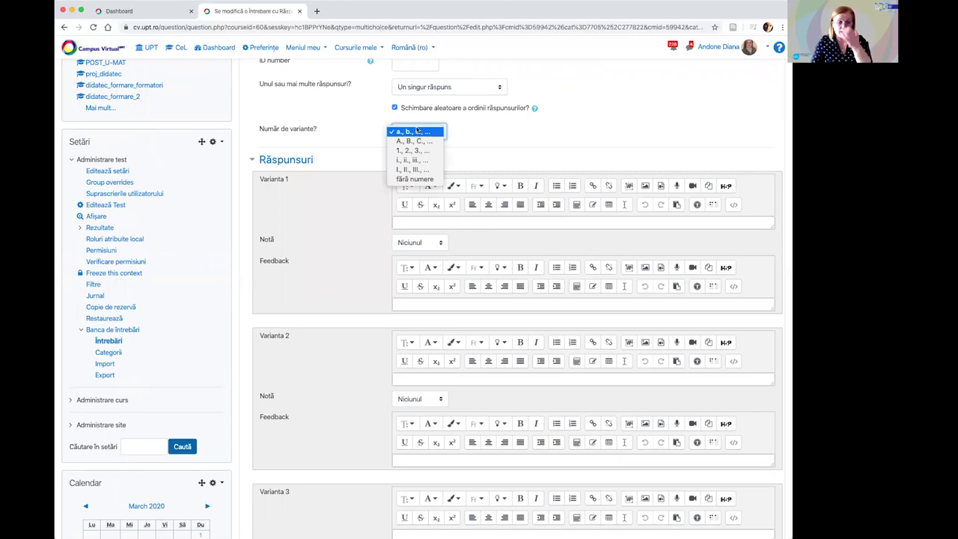
{"action": "left_click", "coordinate": [417, 131]}
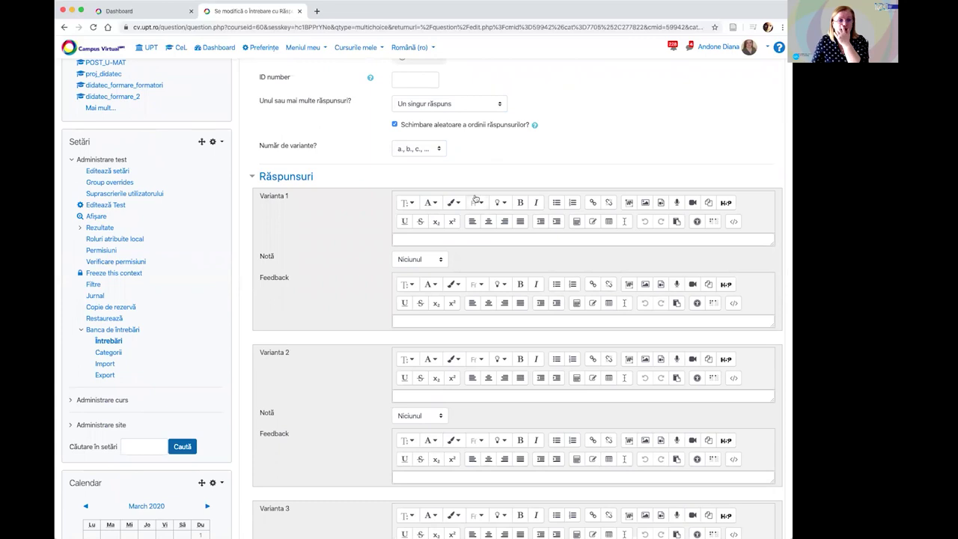
{"action": "scroll", "coordinate": [461, 189], "scroll_direction": "down", "scroll_amount": 3}
{"action": "left_click", "coordinate": [401, 128]}
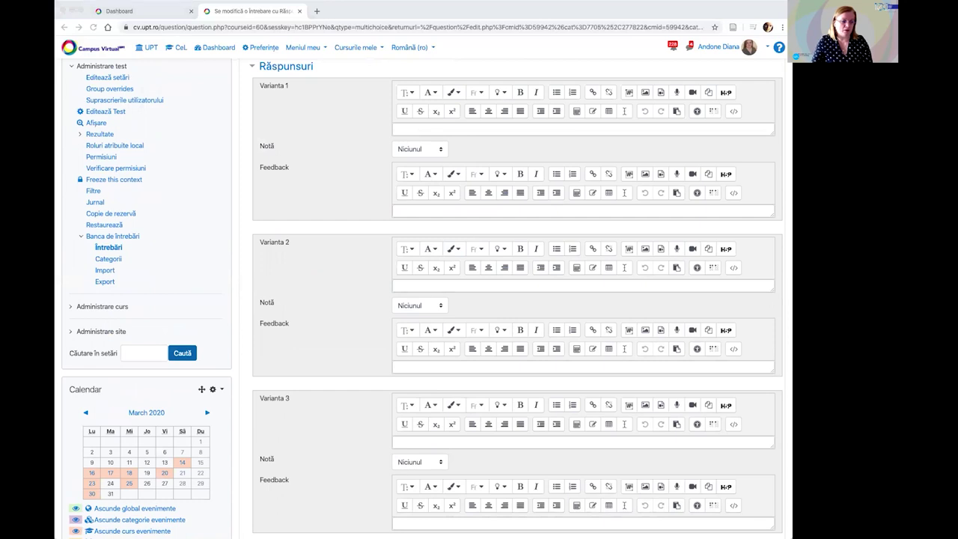
Step: Paste the Latin and Greek origin explanation of multimedia into Varianta 1 and enlarge its editor
{"action": "left_click", "coordinate": [410, 133]}
{"action": "key", "text": "super+v"}
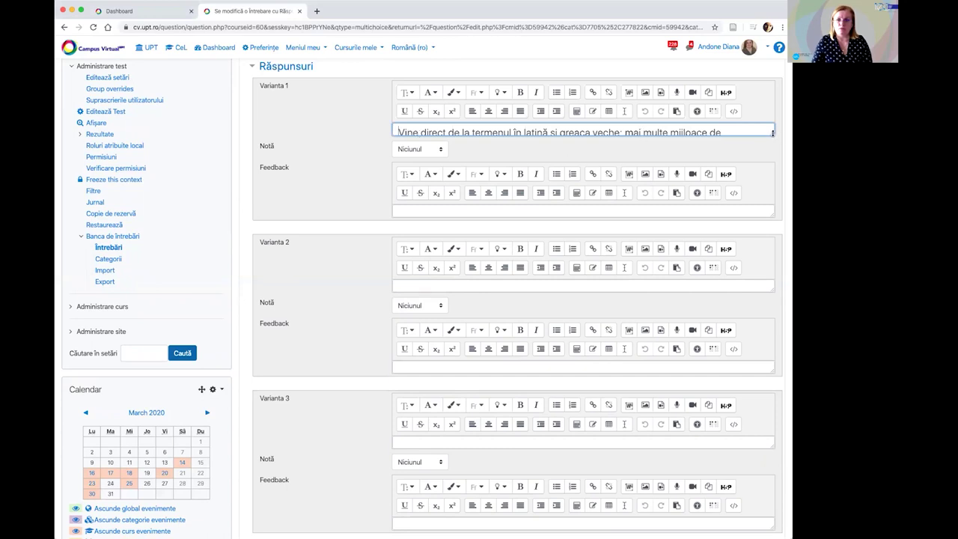
{"action": "left_click_drag", "start_coordinate": [772, 132], "coordinate": [770, 221]}
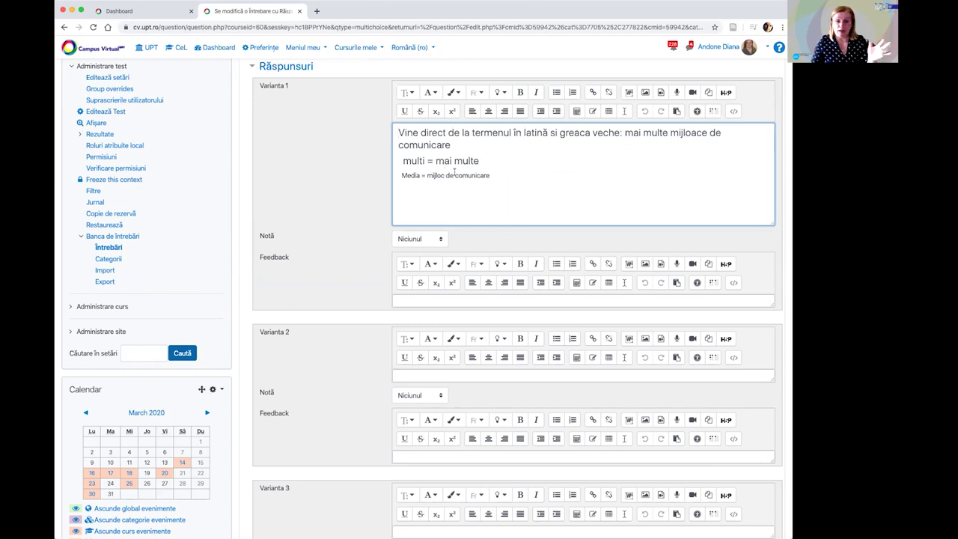
Step: Set all of Varianta 1's text to the 'small' font size
{"action": "left_click_drag", "start_coordinate": [502, 177], "coordinate": [387, 135]}
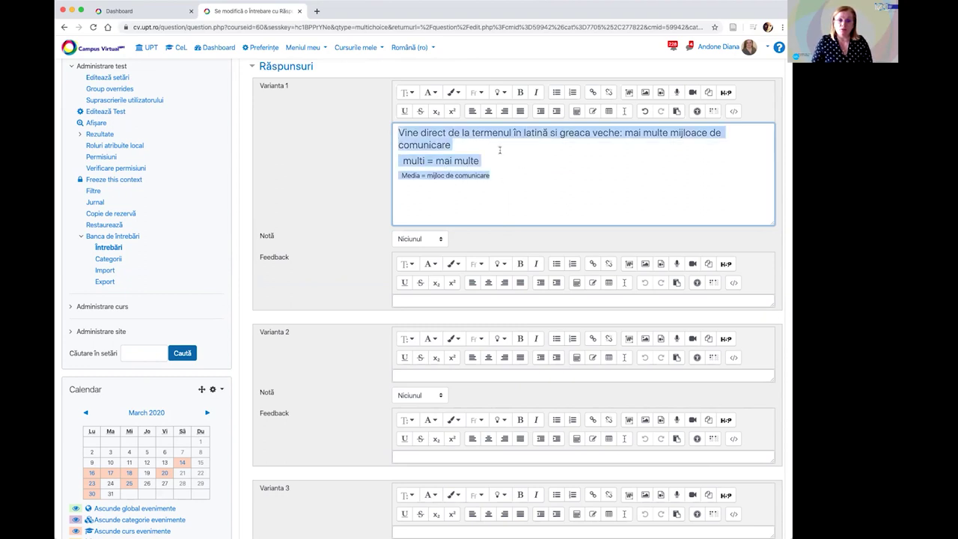
{"action": "left_click", "coordinate": [412, 94]}
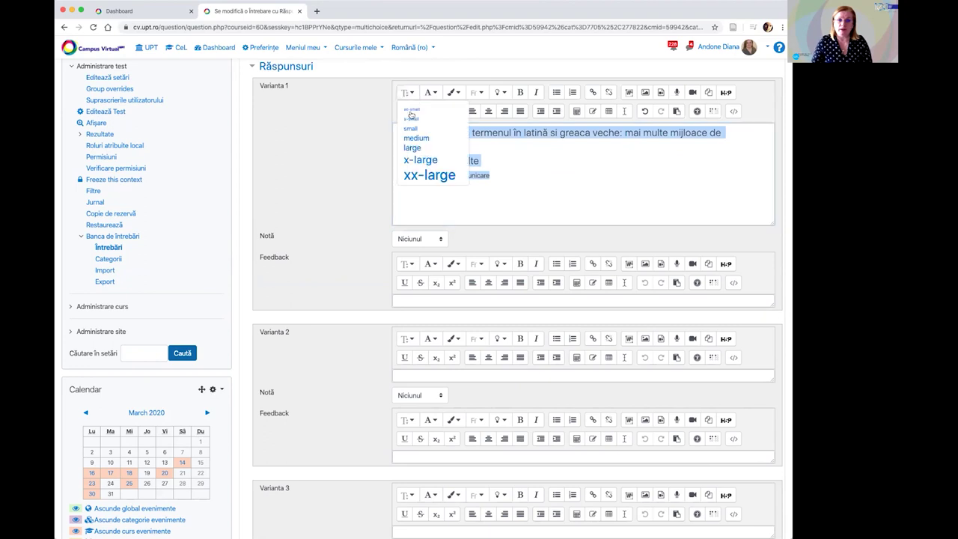
{"action": "left_click", "coordinate": [411, 118]}
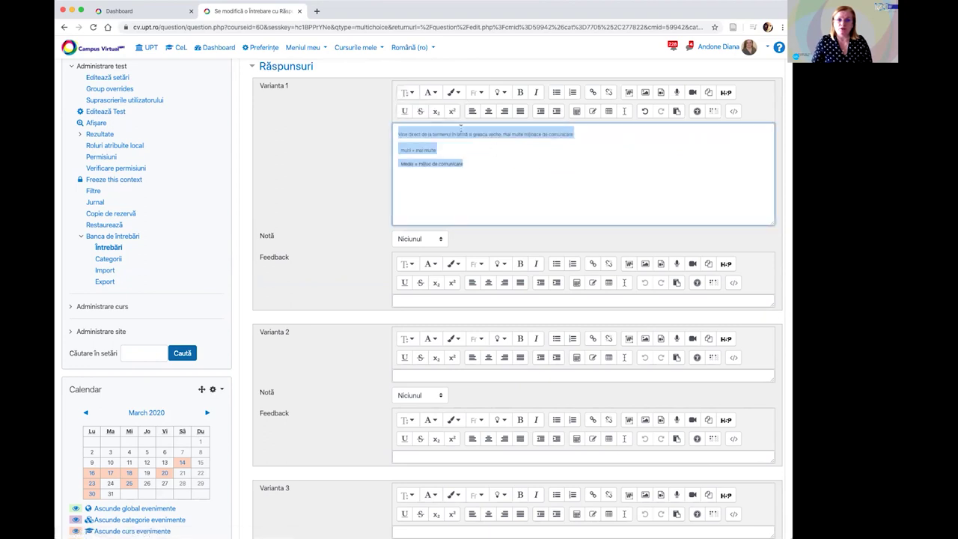
{"action": "left_click", "coordinate": [412, 94]}
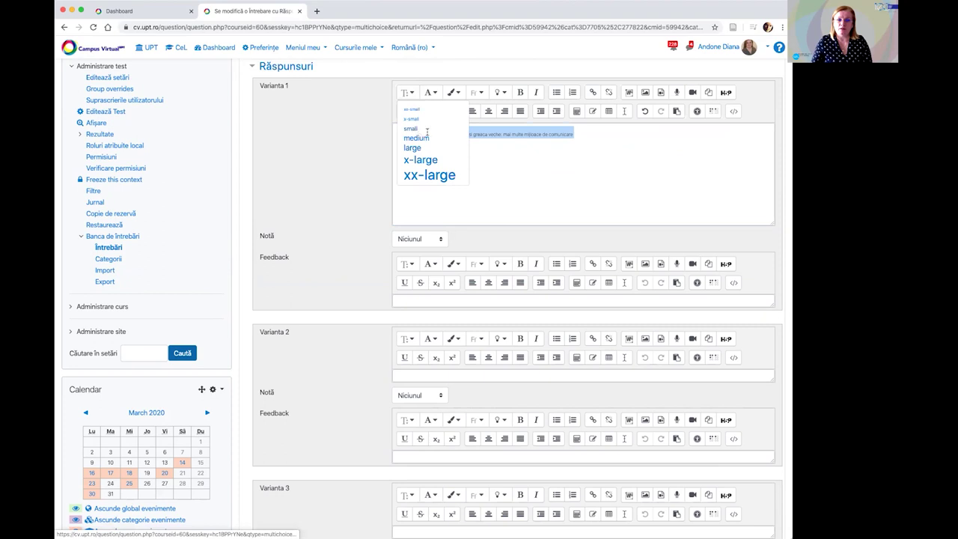
{"action": "left_click", "coordinate": [417, 132]}
{"action": "left_click", "coordinate": [431, 93]}
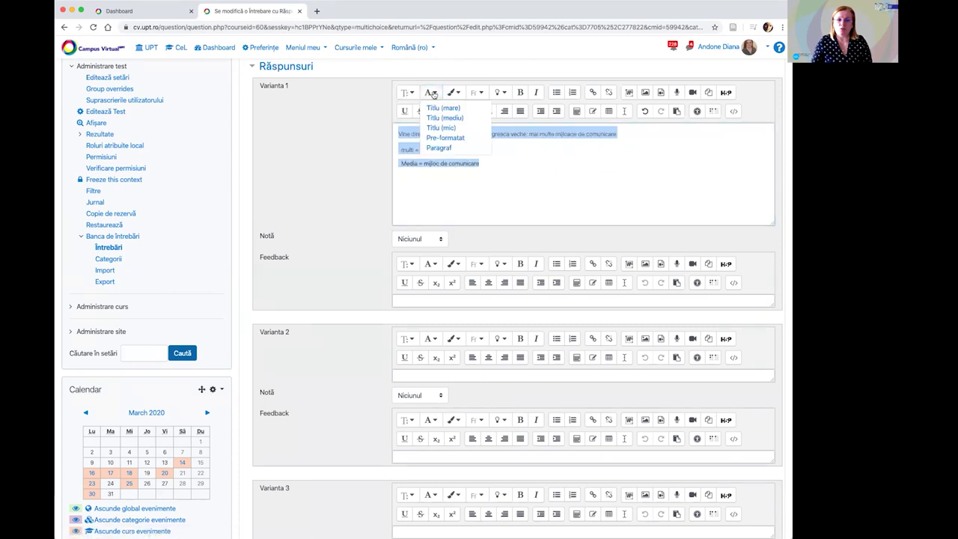
{"action": "left_click", "coordinate": [611, 165]}
{"action": "left_click", "coordinate": [626, 171]}
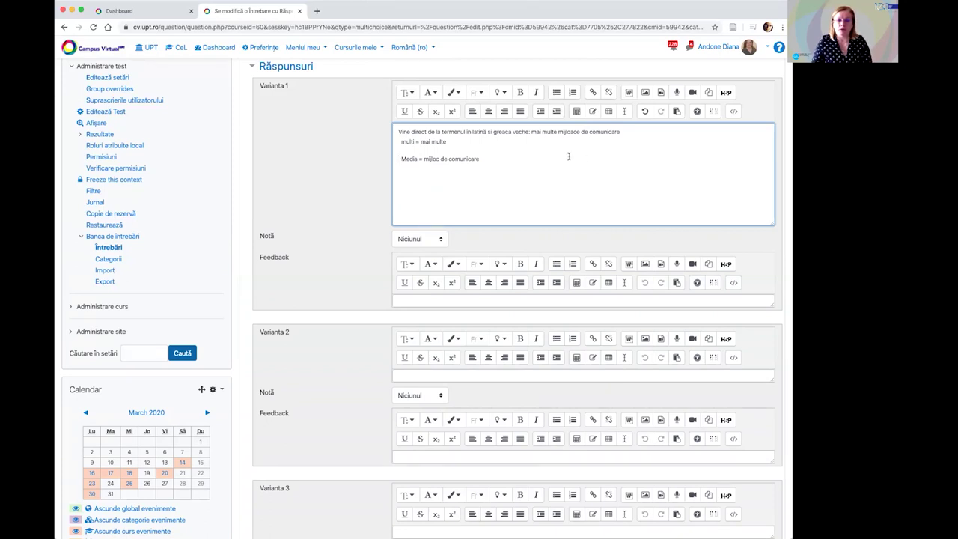
Step: Set Varianta 1's Notă grade to 100%
{"action": "scroll", "coordinate": [513, 152], "scroll_direction": "down", "scroll_amount": 1}
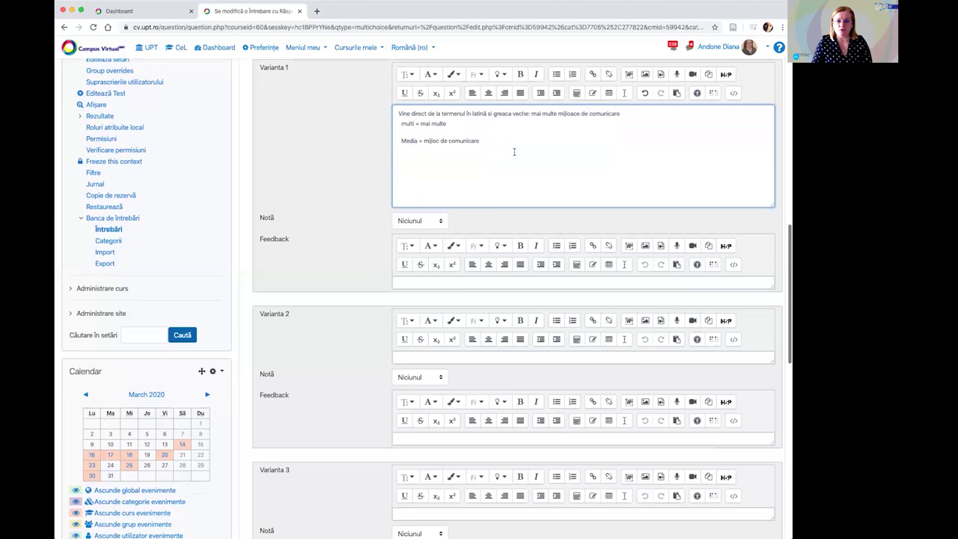
{"action": "left_click", "coordinate": [421, 206]}
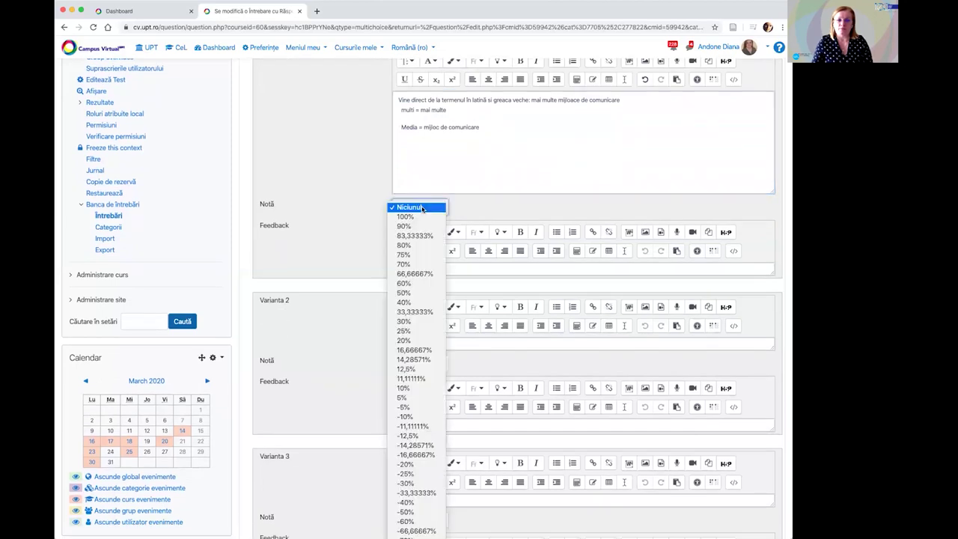
{"action": "left_click", "coordinate": [497, 212]}
{"action": "scroll", "coordinate": [479, 187], "scroll_direction": "down", "scroll_amount": 2}
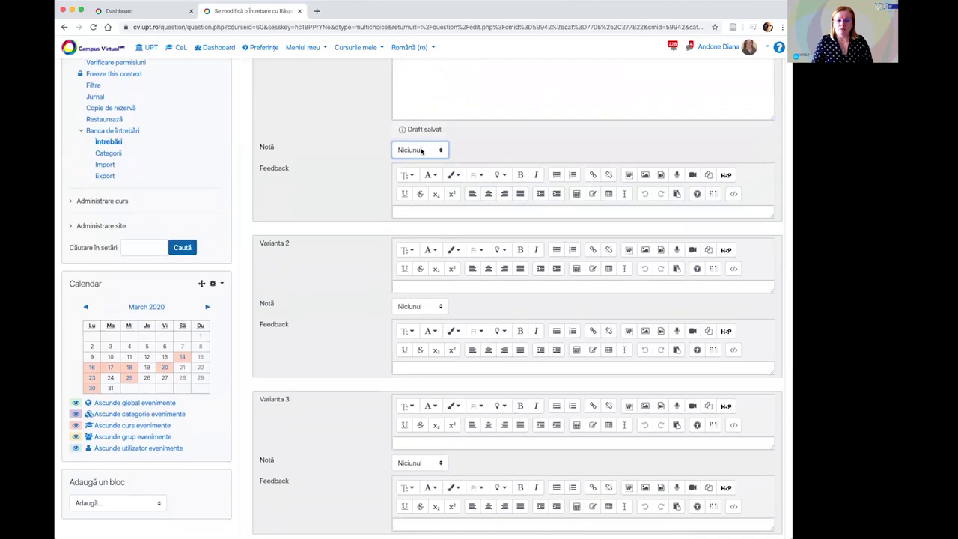
{"action": "left_click", "coordinate": [420, 150]}
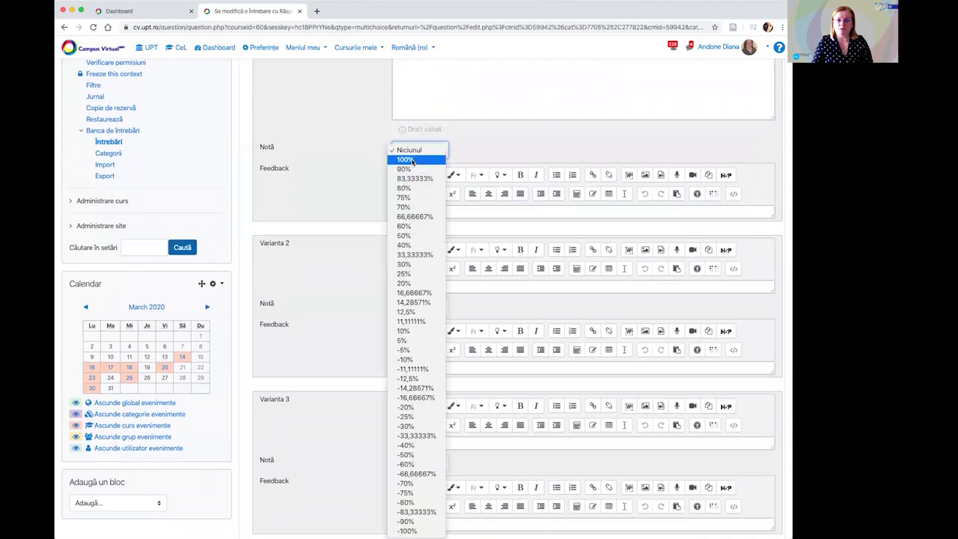
{"action": "left_click", "coordinate": [405, 160]}
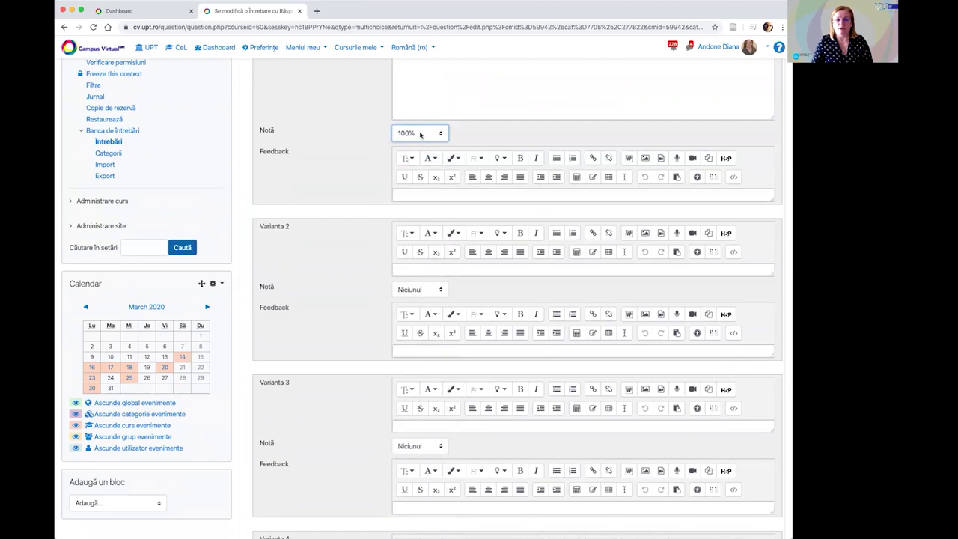
{"action": "scroll", "coordinate": [420, 134], "scroll_direction": "up", "scroll_amount": 5}
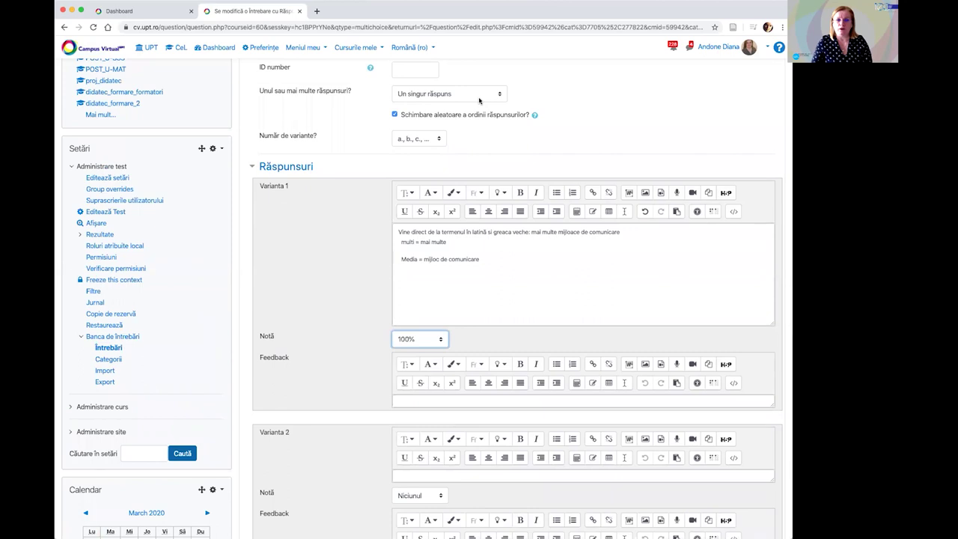
{"action": "scroll", "coordinate": [484, 307], "scroll_direction": "down", "scroll_amount": 1}
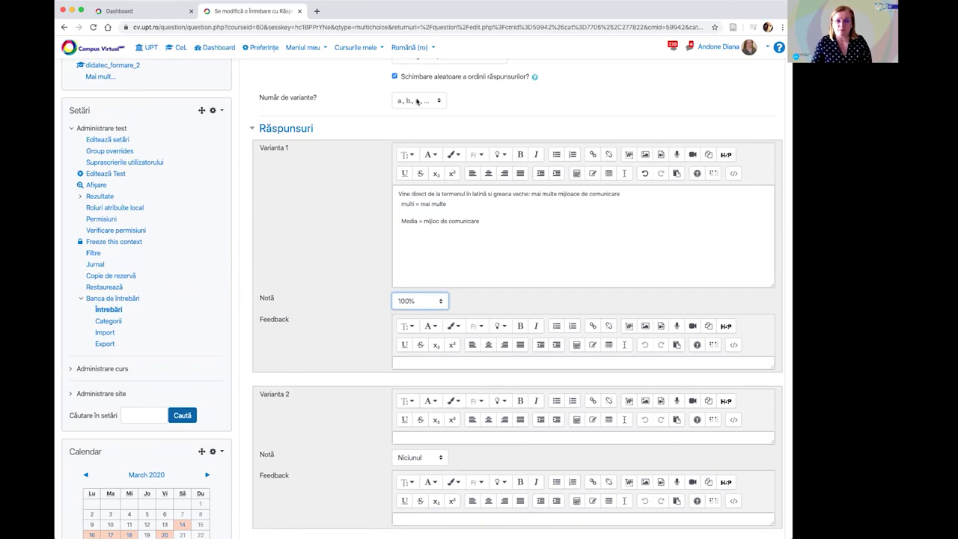
{"action": "scroll", "coordinate": [530, 268], "scroll_direction": "down", "scroll_amount": 4}
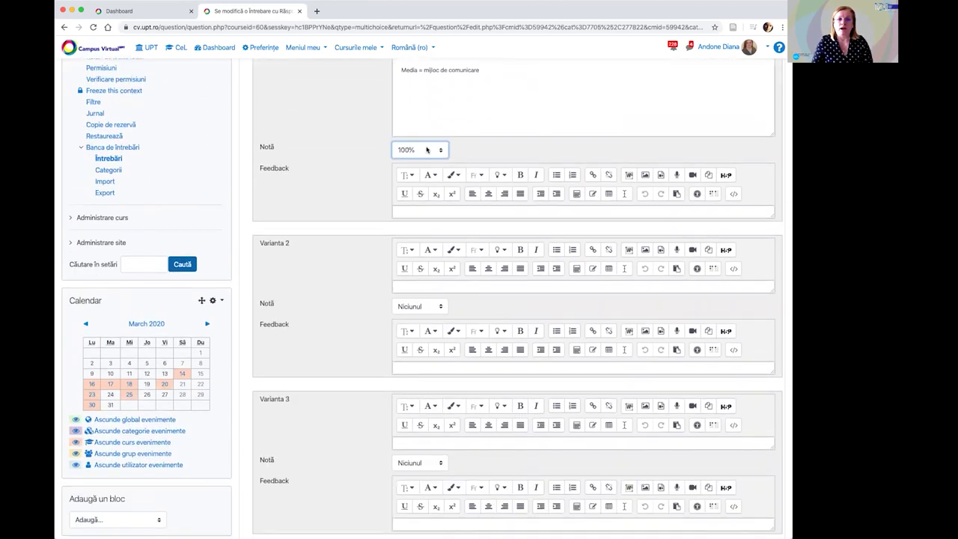
{"action": "scroll", "coordinate": [519, 151], "scroll_direction": "down", "scroll_amount": 2}
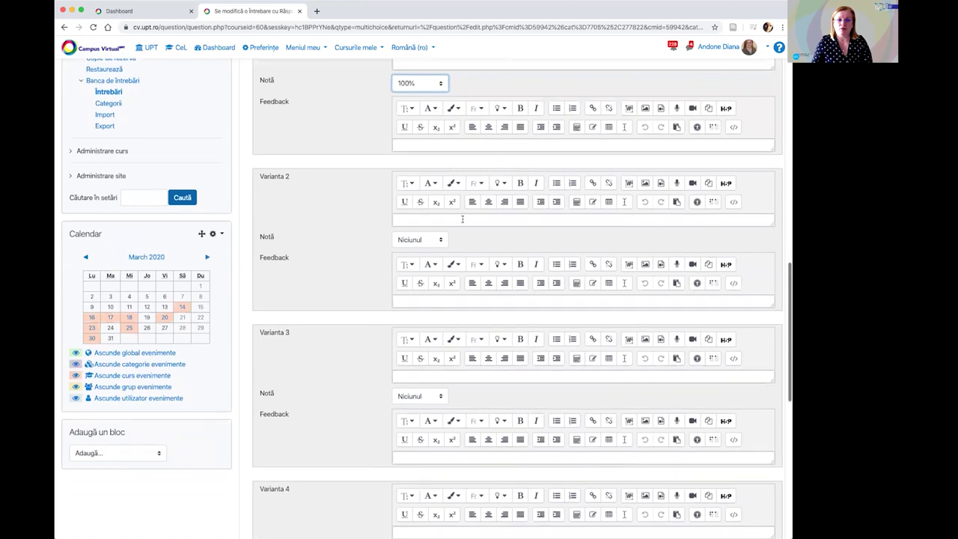
Step: Enter 'wgrehtr' as Varianta 2 and give it a -10% grade
{"action": "left_click", "coordinate": [406, 220]}
{"action": "type", "text": "wgrehtr"}
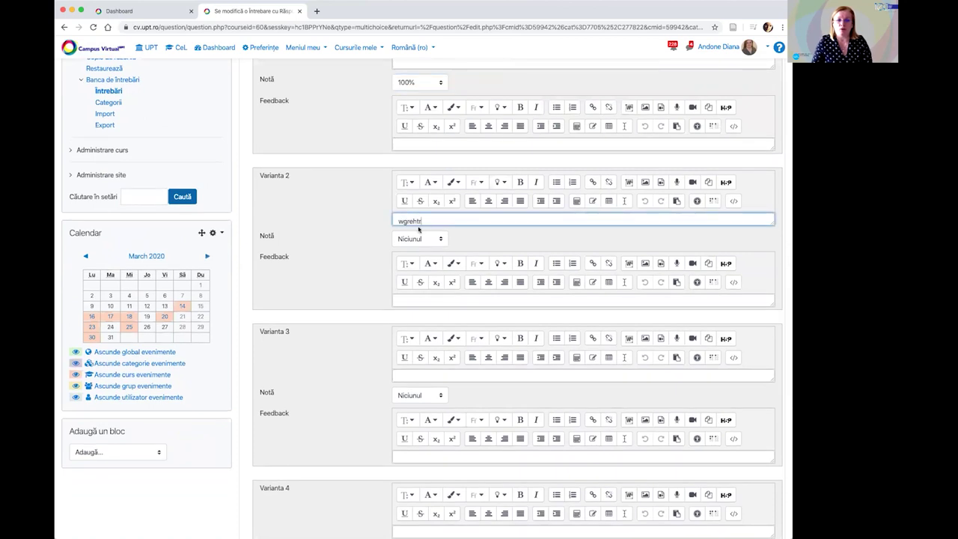
{"action": "left_click", "coordinate": [417, 239]}
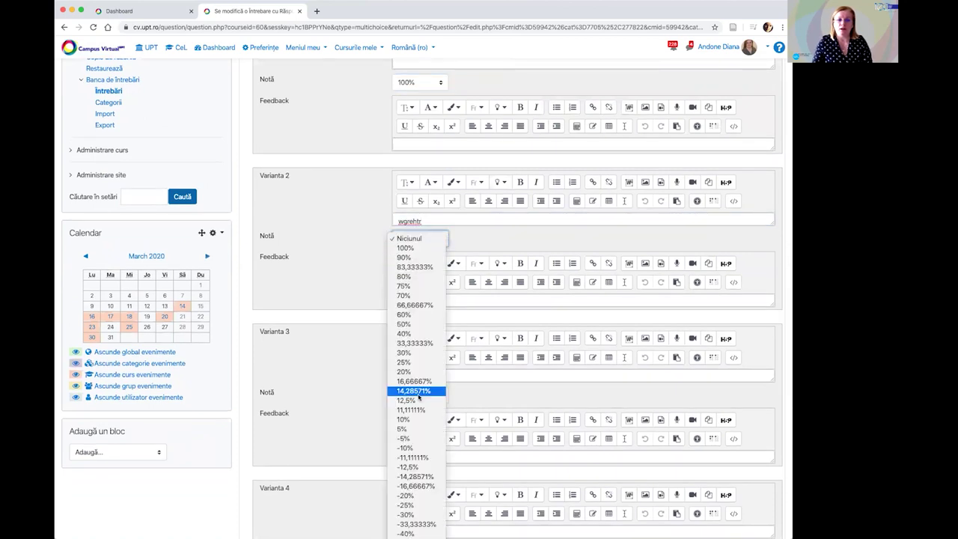
{"action": "scroll", "coordinate": [406, 438], "scroll_direction": "down", "scroll_amount": 2}
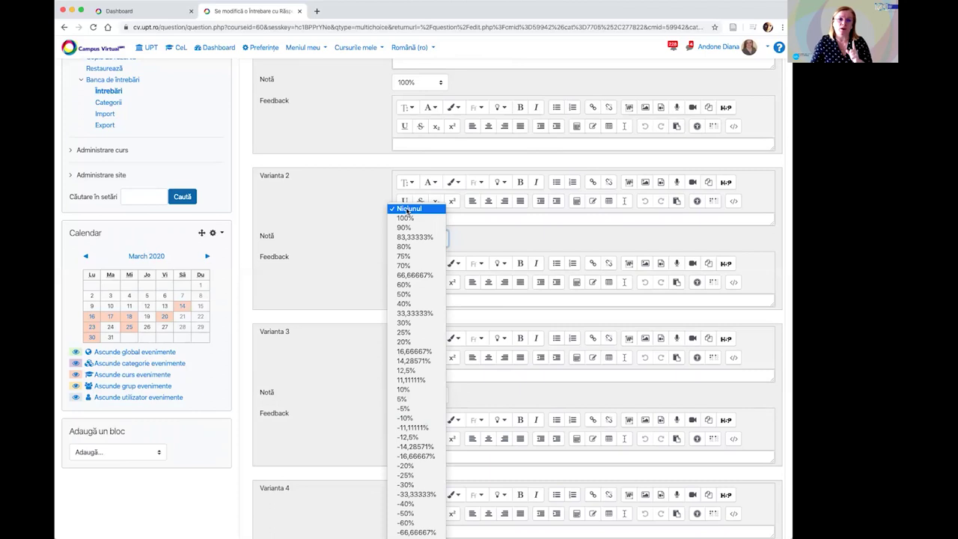
{"action": "left_click", "coordinate": [407, 417]}
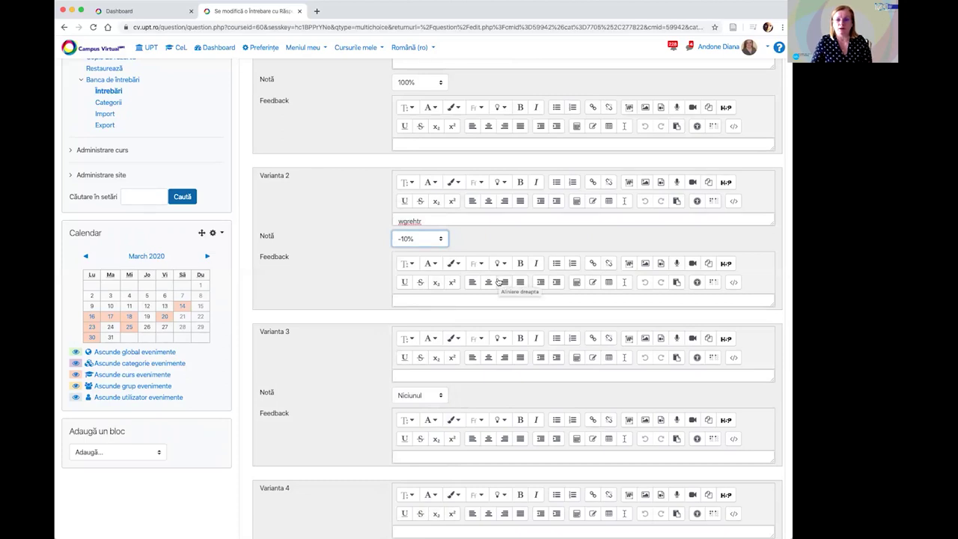
Step: Fill Varianta 3 with '6787' and Varianta 4 with 'kgtruytiu'
{"action": "left_click", "coordinate": [452, 375]}
{"action": "type", "text": "6787"}
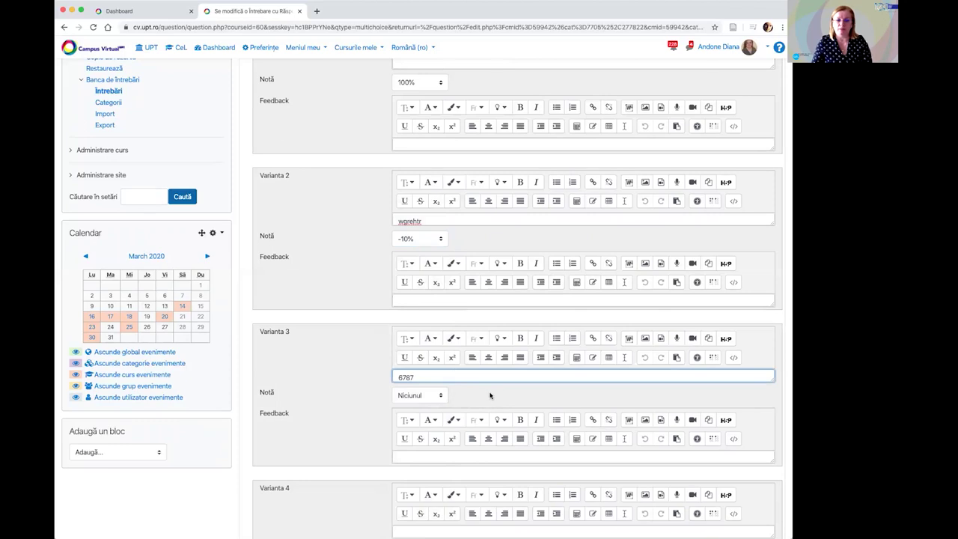
{"action": "scroll", "coordinate": [490, 393], "scroll_direction": "down", "scroll_amount": 2}
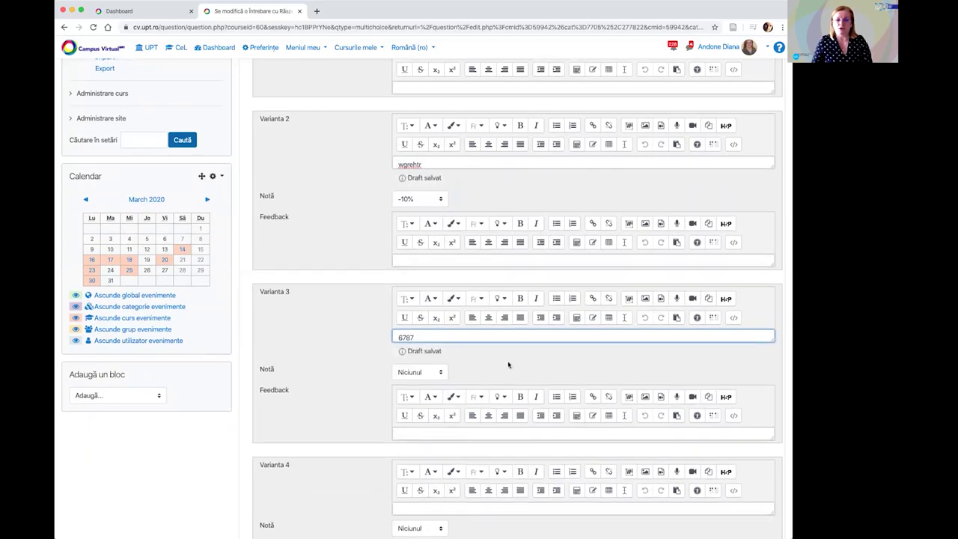
{"action": "scroll", "coordinate": [508, 363], "scroll_direction": "down", "scroll_amount": 5}
{"action": "left_click", "coordinate": [425, 364]}
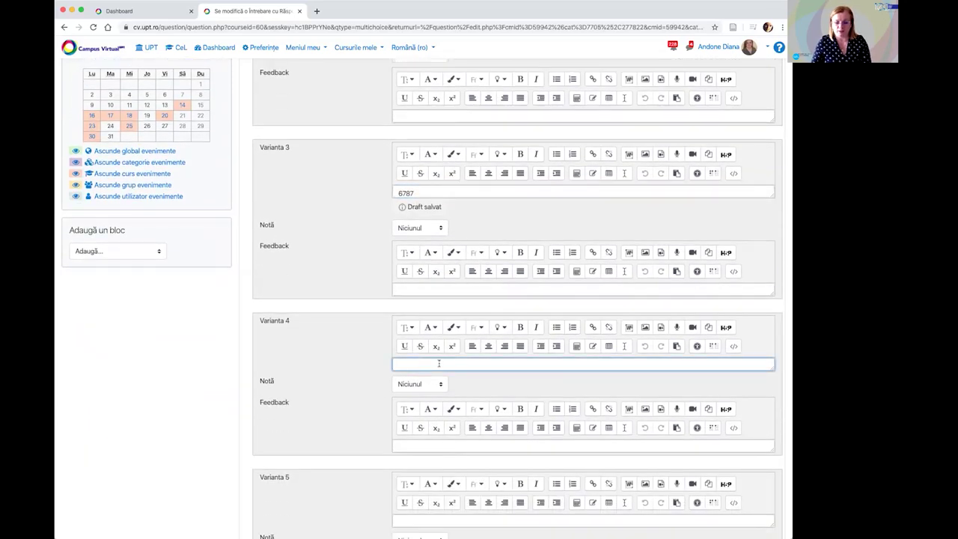
{"action": "type", "text": "kgtruytiu"}
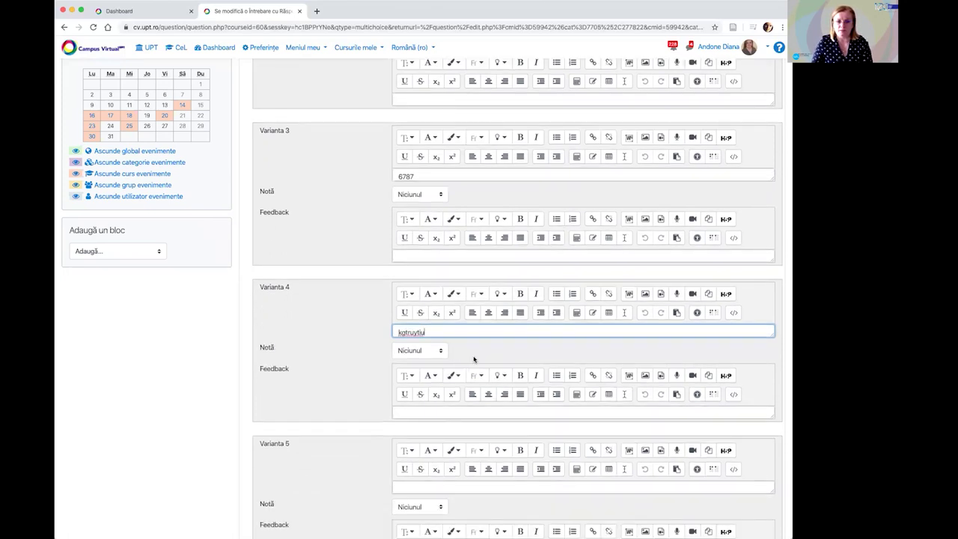
{"action": "scroll", "coordinate": [474, 358], "scroll_direction": "down", "scroll_amount": 5}
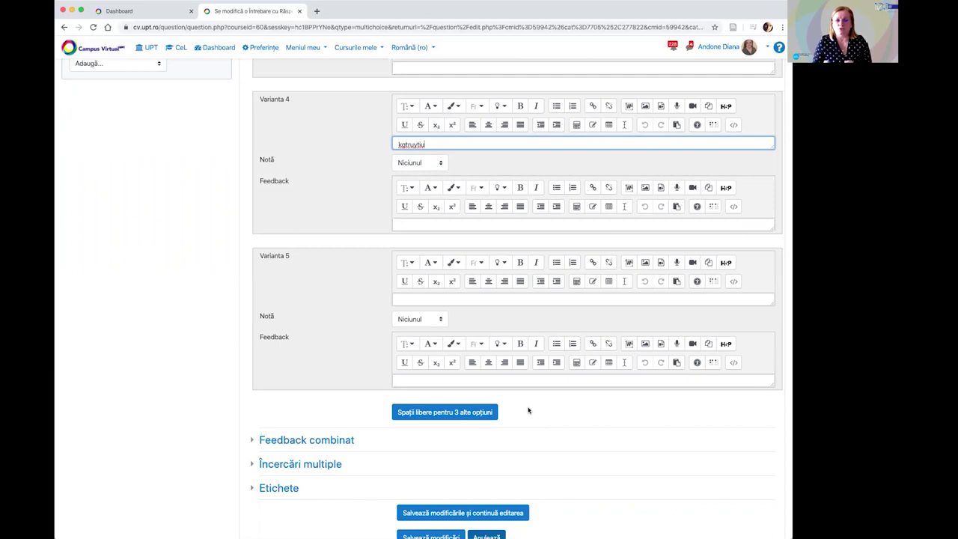
Step: Expand the combined feedback section and scroll down through the question's settings
{"action": "scroll", "coordinate": [527, 410], "scroll_direction": "down", "scroll_amount": 3}
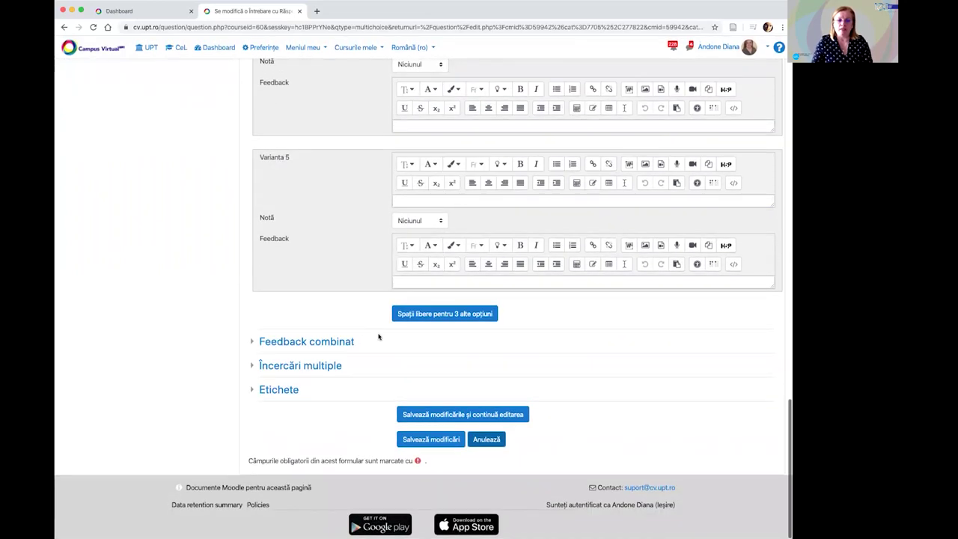
{"action": "left_click", "coordinate": [318, 344]}
{"action": "scroll", "coordinate": [299, 329], "scroll_direction": "down", "scroll_amount": 5}
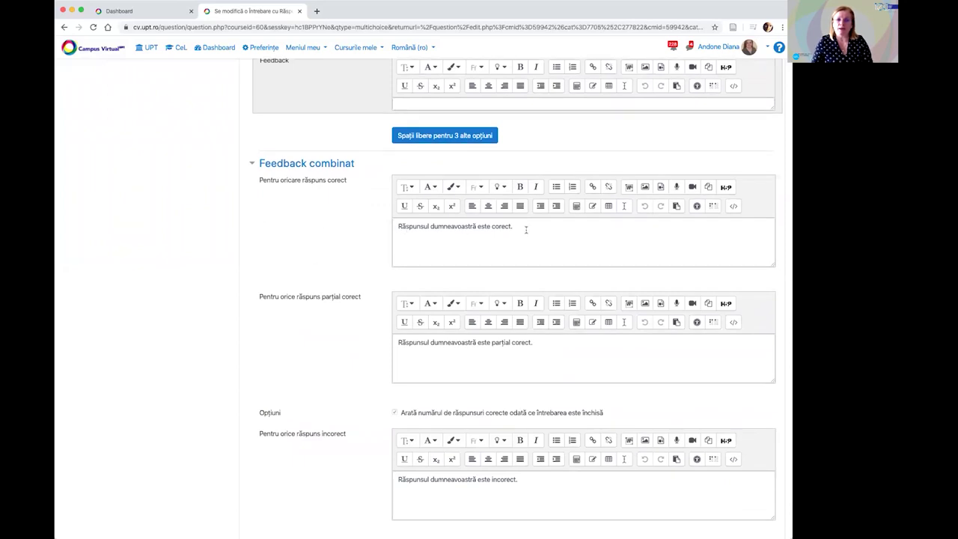
{"action": "scroll", "coordinate": [413, 218], "scroll_direction": "up", "scroll_amount": 10}
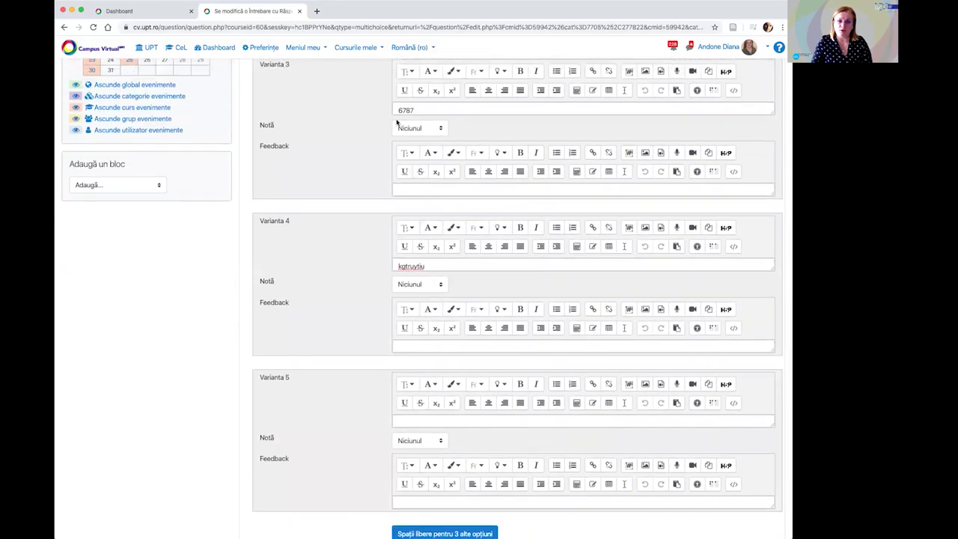
{"action": "scroll", "coordinate": [410, 132], "scroll_direction": "up", "scroll_amount": 3}
{"action": "scroll", "coordinate": [427, 104], "scroll_direction": "up", "scroll_amount": 6}
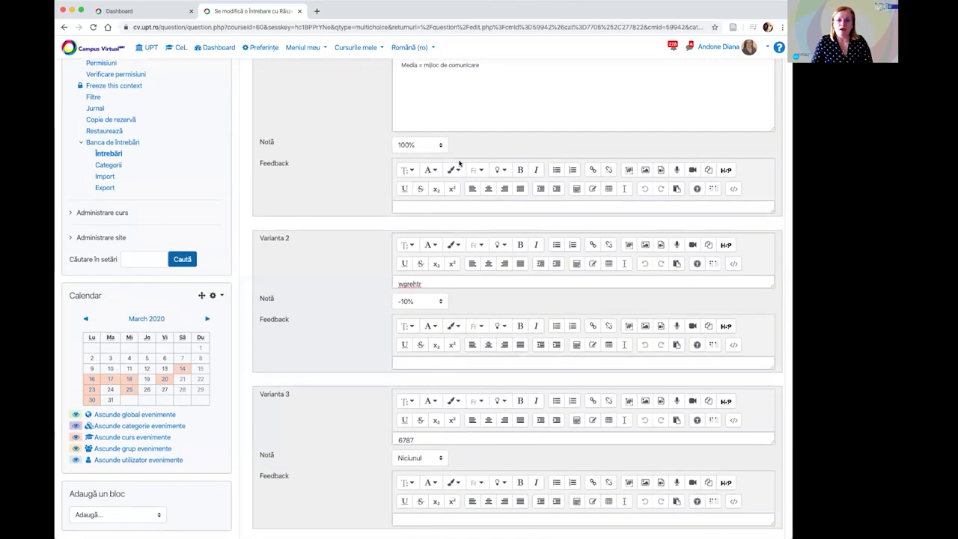
{"action": "scroll", "coordinate": [457, 161], "scroll_direction": "down", "scroll_amount": 20}
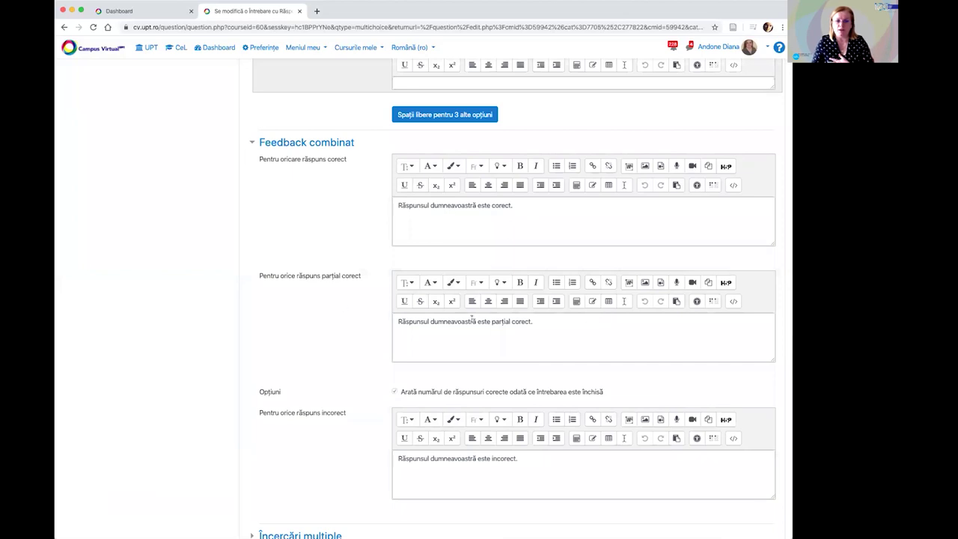
{"action": "scroll", "coordinate": [576, 325], "scroll_direction": "down", "scroll_amount": 3}
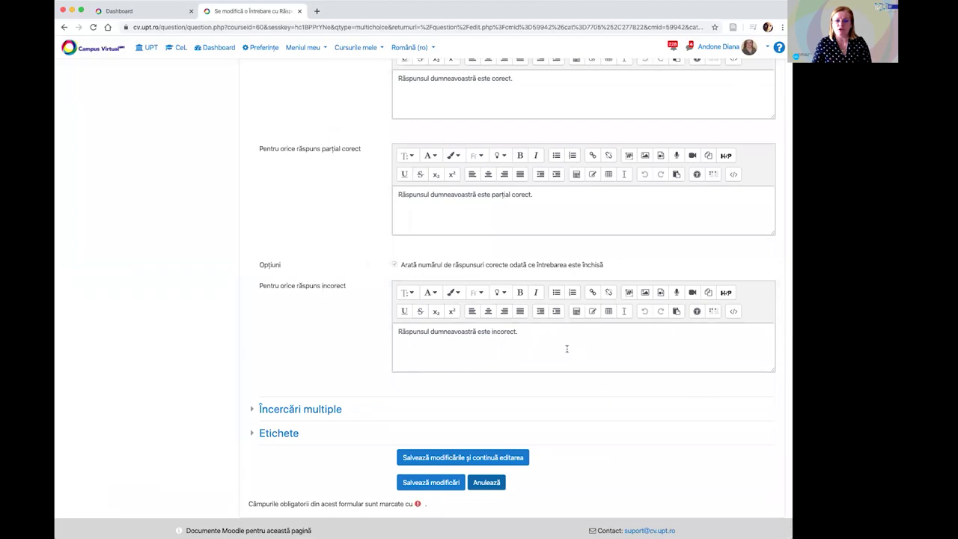
{"action": "scroll", "coordinate": [544, 344], "scroll_direction": "down", "scroll_amount": 1}
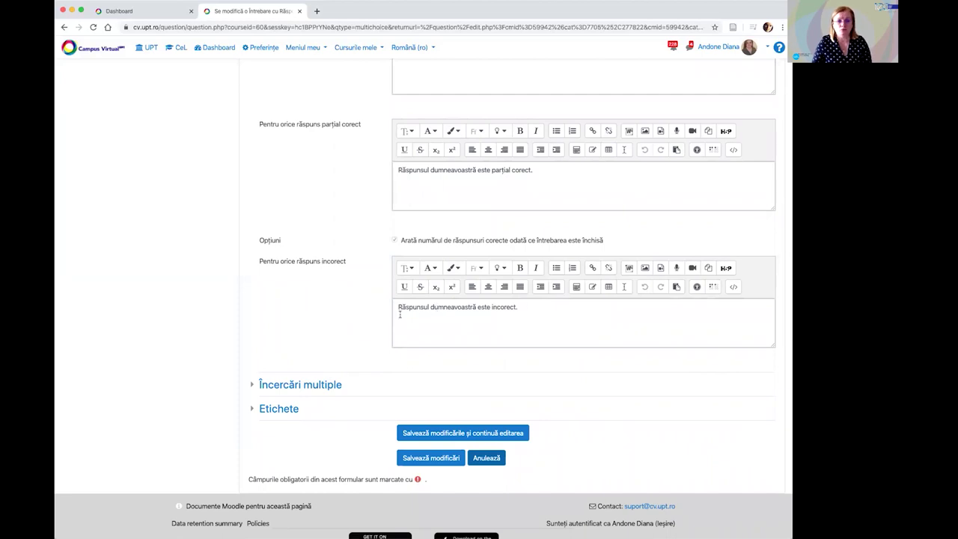
{"action": "scroll", "coordinate": [330, 332], "scroll_direction": "down", "scroll_amount": 1}
Step: Set a 10% penalty per incorrect try and write Hint 1 'gandeste la greci'
{"action": "left_click", "coordinate": [303, 366]}
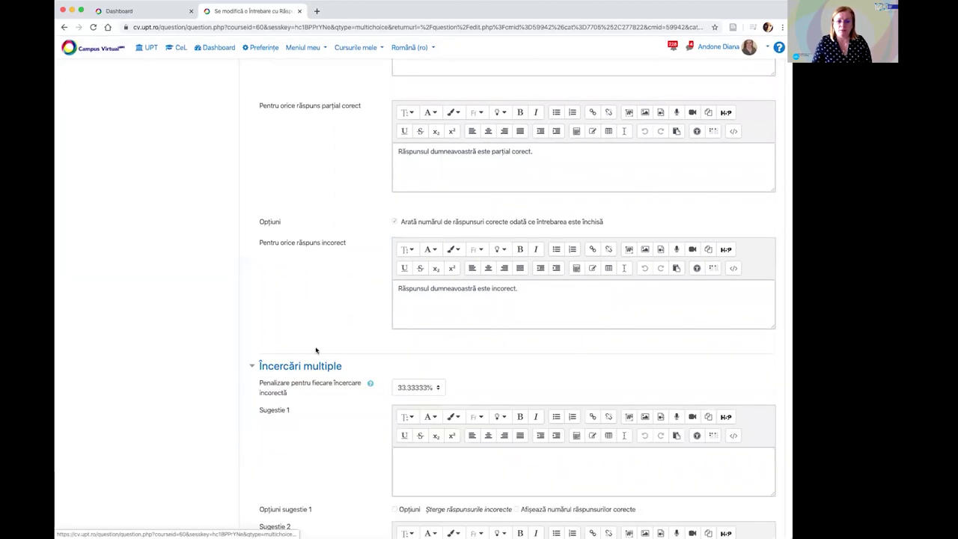
{"action": "scroll", "coordinate": [314, 340], "scroll_direction": "down", "scroll_amount": 2}
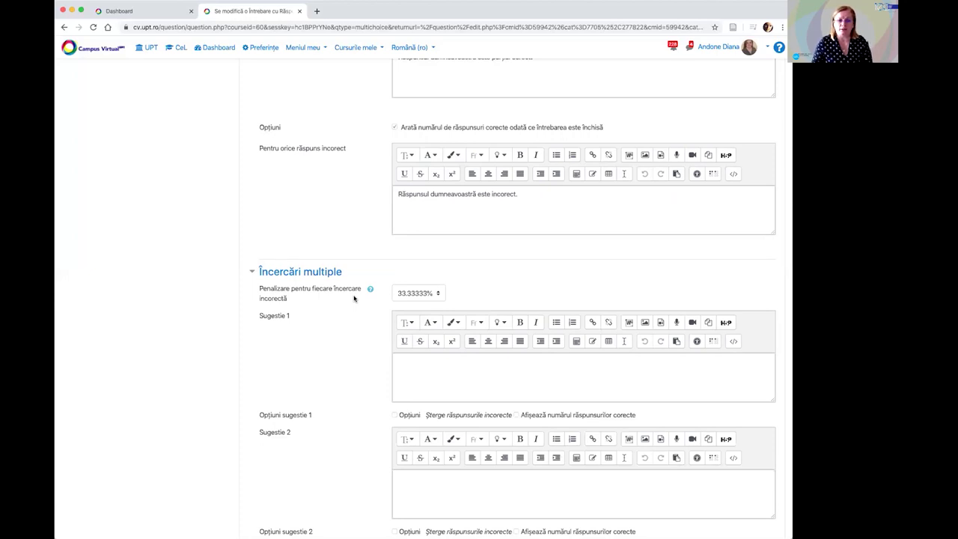
{"action": "scroll", "coordinate": [354, 298], "scroll_direction": "down", "scroll_amount": 5}
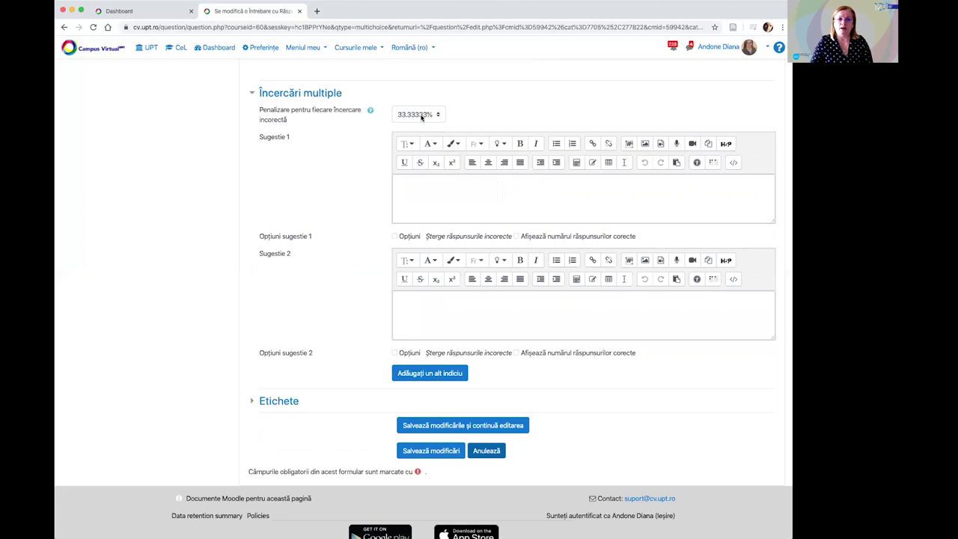
{"action": "left_click", "coordinate": [411, 115]}
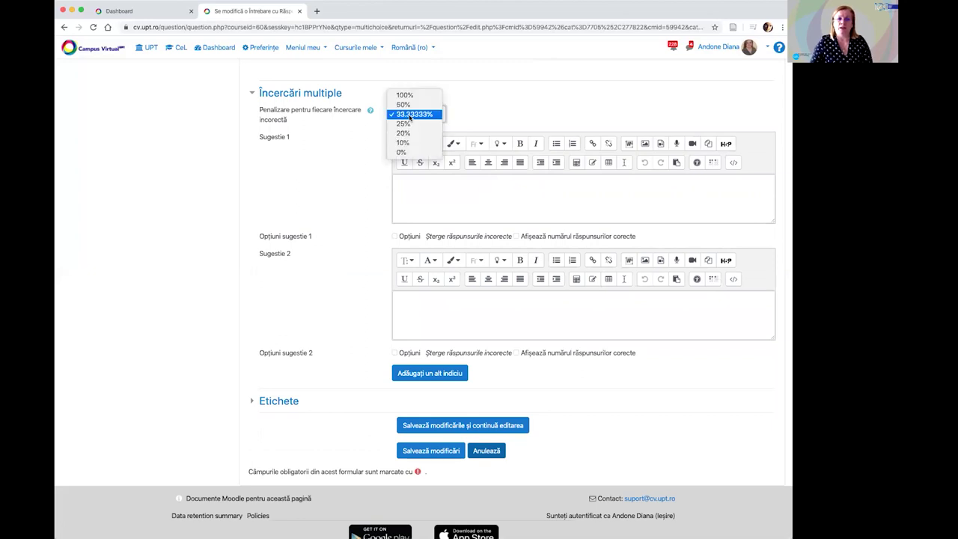
{"action": "left_click", "coordinate": [404, 142]}
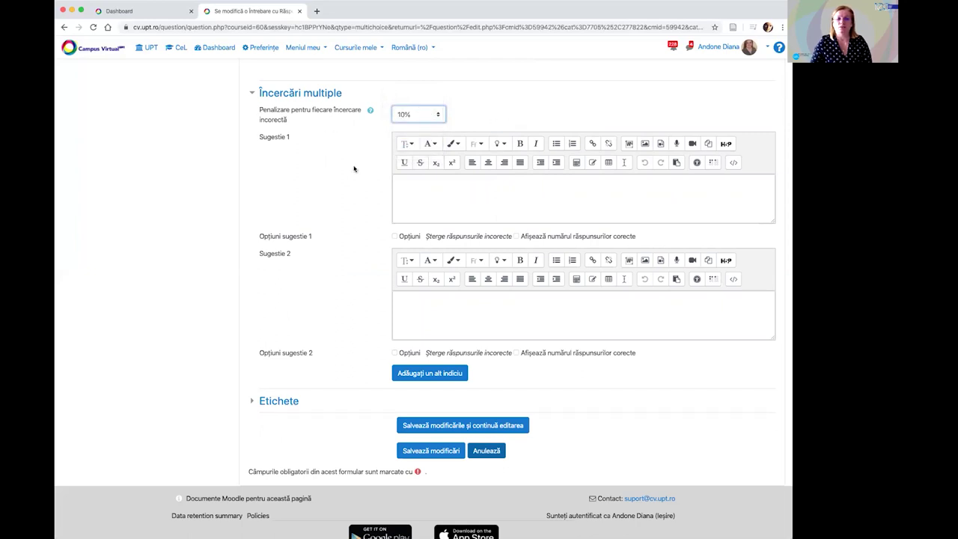
{"action": "scroll", "coordinate": [349, 168], "scroll_direction": "down", "scroll_amount": 1}
{"action": "left_click", "coordinate": [423, 175]}
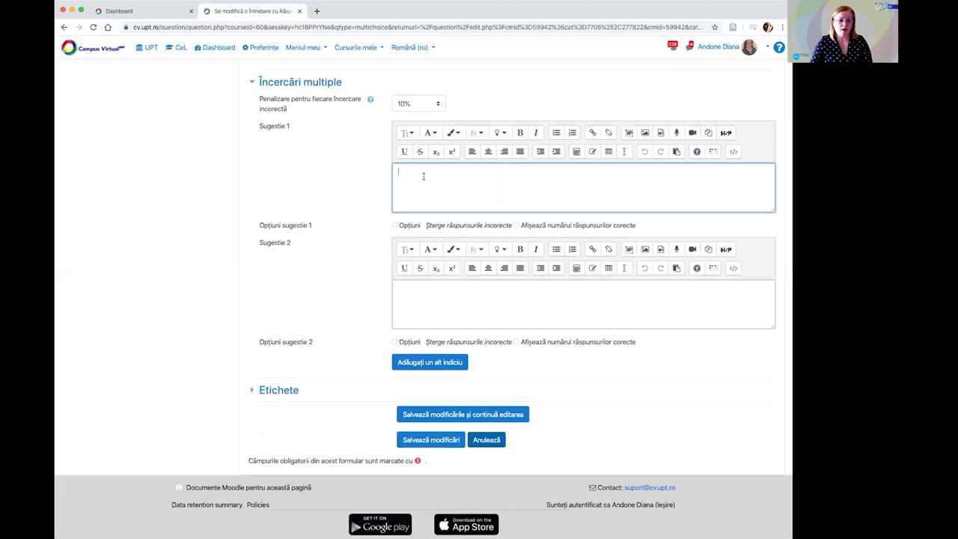
{"action": "type", "text": "gandeste la greci"}
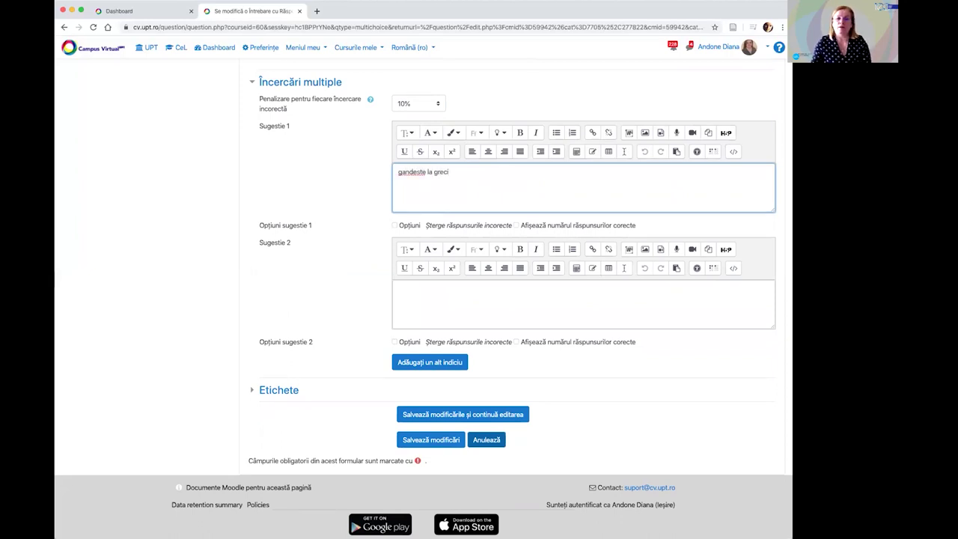
{"action": "left_click", "coordinate": [340, 172]}
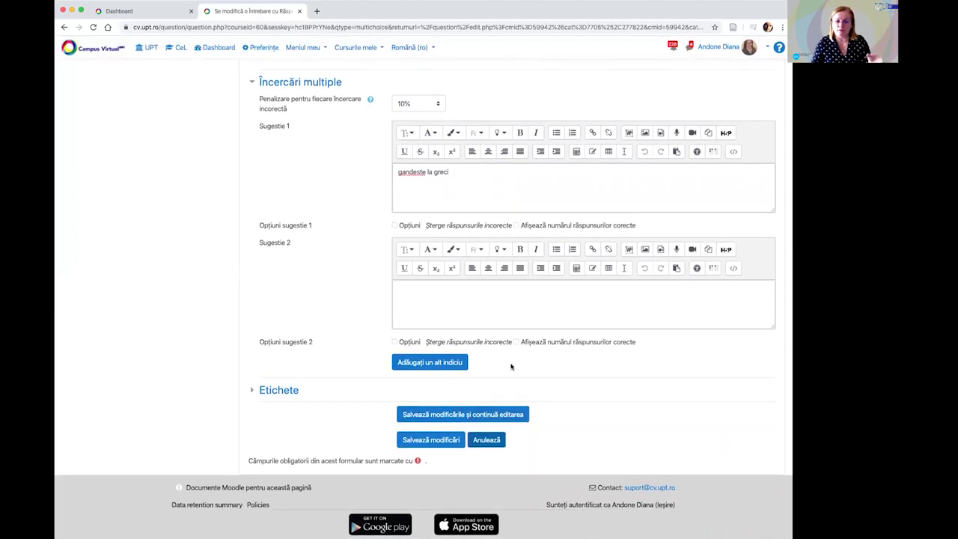
Step: Save the question with 'Salvează modificările și continuă editarea' and review the reloaded form
{"action": "left_click", "coordinate": [452, 416]}
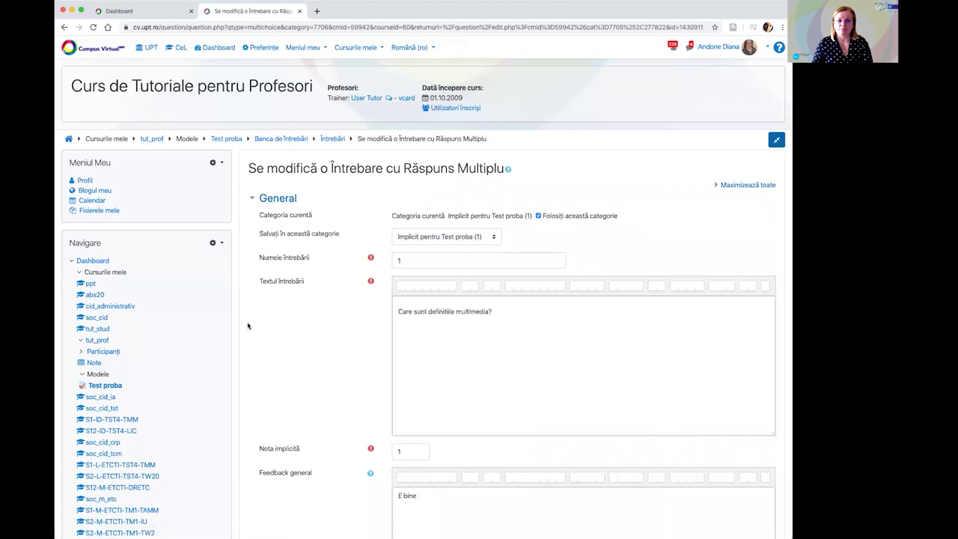
{"action": "scroll", "coordinate": [297, 327], "scroll_direction": "down", "scroll_amount": 10}
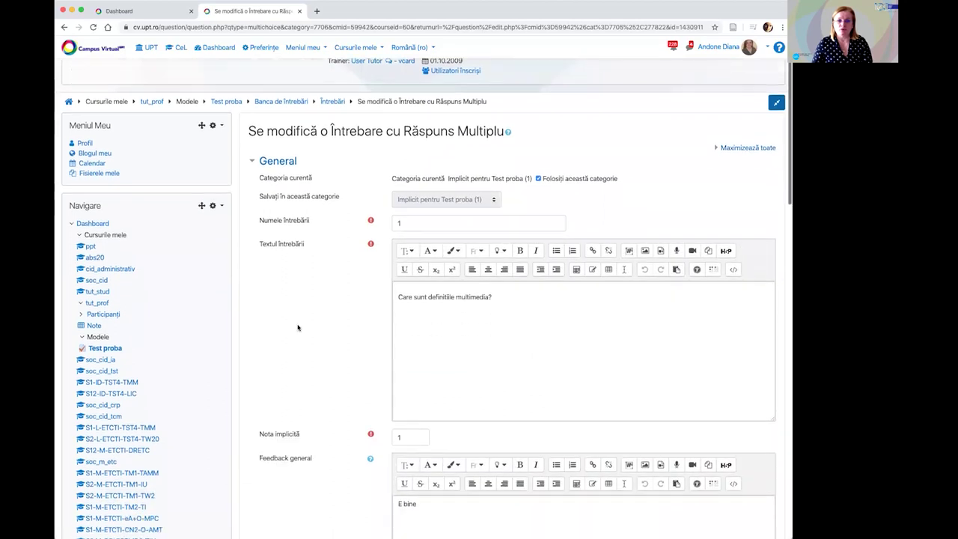
Step: Raise question 1's default mark to 100, save and keep editing, then save and return to the bank
{"action": "scroll", "coordinate": [297, 326], "scroll_direction": "down", "scroll_amount": 6}
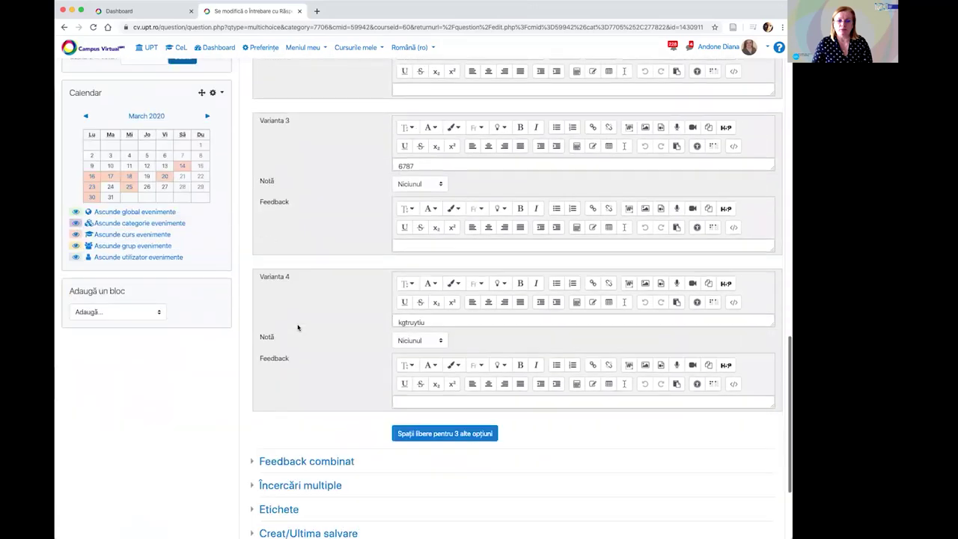
{"action": "scroll", "coordinate": [297, 326], "scroll_direction": "up", "scroll_amount": 15}
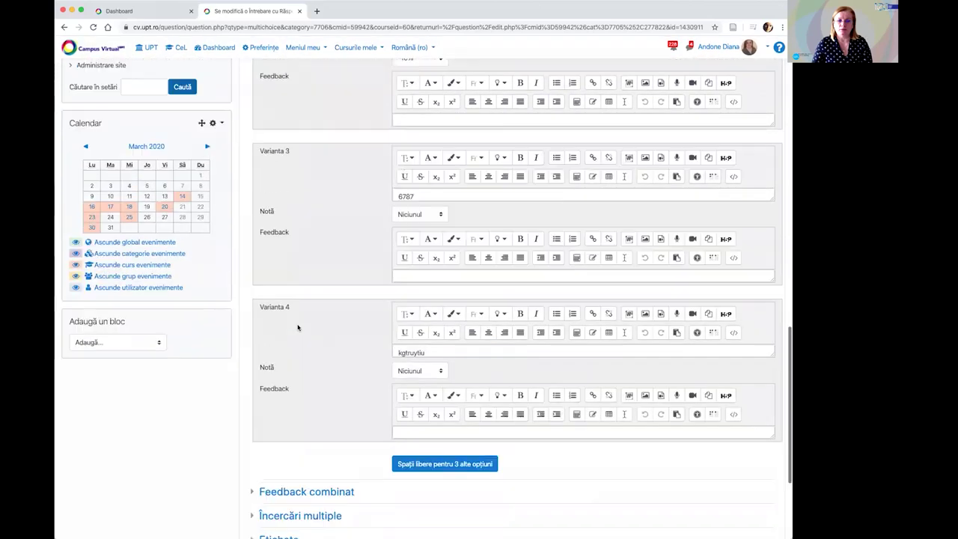
{"action": "scroll", "coordinate": [297, 327], "scroll_direction": "up", "scroll_amount": 2}
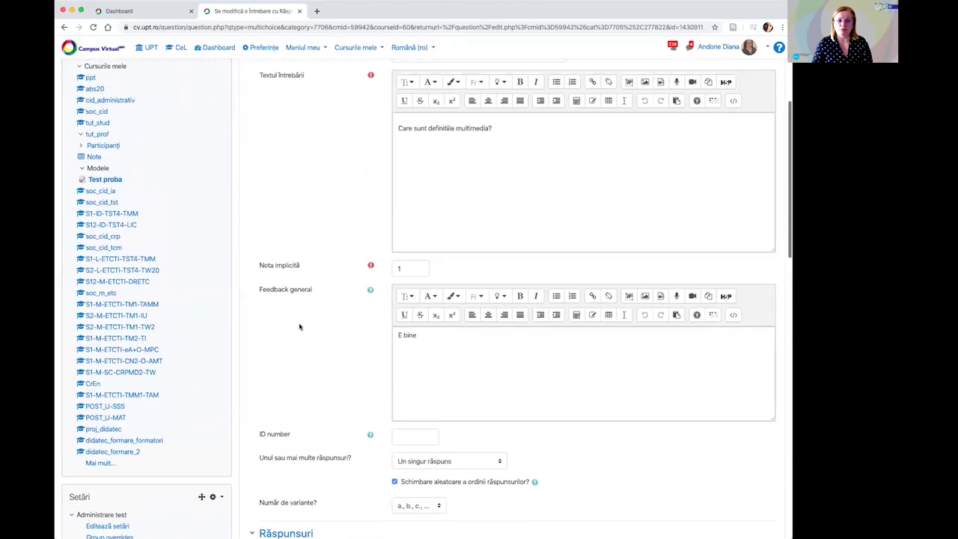
{"action": "left_click", "coordinate": [404, 294]}
{"action": "type", "text": "00"}
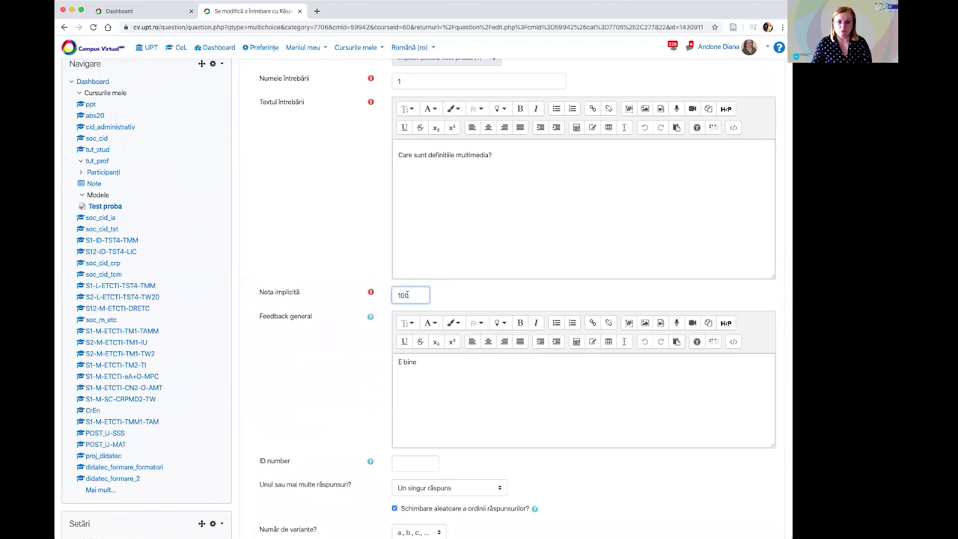
{"action": "scroll", "coordinate": [387, 308], "scroll_direction": "down", "scroll_amount": 17}
{"action": "scroll", "coordinate": [386, 308], "scroll_direction": "down", "scroll_amount": 3}
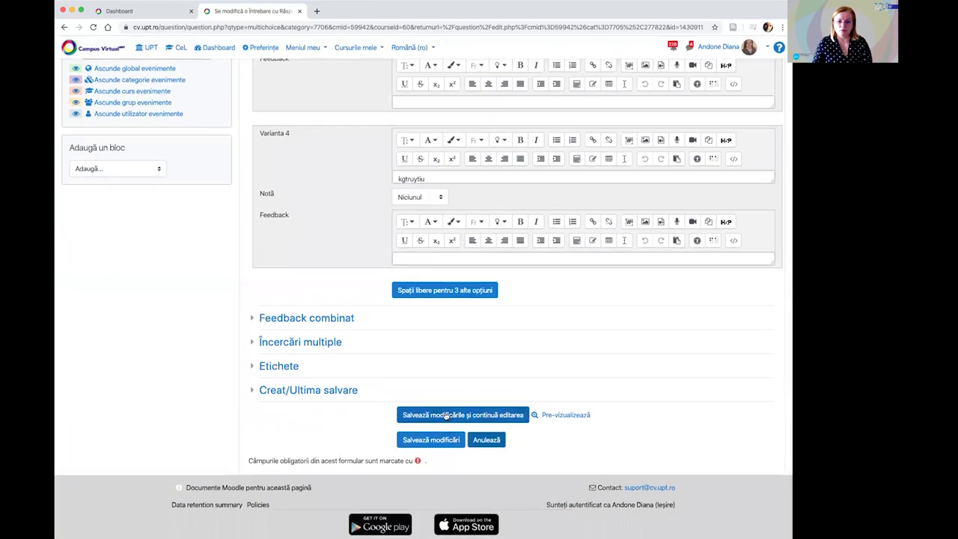
{"action": "left_click", "coordinate": [434, 441]}
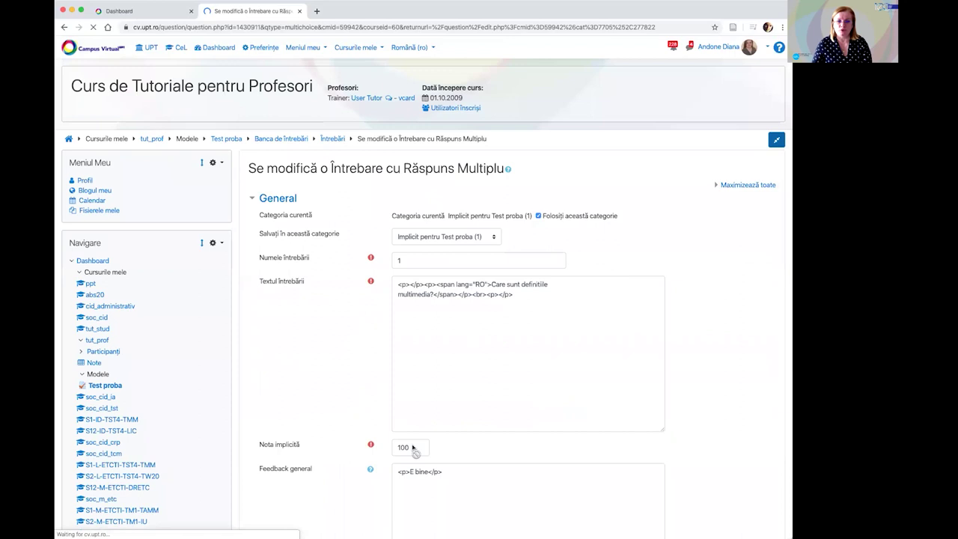
{"action": "scroll", "coordinate": [406, 433], "scroll_direction": "down", "scroll_amount": 2}
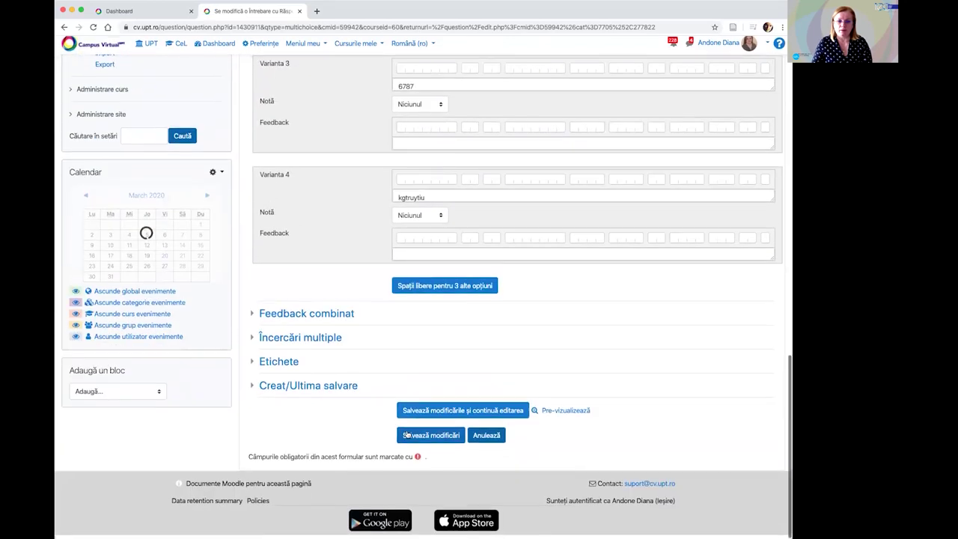
{"action": "left_click", "coordinate": [430, 439]}
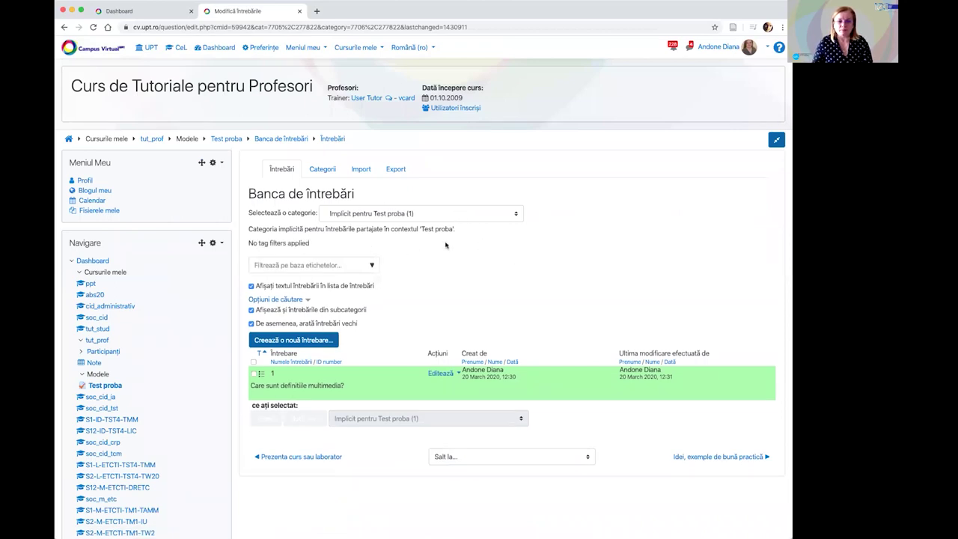
Step: Open the Editează actions menu on question 1 in the bank, then close it
{"action": "scroll", "coordinate": [544, 265], "scroll_direction": "down", "scroll_amount": 3}
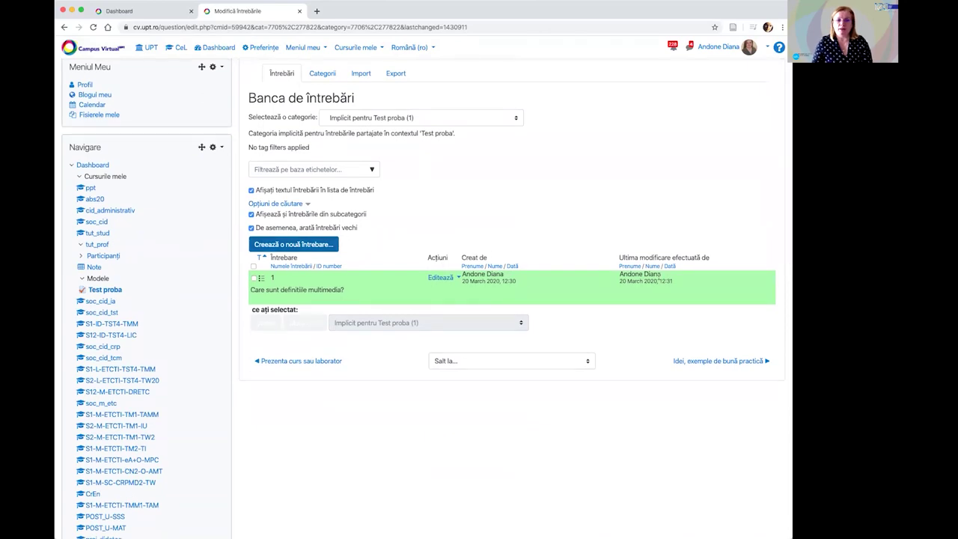
{"action": "left_click", "coordinate": [450, 278]}
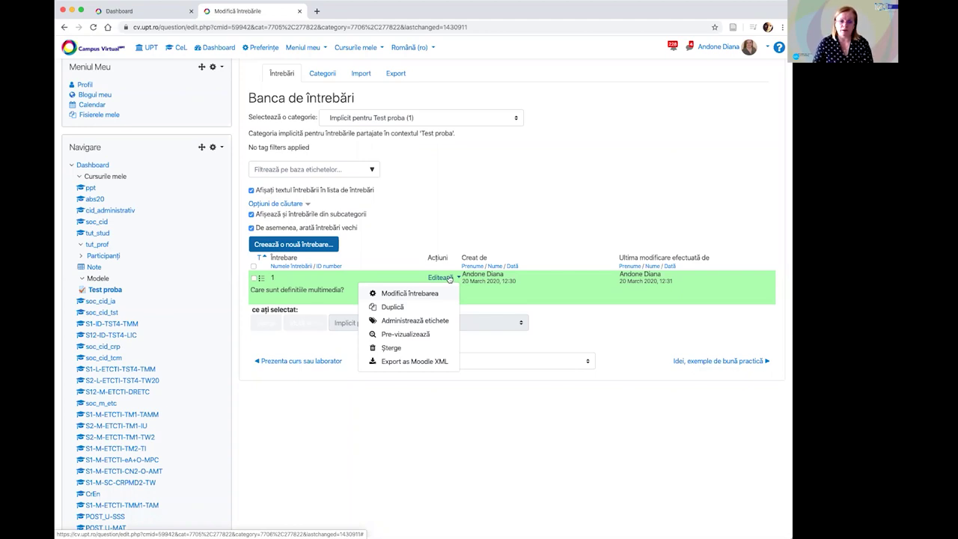
{"action": "key", "text": "Escape"}
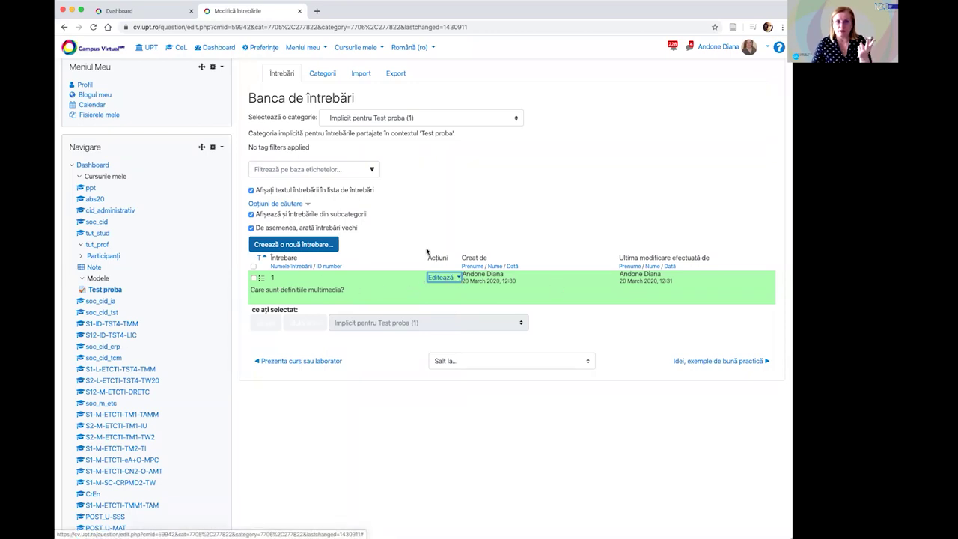
Step: Start a new Multiple choice question and place the cursor in its name field
{"action": "left_click", "coordinate": [313, 243]}
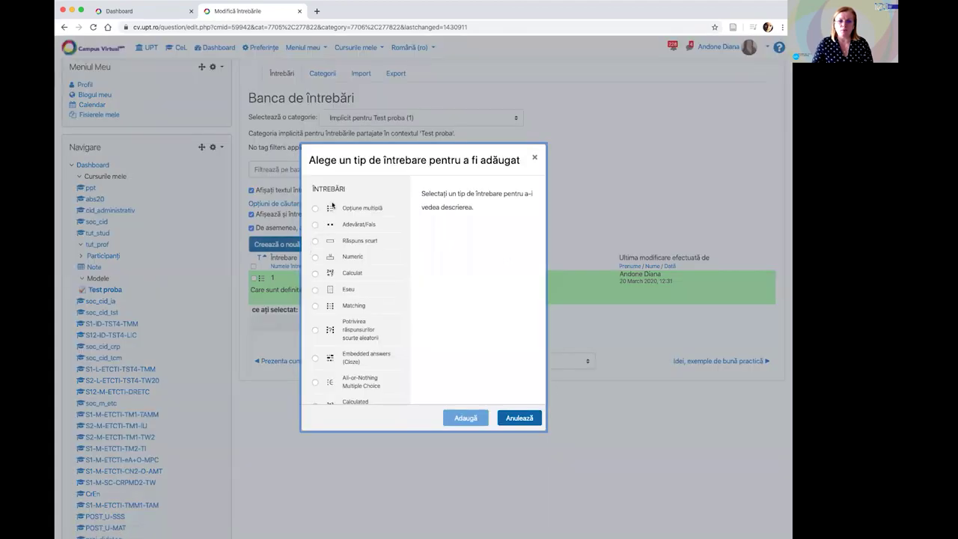
{"action": "left_click", "coordinate": [315, 208]}
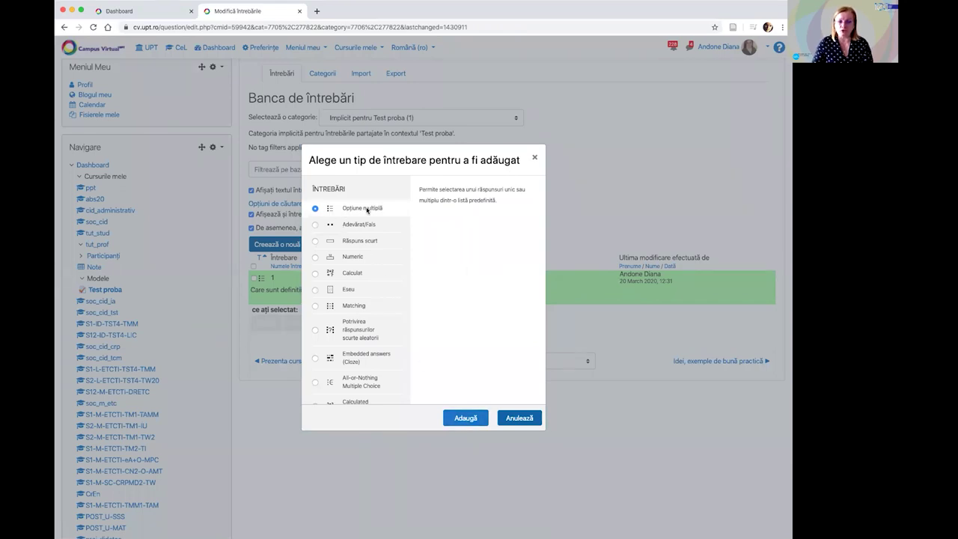
{"action": "left_click", "coordinate": [449, 420]}
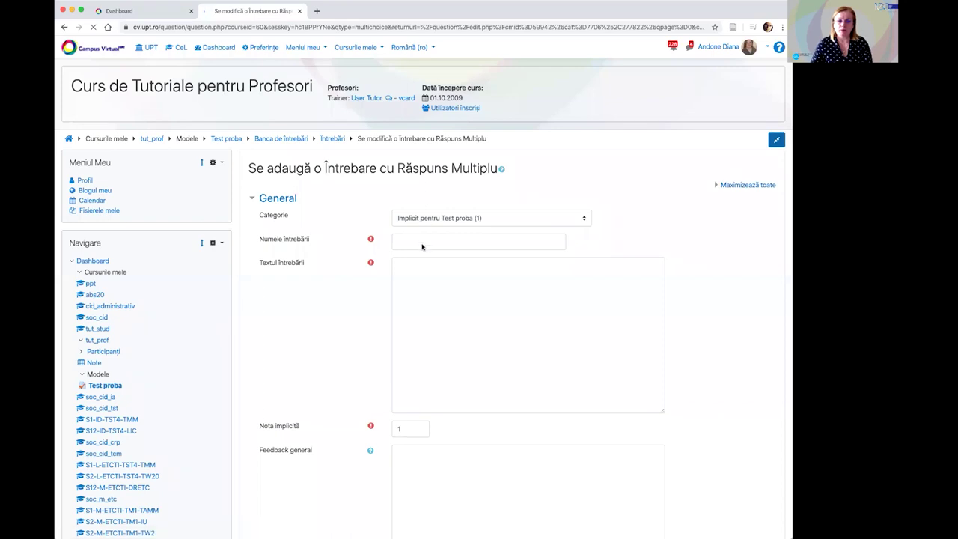
{"action": "left_click", "coordinate": [415, 240]}
Step: Name the question '2', enter the question text 'Enunțul' and the general feedback 'E bine'
{"action": "type", "text": "2"}
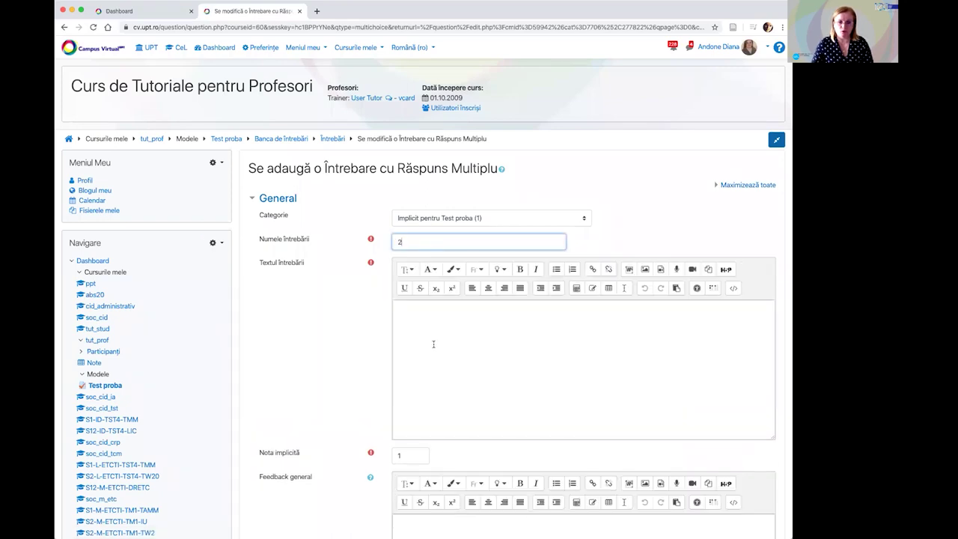
{"action": "left_click", "coordinate": [481, 331]}
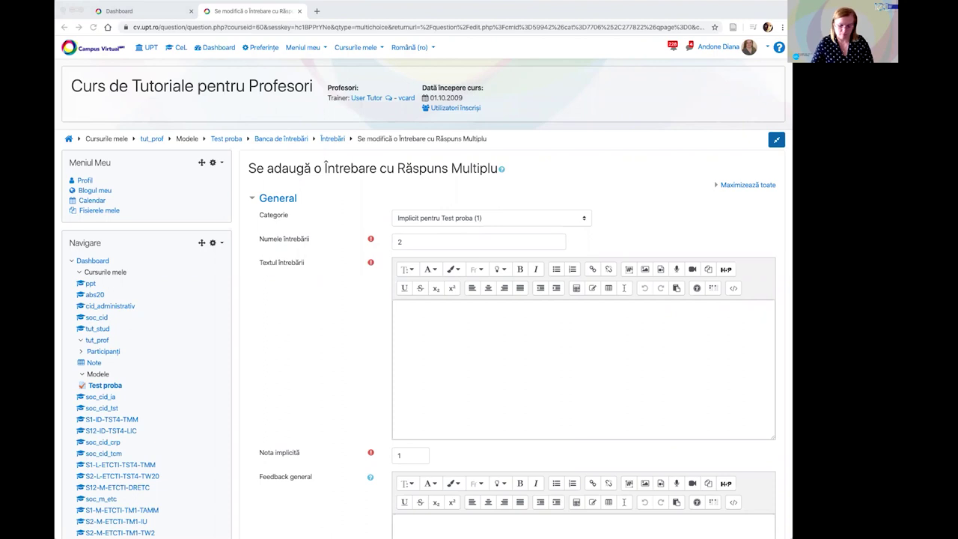
{"action": "left_click", "coordinate": [410, 311]}
{"action": "type", "text": "Enunțul"}
{"action": "scroll", "coordinate": [413, 312], "scroll_direction": "down", "scroll_amount": 10}
{"action": "scroll", "coordinate": [415, 315], "scroll_direction": "up", "scroll_amount": 5}
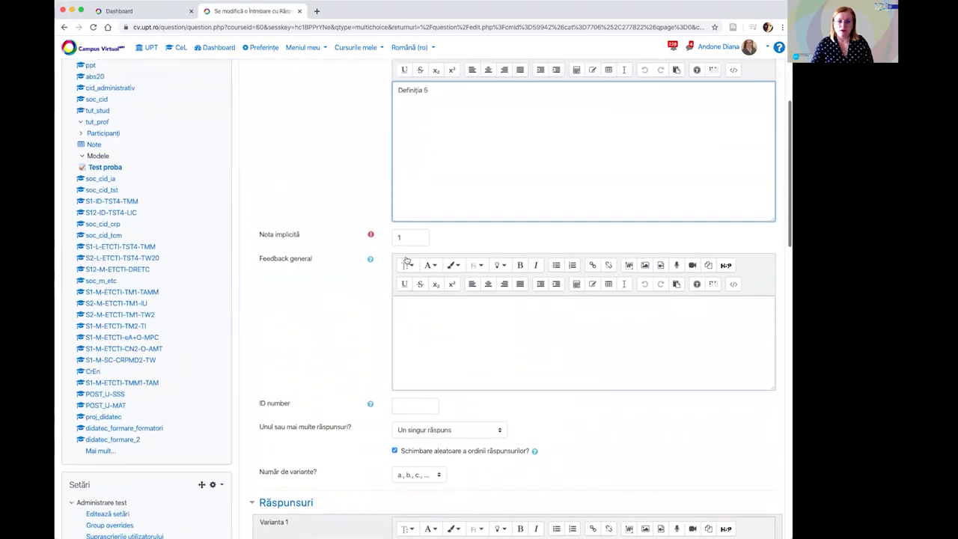
{"action": "scroll", "coordinate": [413, 320], "scroll_direction": "down", "scroll_amount": 4}
{"action": "left_click", "coordinate": [441, 215]}
{"action": "type", "text": "E bine"}
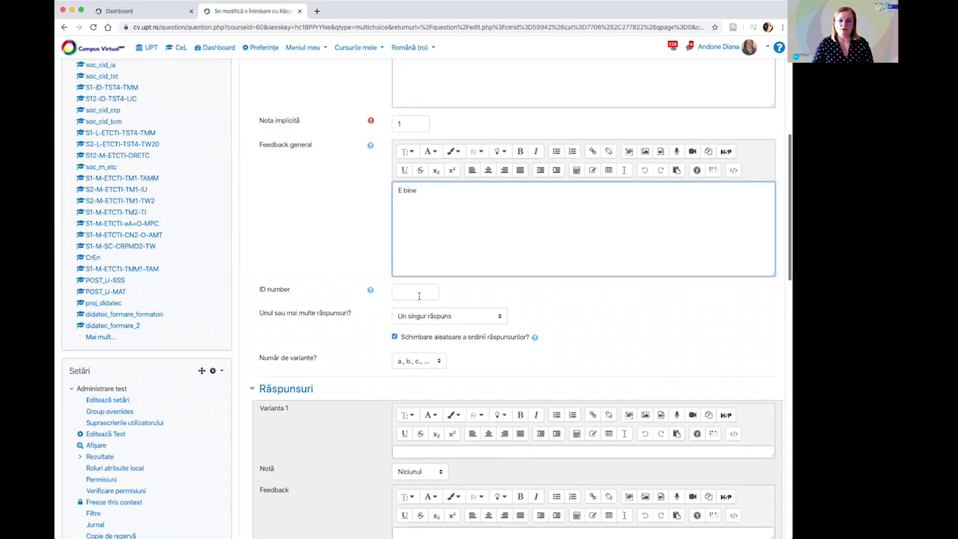
Step: Set 'Unul sau mai multe răspunsuri?' to allow multiple correct answers
{"action": "scroll", "coordinate": [415, 247], "scroll_direction": "down", "scroll_amount": 3}
{"action": "left_click", "coordinate": [434, 205]}
{"action": "left_click", "coordinate": [435, 198]}
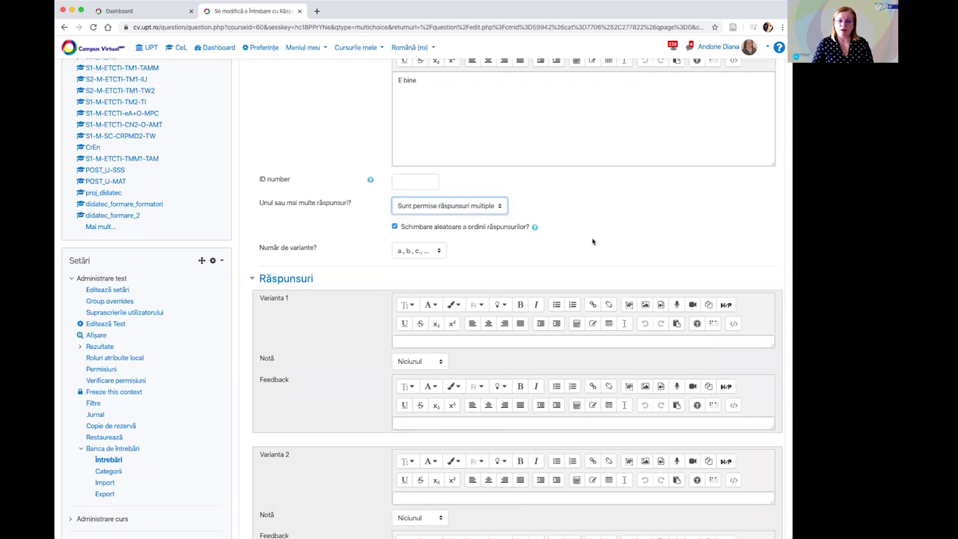
{"action": "scroll", "coordinate": [592, 241], "scroll_direction": "down", "scroll_amount": 5}
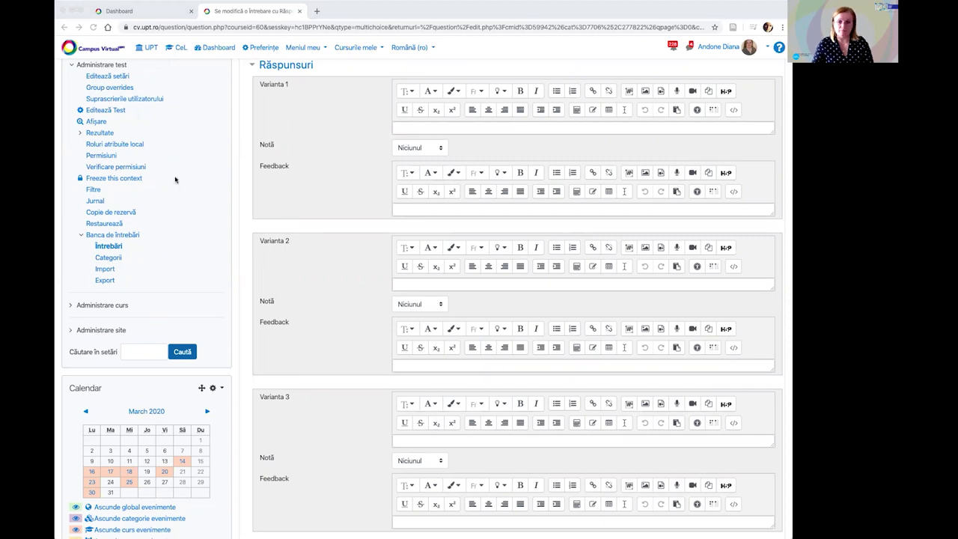
Step: Paste the multimedia etymology text into Varianta 1 and format it as Paragraf
{"action": "left_click", "coordinate": [438, 129]}
{"action": "left_click", "coordinate": [438, 129]}
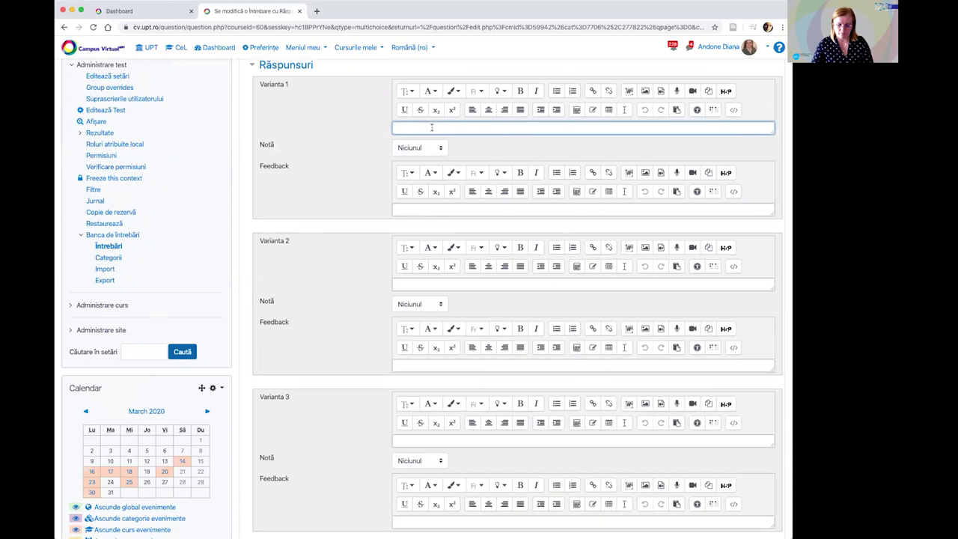
{"action": "key", "text": "super+v"}
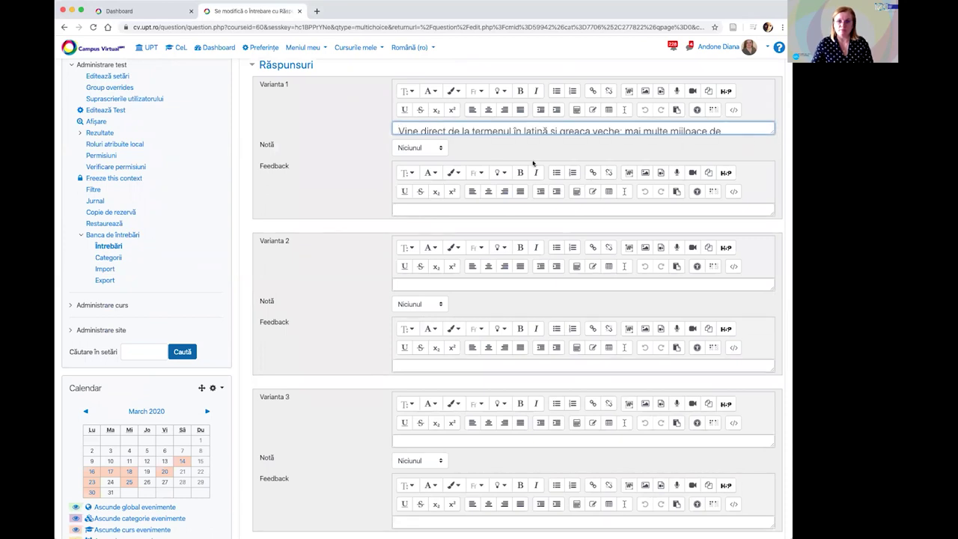
{"action": "left_click_drag", "start_coordinate": [773, 131], "coordinate": [773, 232]}
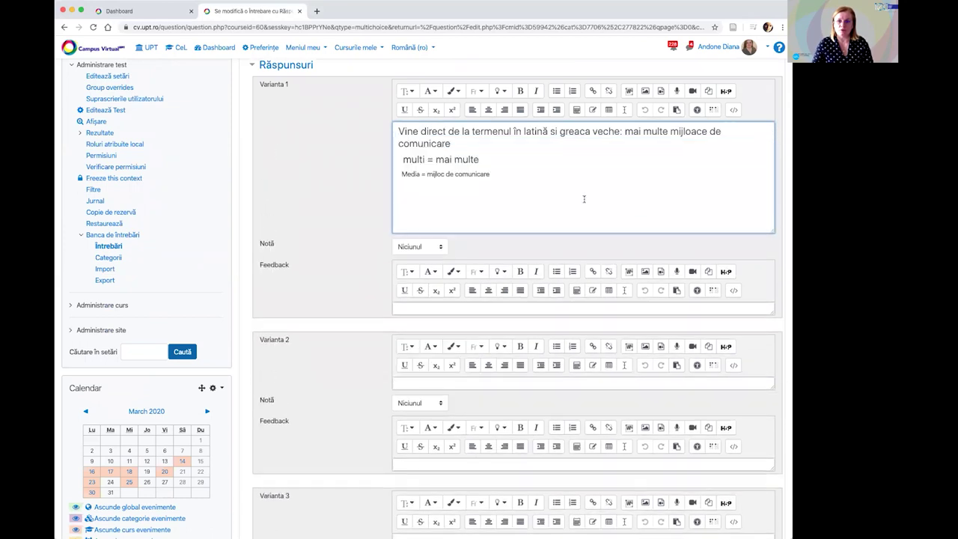
{"action": "left_click_drag", "start_coordinate": [498, 179], "coordinate": [394, 125]}
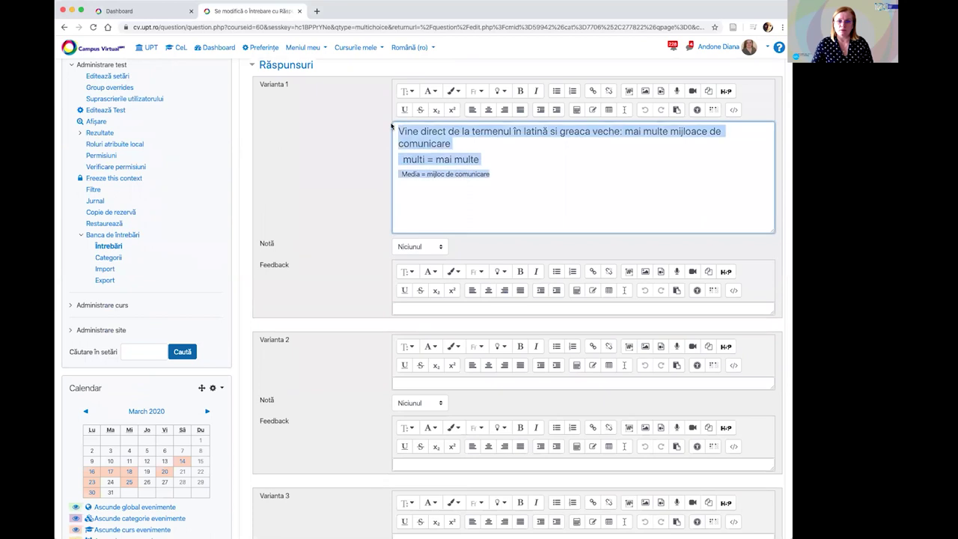
{"action": "left_click", "coordinate": [436, 93]}
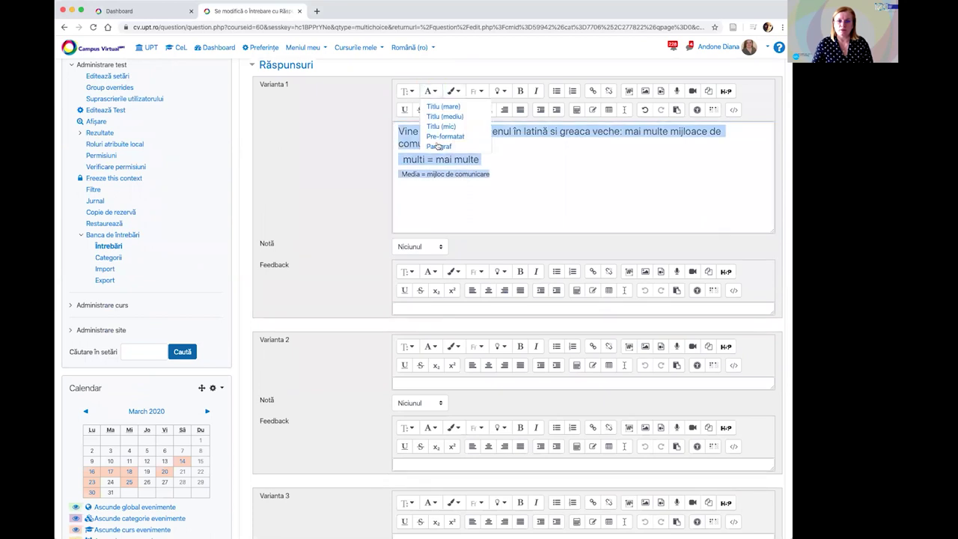
{"action": "left_click", "coordinate": [439, 147]}
{"action": "left_click", "coordinate": [515, 186]}
Step: Grade the first answer 50% and give it the feedback 'corect partial'
{"action": "scroll", "coordinate": [426, 210], "scroll_direction": "down", "scroll_amount": 3}
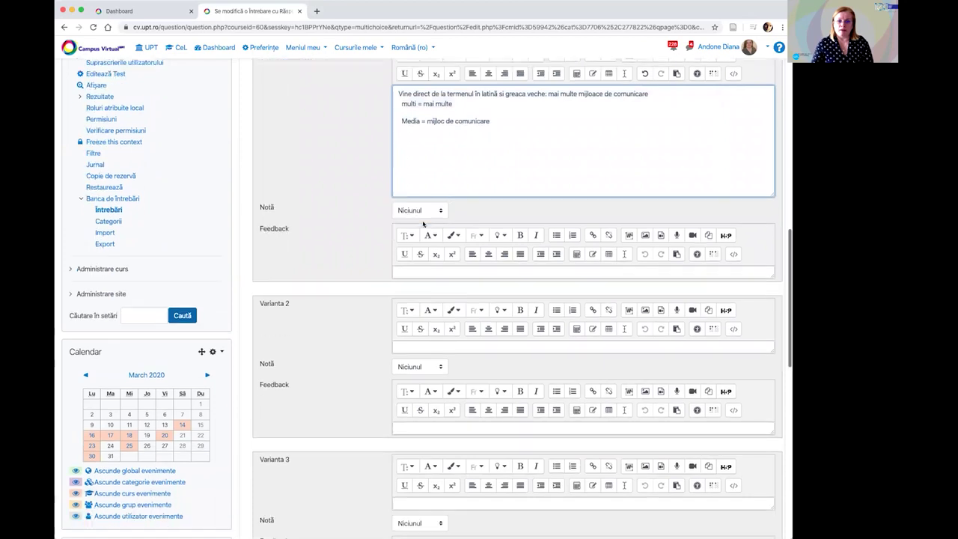
{"action": "left_click", "coordinate": [415, 139]}
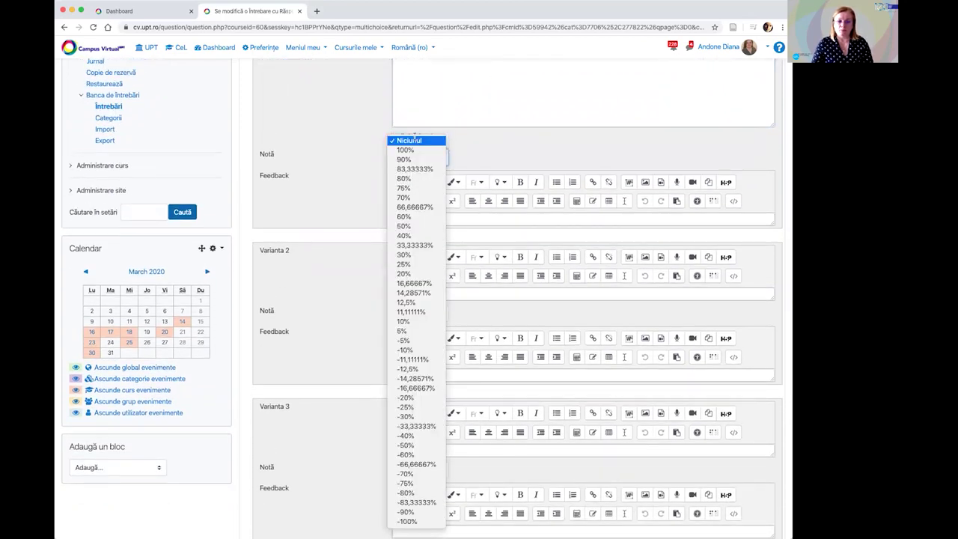
{"action": "left_click", "coordinate": [402, 225]}
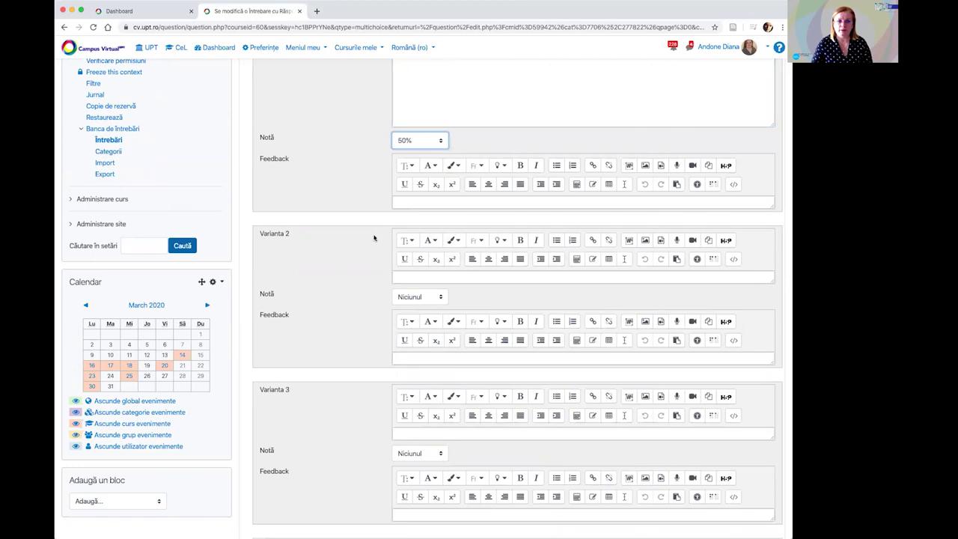
{"action": "left_click", "coordinate": [407, 199]}
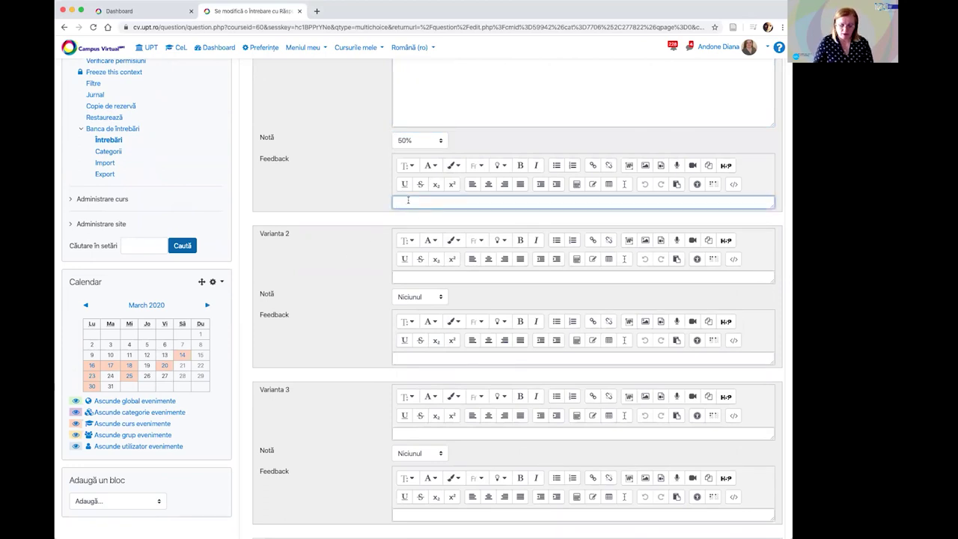
{"action": "type", "text": "corect"}
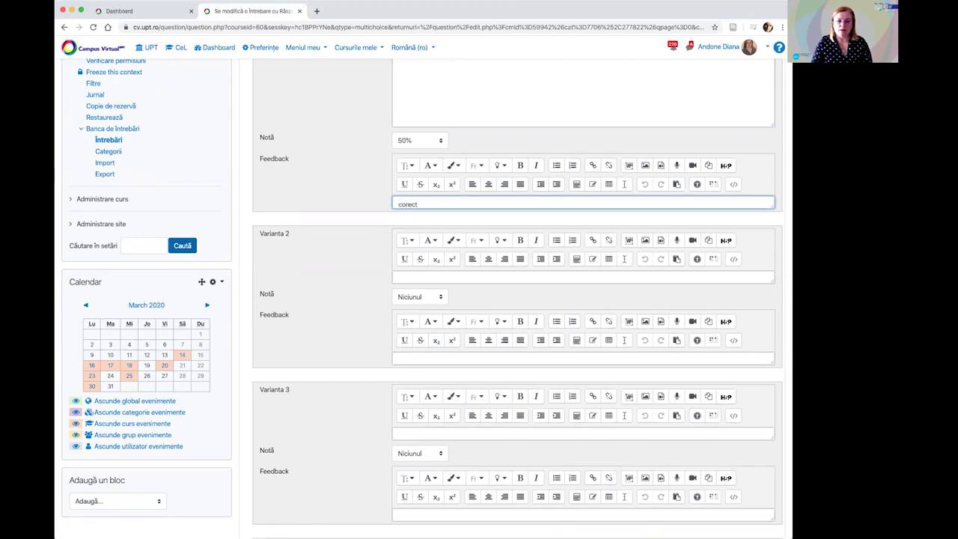
{"action": "type", "text": " partial"}
{"action": "scroll", "coordinate": [368, 241], "scroll_direction": "down", "scroll_amount": 3}
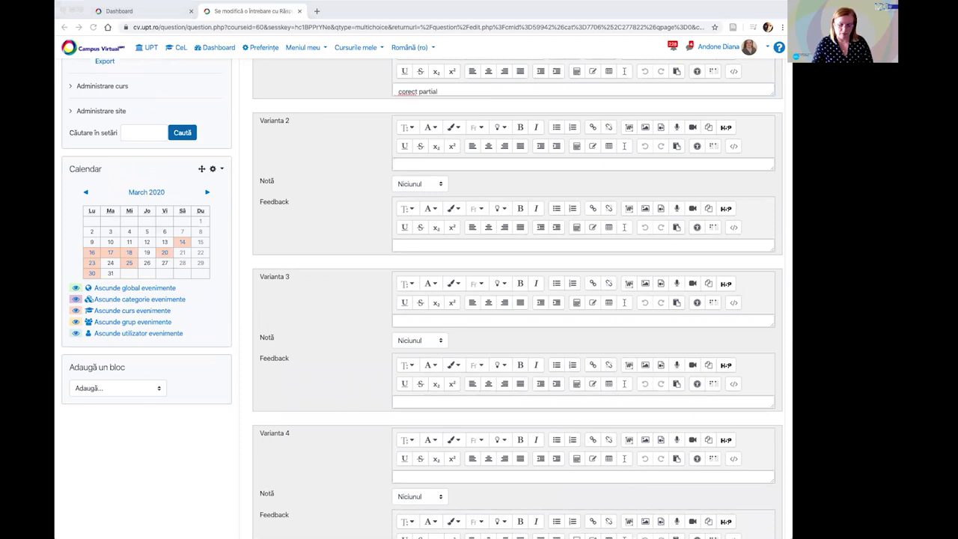
Step: Paste the second answer's text, grade it 50%, and add feedback 'partila corecty'
{"action": "left_click", "coordinate": [440, 164]}
{"action": "type", "text": "O aplicație multimedia este completă atunci când conține"}
{"action": "left_click", "coordinate": [411, 185]}
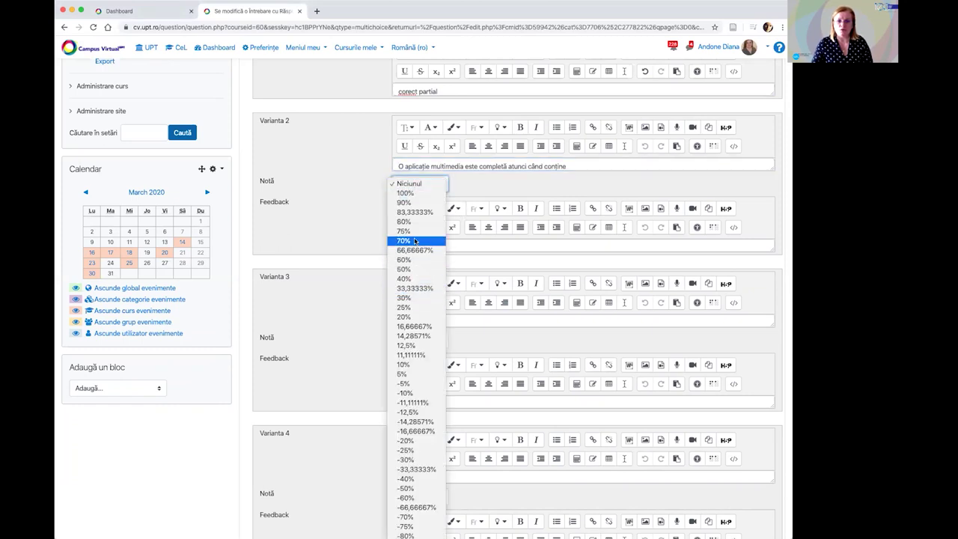
{"action": "left_click", "coordinate": [404, 270]}
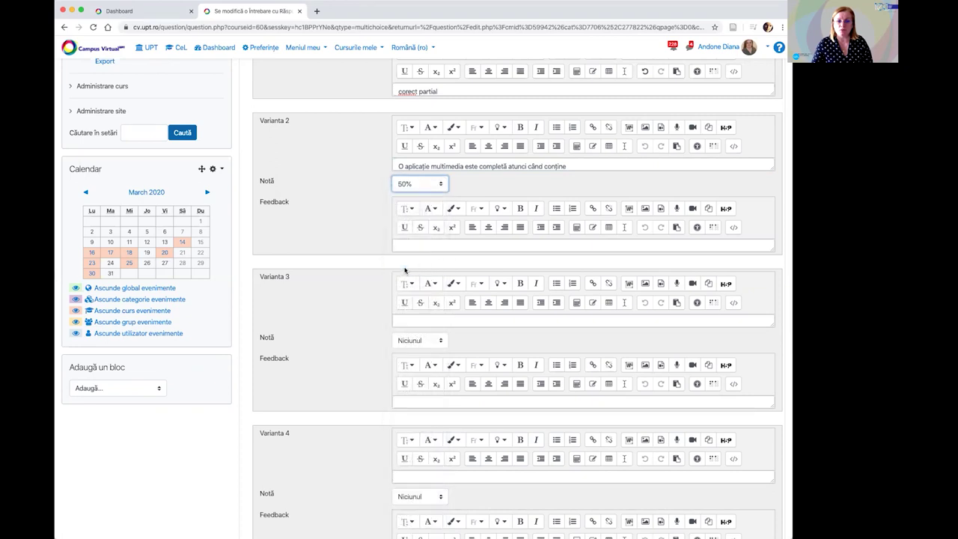
{"action": "scroll", "coordinate": [376, 285], "scroll_direction": "down", "scroll_amount": 1}
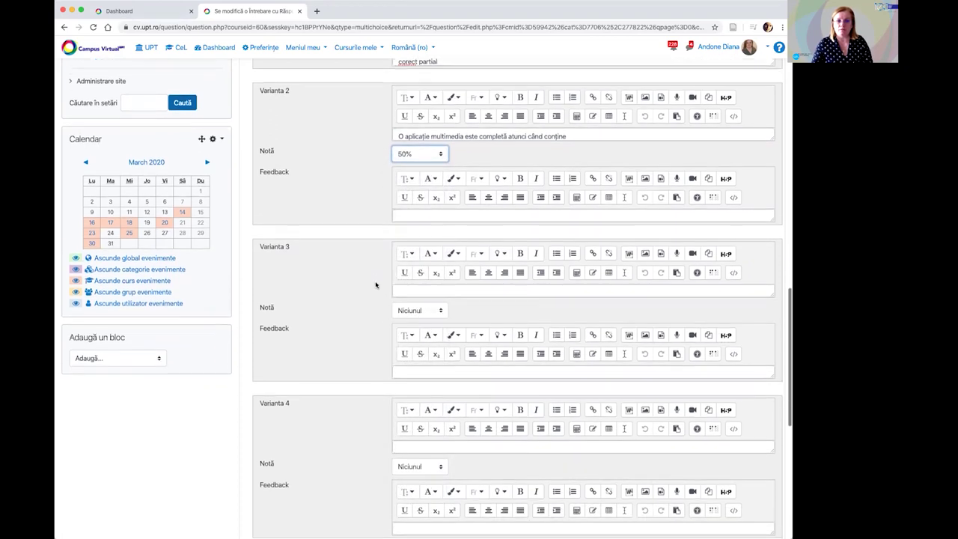
{"action": "left_click", "coordinate": [375, 283]}
{"action": "left_click", "coordinate": [418, 209]}
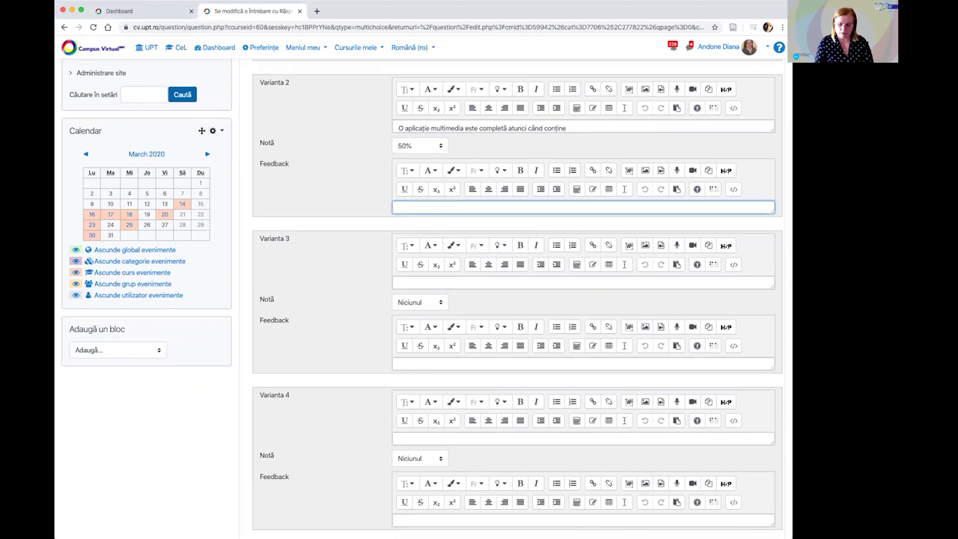
{"action": "type", "text": "partila core"}
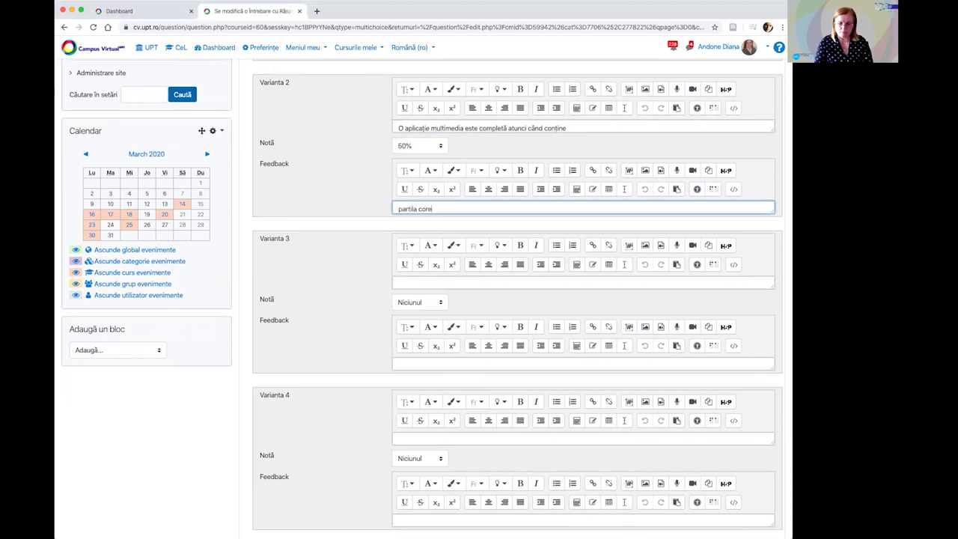
{"action": "type", "text": "cty"}
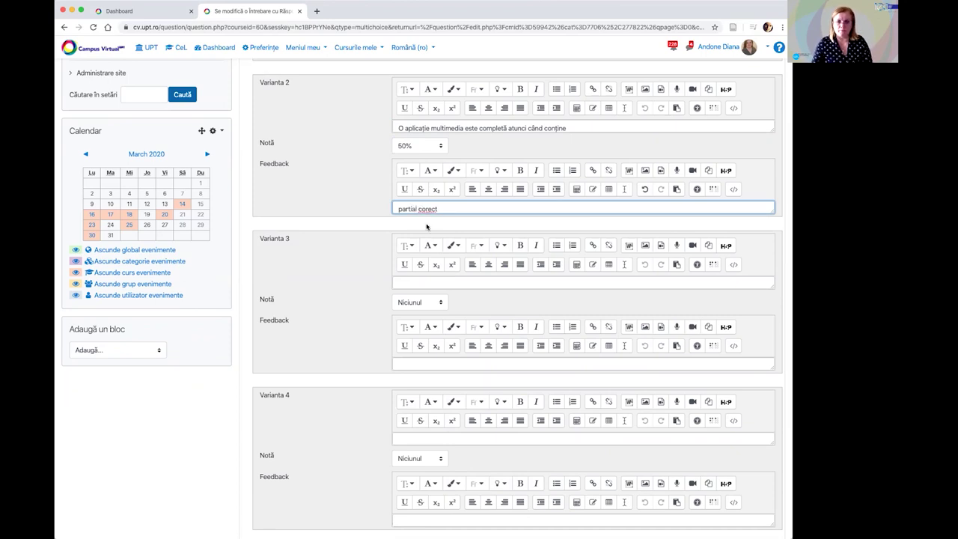
{"action": "scroll", "coordinate": [389, 213], "scroll_direction": "down", "scroll_amount": 5}
Step: Give answer 3 the text 'fgebgfd' and a -10% grade
{"action": "left_click", "coordinate": [484, 116]}
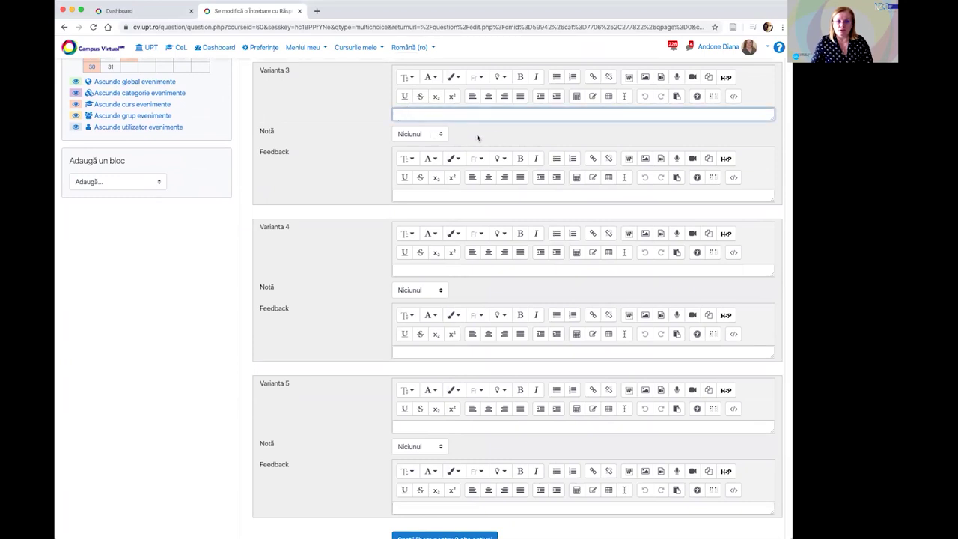
{"action": "type", "text": "fgebgfd"}
{"action": "left_click", "coordinate": [417, 135]}
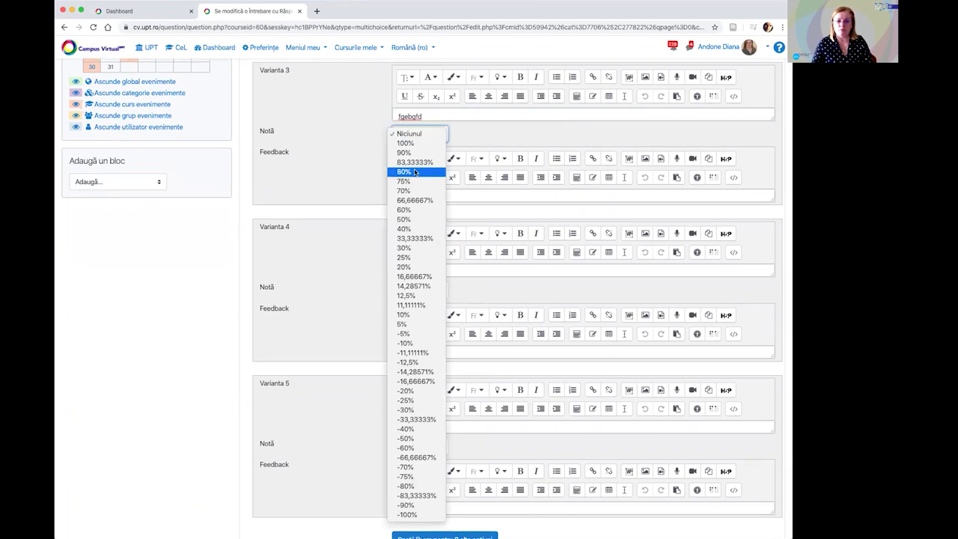
{"action": "left_click", "coordinate": [405, 342]}
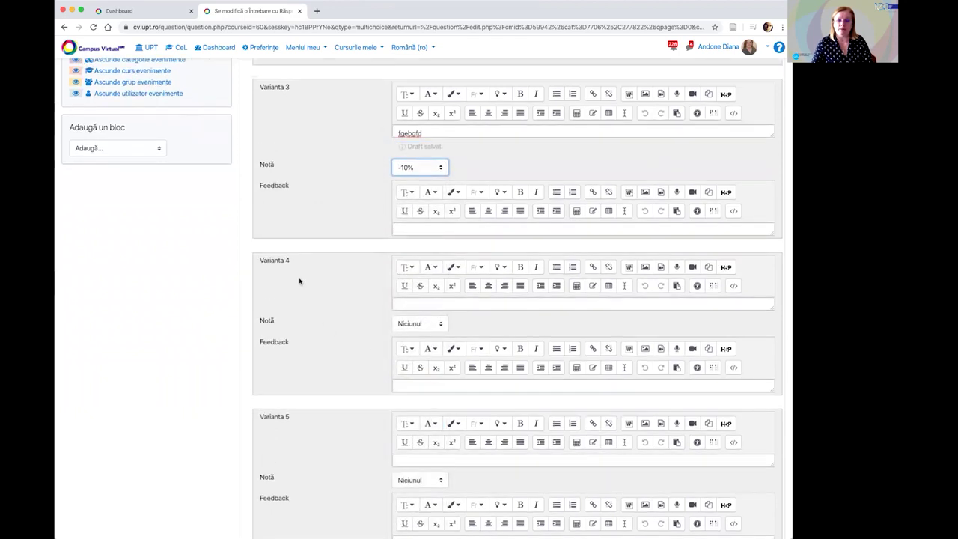
{"action": "scroll", "coordinate": [330, 283], "scroll_direction": "down", "scroll_amount": 1}
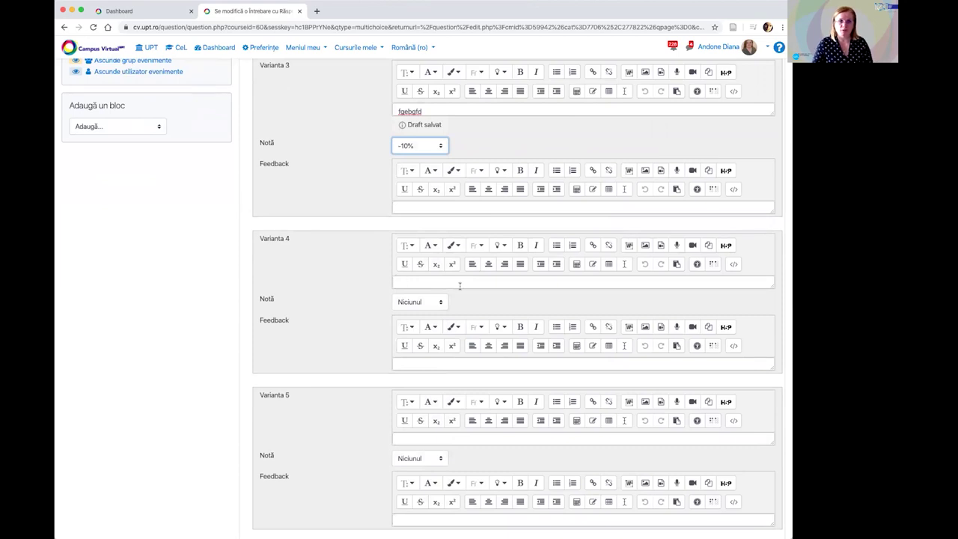
Step: Give answer 4 the text 'efwgqresfd' and keep its grade at Niciunul
{"action": "left_click", "coordinate": [427, 280]}
{"action": "type", "text": "efwgqresfd"}
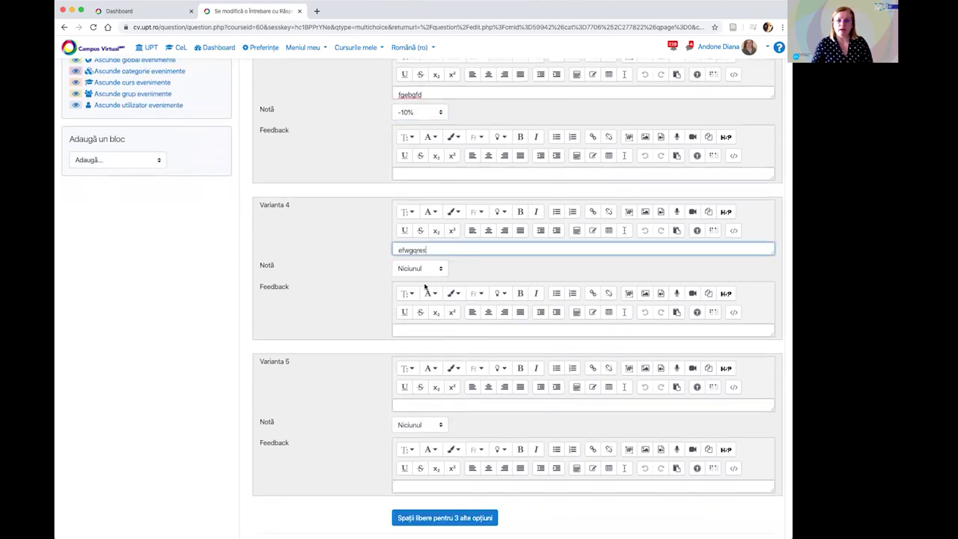
{"action": "left_click", "coordinate": [419, 268]}
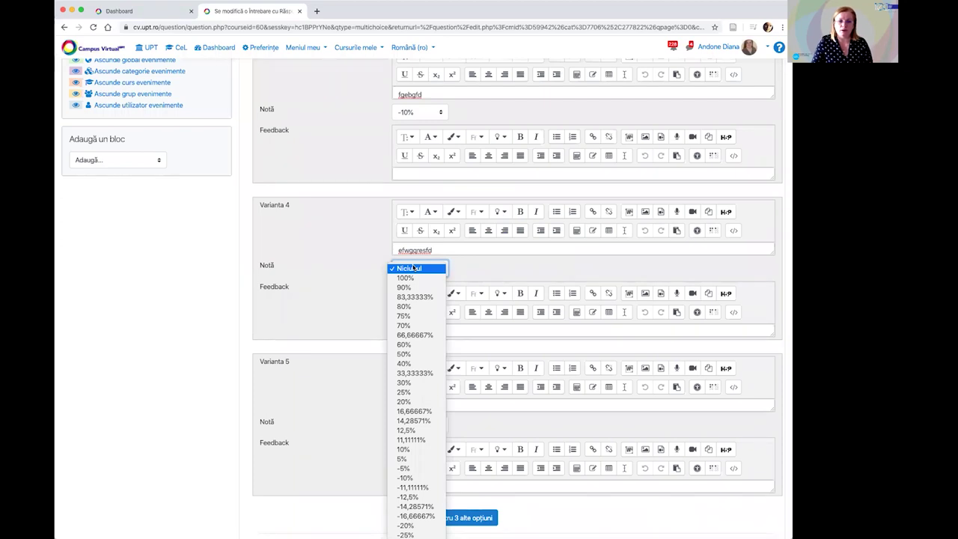
{"action": "left_click", "coordinate": [413, 267]}
{"action": "scroll", "coordinate": [415, 336], "scroll_direction": "down", "scroll_amount": 4}
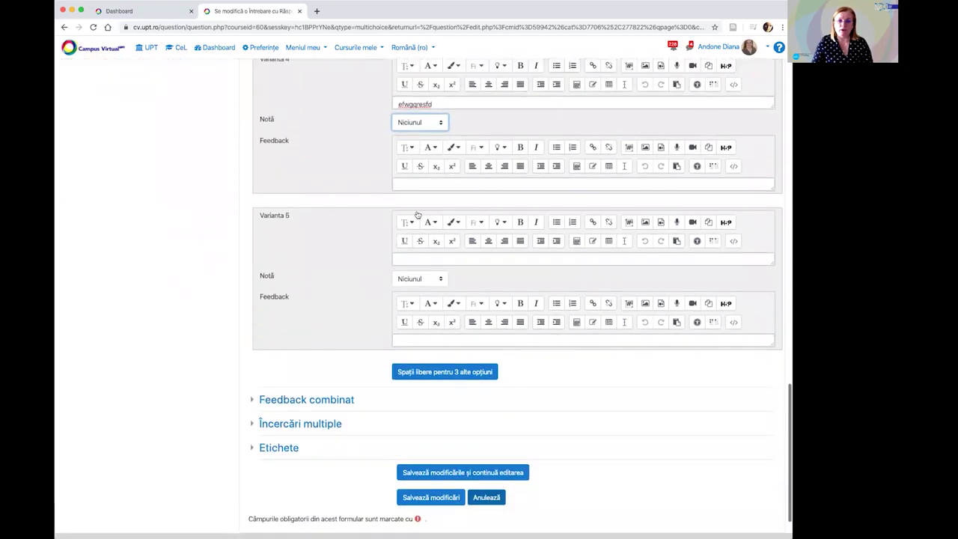
{"action": "scroll", "coordinate": [417, 215], "scroll_direction": "up", "scroll_amount": 3}
Step: Add feedback to answers 3 and 4, and give answer 5 text 'wegrewhtrg' with feedback 'gresit'
{"action": "left_click", "coordinate": [449, 153]}
{"action": "type", "text": "foarte gresit"}
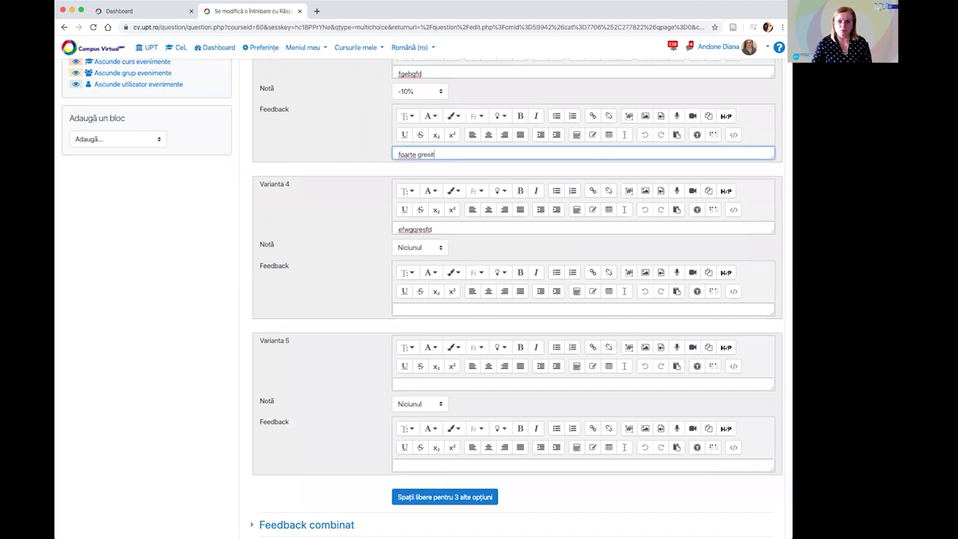
{"action": "scroll", "coordinate": [382, 211], "scroll_direction": "down", "scroll_amount": 3}
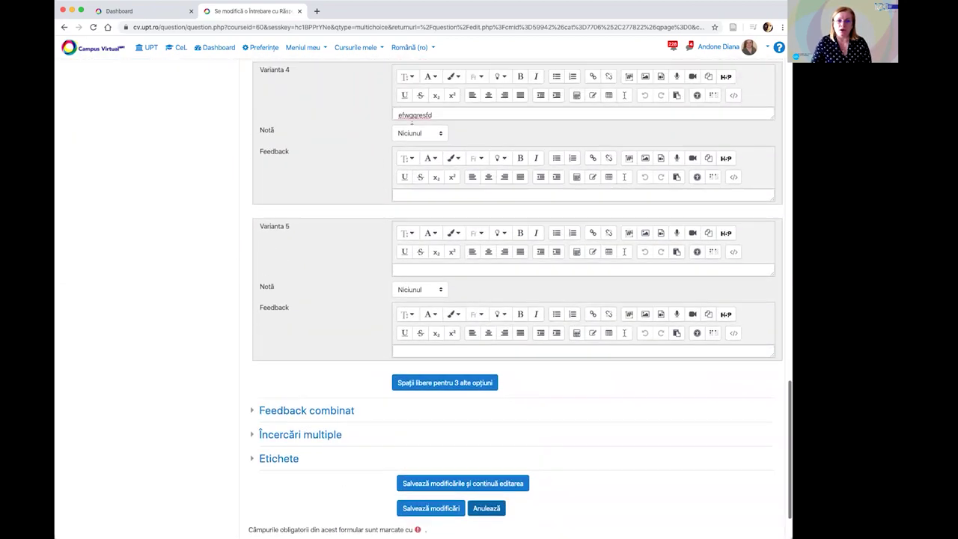
{"action": "left_click", "coordinate": [412, 203]}
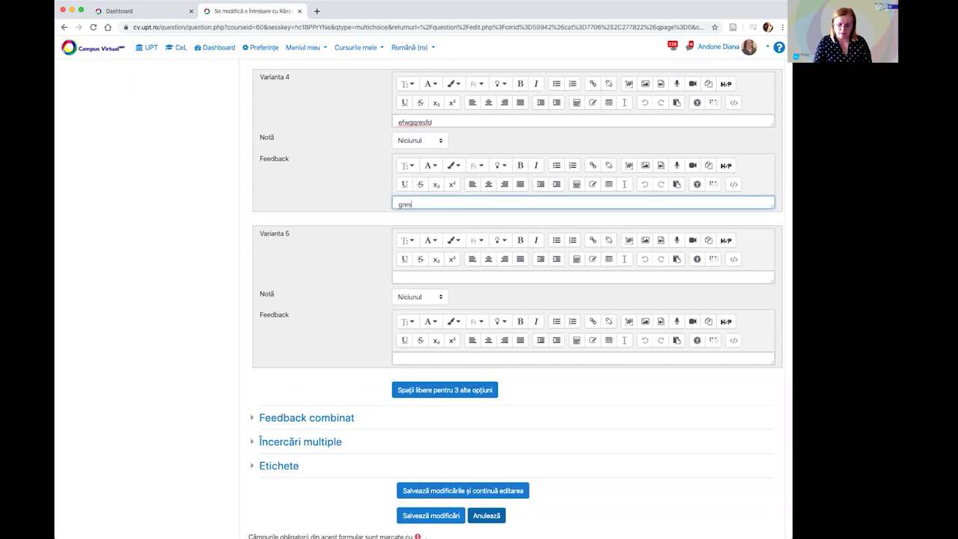
{"action": "left_click", "coordinate": [410, 278]}
{"action": "type", "text": "wegrewhtrg"}
{"action": "left_click", "coordinate": [424, 359]}
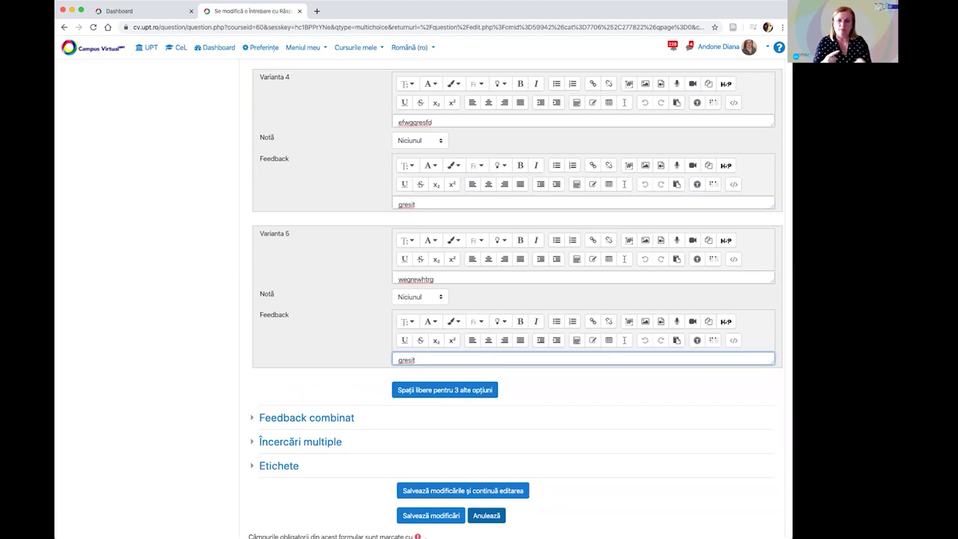
{"action": "scroll", "coordinate": [357, 325], "scroll_direction": "down", "scroll_amount": 3}
Step: Set the penalty per incorrect try to 10% under Încercări multiple and save question 2
{"action": "left_click", "coordinate": [351, 338]}
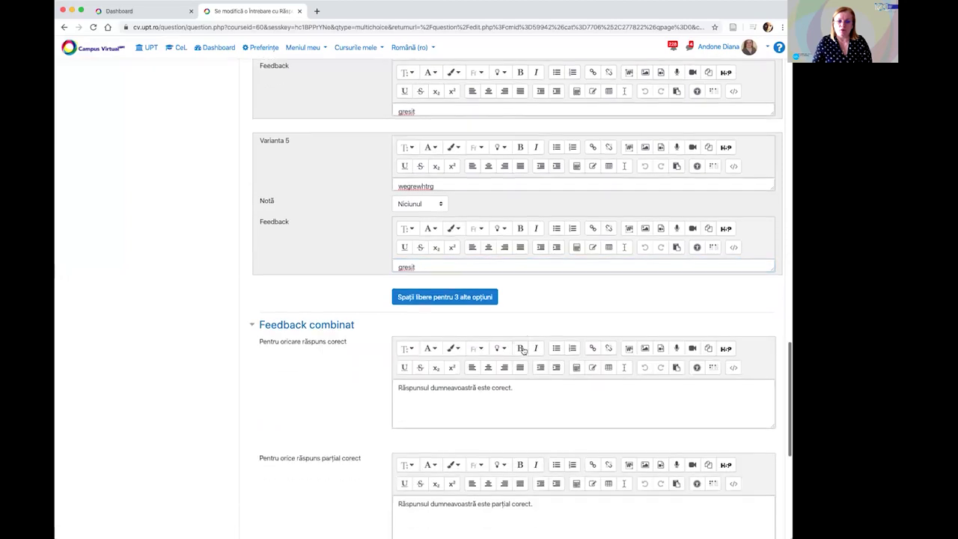
{"action": "scroll", "coordinate": [297, 321], "scroll_direction": "down", "scroll_amount": 5}
{"action": "left_click", "coordinate": [342, 364]}
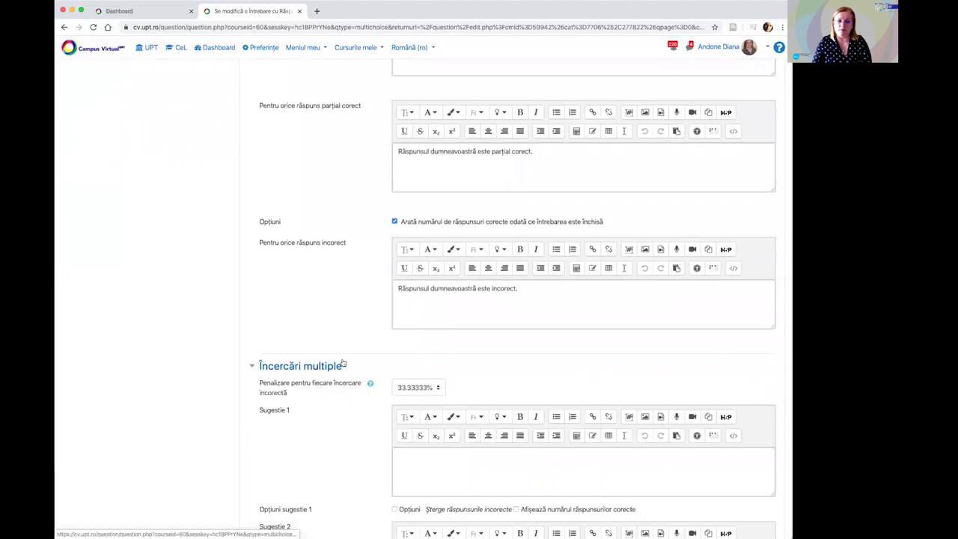
{"action": "scroll", "coordinate": [373, 330], "scroll_direction": "down", "scroll_amount": 4}
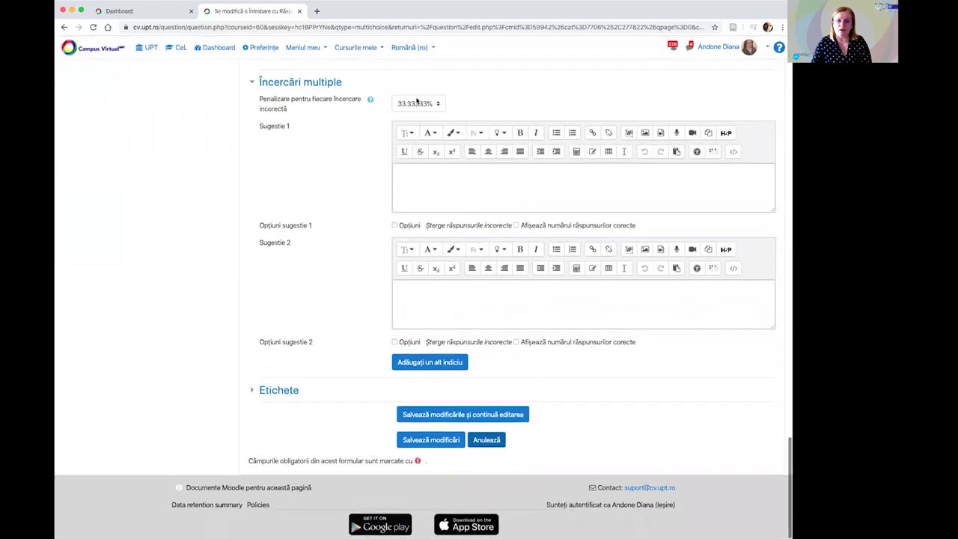
{"action": "left_click", "coordinate": [416, 104]}
{"action": "left_click", "coordinate": [405, 131]}
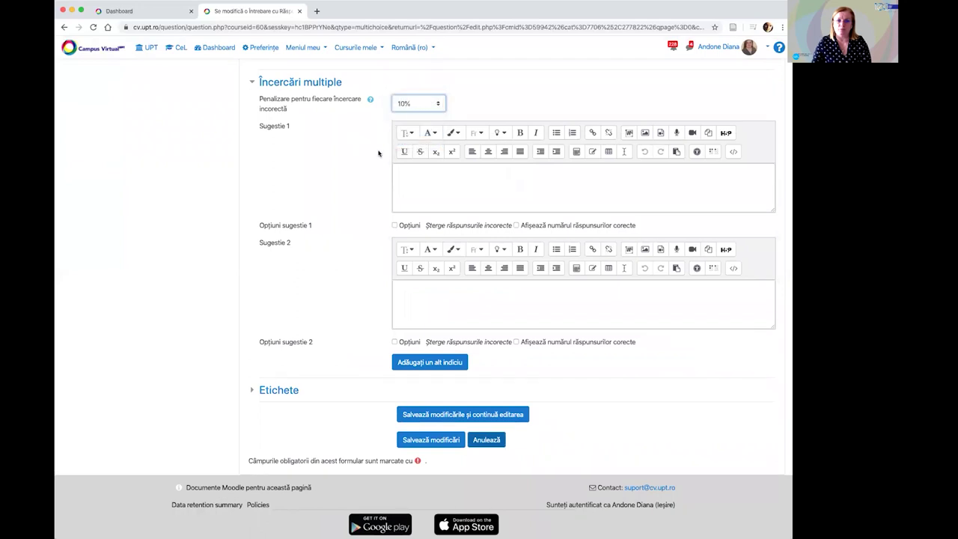
{"action": "left_click", "coordinate": [430, 439]}
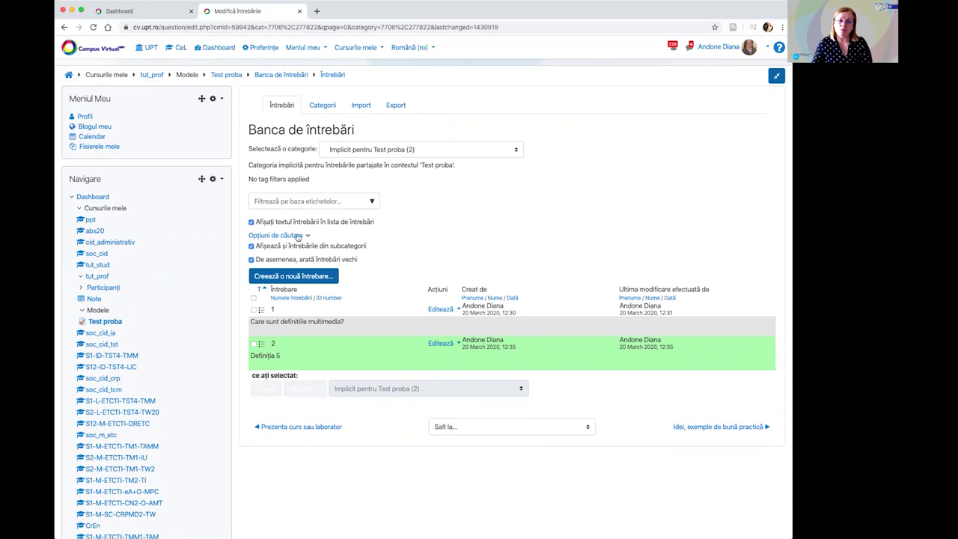
Step: From the question bank, add questions 1 and 2 of Implicit pentru Test proba to the Test proba quiz
{"action": "left_click", "coordinate": [226, 75]}
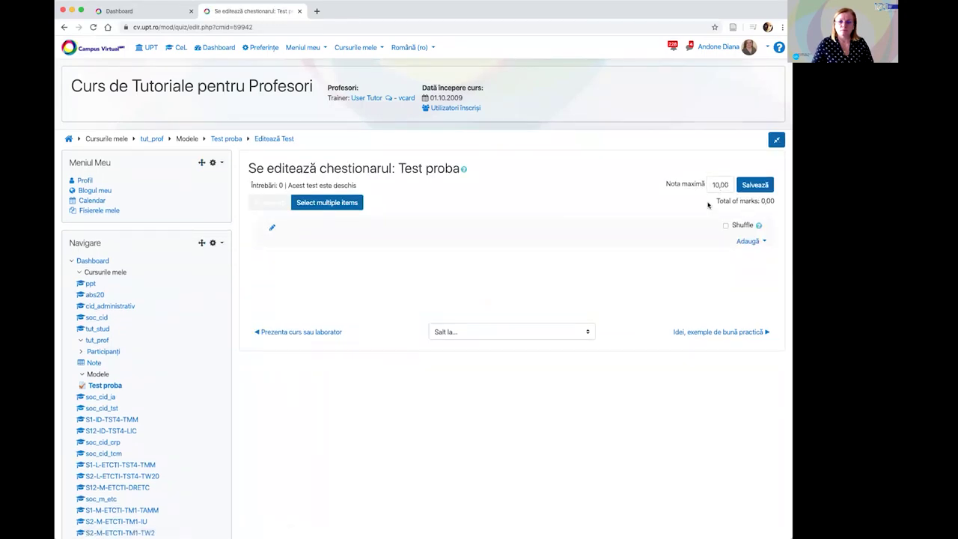
{"action": "left_click", "coordinate": [747, 241]}
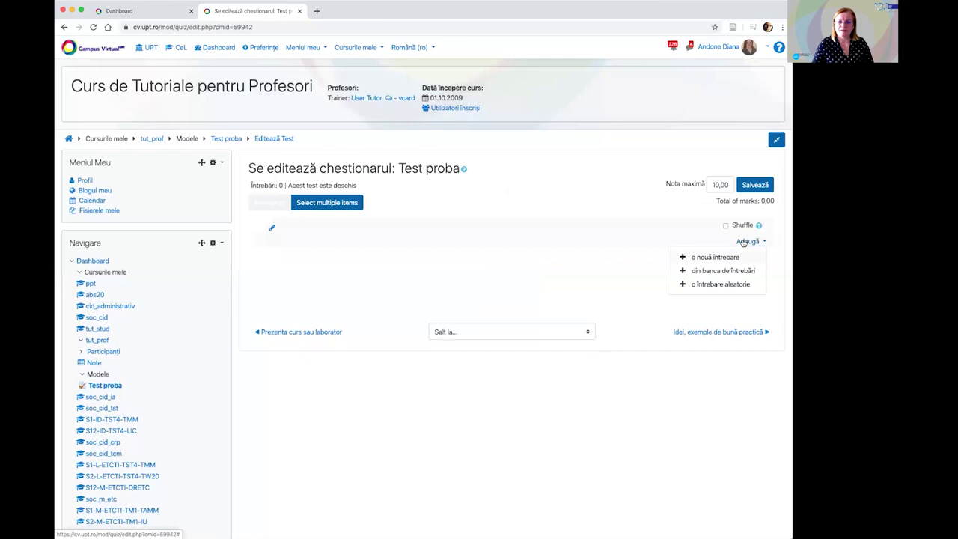
{"action": "left_click", "coordinate": [707, 271]}
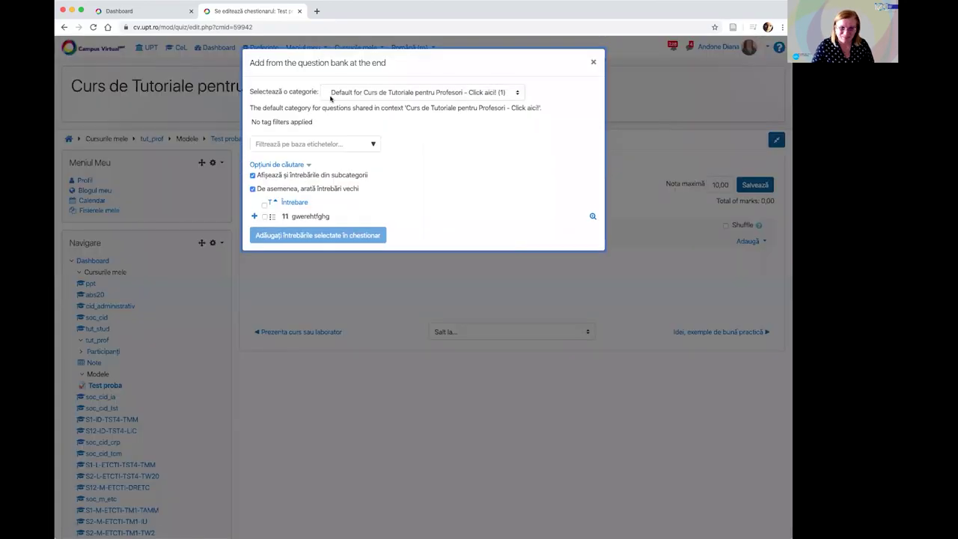
{"action": "left_click", "coordinate": [399, 92]}
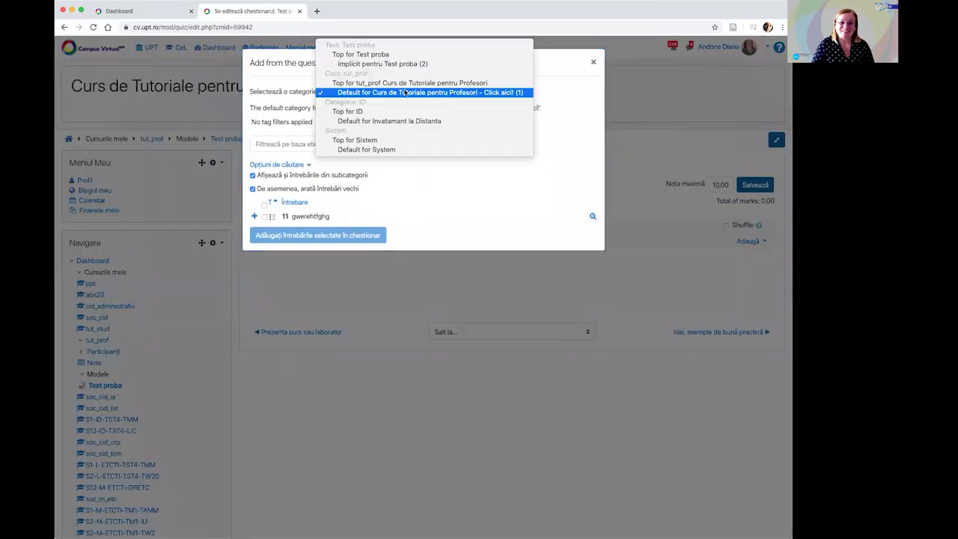
{"action": "key", "text": "Escape"}
{"action": "key", "text": "Down"}
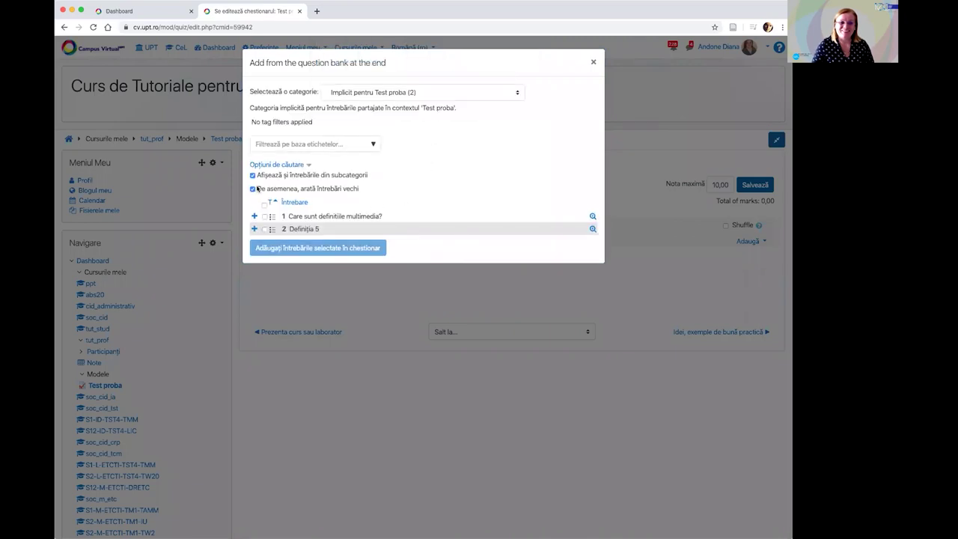
{"action": "left_click", "coordinate": [264, 216]}
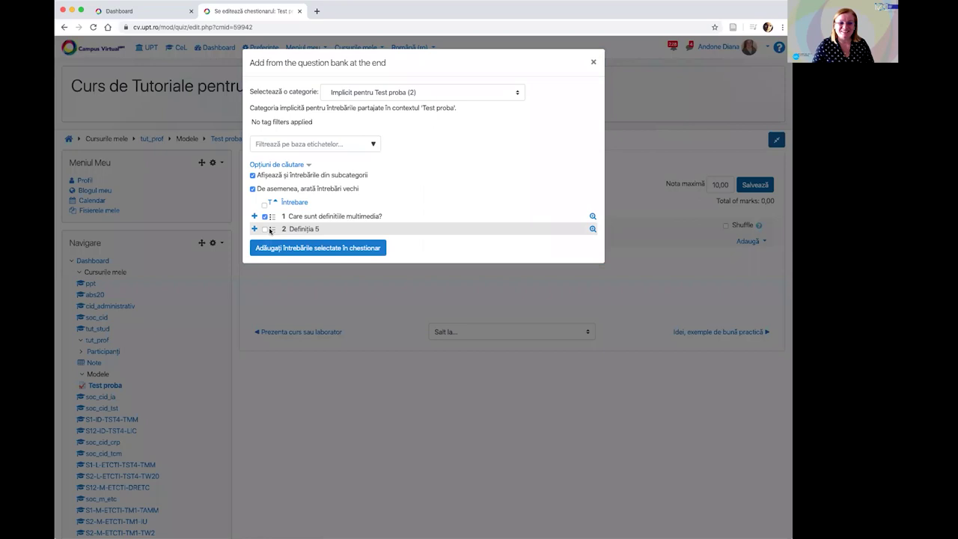
{"action": "left_click", "coordinate": [265, 229]}
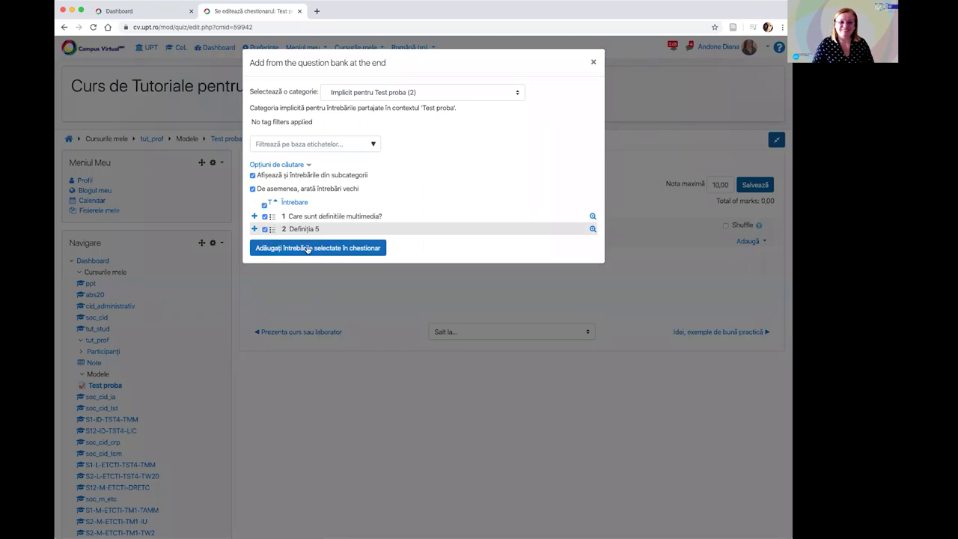
{"action": "left_click", "coordinate": [307, 248]}
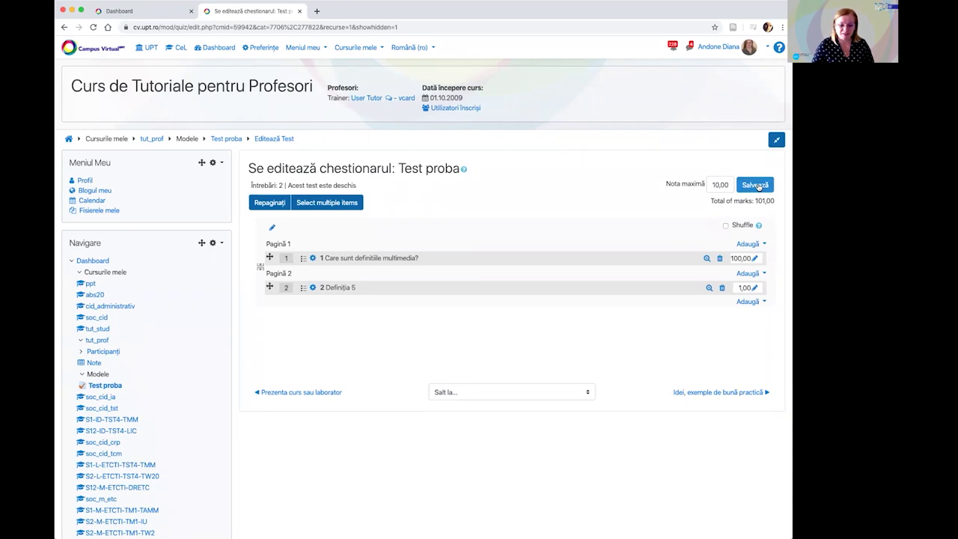
Step: Save the quiz's maximum grade and go to the Test proba quiz page's settings
{"action": "left_click", "coordinate": [753, 185]}
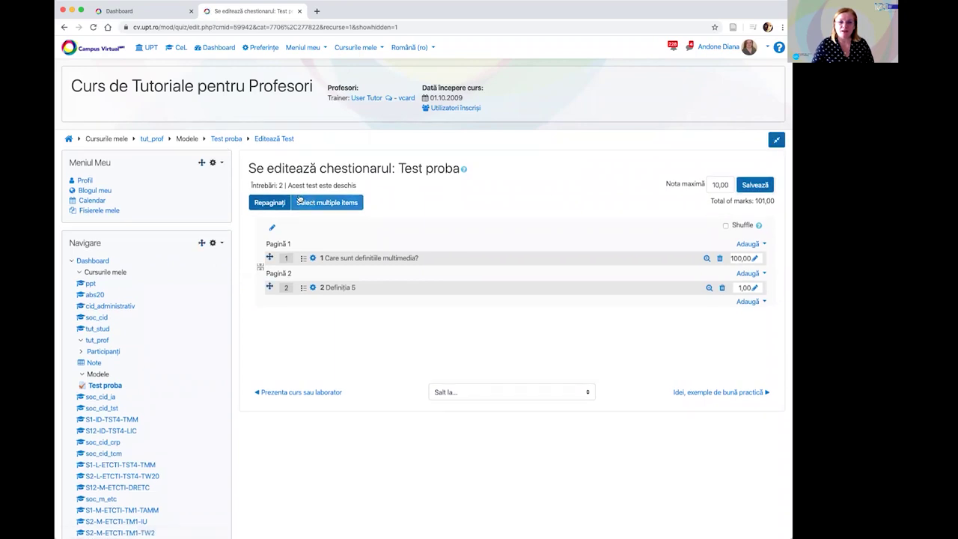
{"action": "left_click", "coordinate": [221, 138]}
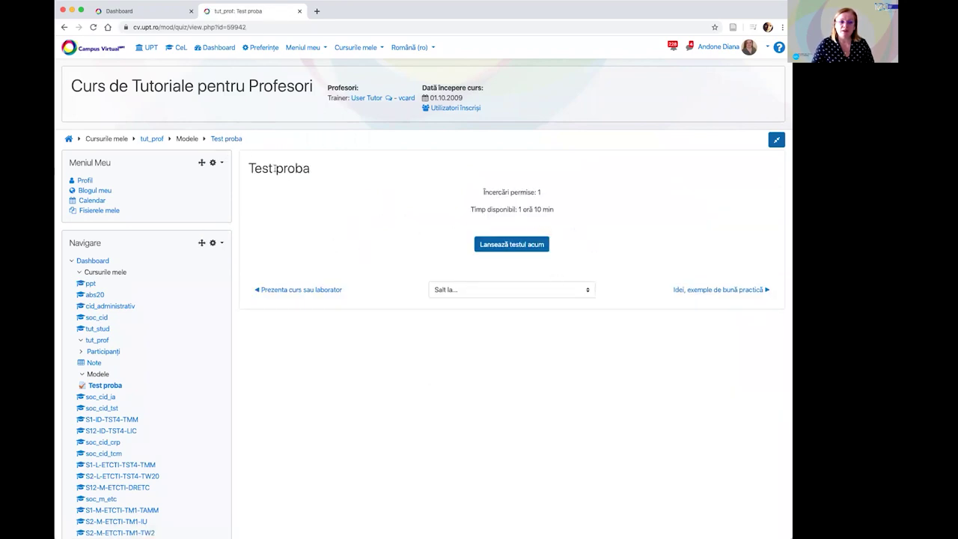
{"action": "left_click", "coordinate": [230, 141]}
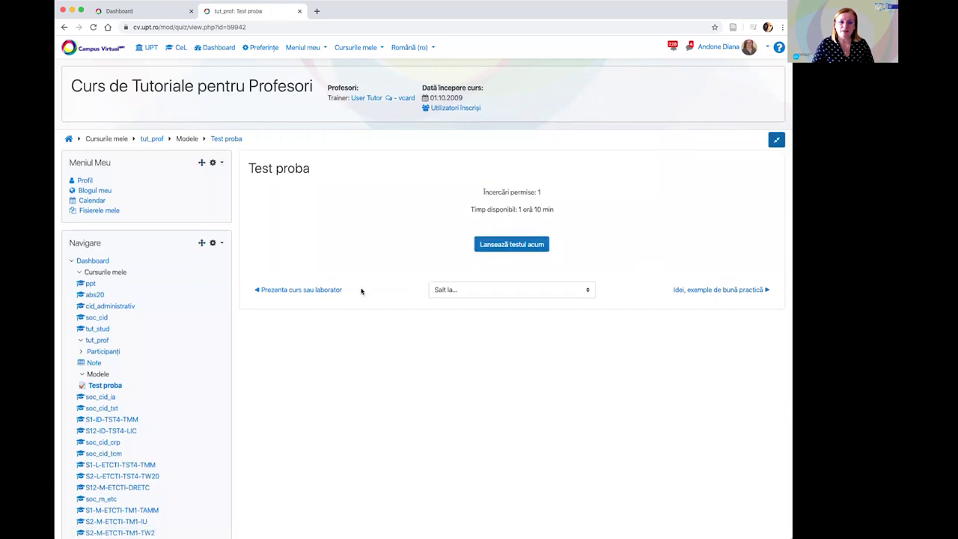
{"action": "scroll", "coordinate": [362, 287], "scroll_direction": "down", "scroll_amount": 8}
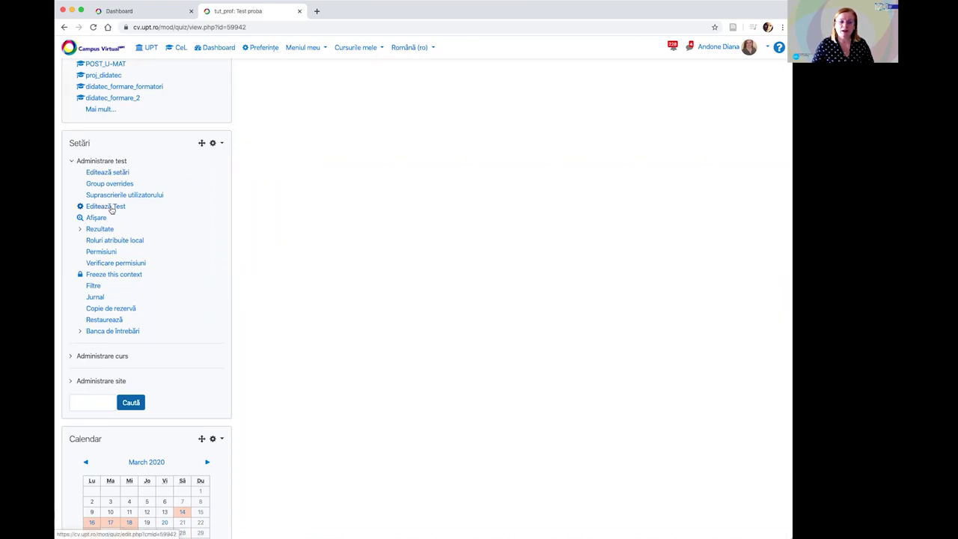
Step: Add question 1 from Implicit pentru Test proba again and save maximum grade 10,00
{"action": "left_click", "coordinate": [110, 207]}
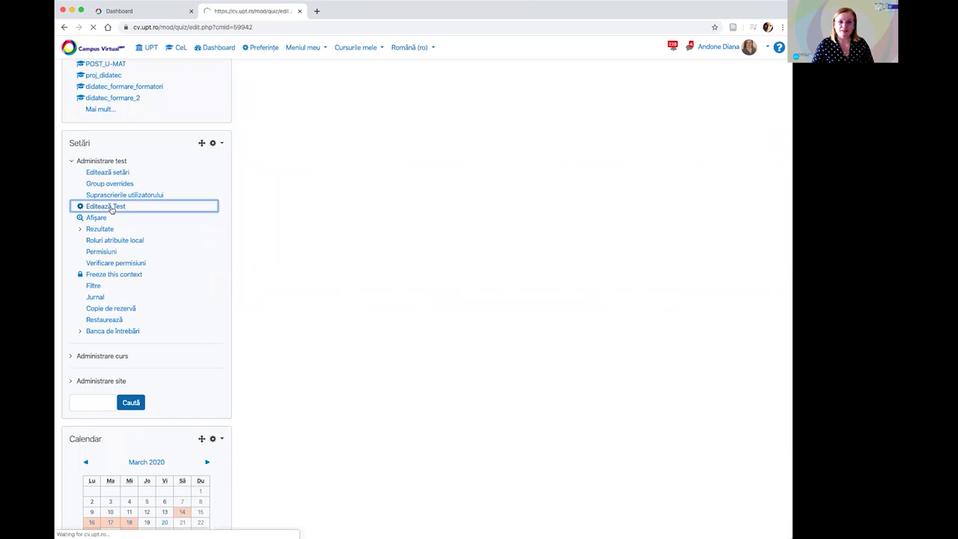
{"action": "left_click", "coordinate": [750, 302]}
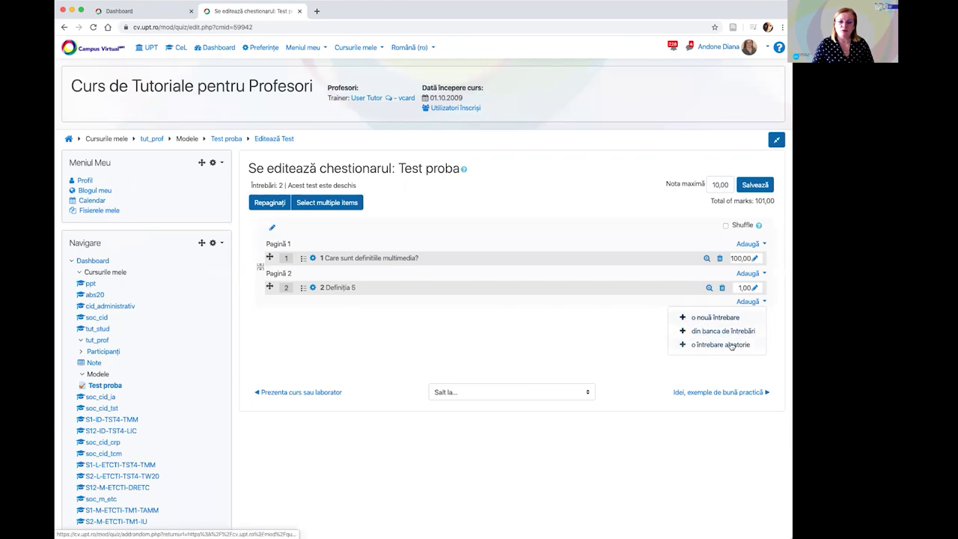
{"action": "left_click", "coordinate": [730, 331]}
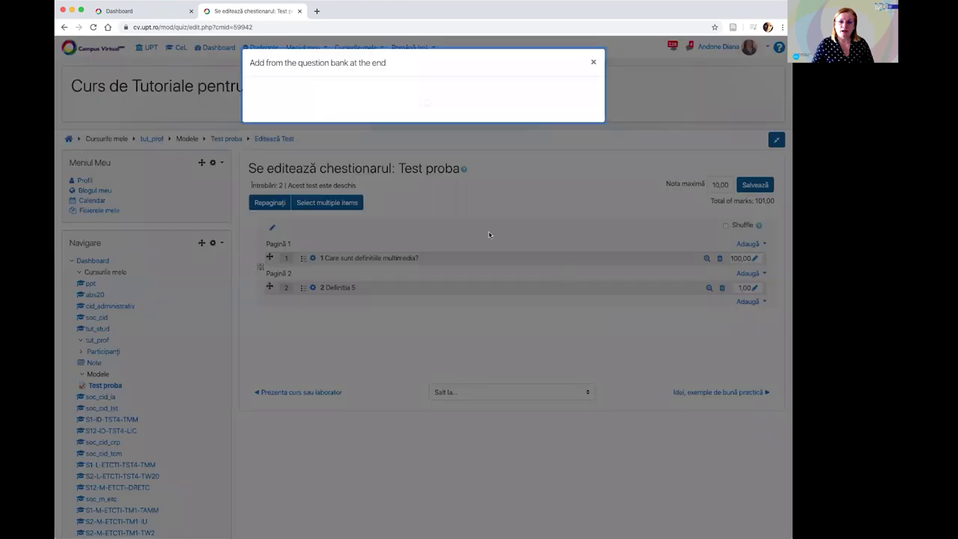
{"action": "left_click", "coordinate": [437, 94]}
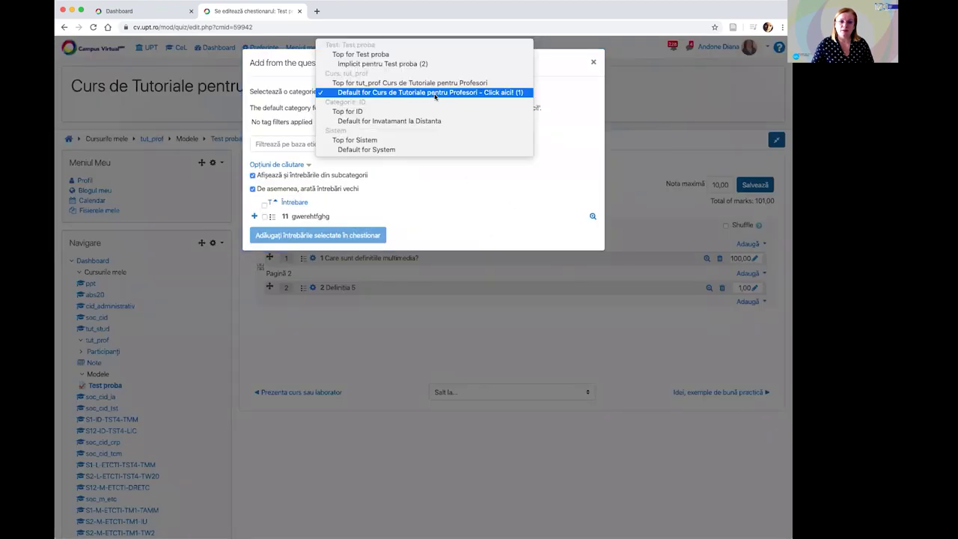
{"action": "left_click", "coordinate": [402, 65]}
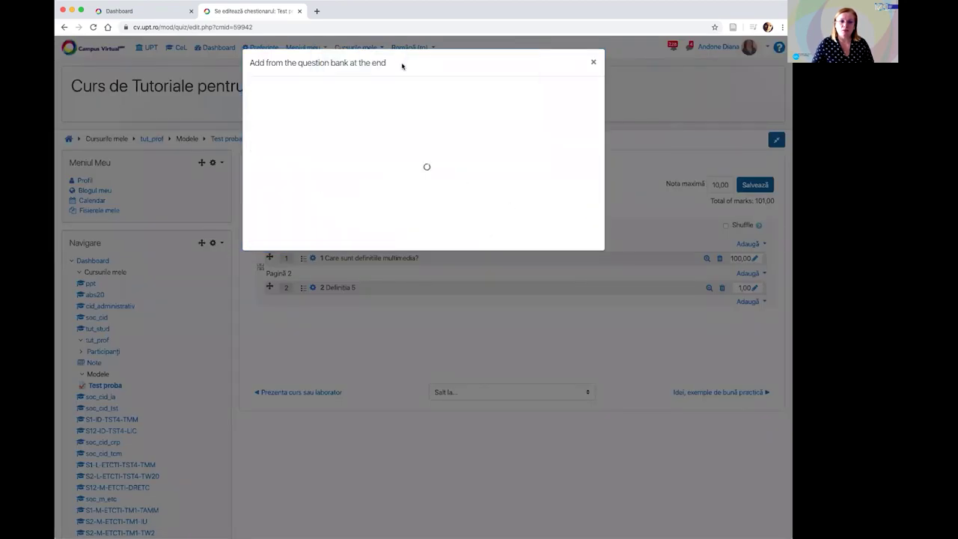
{"action": "left_click", "coordinate": [265, 216]}
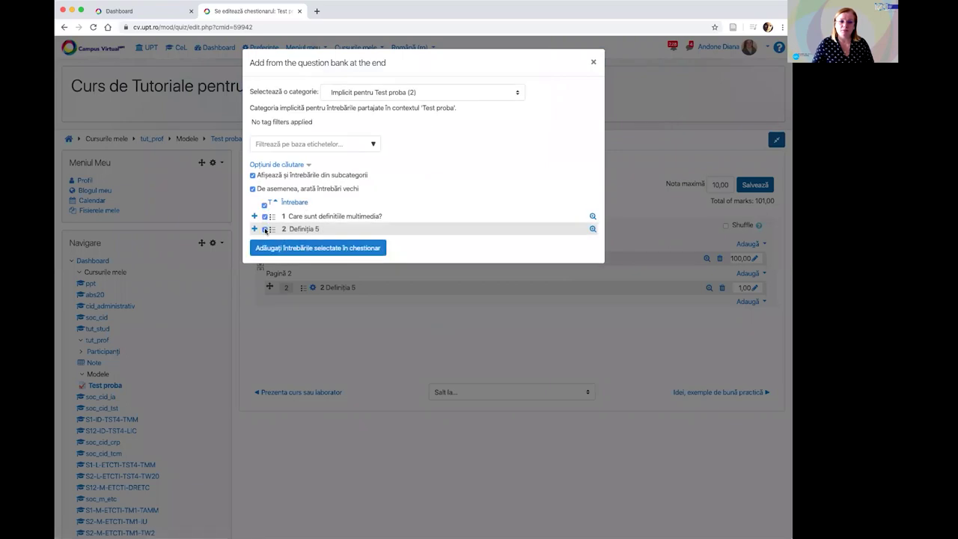
{"action": "left_click", "coordinate": [319, 248]}
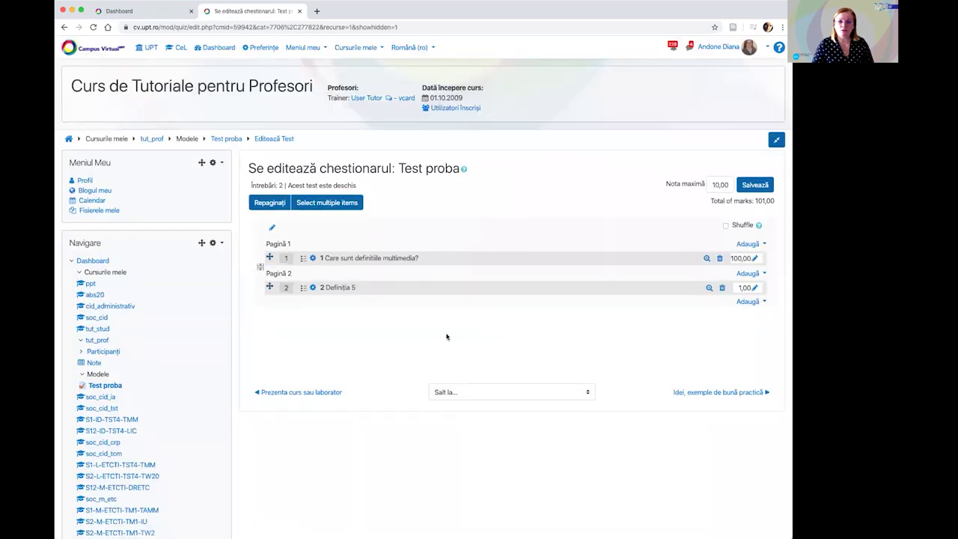
{"action": "left_click", "coordinate": [757, 184]}
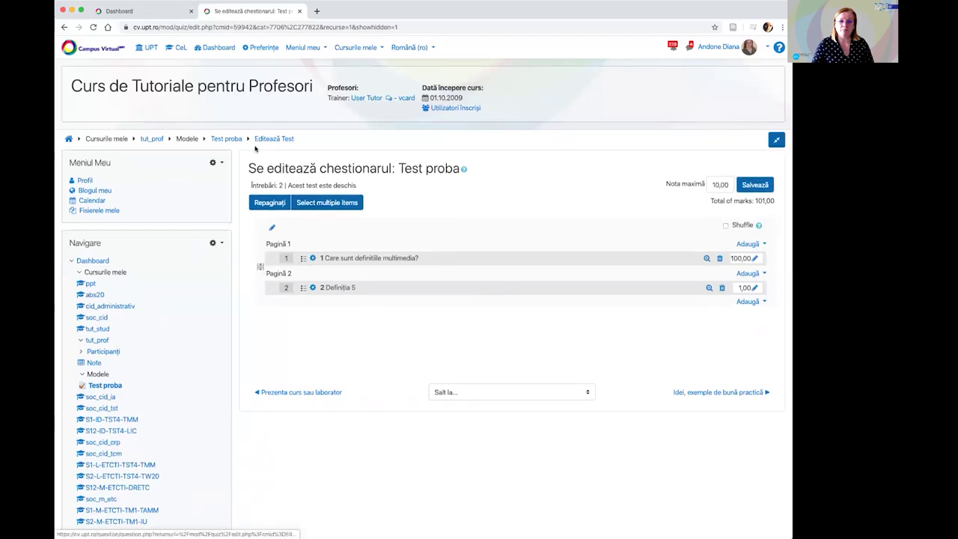
Step: Start a timed preview attempt of Test proba and answer d to question 1
{"action": "left_click", "coordinate": [499, 247]}
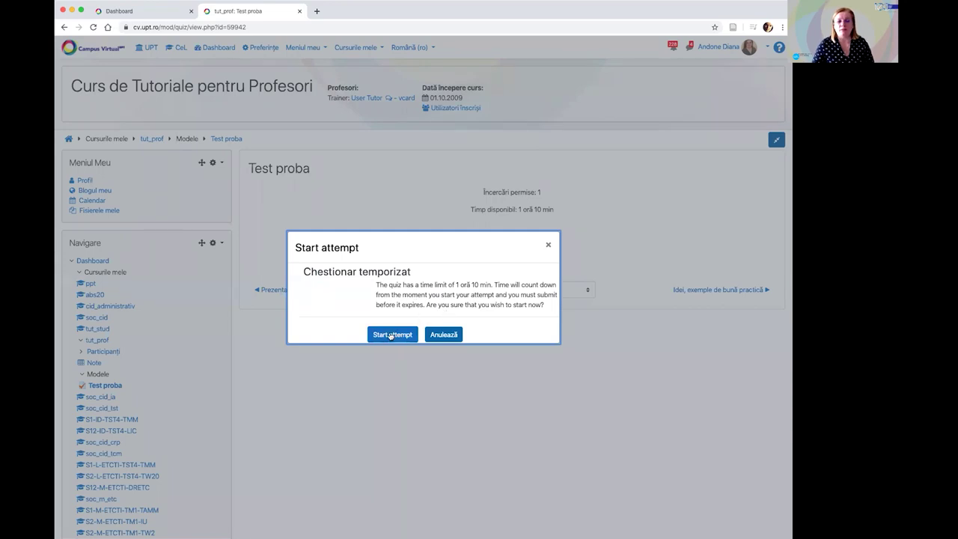
{"action": "left_click", "coordinate": [391, 334]}
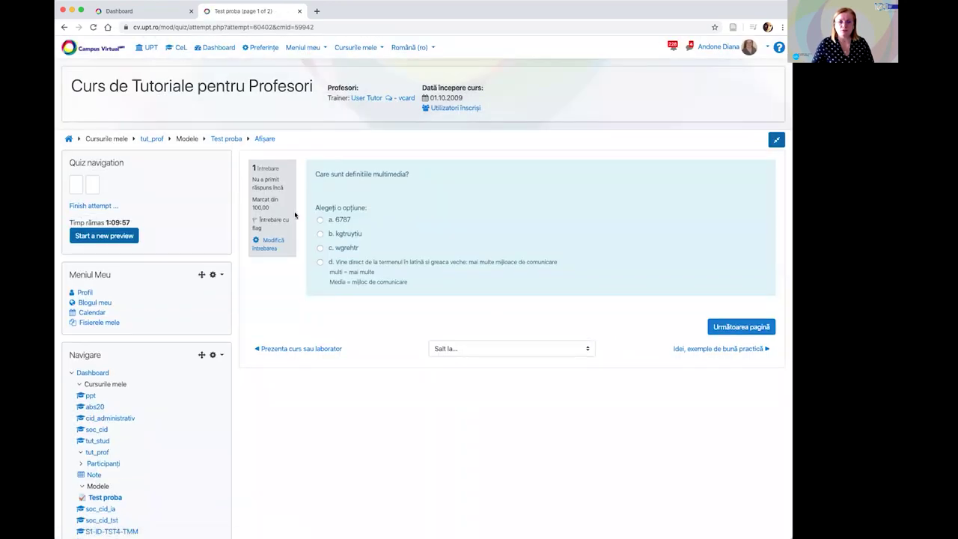
{"action": "left_click", "coordinate": [321, 262]}
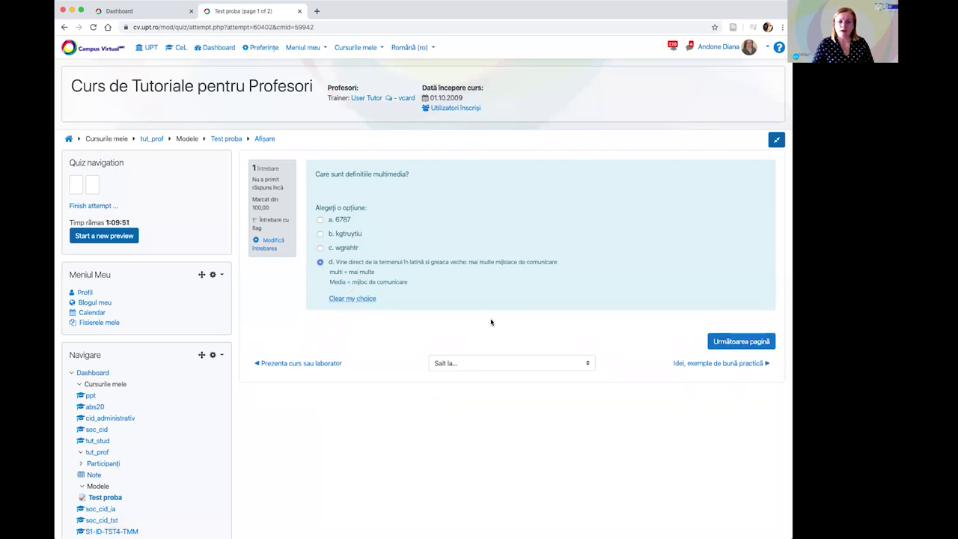
{"action": "left_click", "coordinate": [739, 340]}
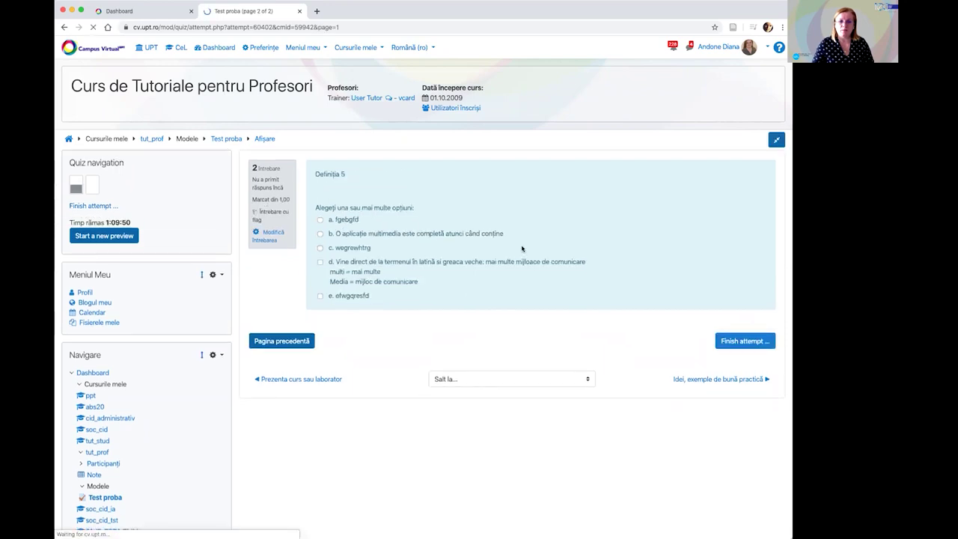
Step: Tick options a and b on question 2, then submit all answers and confirm
{"action": "left_click", "coordinate": [320, 219]}
{"action": "left_click", "coordinate": [320, 233]}
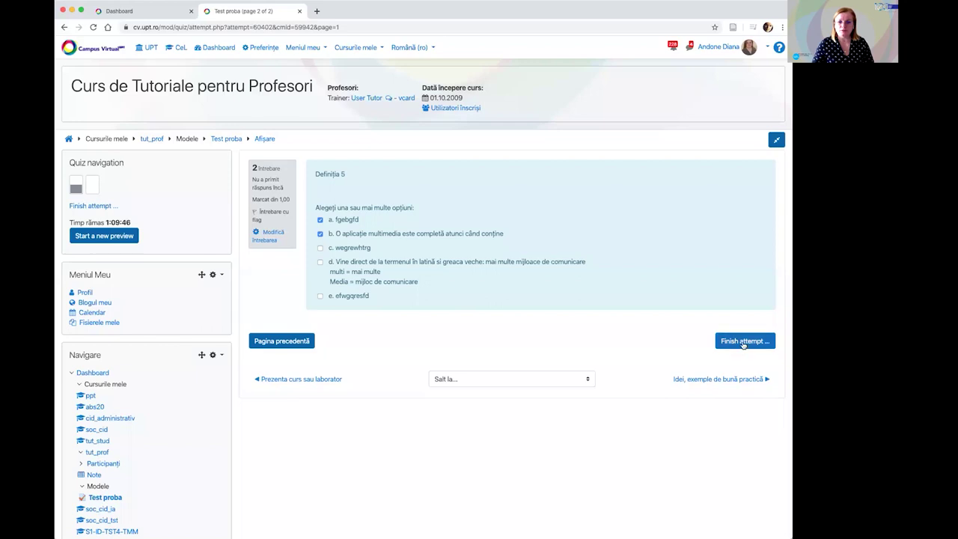
{"action": "left_click", "coordinate": [743, 345]}
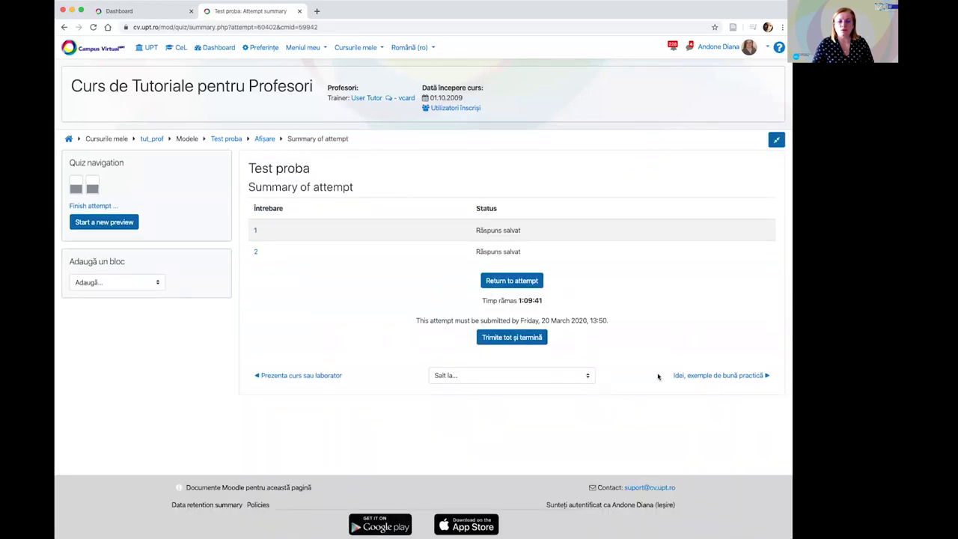
{"action": "left_click", "coordinate": [507, 338]}
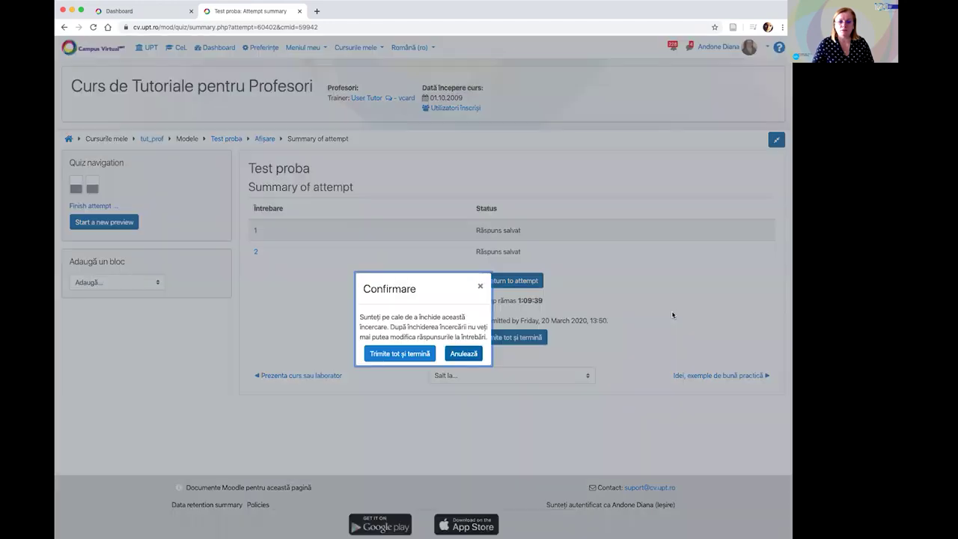
{"action": "left_click", "coordinate": [399, 353]}
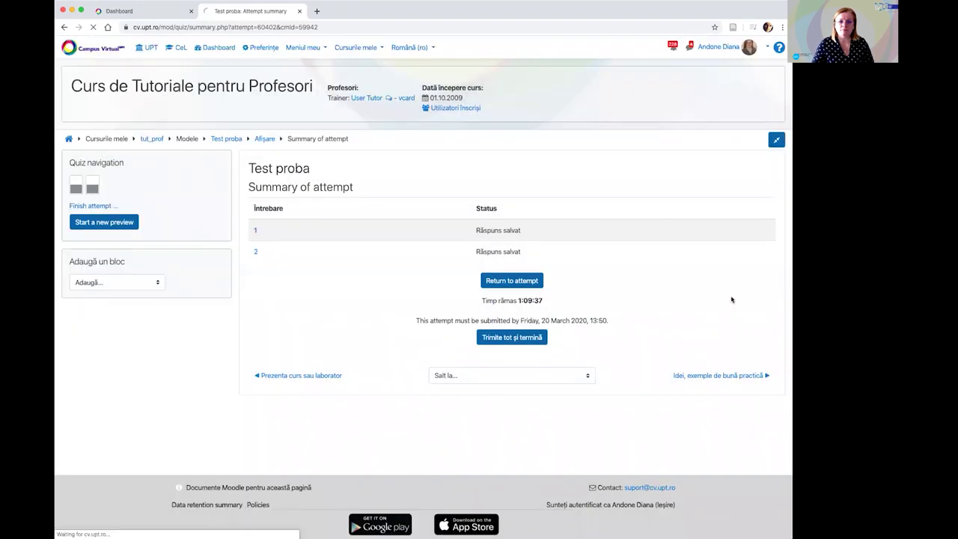
Step: Review the attempt's 100,40 points, 9,94/10,00 grade and 'Foarte bine!' feedback, then finish the review
{"action": "scroll", "coordinate": [615, 304], "scroll_direction": "down", "scroll_amount": 2}
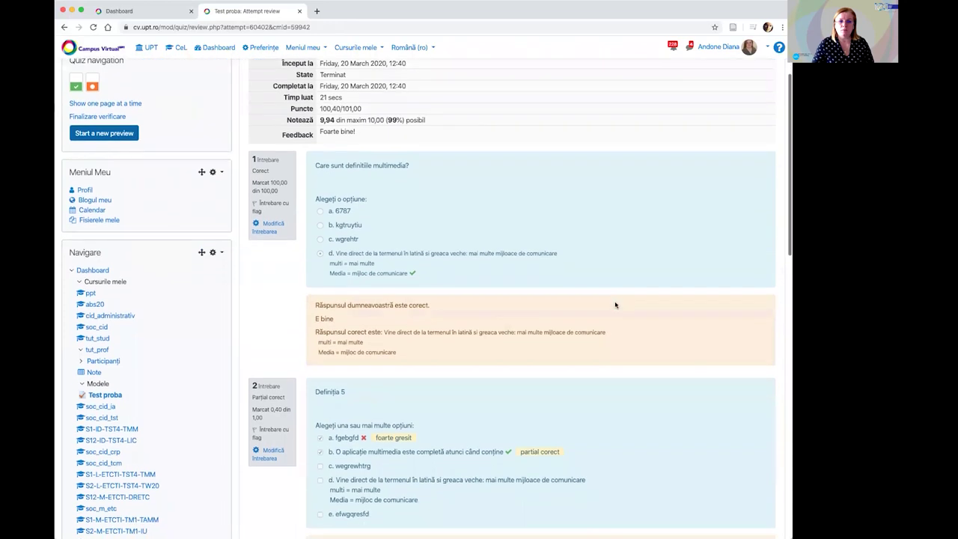
{"action": "scroll", "coordinate": [393, 234], "scroll_direction": "up", "scroll_amount": 2}
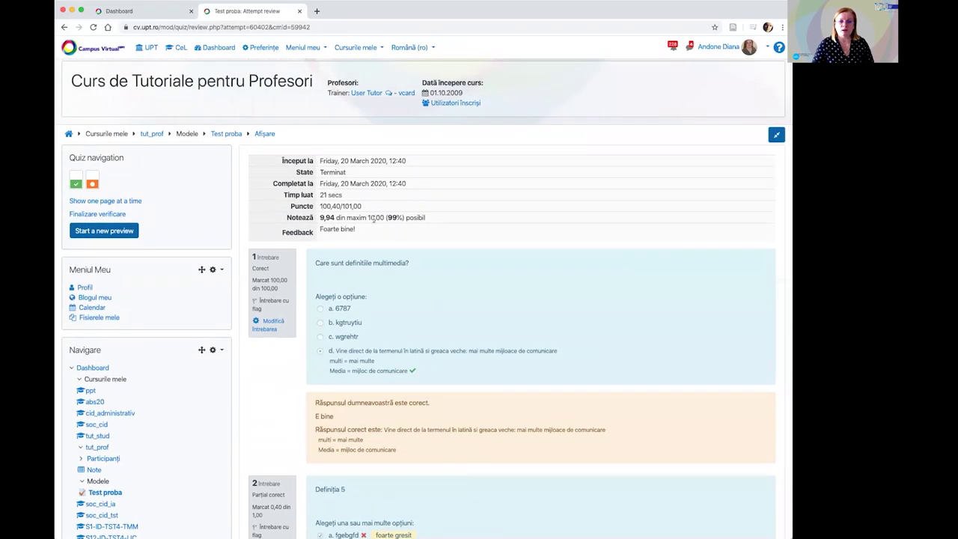
{"action": "scroll", "coordinate": [373, 218], "scroll_direction": "down", "scroll_amount": 3}
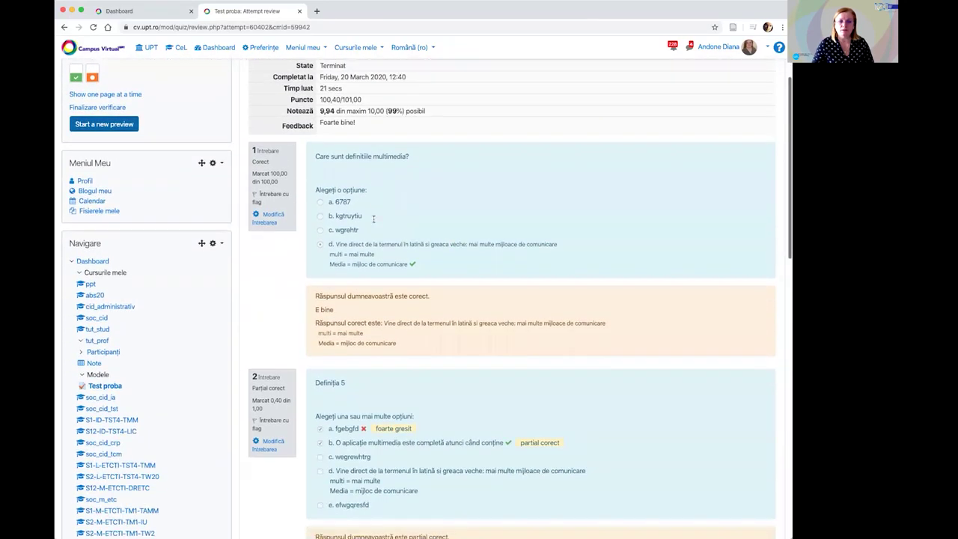
{"action": "scroll", "coordinate": [381, 275], "scroll_direction": "down", "scroll_amount": 3}
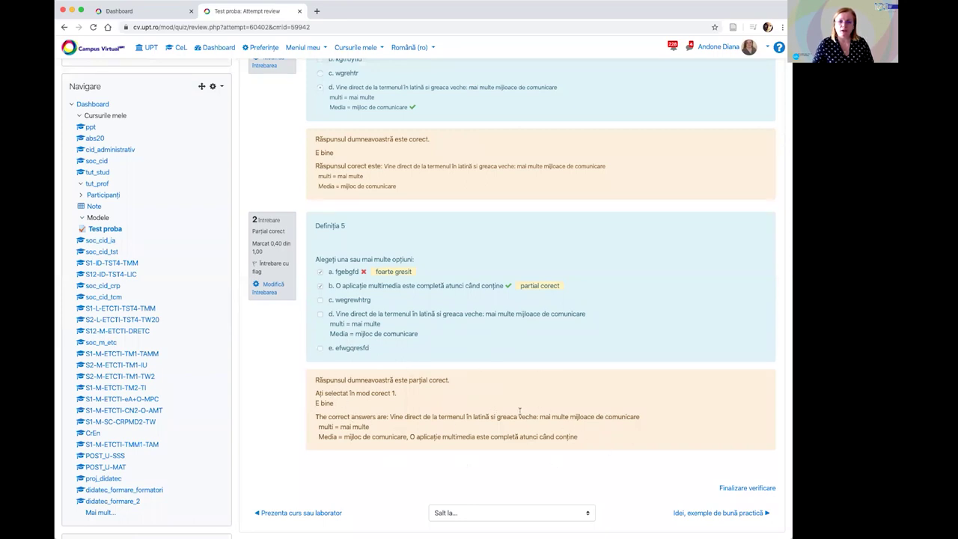
{"action": "scroll", "coordinate": [469, 411], "scroll_direction": "up", "scroll_amount": 5}
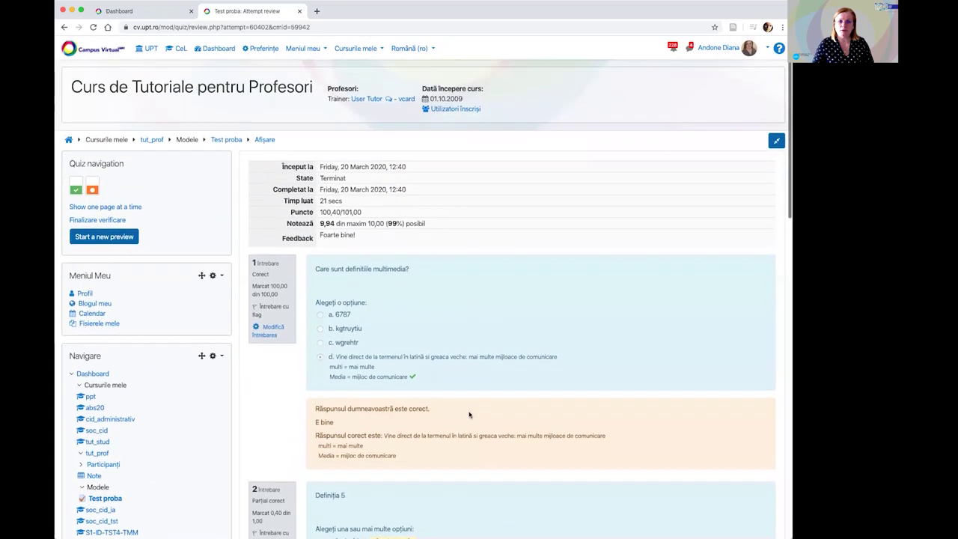
{"action": "scroll", "coordinate": [469, 414], "scroll_direction": "down", "scroll_amount": 10}
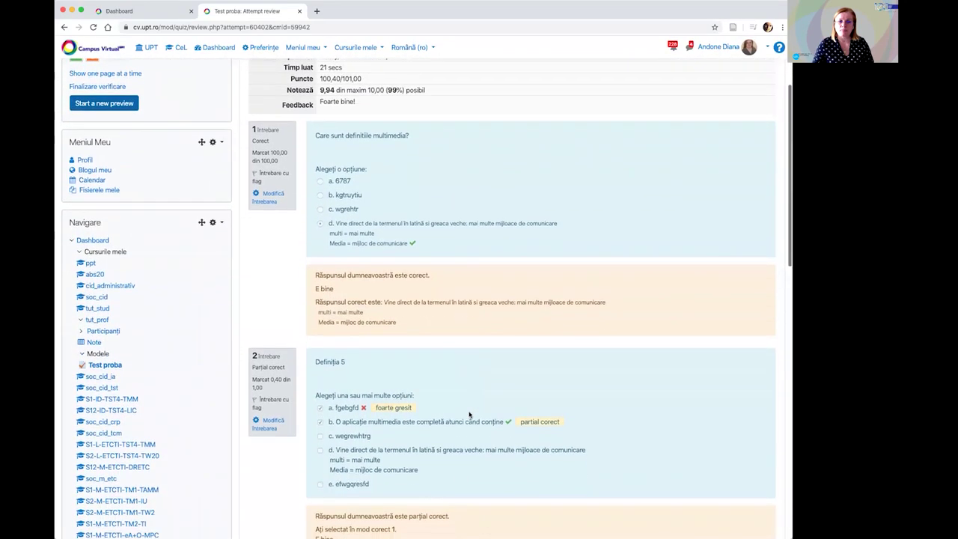
{"action": "scroll", "coordinate": [469, 414], "scroll_direction": "up", "scroll_amount": 5}
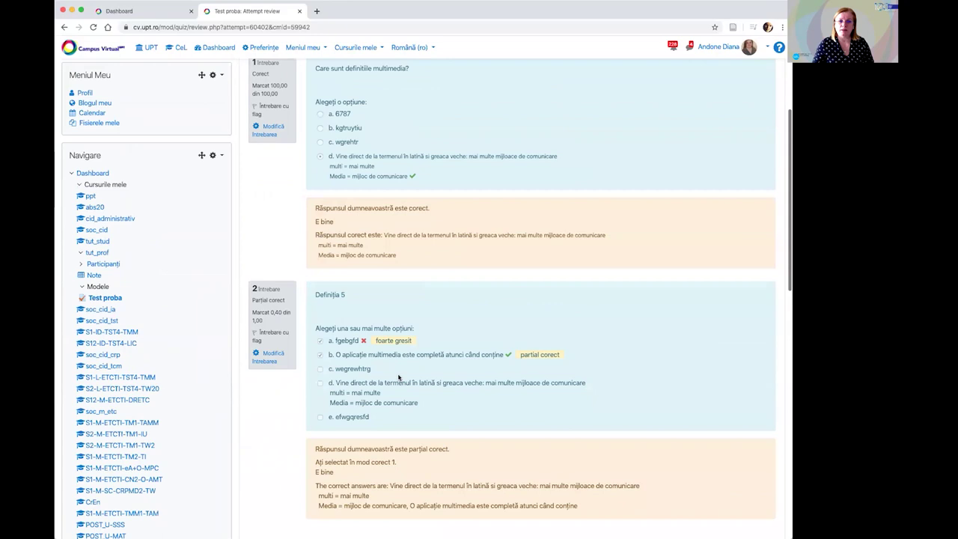
{"action": "scroll", "coordinate": [337, 350], "scroll_direction": "down", "scroll_amount": 5}
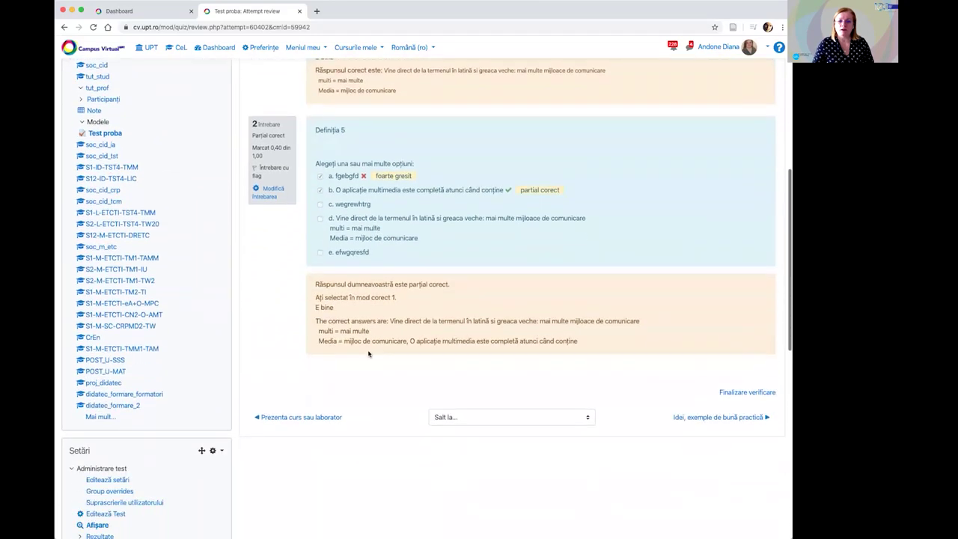
{"action": "scroll", "coordinate": [338, 350], "scroll_direction": "up", "scroll_amount": 5}
{"action": "scroll", "coordinate": [723, 312], "scroll_direction": "down", "scroll_amount": 7}
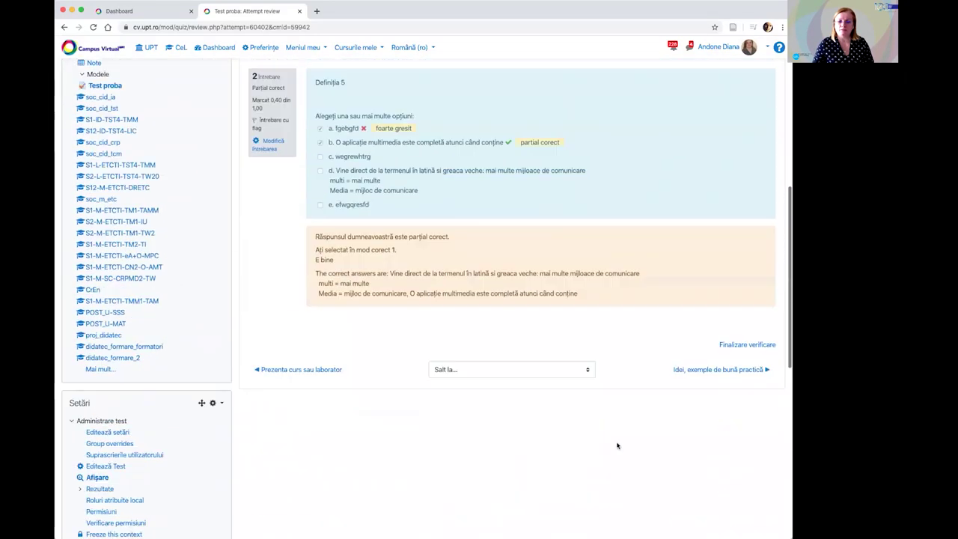
{"action": "left_click", "coordinate": [746, 287]}
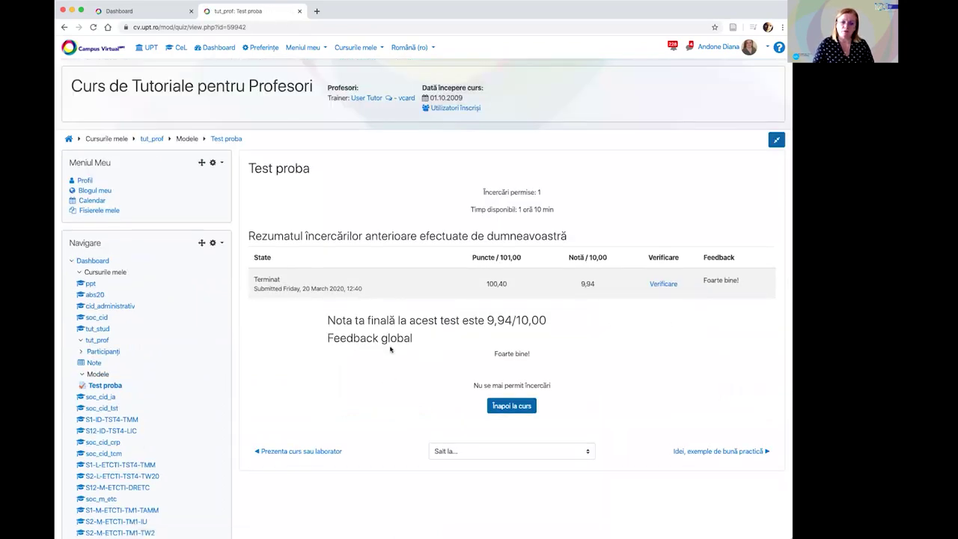
{"action": "left_click_drag", "start_coordinate": [493, 351], "coordinate": [538, 355]}
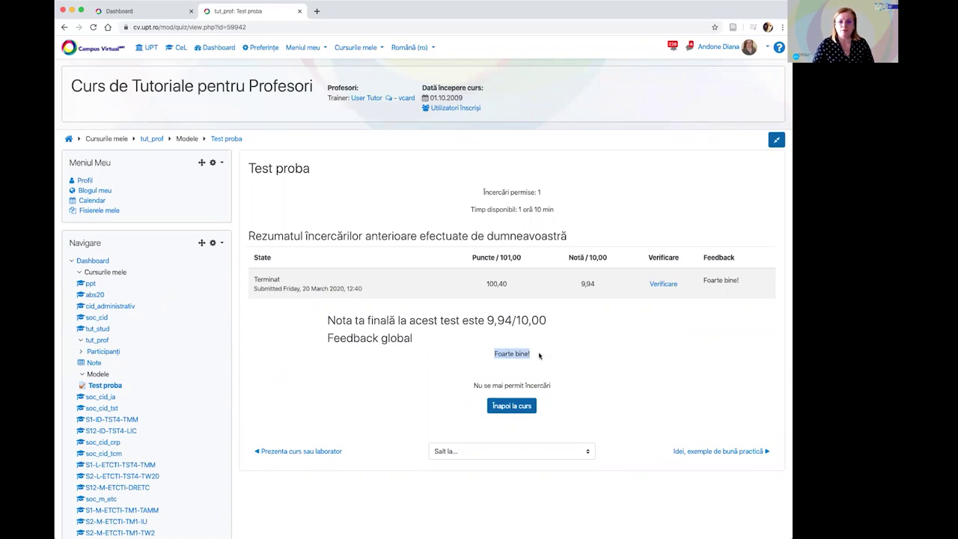
{"action": "left_click", "coordinate": [601, 354]}
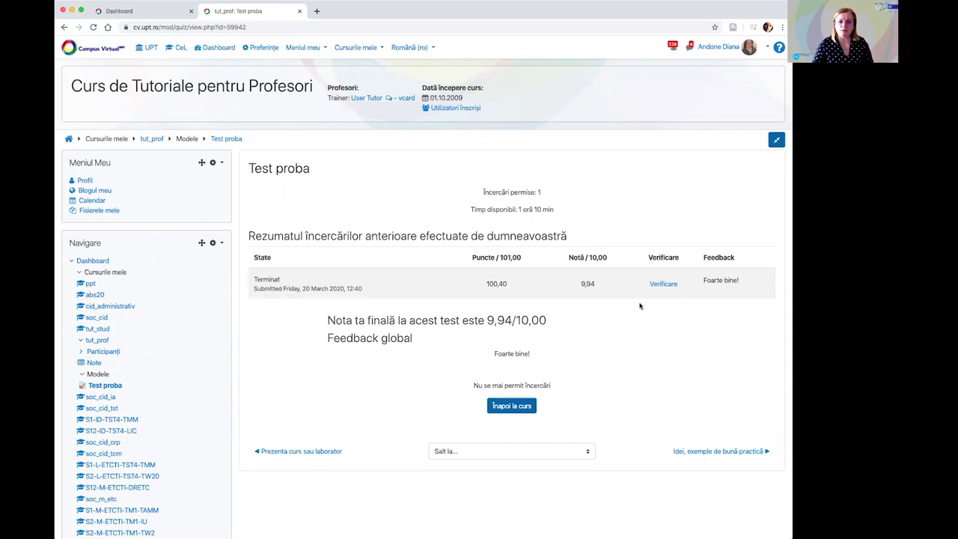
{"action": "left_click", "coordinate": [663, 283]}
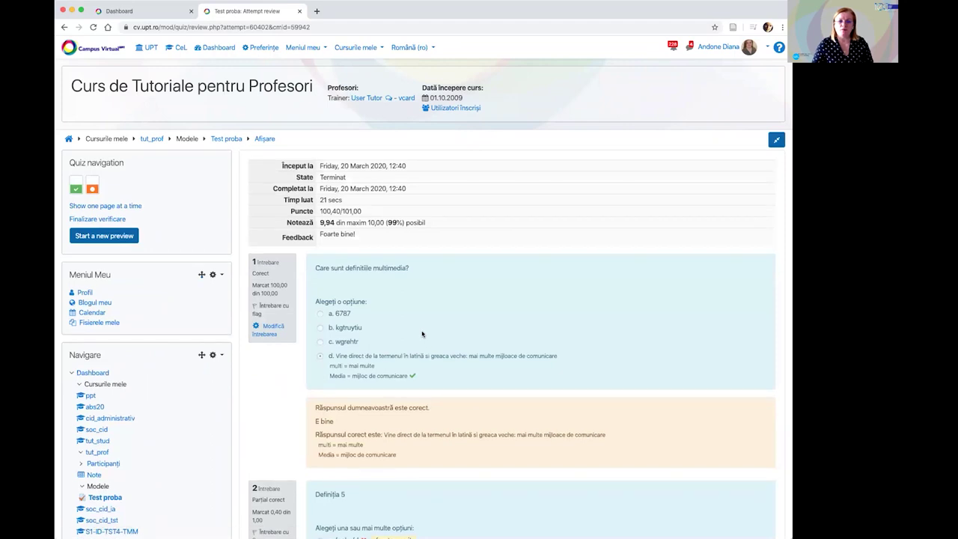
{"action": "scroll", "coordinate": [422, 333], "scroll_direction": "down", "scroll_amount": 5}
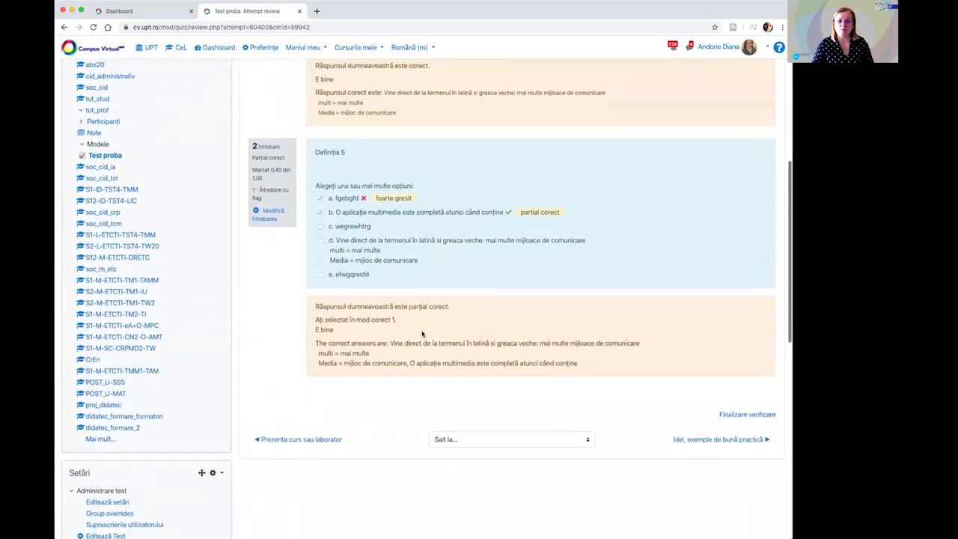
{"action": "scroll", "coordinate": [422, 334], "scroll_direction": "up", "scroll_amount": 5}
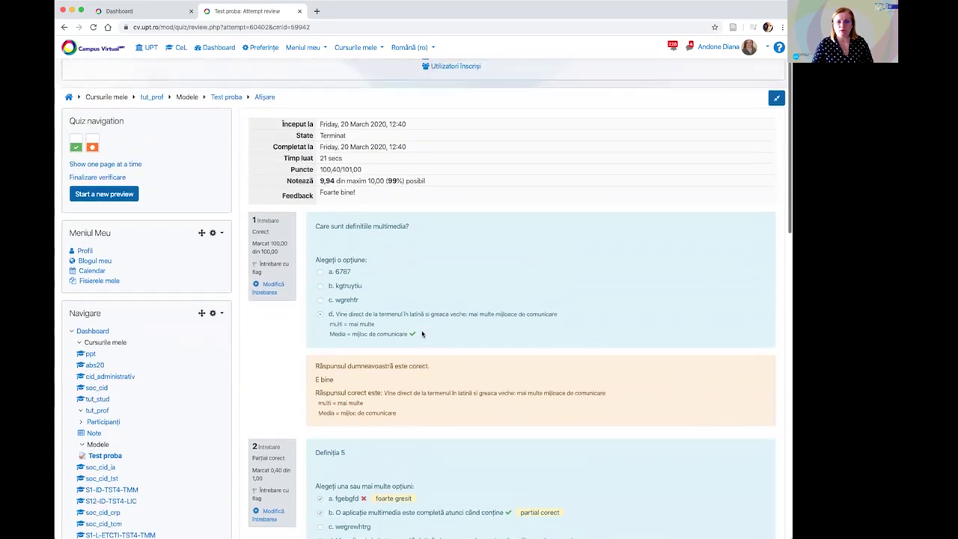
{"action": "scroll", "coordinate": [422, 334], "scroll_direction": "up", "scroll_amount": 1}
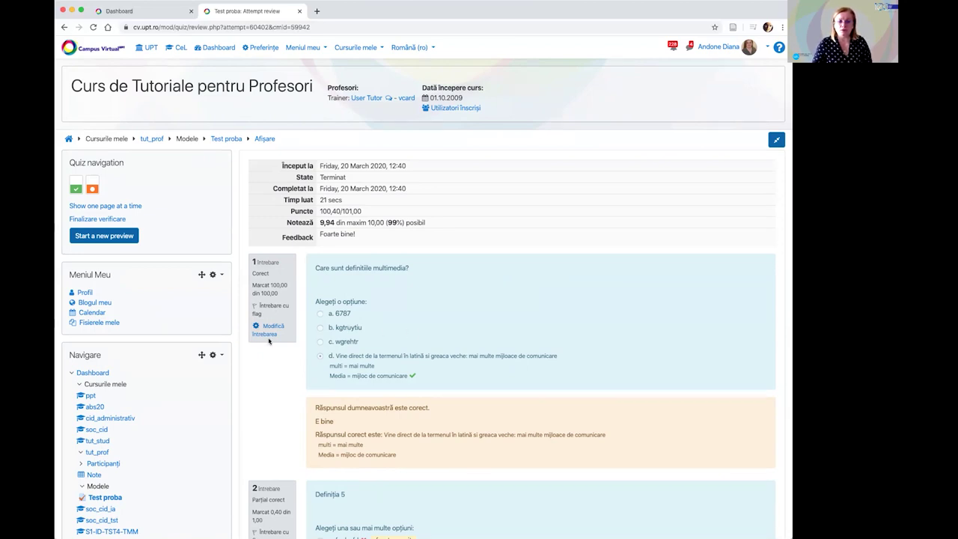
{"action": "left_click", "coordinate": [226, 139]}
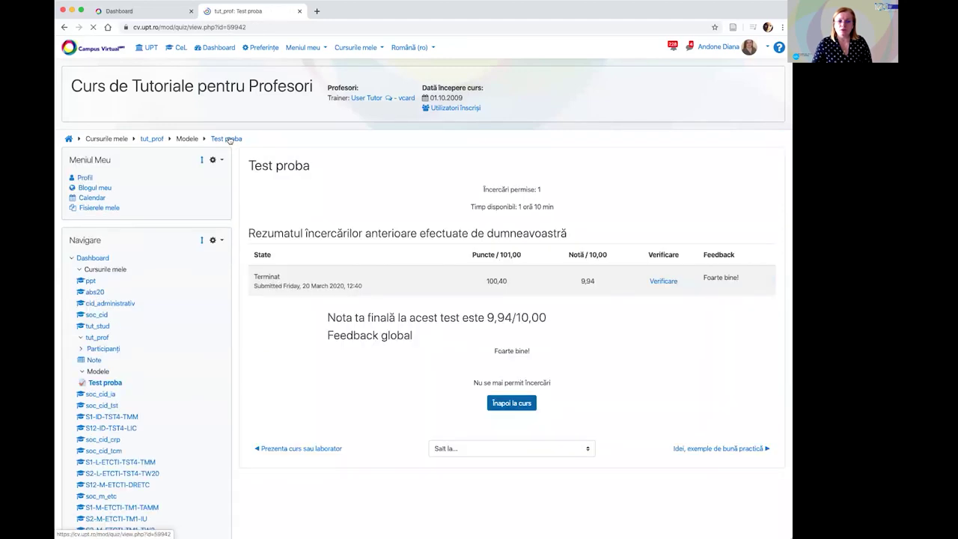
{"action": "scroll", "coordinate": [299, 254], "scroll_direction": "down", "scroll_amount": 5}
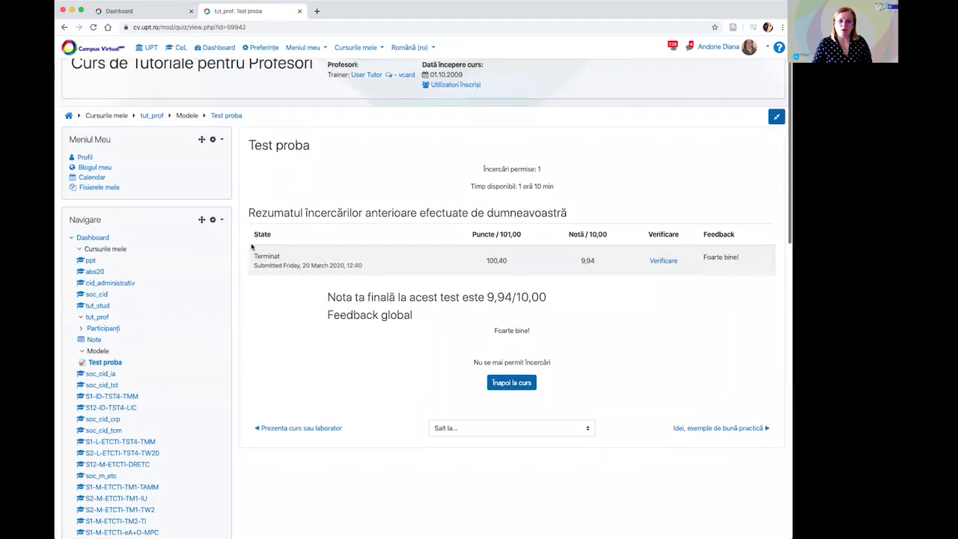
{"action": "scroll", "coordinate": [332, 265], "scroll_direction": "down", "scroll_amount": 4}
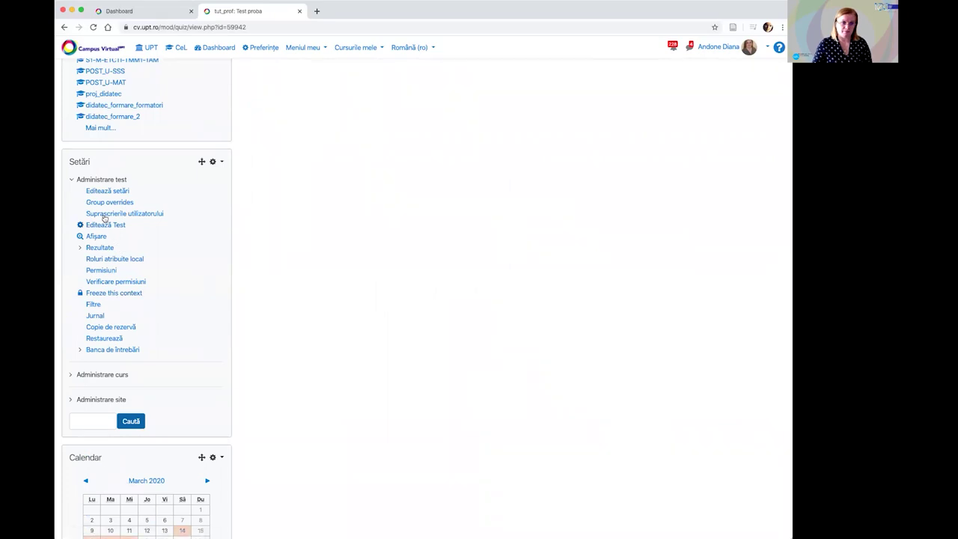
Step: From the quiz editor, add a new Adevărat/Fals question to the last page
{"action": "left_click", "coordinate": [119, 224]}
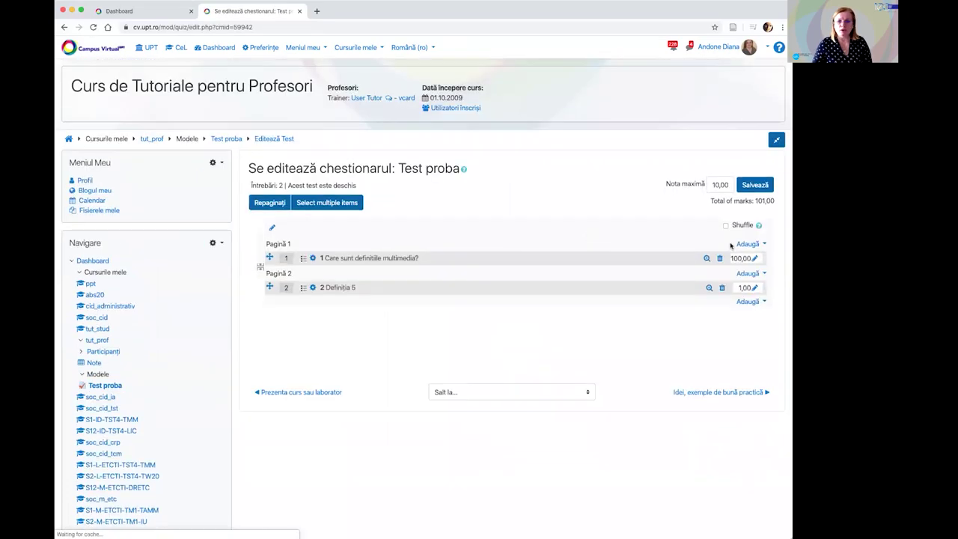
{"action": "left_click", "coordinate": [750, 302]}
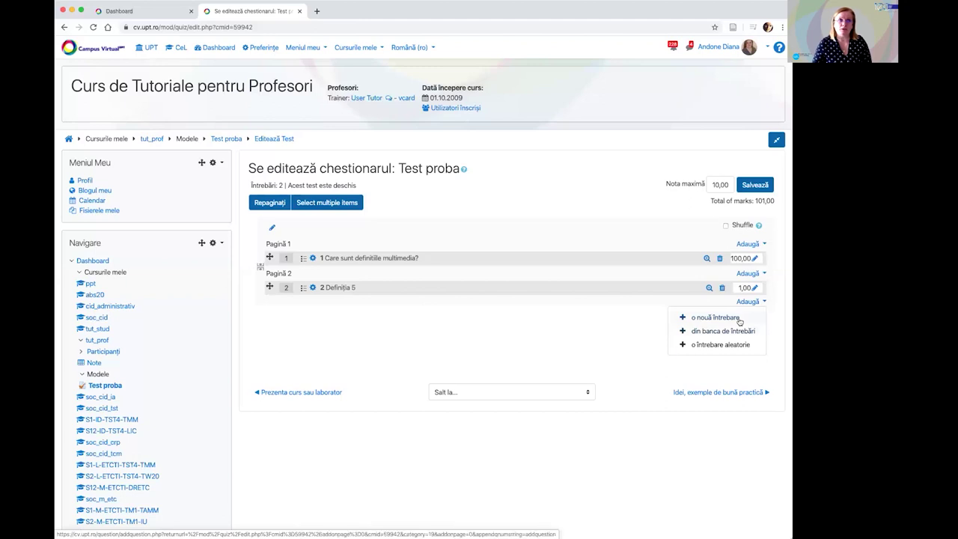
{"action": "left_click", "coordinate": [718, 317]}
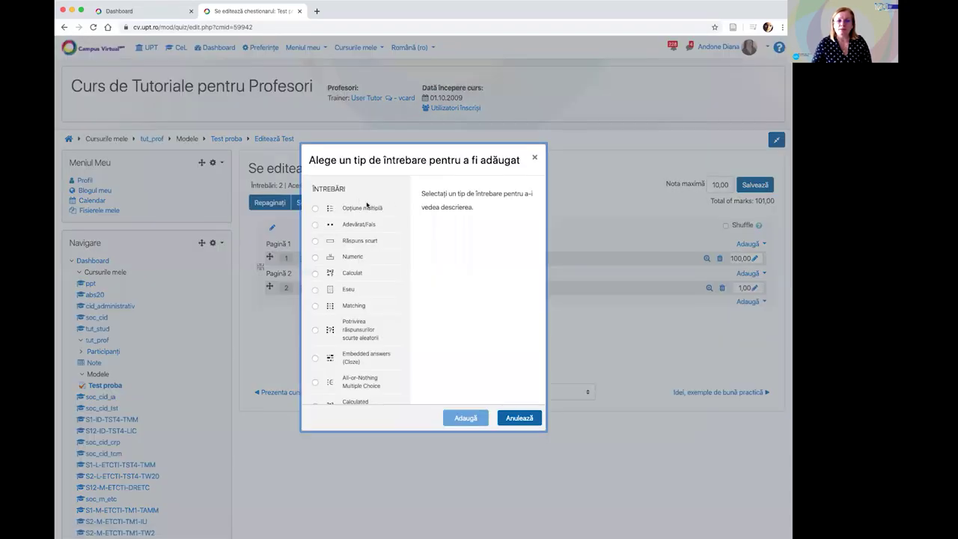
{"action": "left_click", "coordinate": [315, 208]}
{"action": "left_click", "coordinate": [316, 225]}
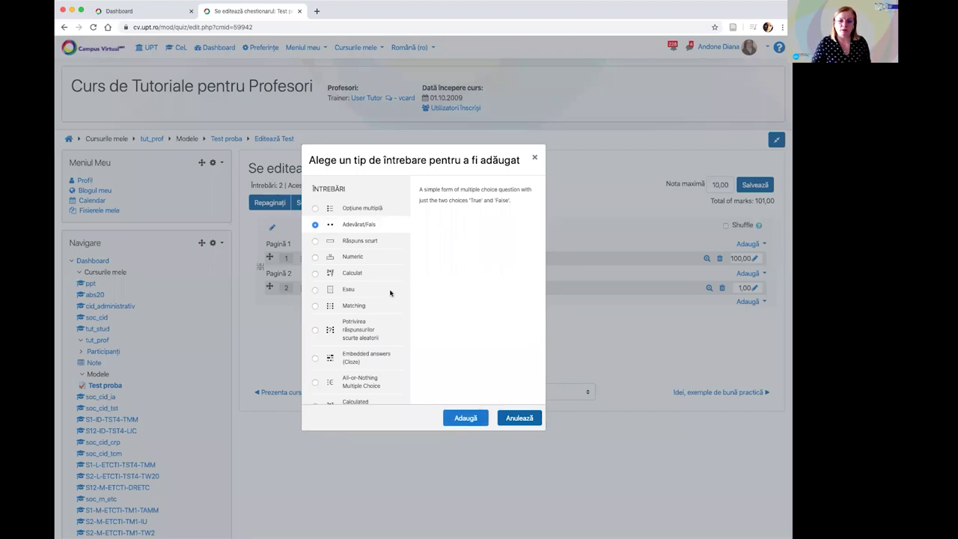
{"action": "left_click", "coordinate": [467, 418]}
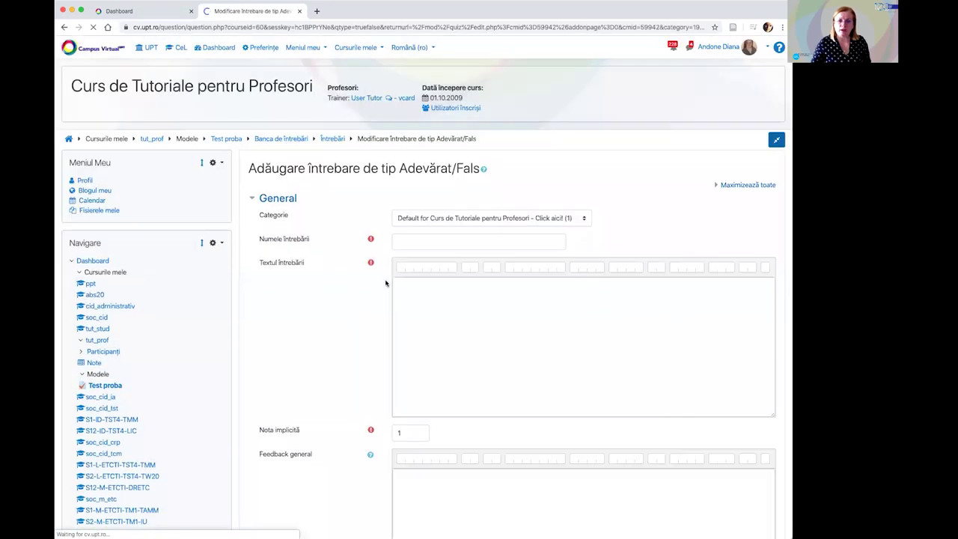
Step: Name the question 45, paste the statement as its question text, and start the general feedback
{"action": "left_click", "coordinate": [416, 240]}
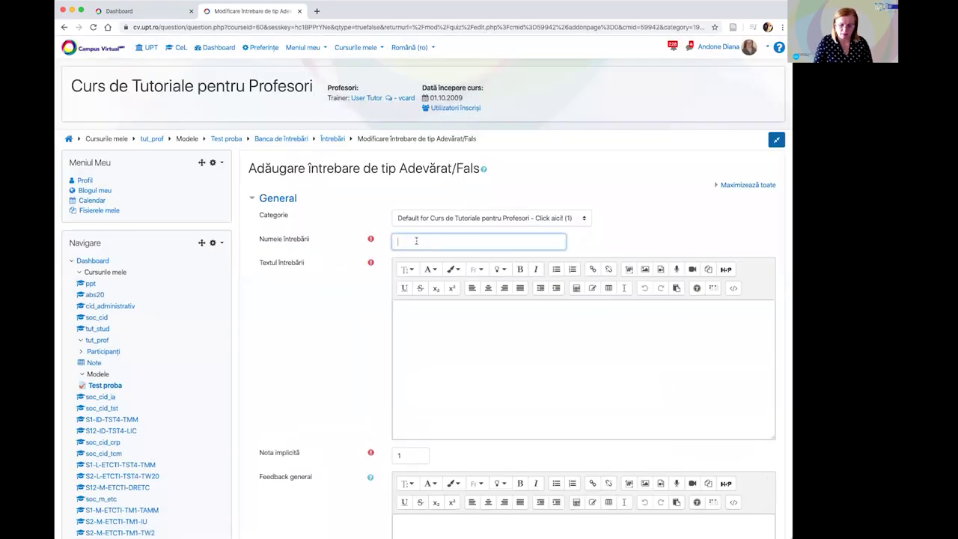
{"action": "type", "text": "45"}
{"action": "scroll", "coordinate": [418, 245], "scroll_direction": "down", "scroll_amount": 4}
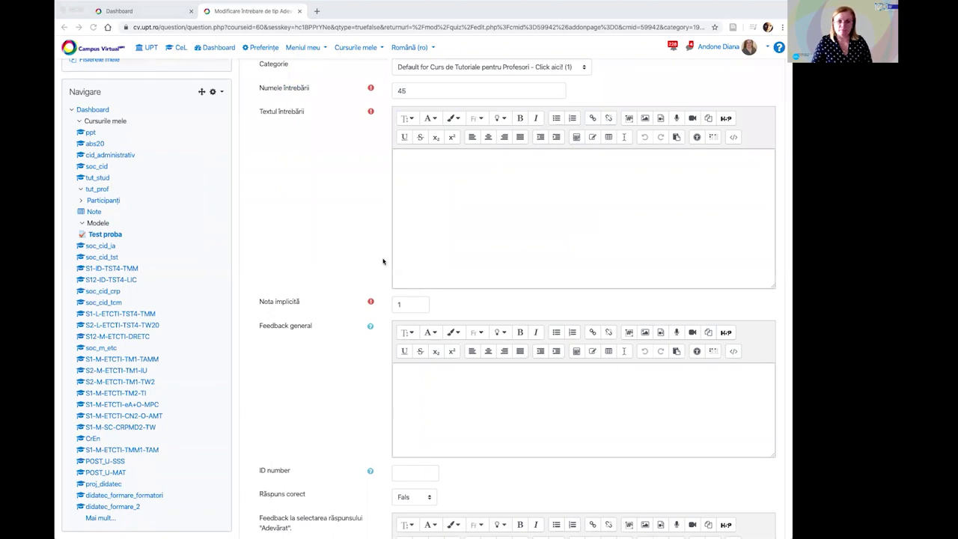
{"action": "left_click", "coordinate": [449, 180]}
{"action": "type", "text": "În viziune modernă o aplicație multimedia care conține: text, imagini, sunete, imagini video, animație, grafică legate între ele și care determină prin diferite metode,"}
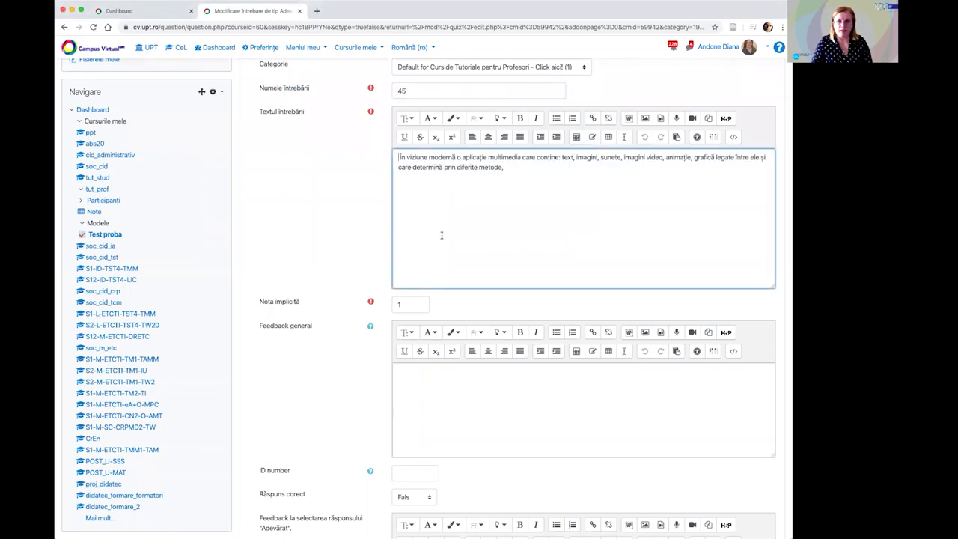
{"action": "scroll", "coordinate": [434, 287], "scroll_direction": "down", "scroll_amount": 6}
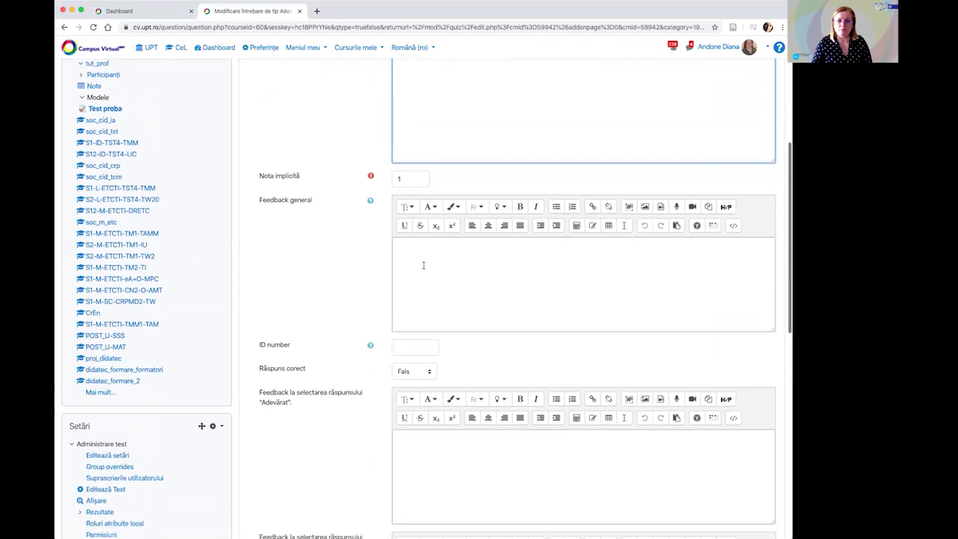
{"action": "left_click", "coordinate": [427, 149]}
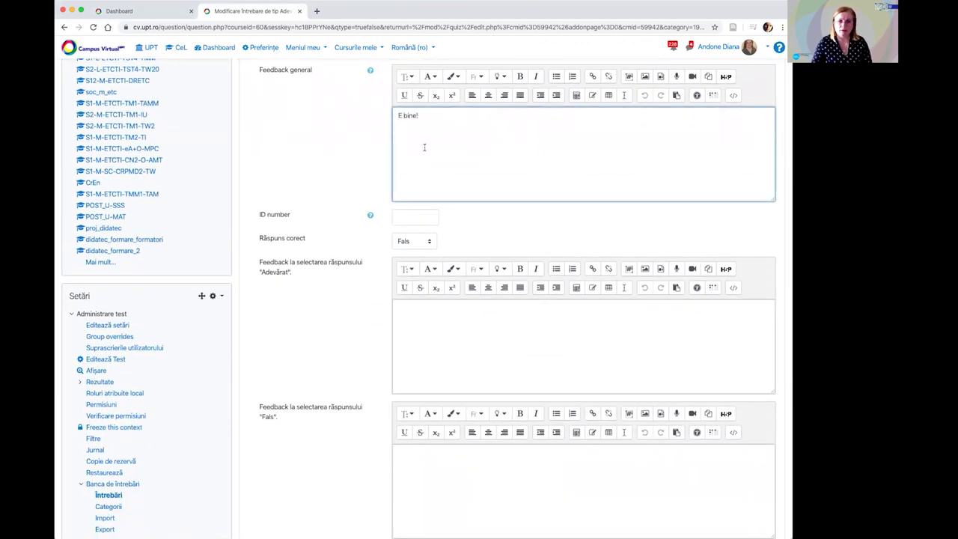
{"action": "scroll", "coordinate": [419, 147], "scroll_direction": "down", "scroll_amount": 3}
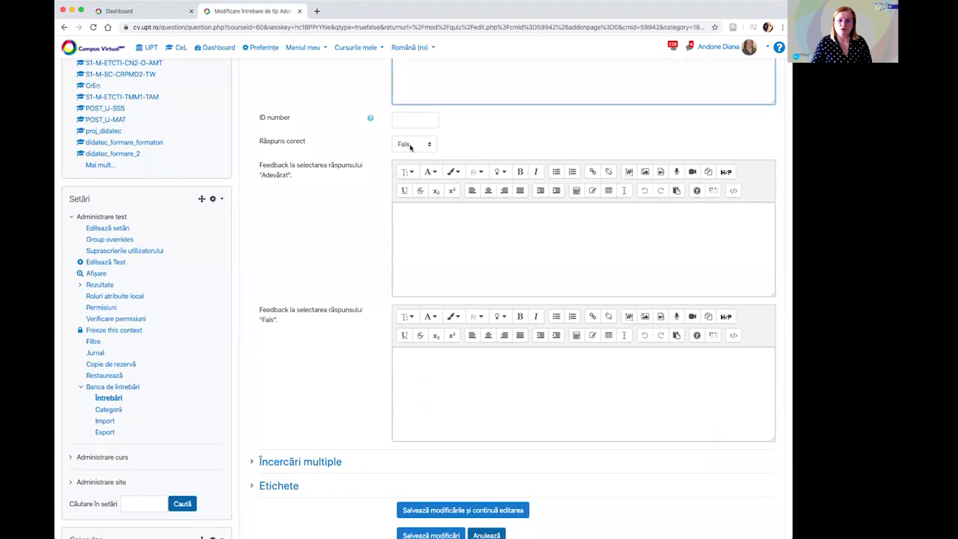
Step: Set correct answer Adevărat, feedback 'E corect' for Adevărat and 'Nu este corect de ce' for Fals, and save
{"action": "left_click", "coordinate": [410, 147]}
{"action": "left_click", "coordinate": [410, 153]}
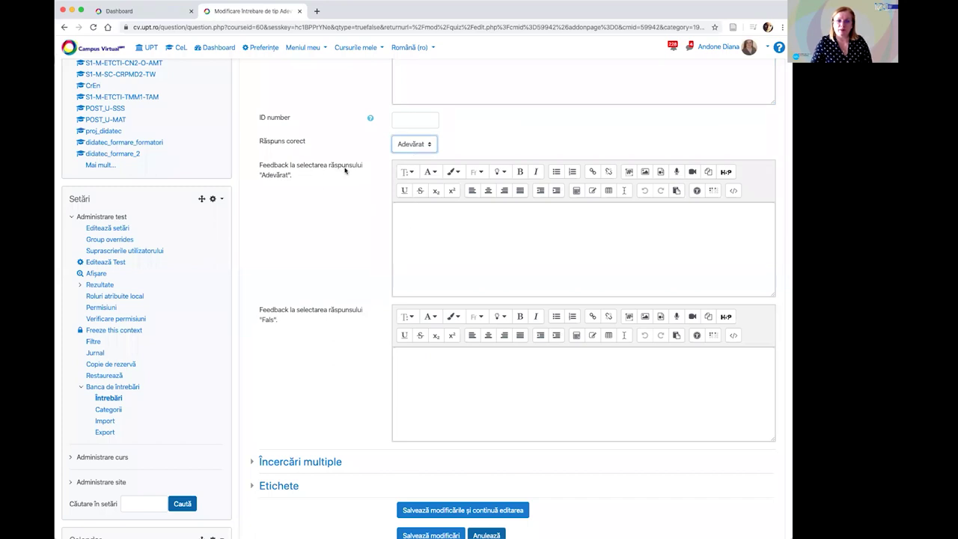
{"action": "left_click", "coordinate": [417, 218]}
{"action": "type", "text": "E"}
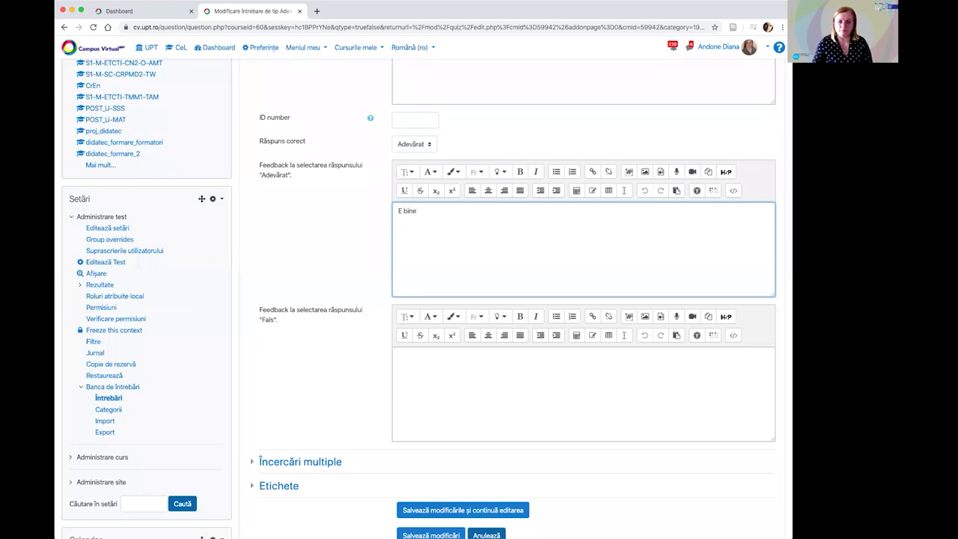
{"action": "type", "text": " core"}
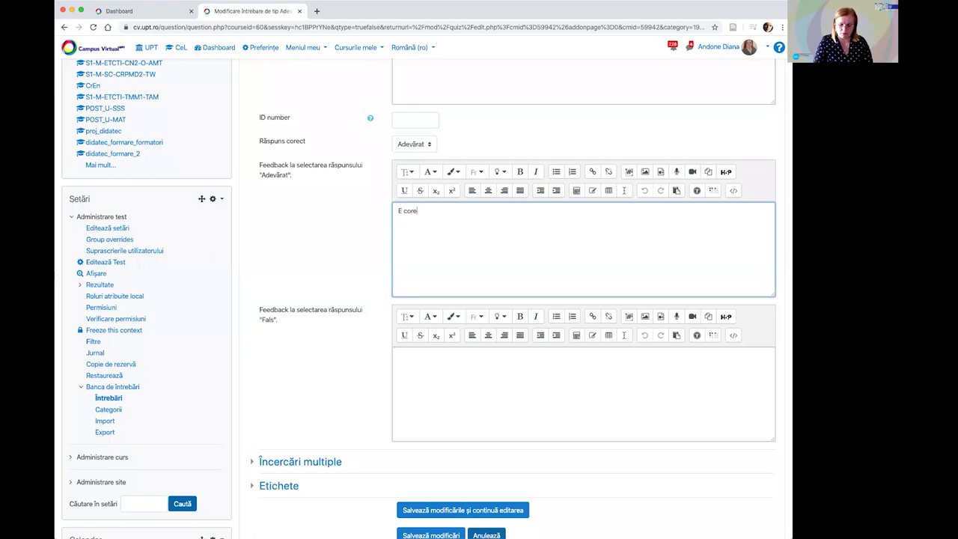
{"action": "left_click", "coordinate": [429, 362]}
{"action": "type", "text": "Nu este c"}
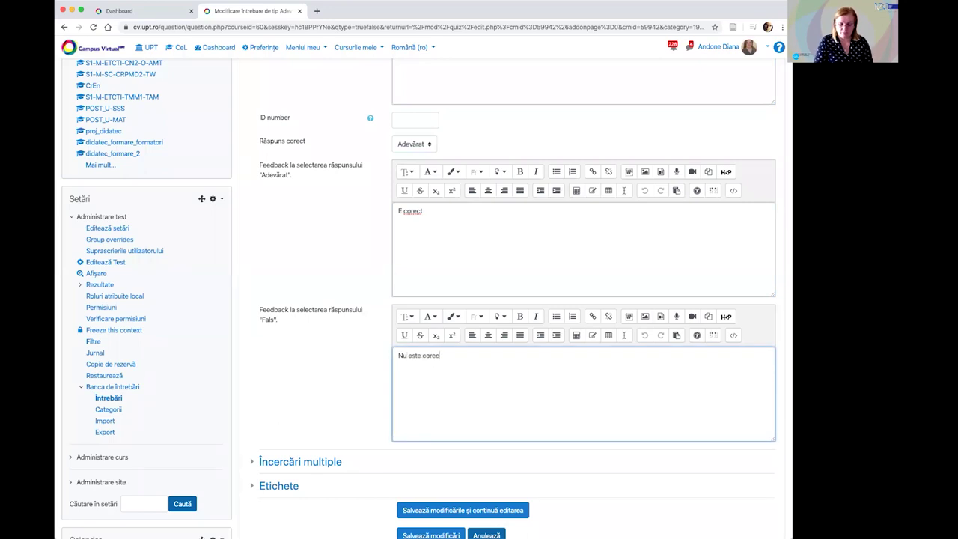
{"action": "type", "text": "orect de ce"}
{"action": "scroll", "coordinate": [326, 349], "scroll_direction": "down", "scroll_amount": 3}
{"action": "left_click", "coordinate": [315, 338]}
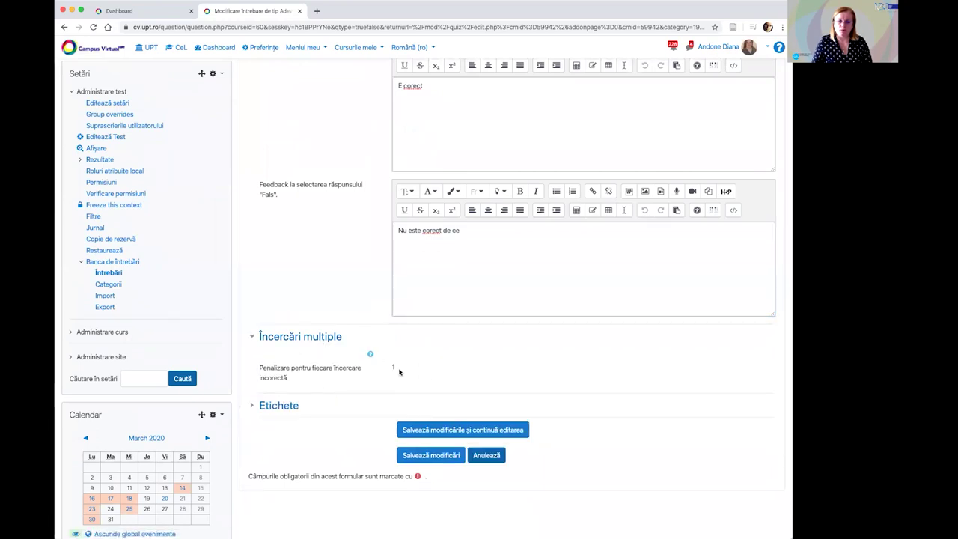
{"action": "left_click", "coordinate": [456, 454]}
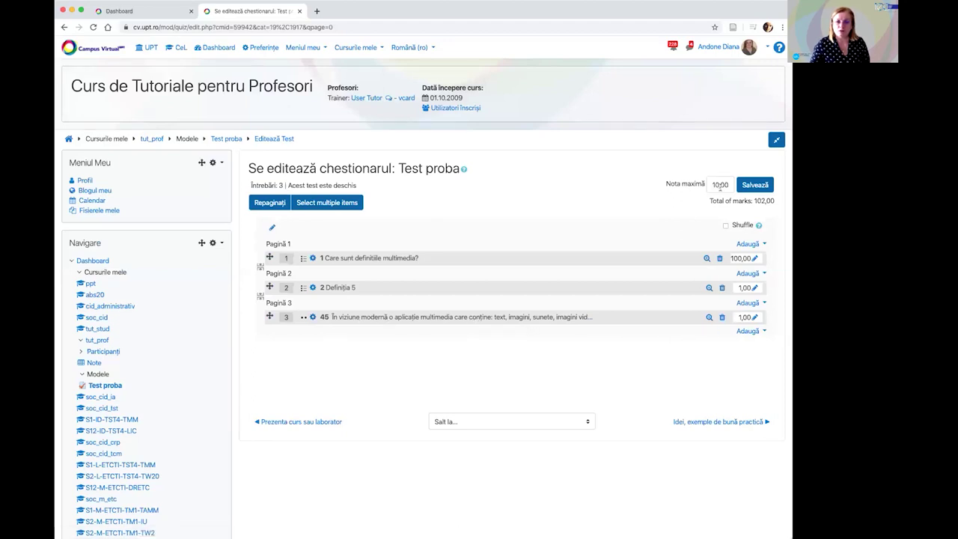
Step: Save the quiz's maximum grade and start a new preview attempt of Test proba
{"action": "left_click", "coordinate": [754, 185]}
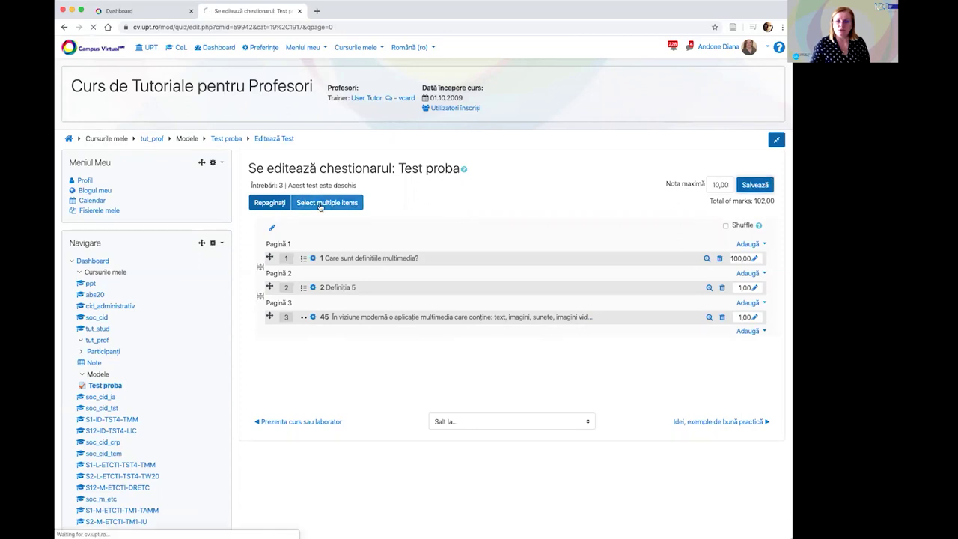
{"action": "left_click", "coordinate": [225, 139]}
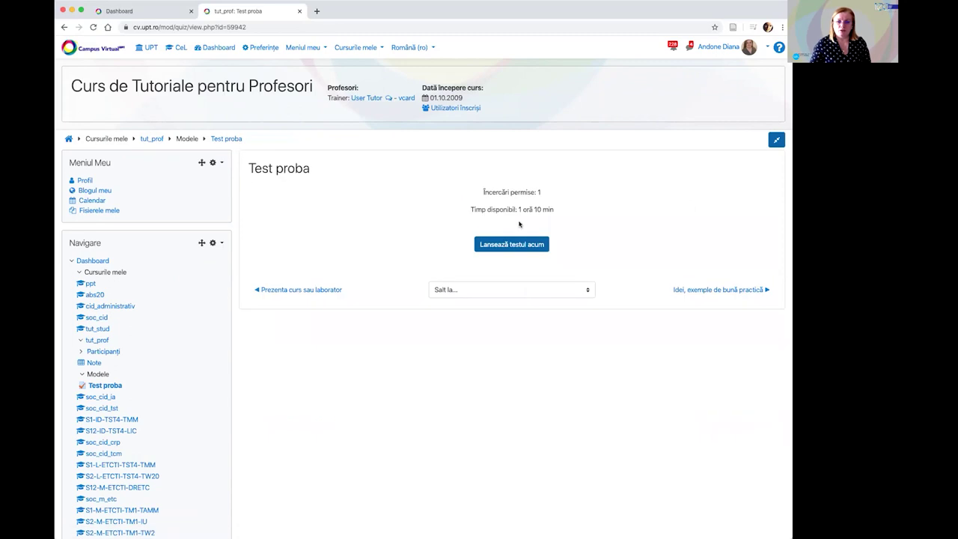
{"action": "left_click", "coordinate": [511, 244]}
{"action": "left_click", "coordinate": [386, 334]}
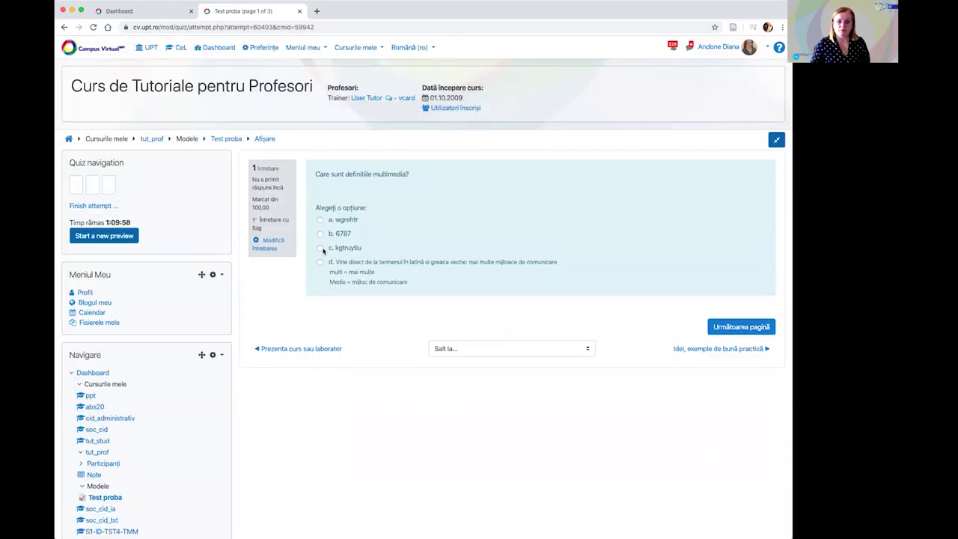
Step: Answer d to question 1, a and b to question 2, and Fals to question 3
{"action": "left_click", "coordinate": [319, 261]}
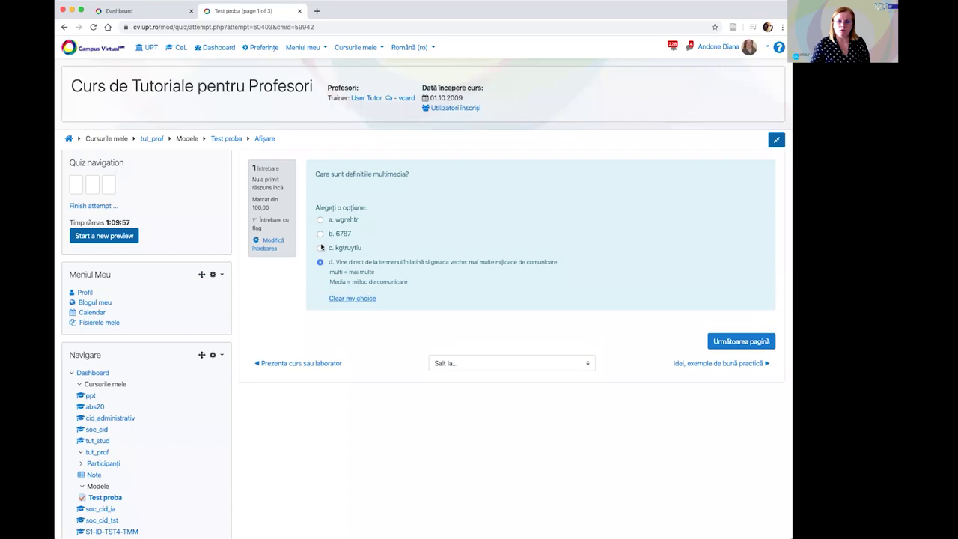
{"action": "left_click", "coordinate": [714, 344]}
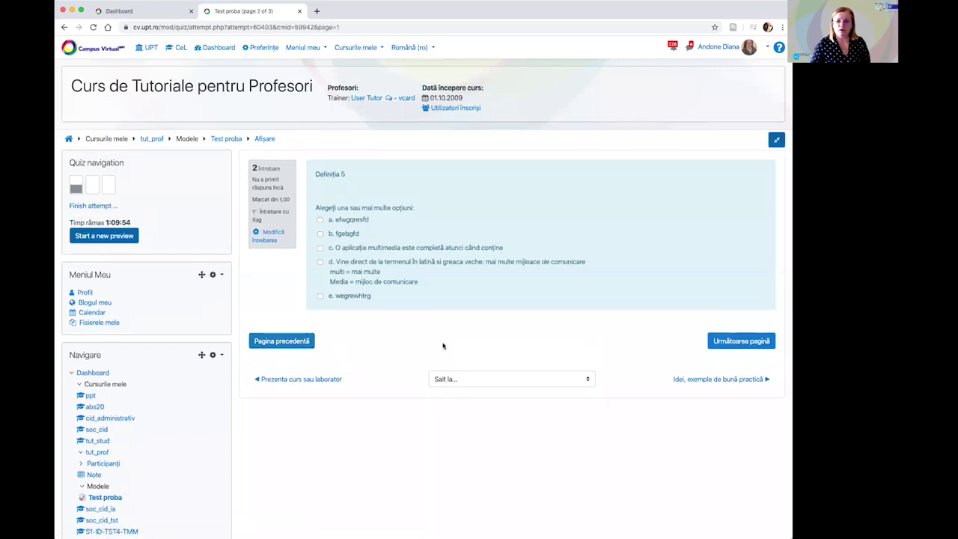
{"action": "left_click", "coordinate": [319, 219]}
{"action": "left_click", "coordinate": [320, 233]}
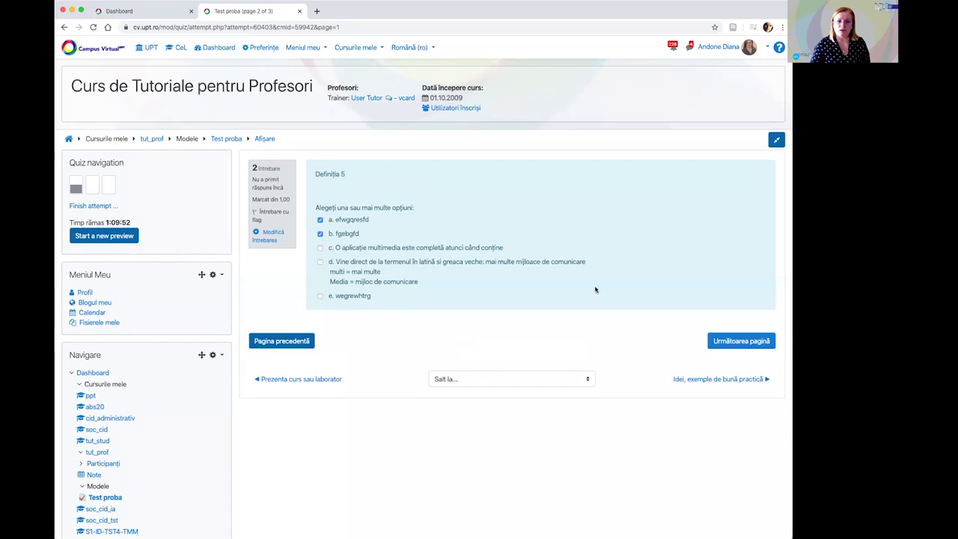
{"action": "left_click", "coordinate": [748, 341]}
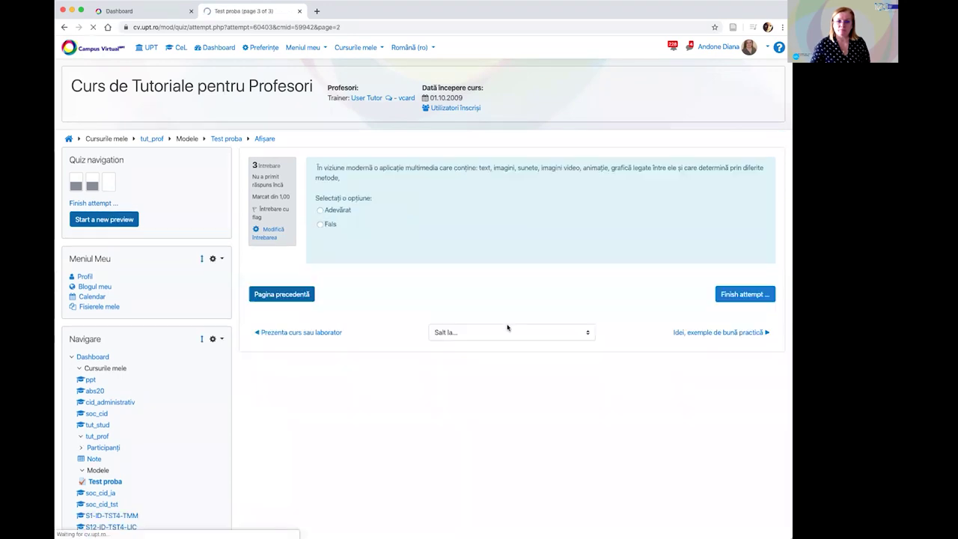
{"action": "left_click", "coordinate": [320, 227]}
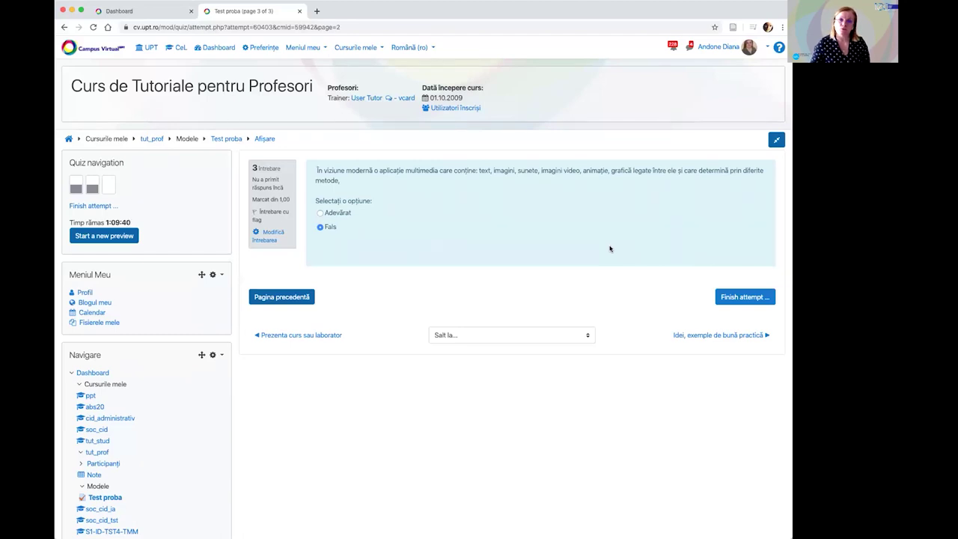
Step: Submit all answers and finish reviewing the attempt graded 9,80/10,00
{"action": "left_click", "coordinate": [748, 293]}
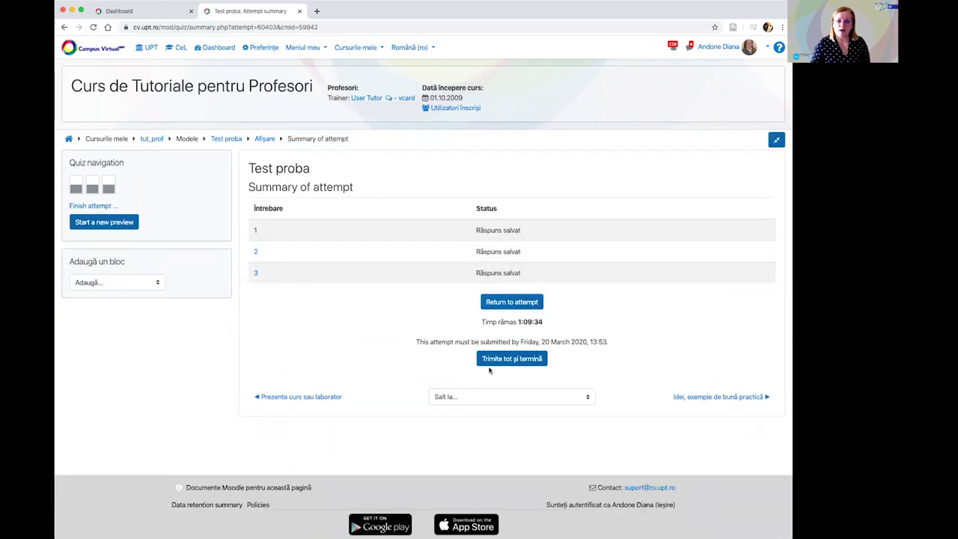
{"action": "left_click", "coordinate": [516, 359]}
{"action": "left_click", "coordinate": [400, 353]}
{"action": "scroll", "coordinate": [438, 333], "scroll_direction": "down", "scroll_amount": 10}
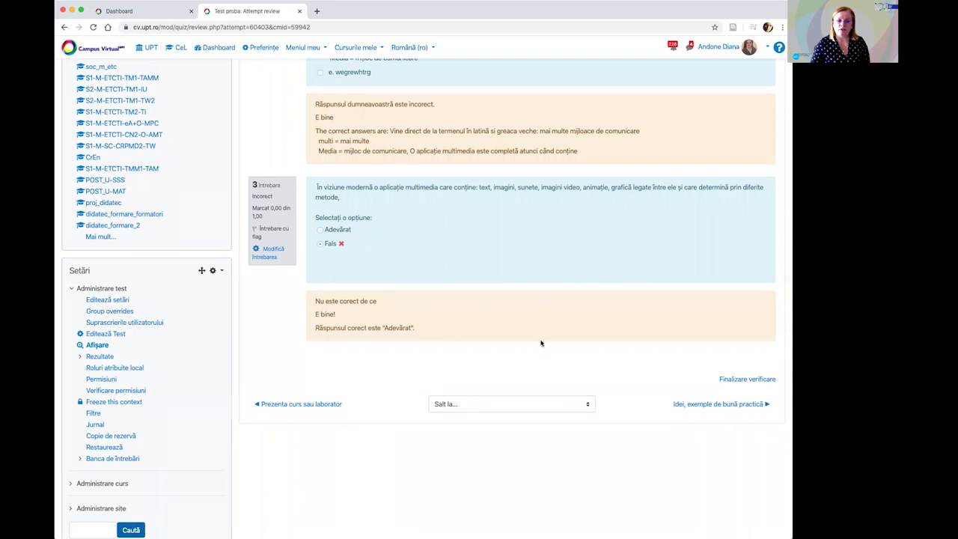
{"action": "left_click", "coordinate": [735, 380]}
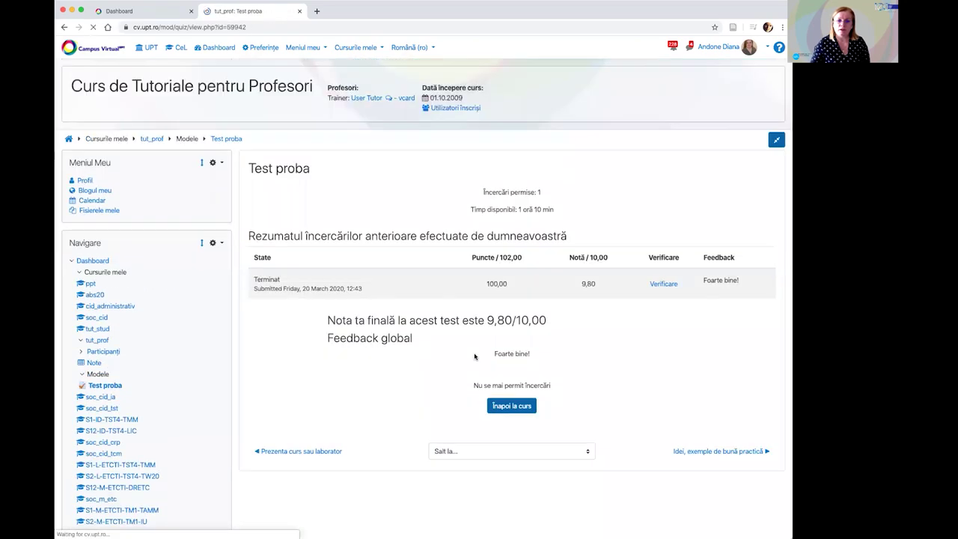